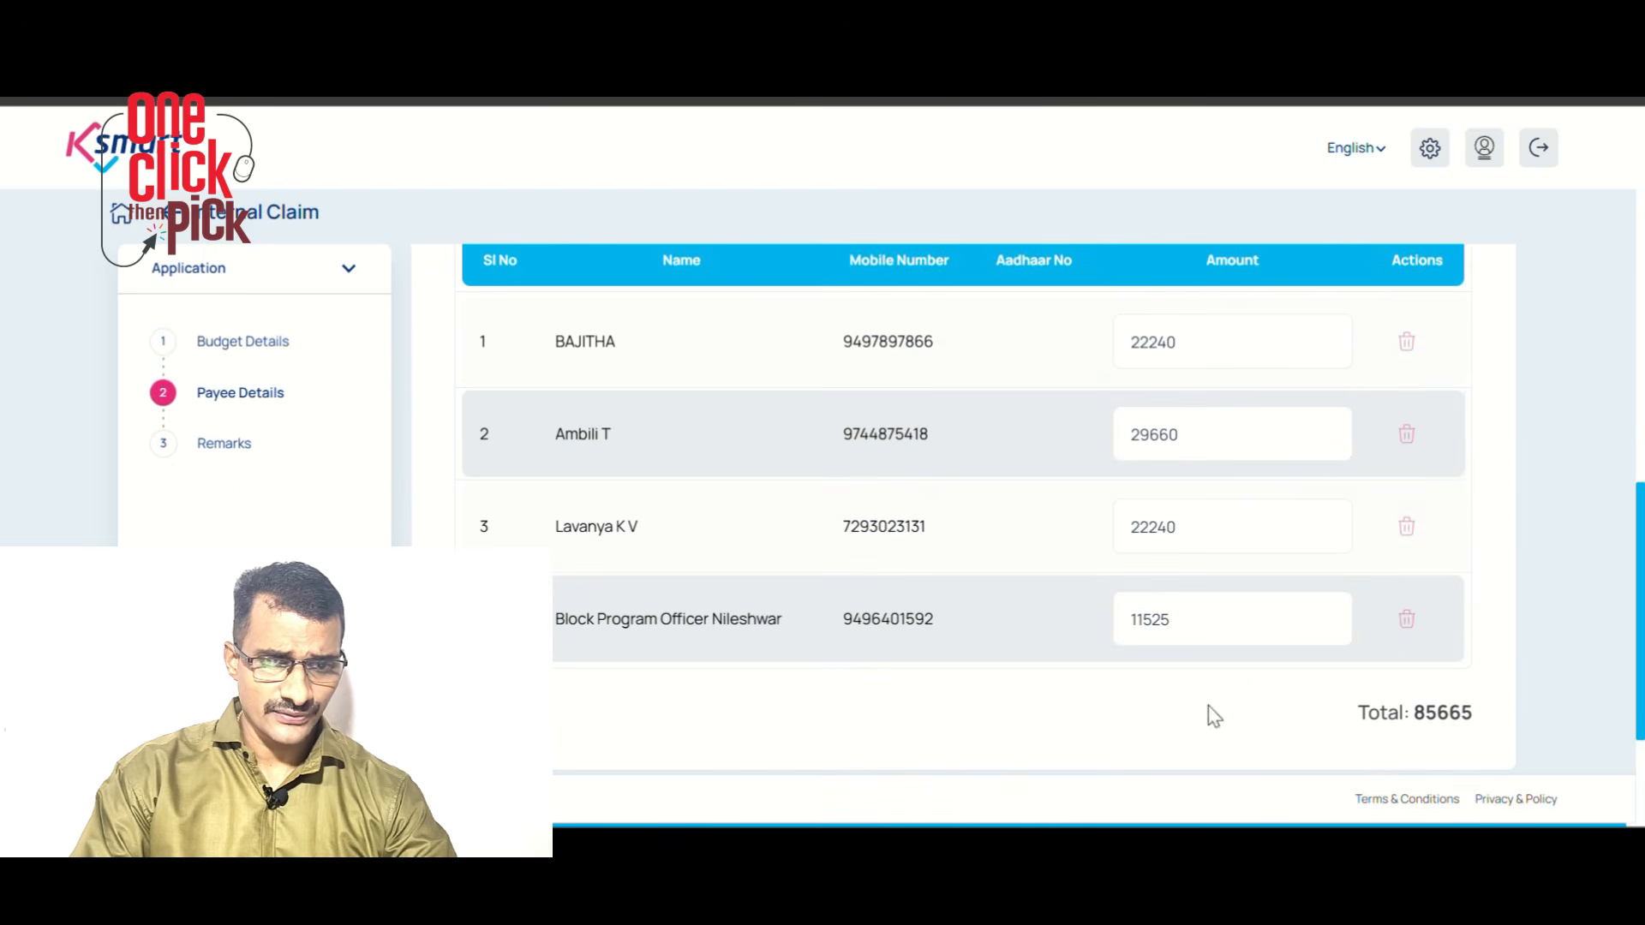
pyautogui.scroll(-3, 1269, 691)
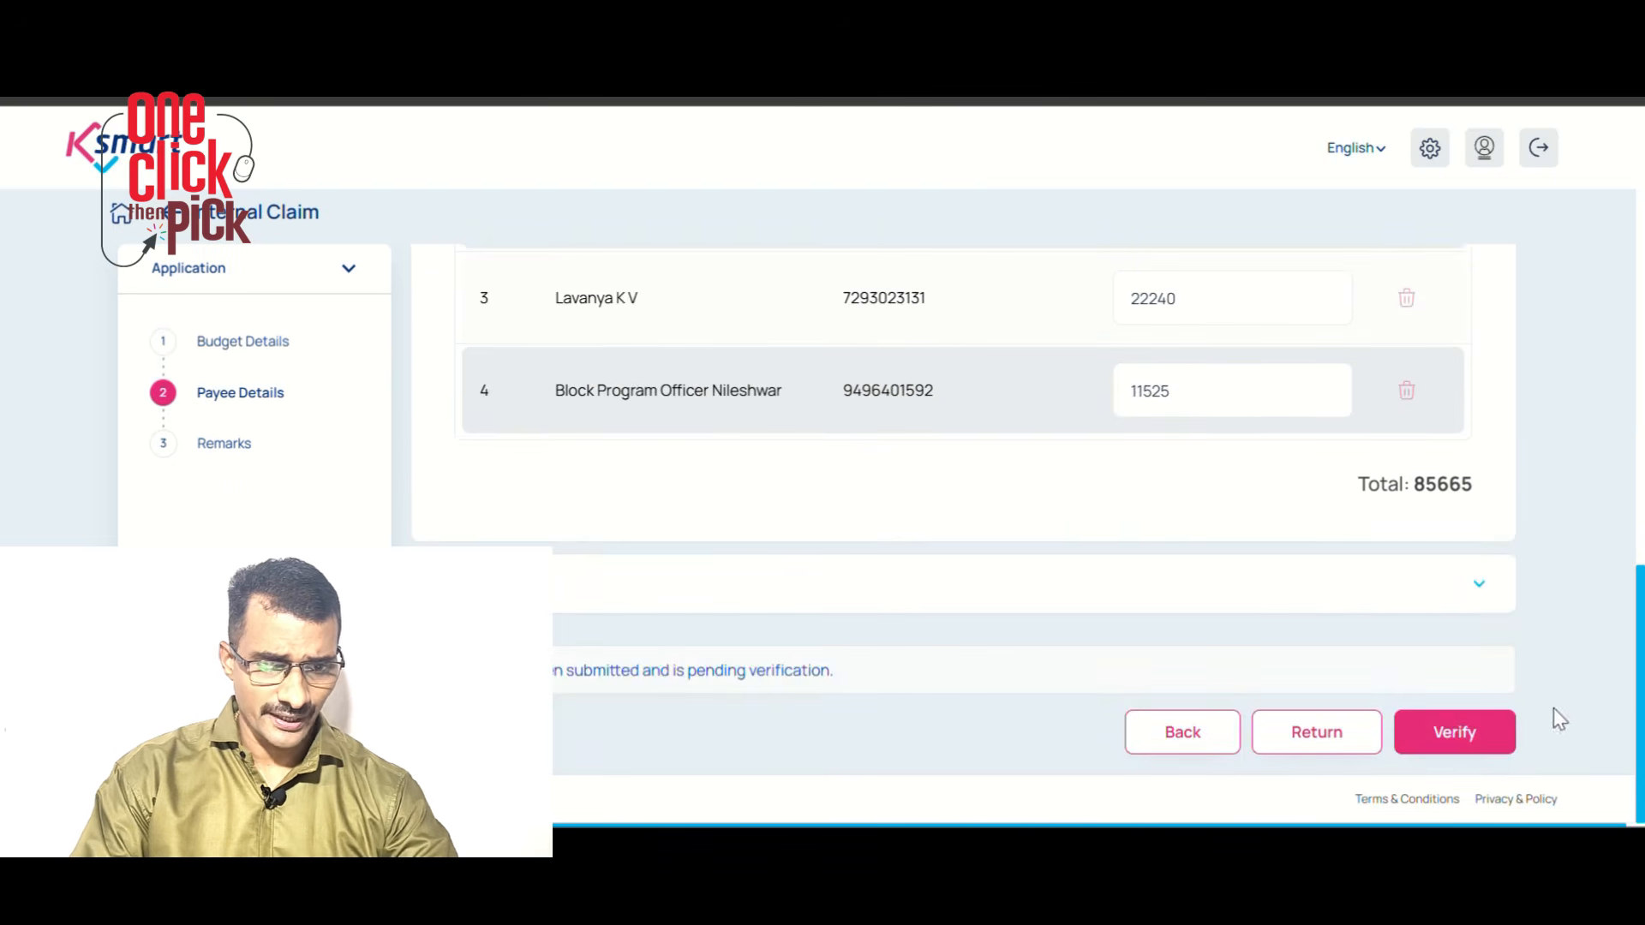
# Verify the NREG salary claim and forward the file to the selected Secretary
pyautogui.click(1448, 736)
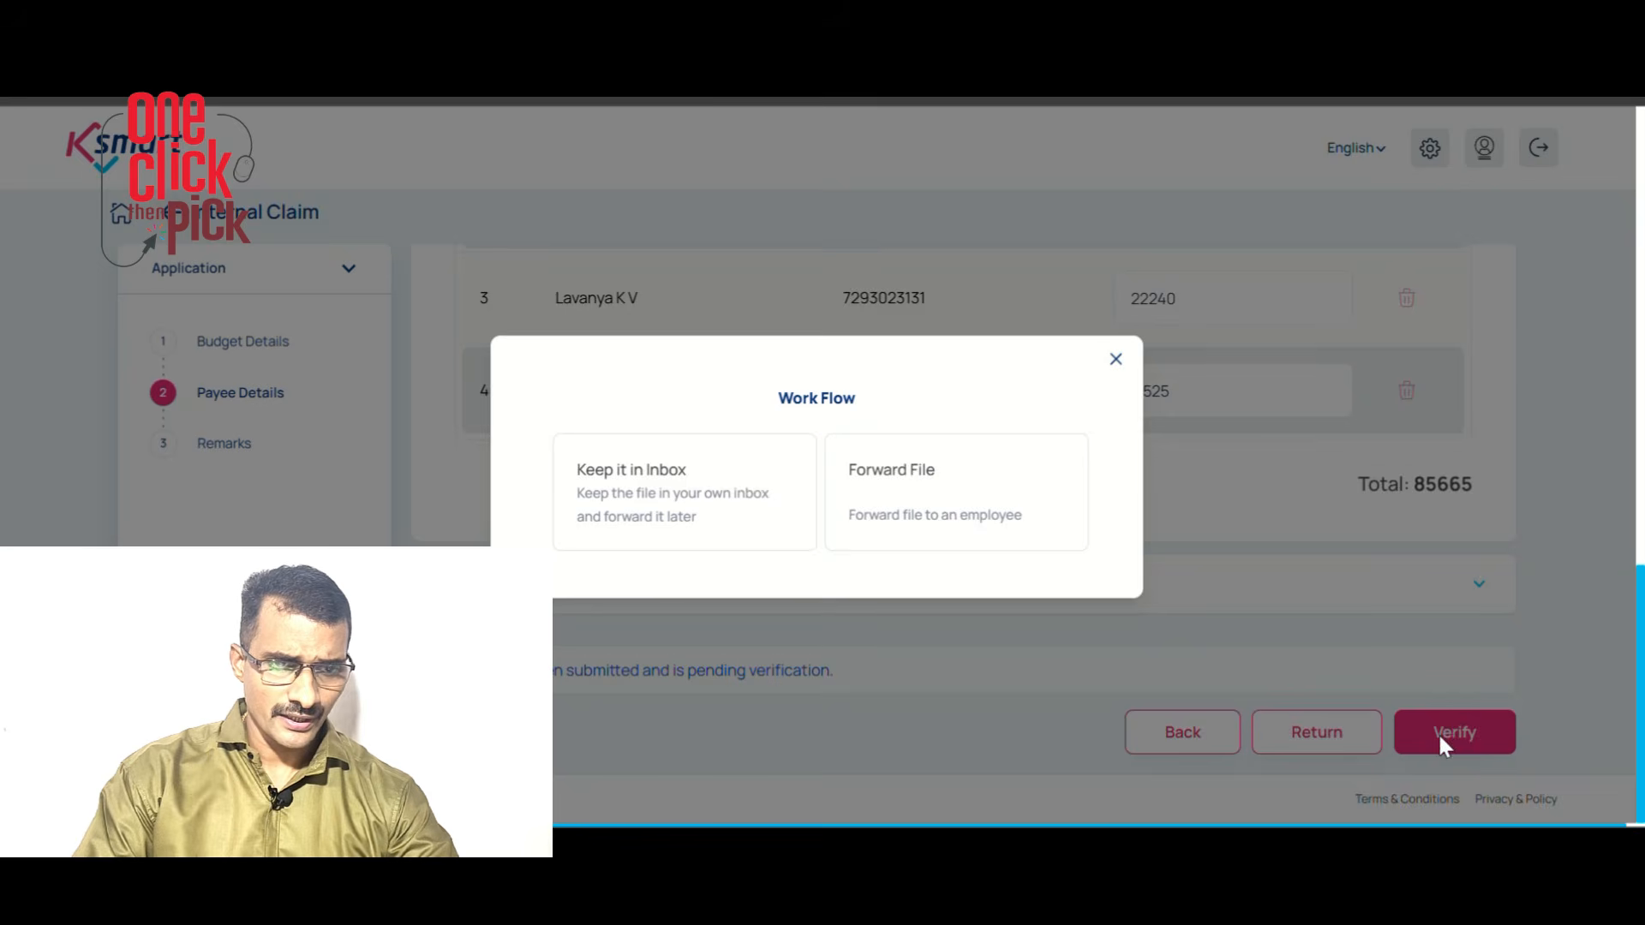
pyautogui.click(921, 505)
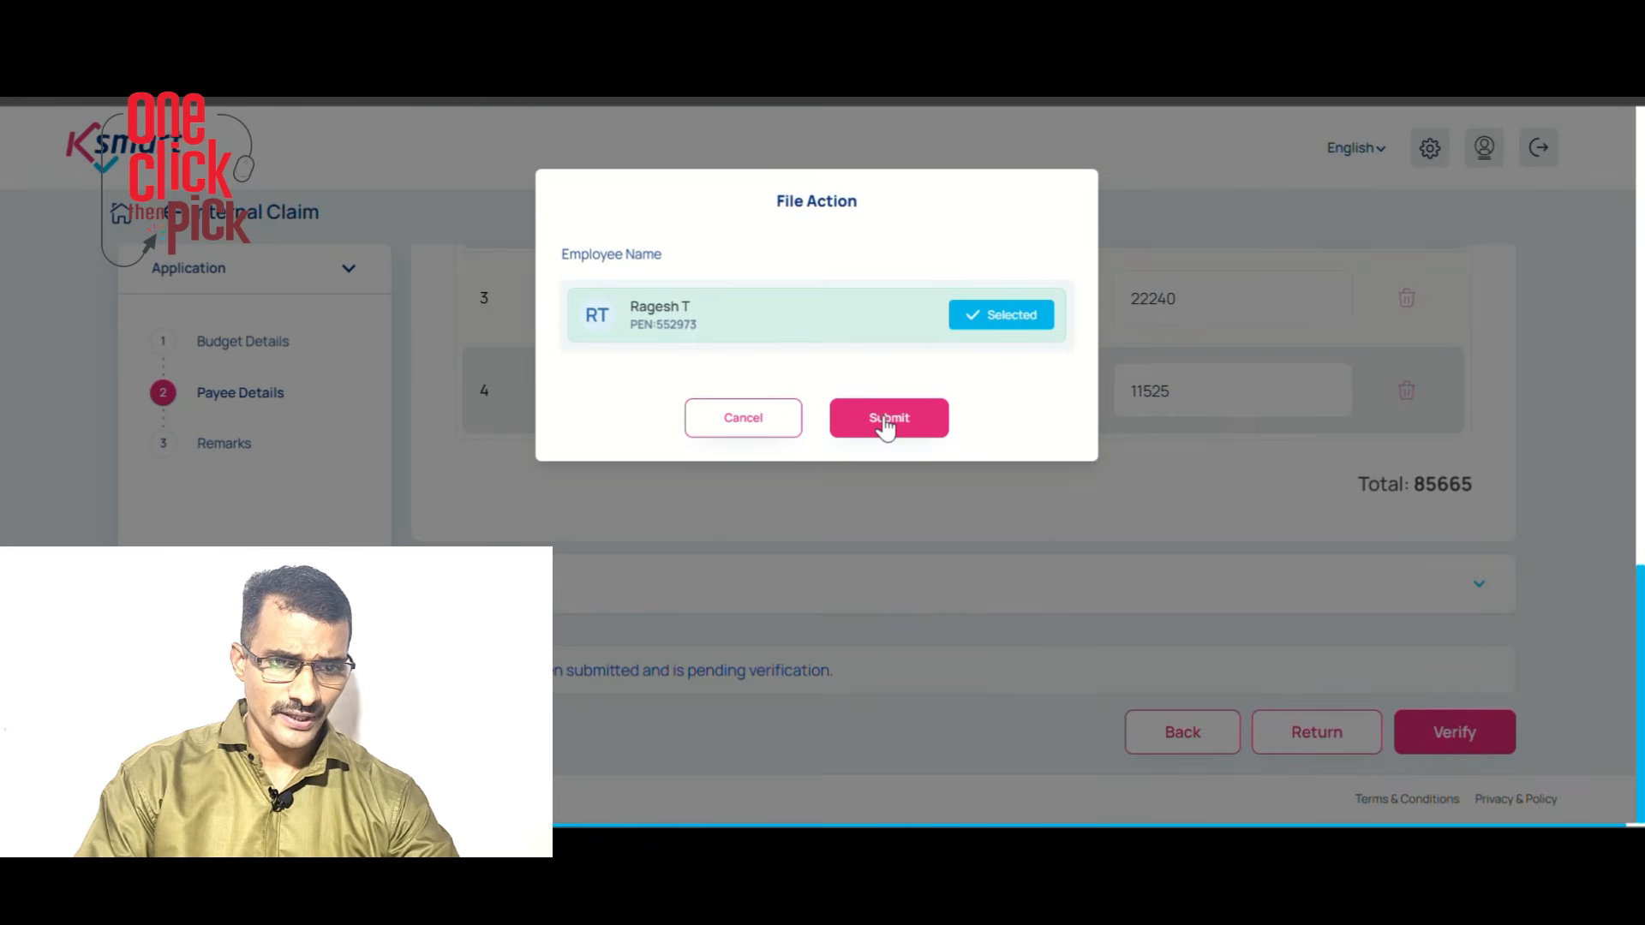
pyautogui.click(887, 420)
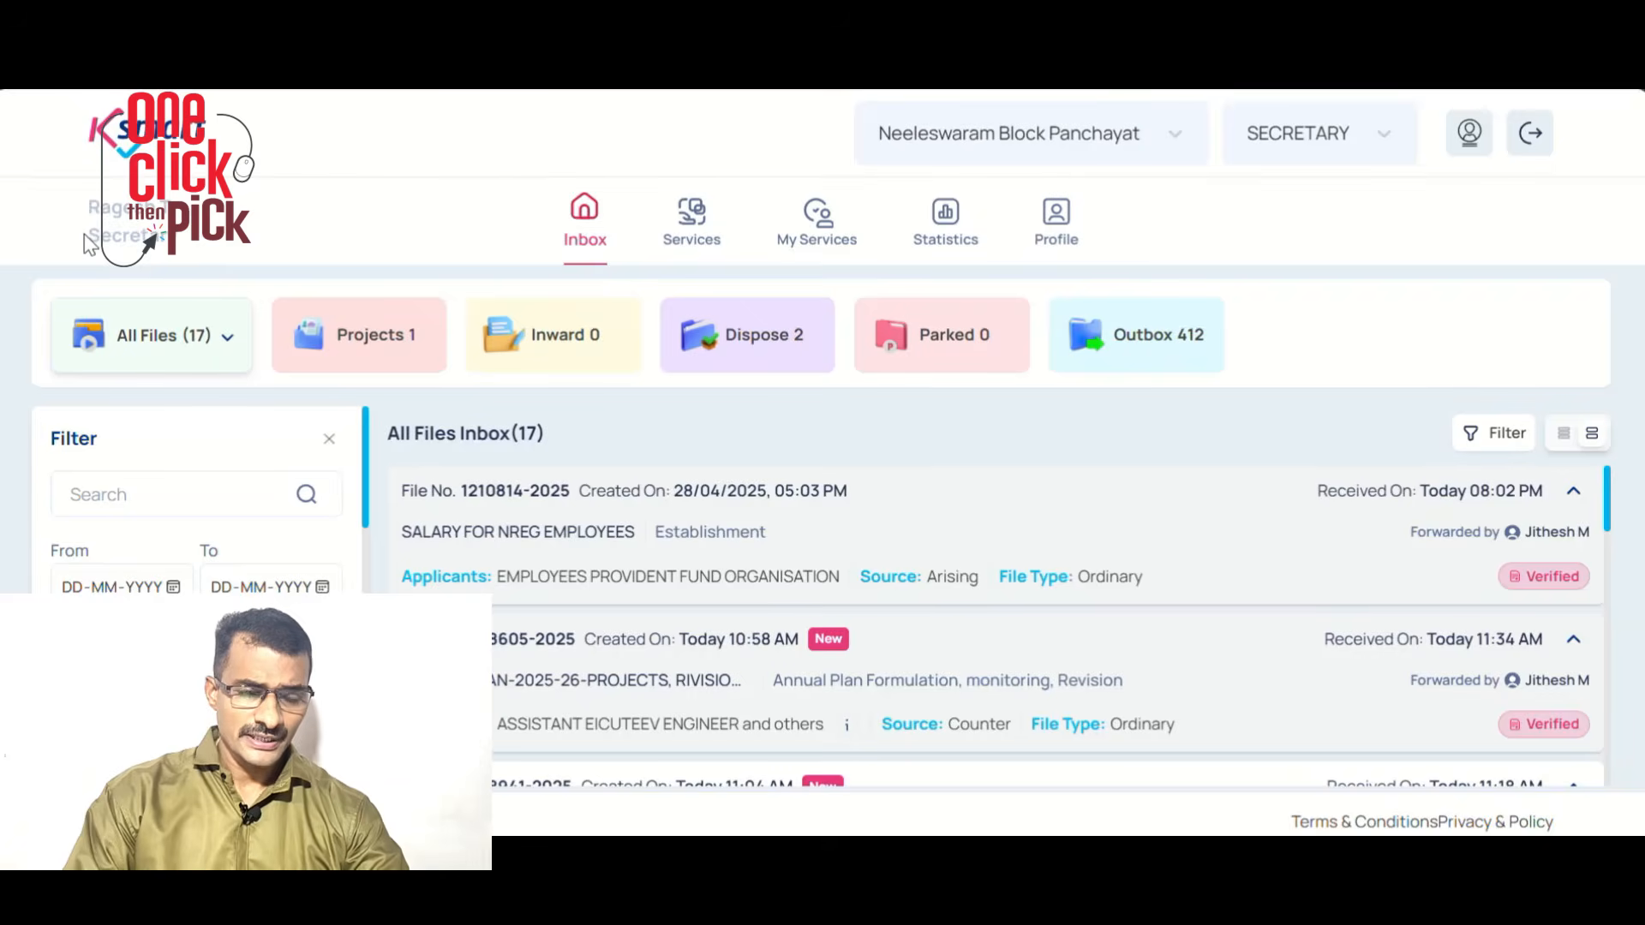
# Review the Internal Claim's Remarks, approve the salary claim and forward it to the selected employee
pyautogui.doubleClick(96, 238)
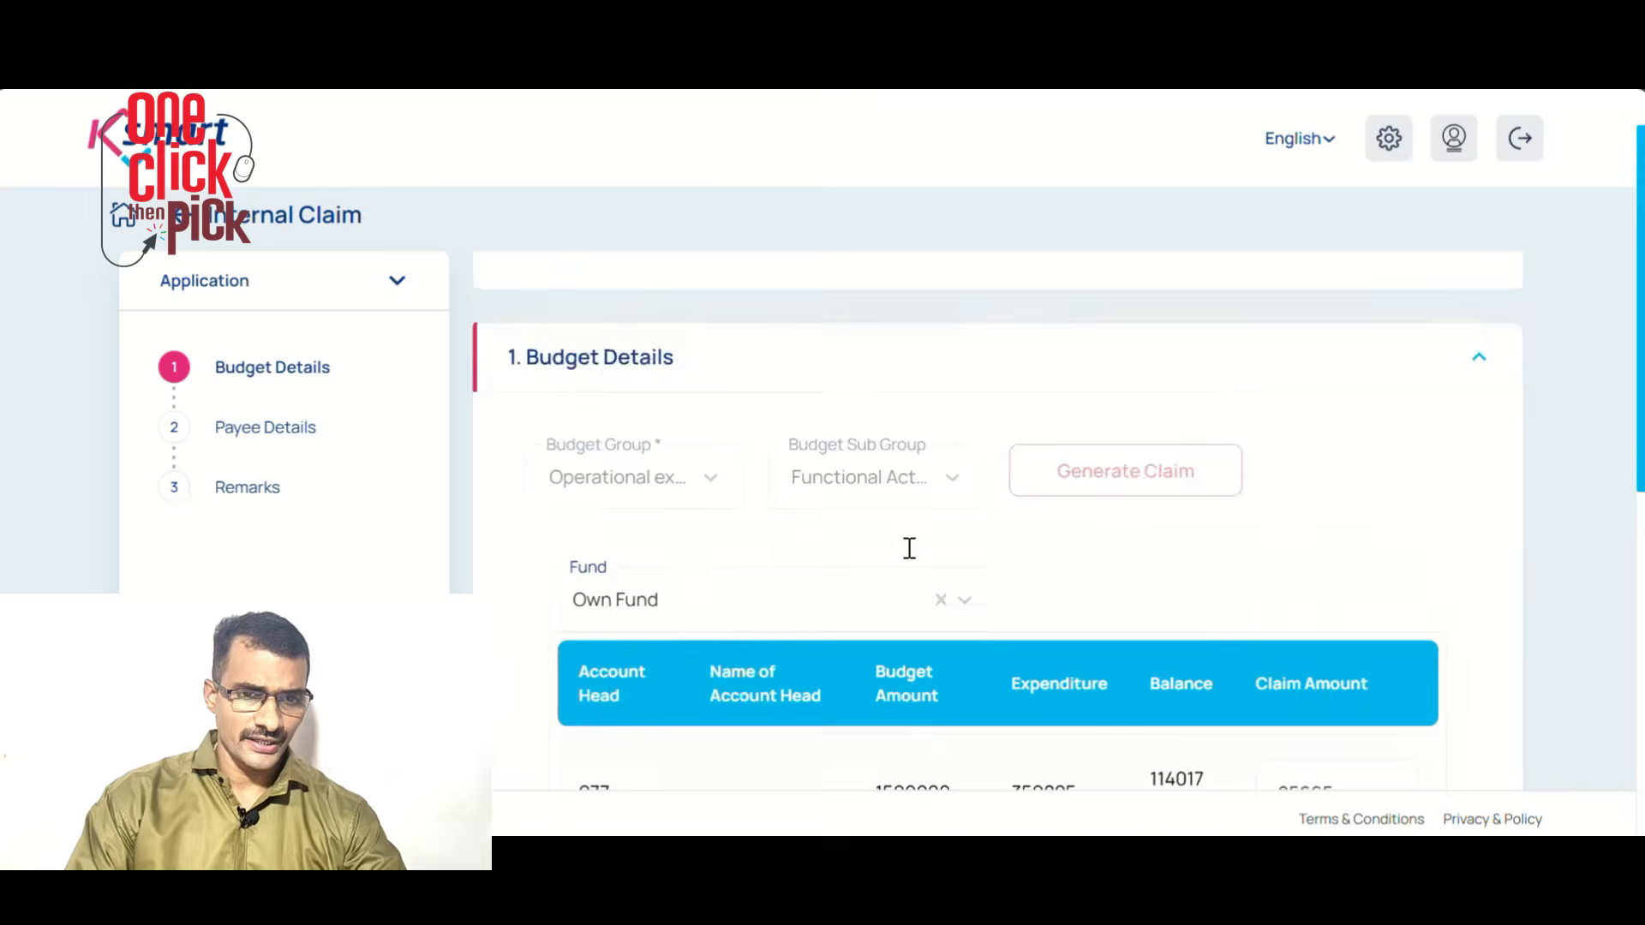
pyautogui.scroll(-15, 909, 548)
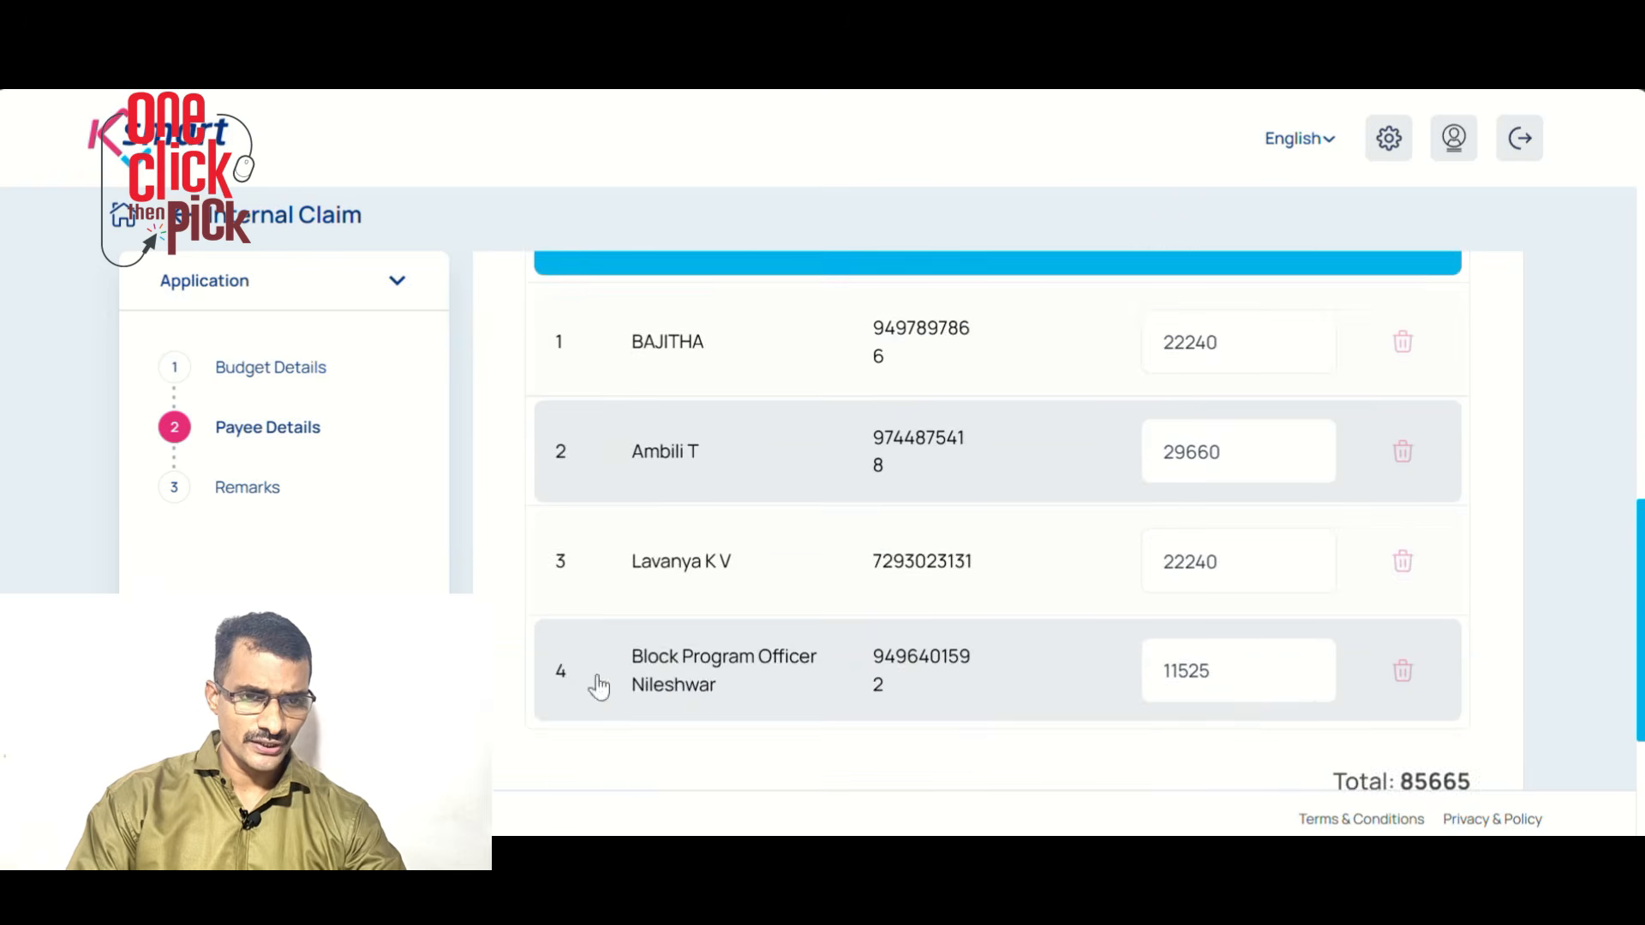
pyautogui.click(579, 583)
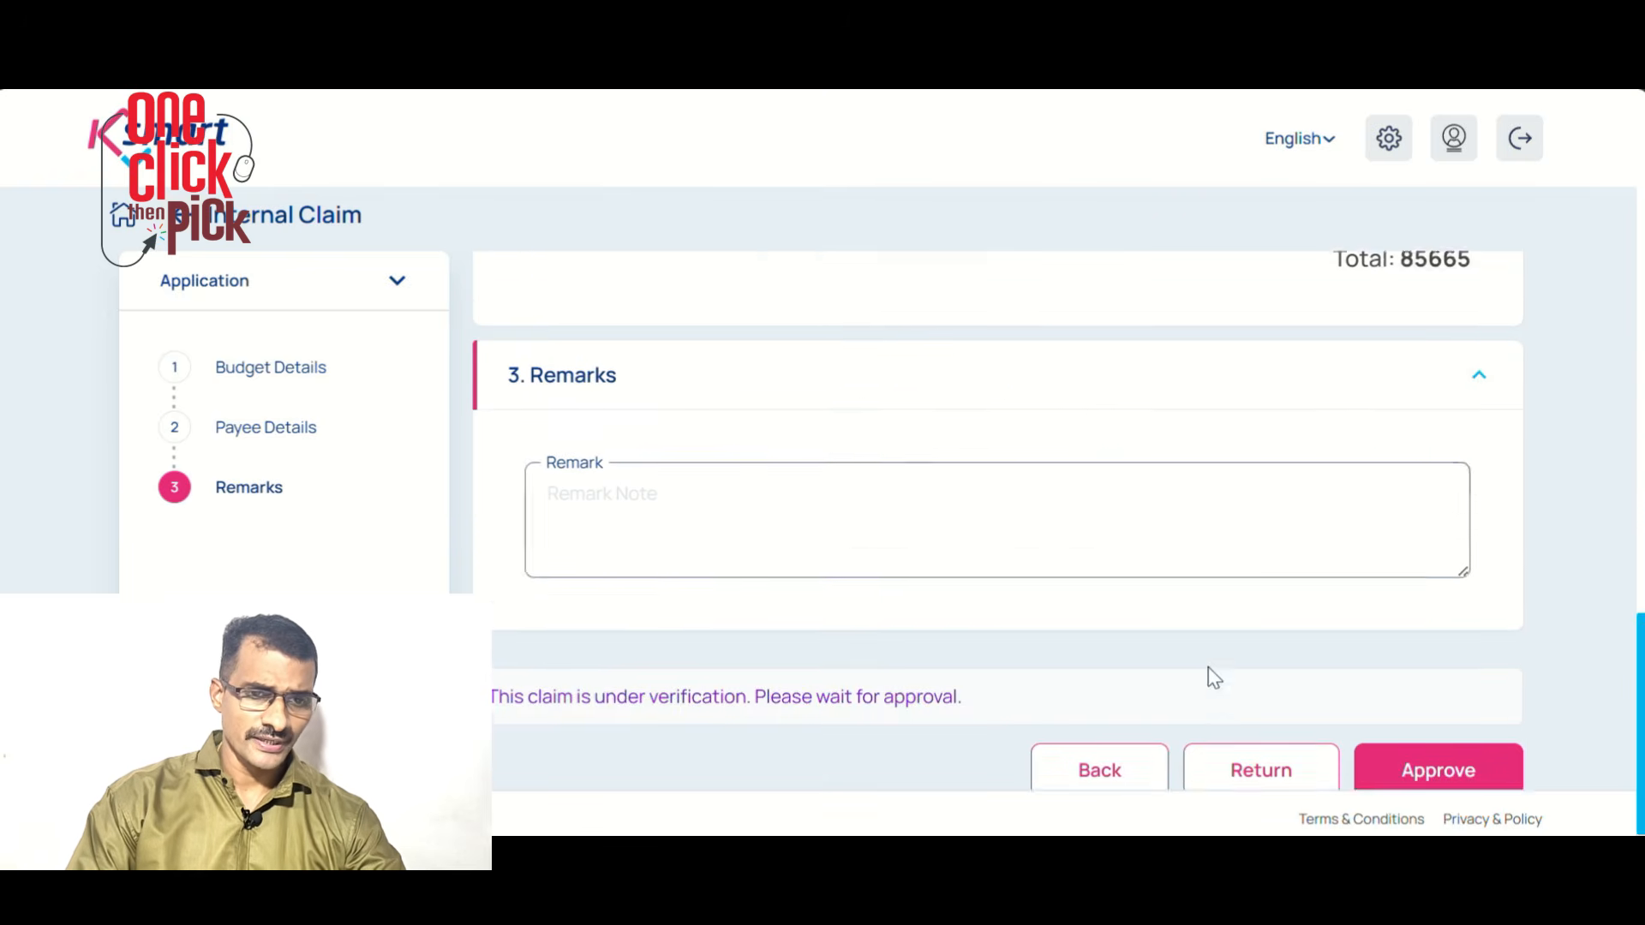
pyautogui.click(1427, 757)
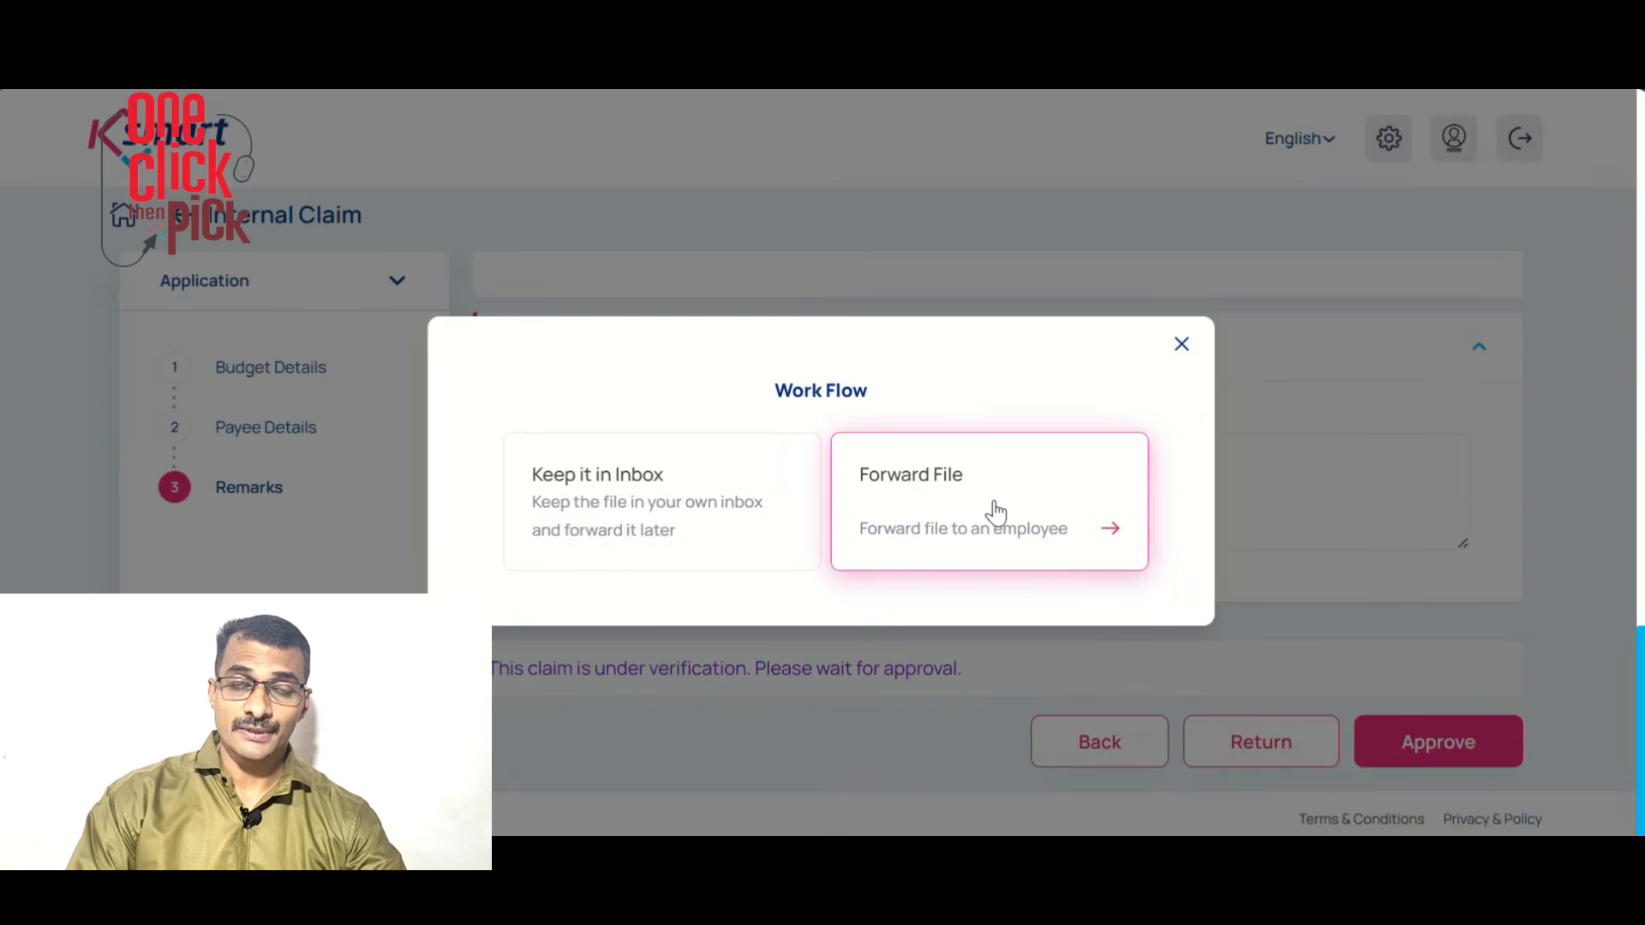
pyautogui.click(995, 510)
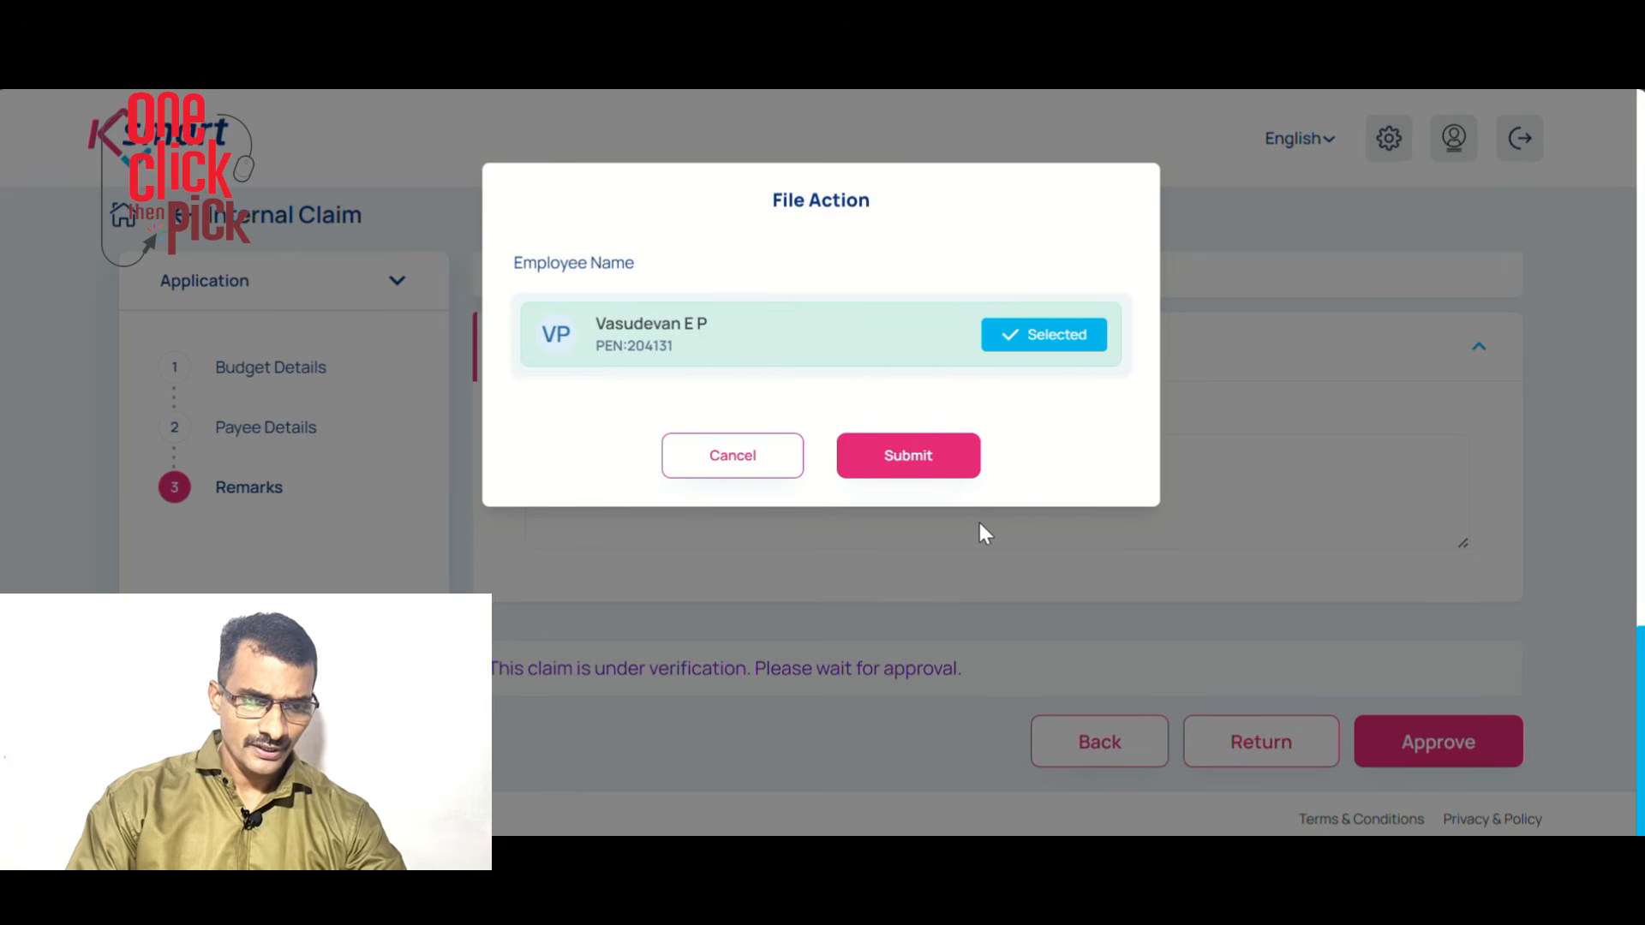
pyautogui.click(917, 467)
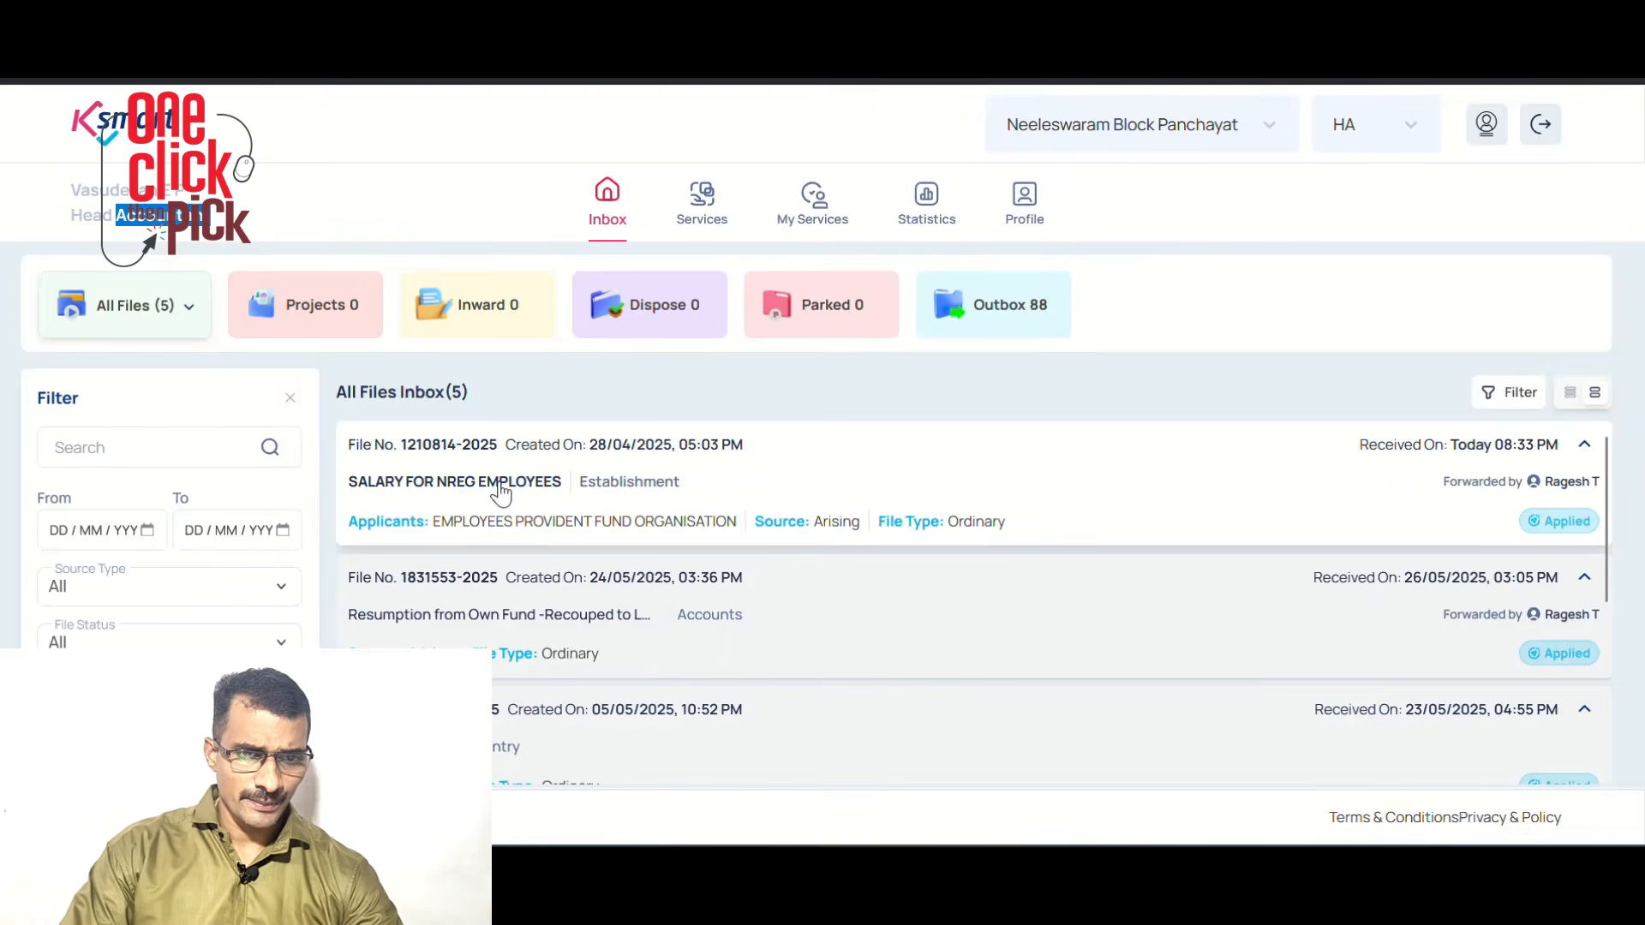
# Open SALARY FOR NREG EMPLOYEES and go to its Finance > Payment Order page
pyautogui.click(501, 490)
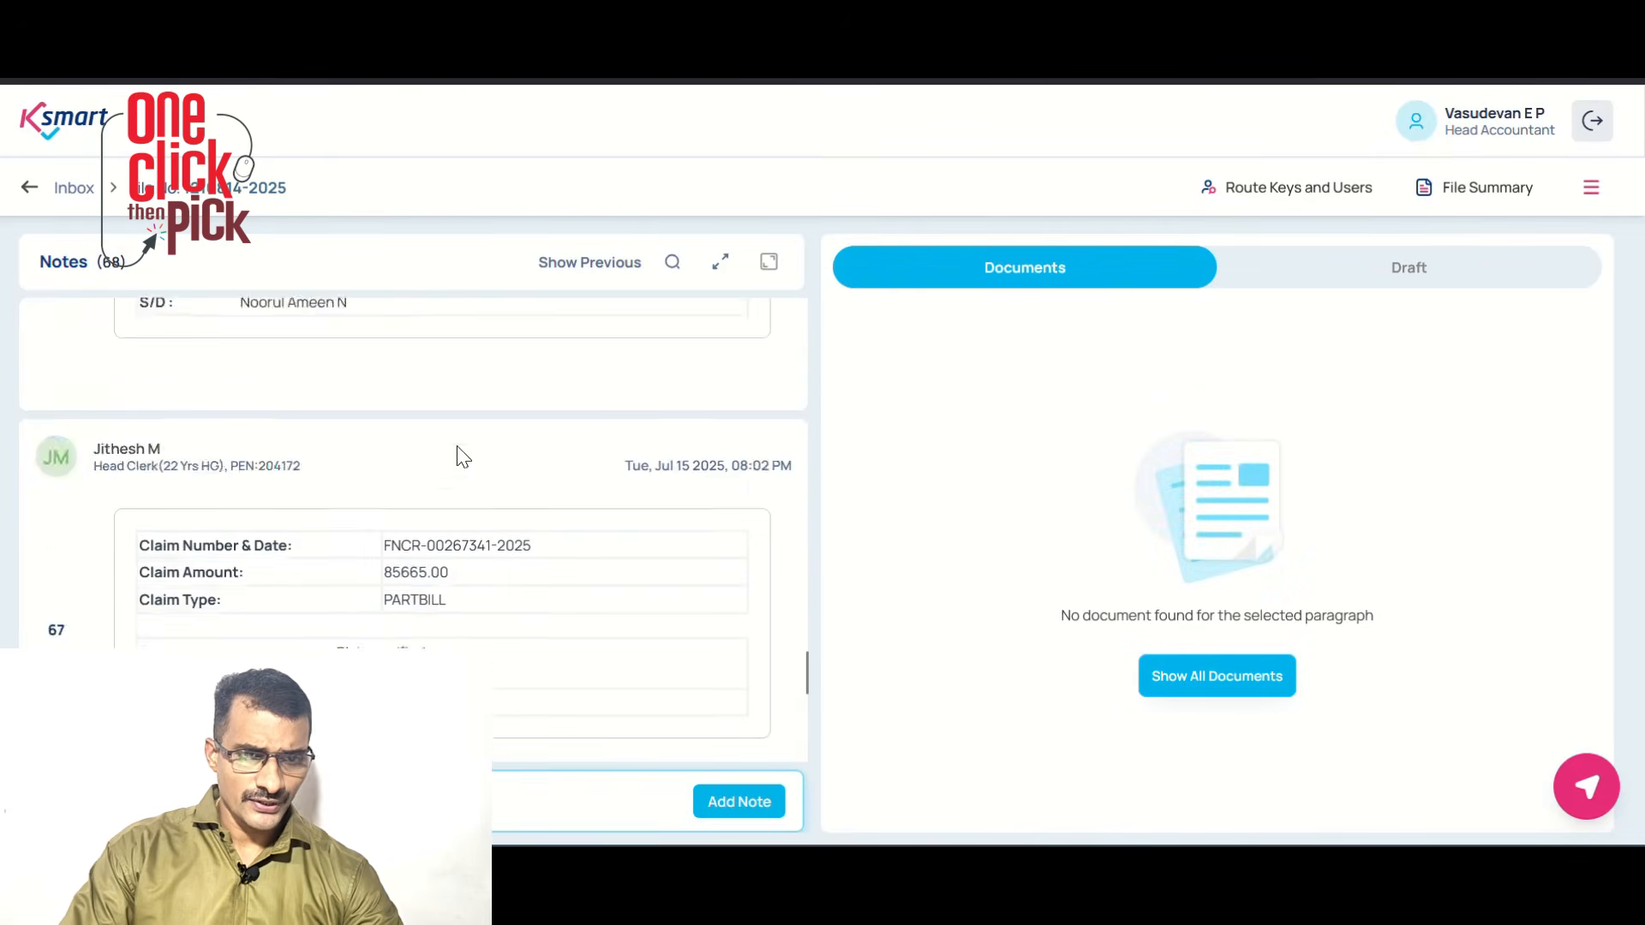
pyautogui.click(1591, 190)
pyautogui.click(1379, 384)
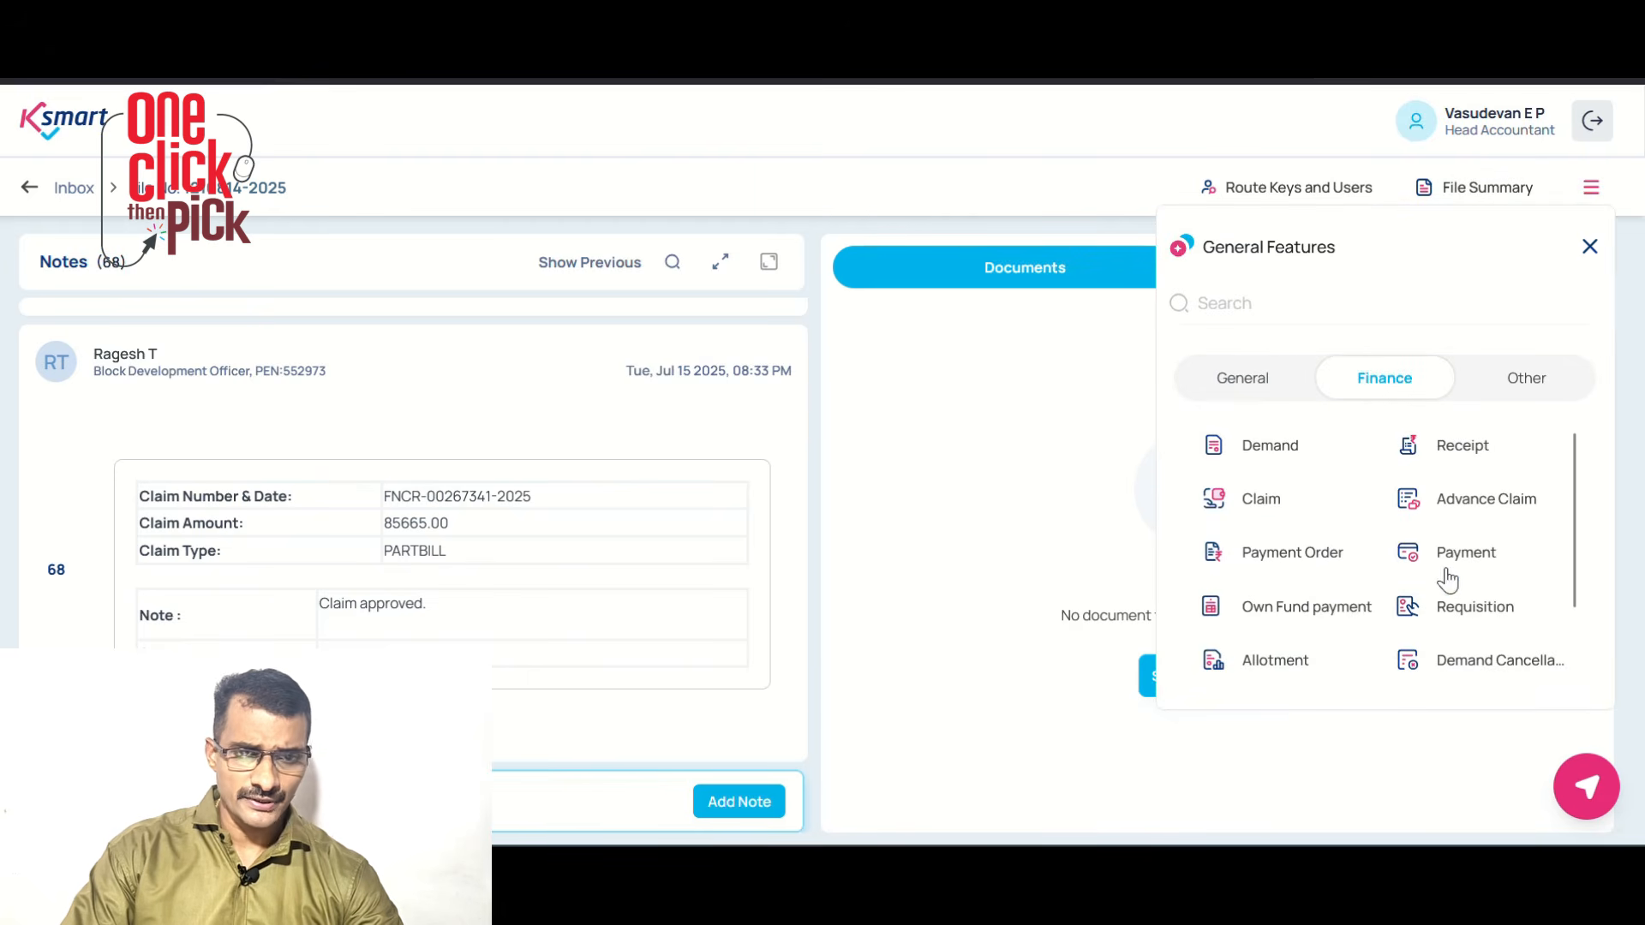
pyautogui.click(1294, 558)
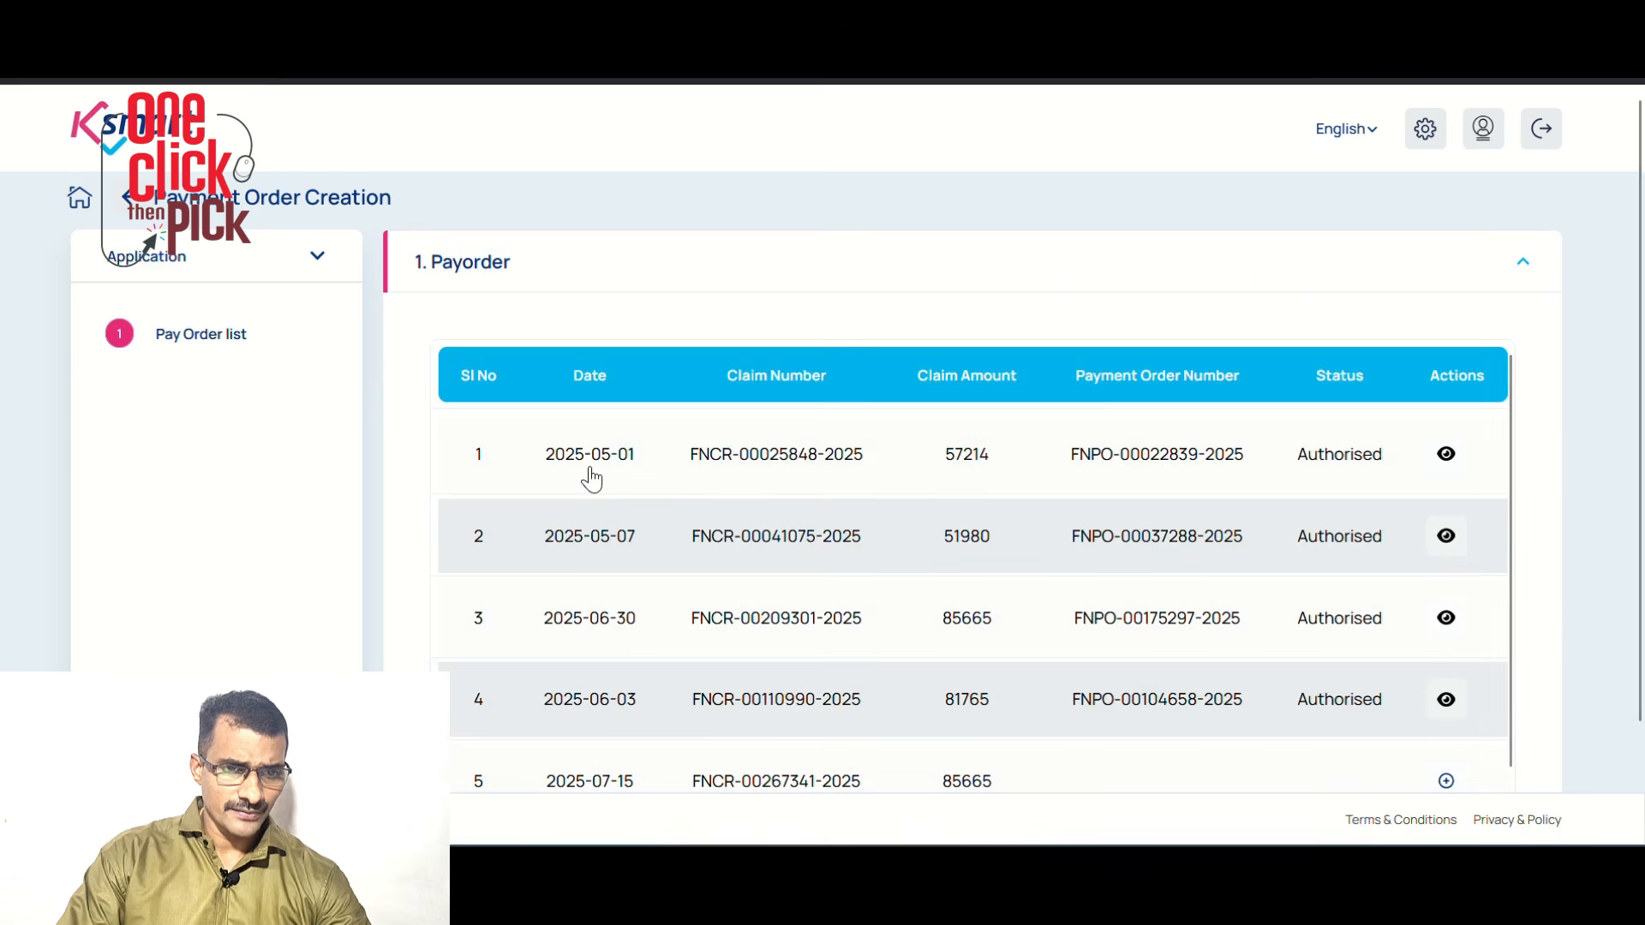
# Open the approved 85665 claim dated 2025-07-15 to build its pay order
pyautogui.scroll(-2, 906, 526)
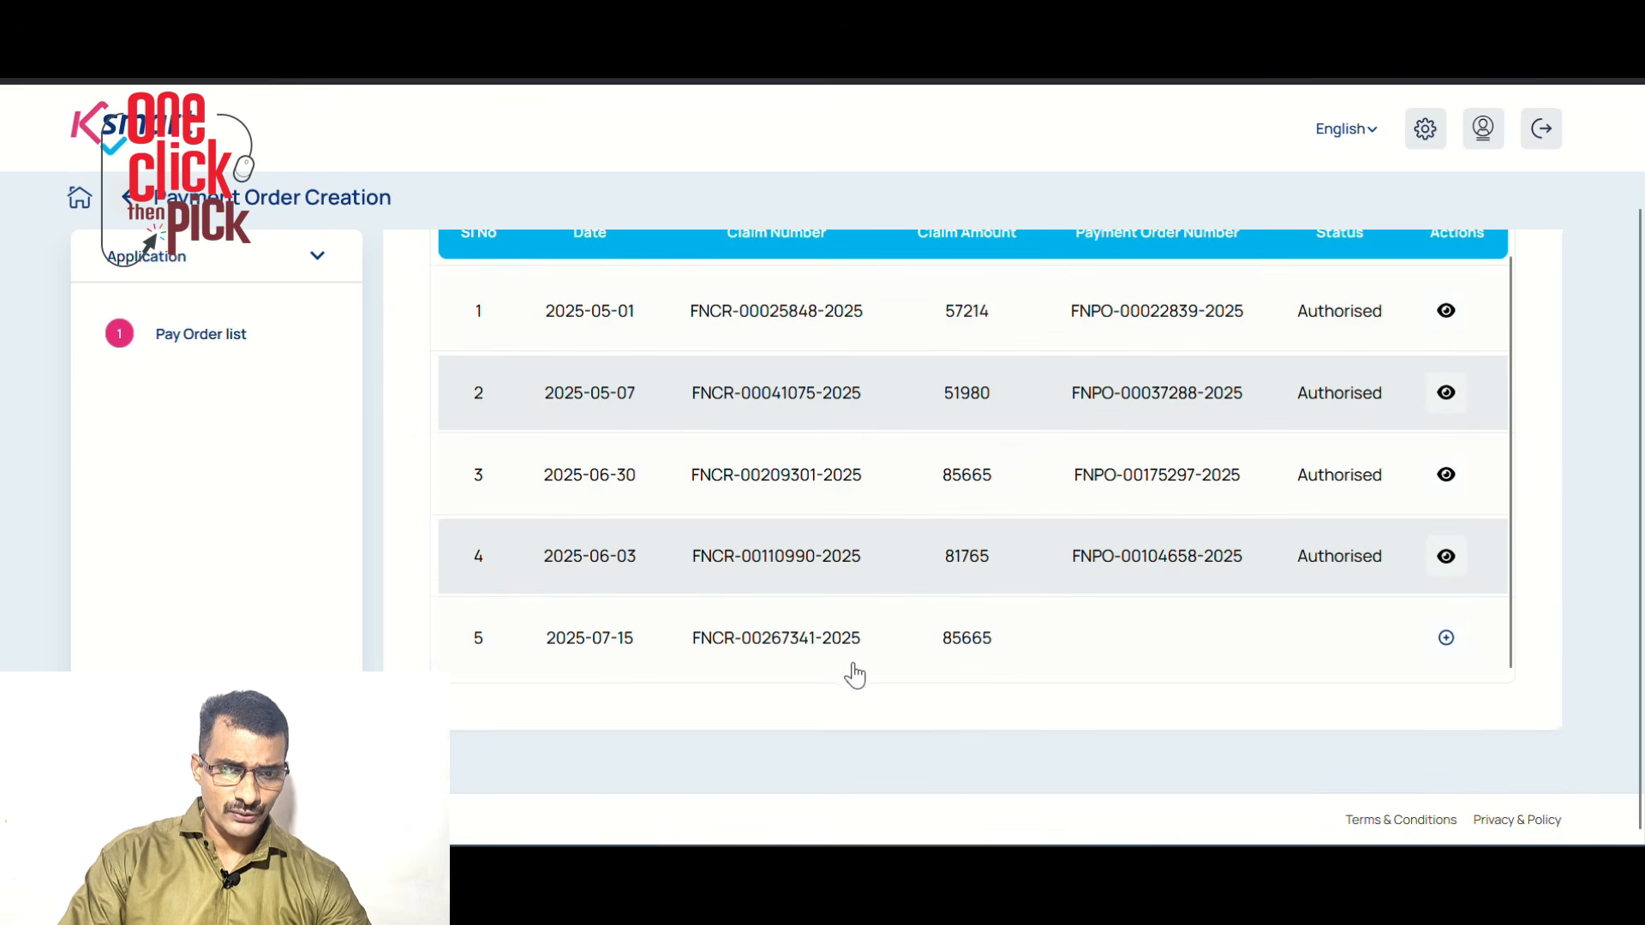
pyautogui.click(1447, 639)
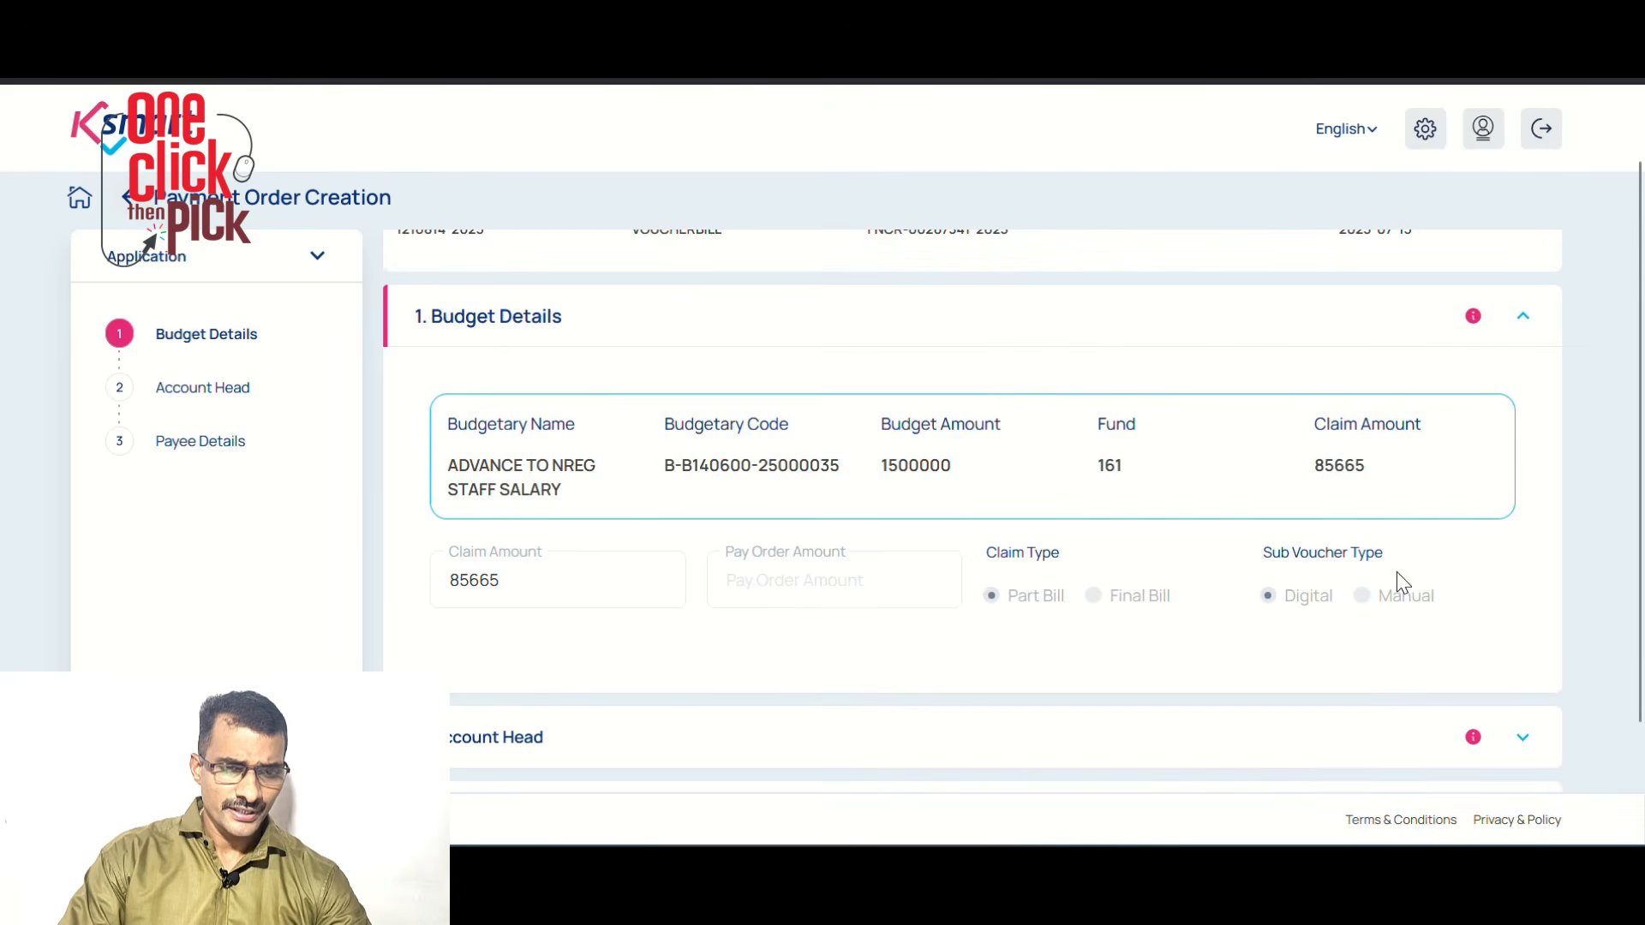
pyautogui.scroll(-2, 1055, 553)
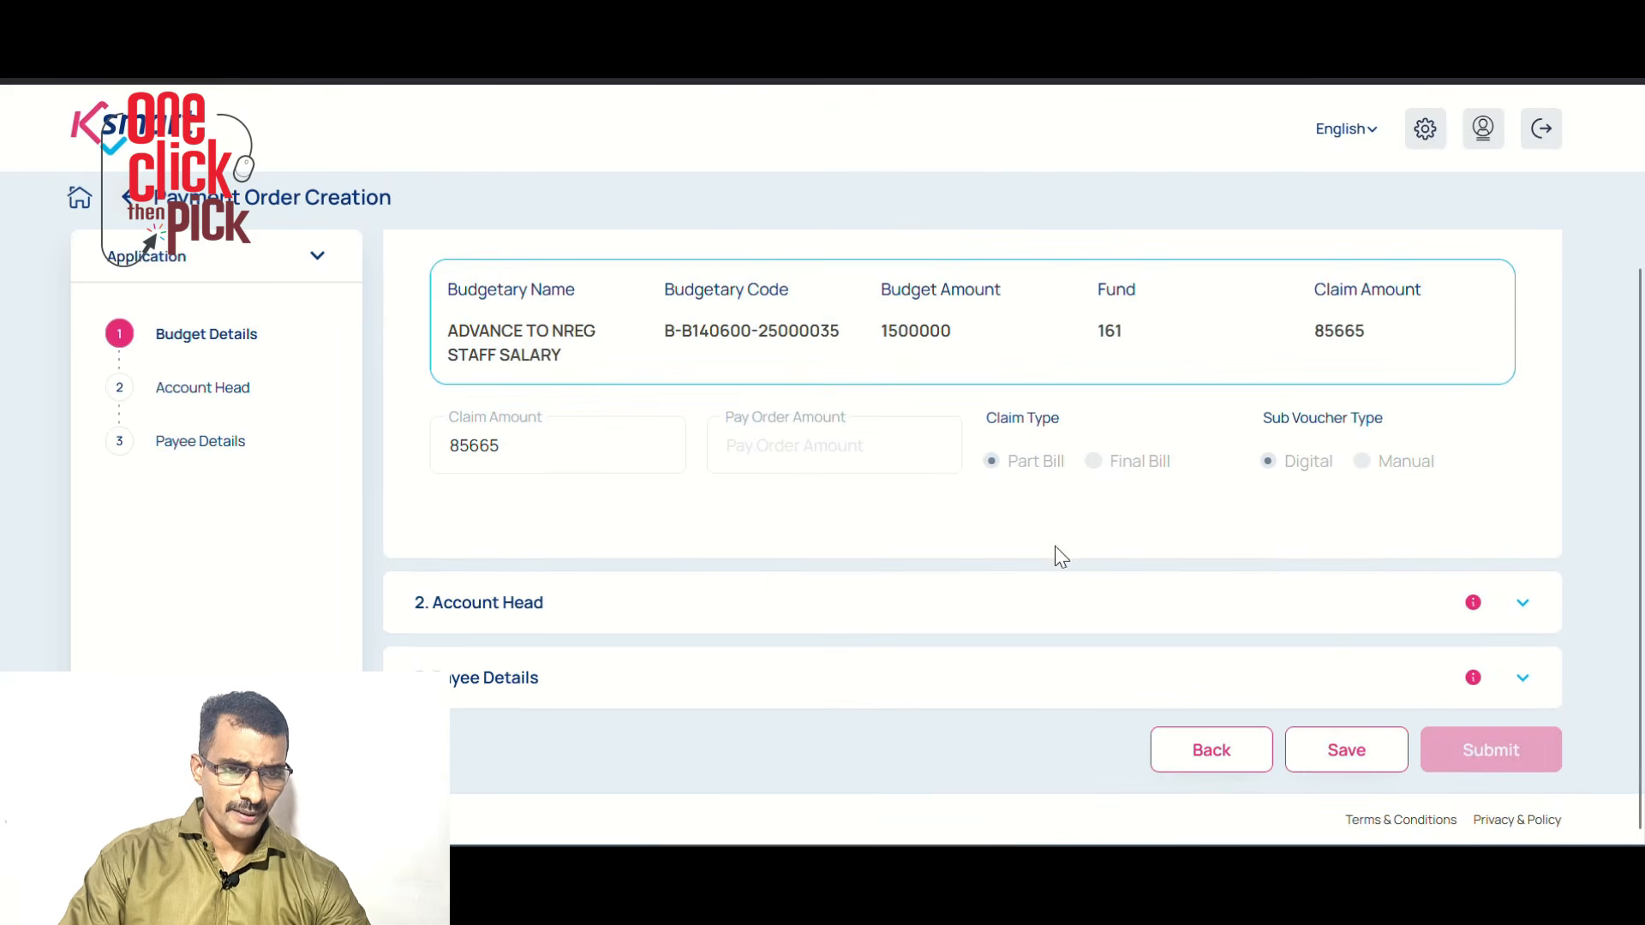
# Add the Advance to Mahatma Gandhi NREGS/AUEGS debit head for 85665 to the pay order
pyautogui.click(502, 605)
pyautogui.click(590, 600)
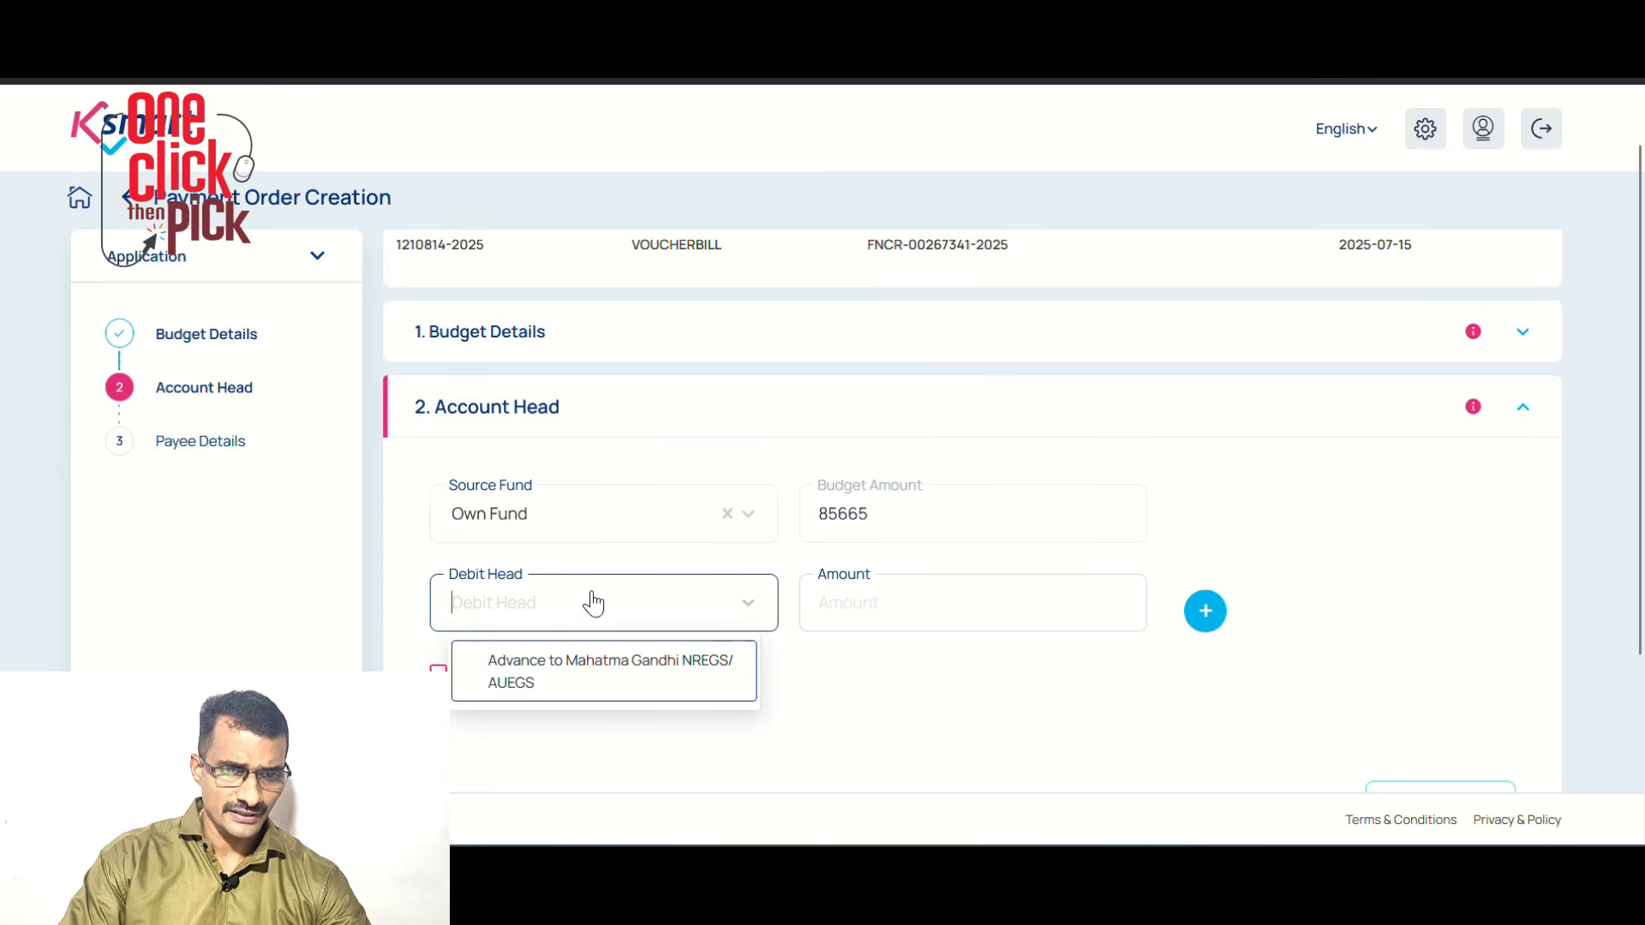
pyautogui.click(585, 683)
pyautogui.click(837, 614)
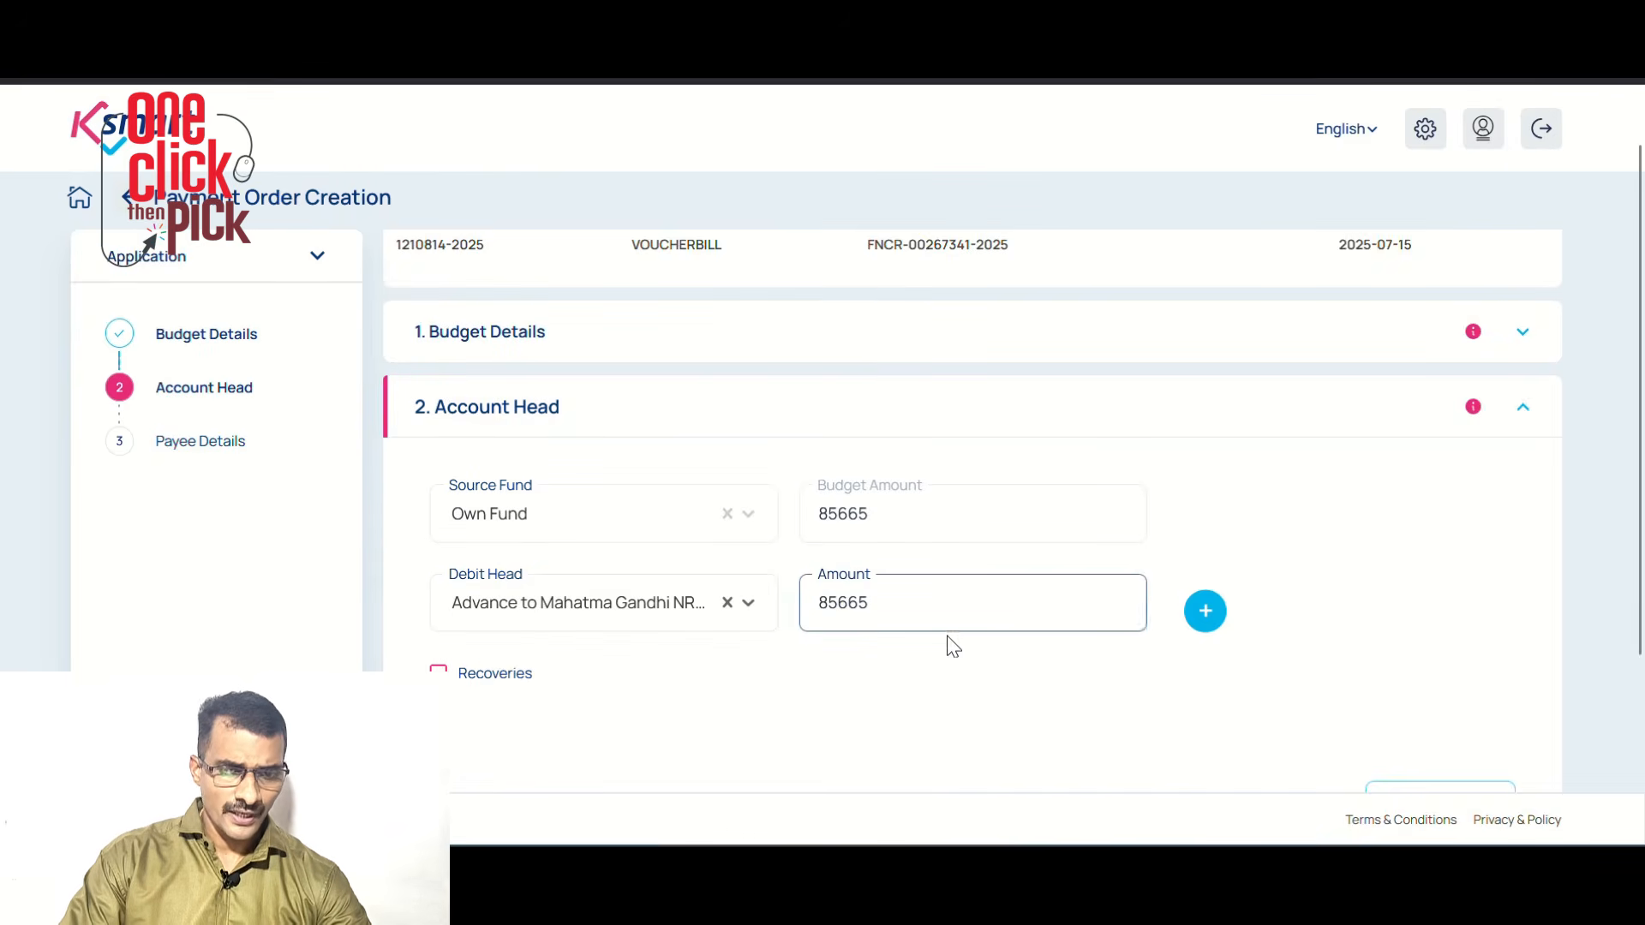
pyautogui.scroll(-3, 933, 644)
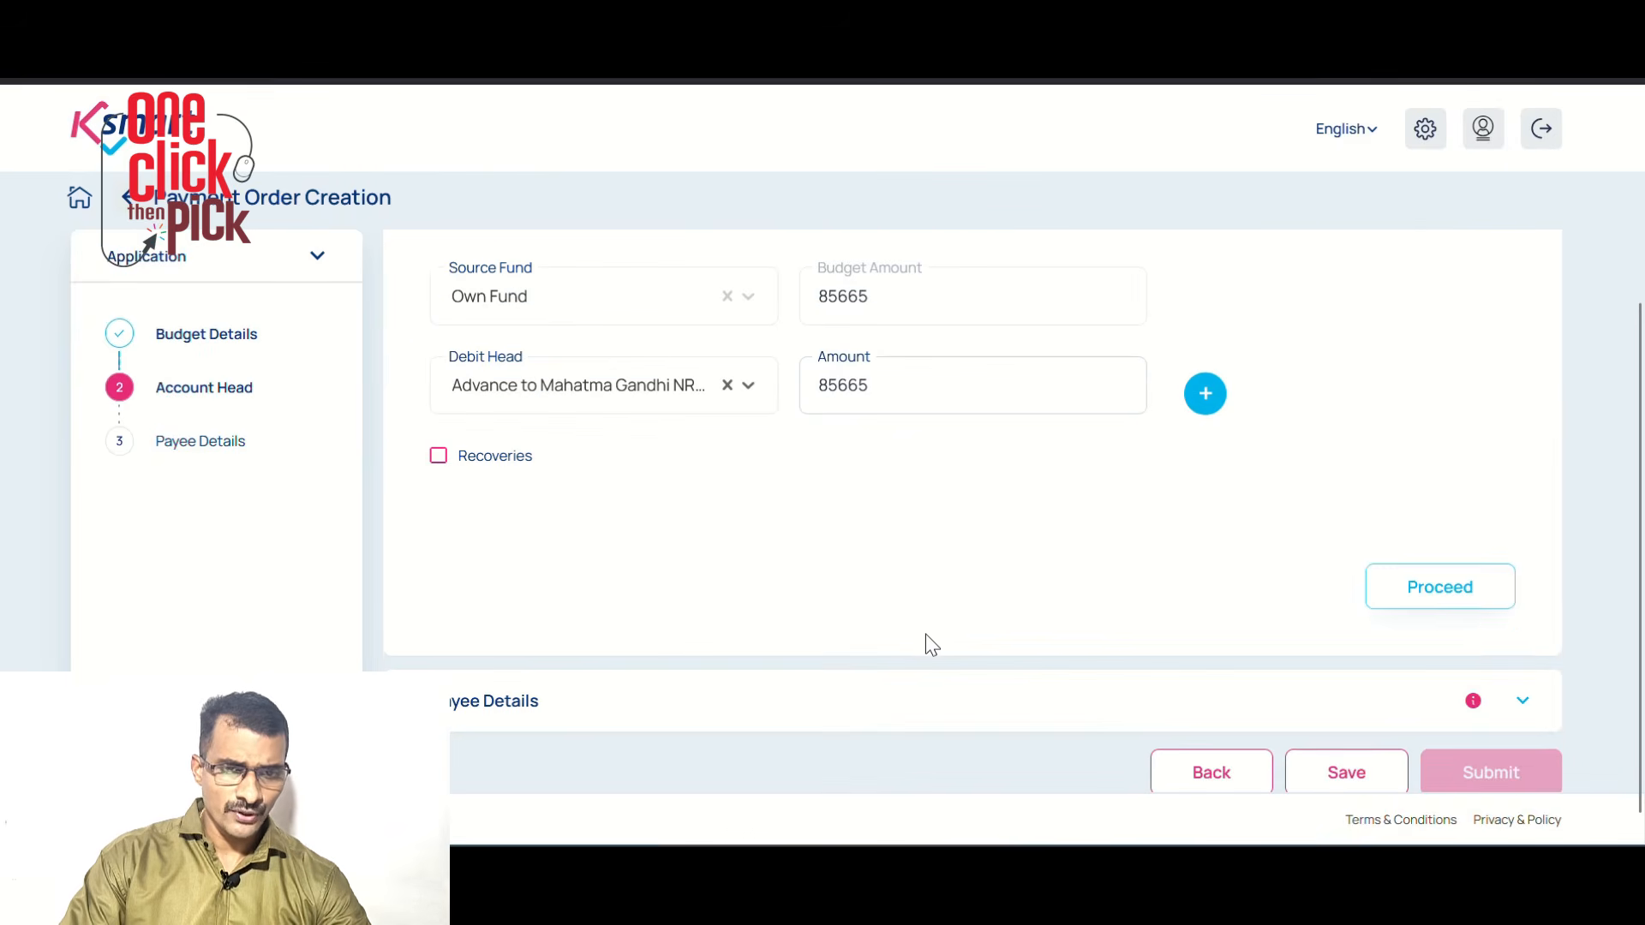
pyautogui.click(1436, 591)
pyautogui.scroll(-1, 585, 638)
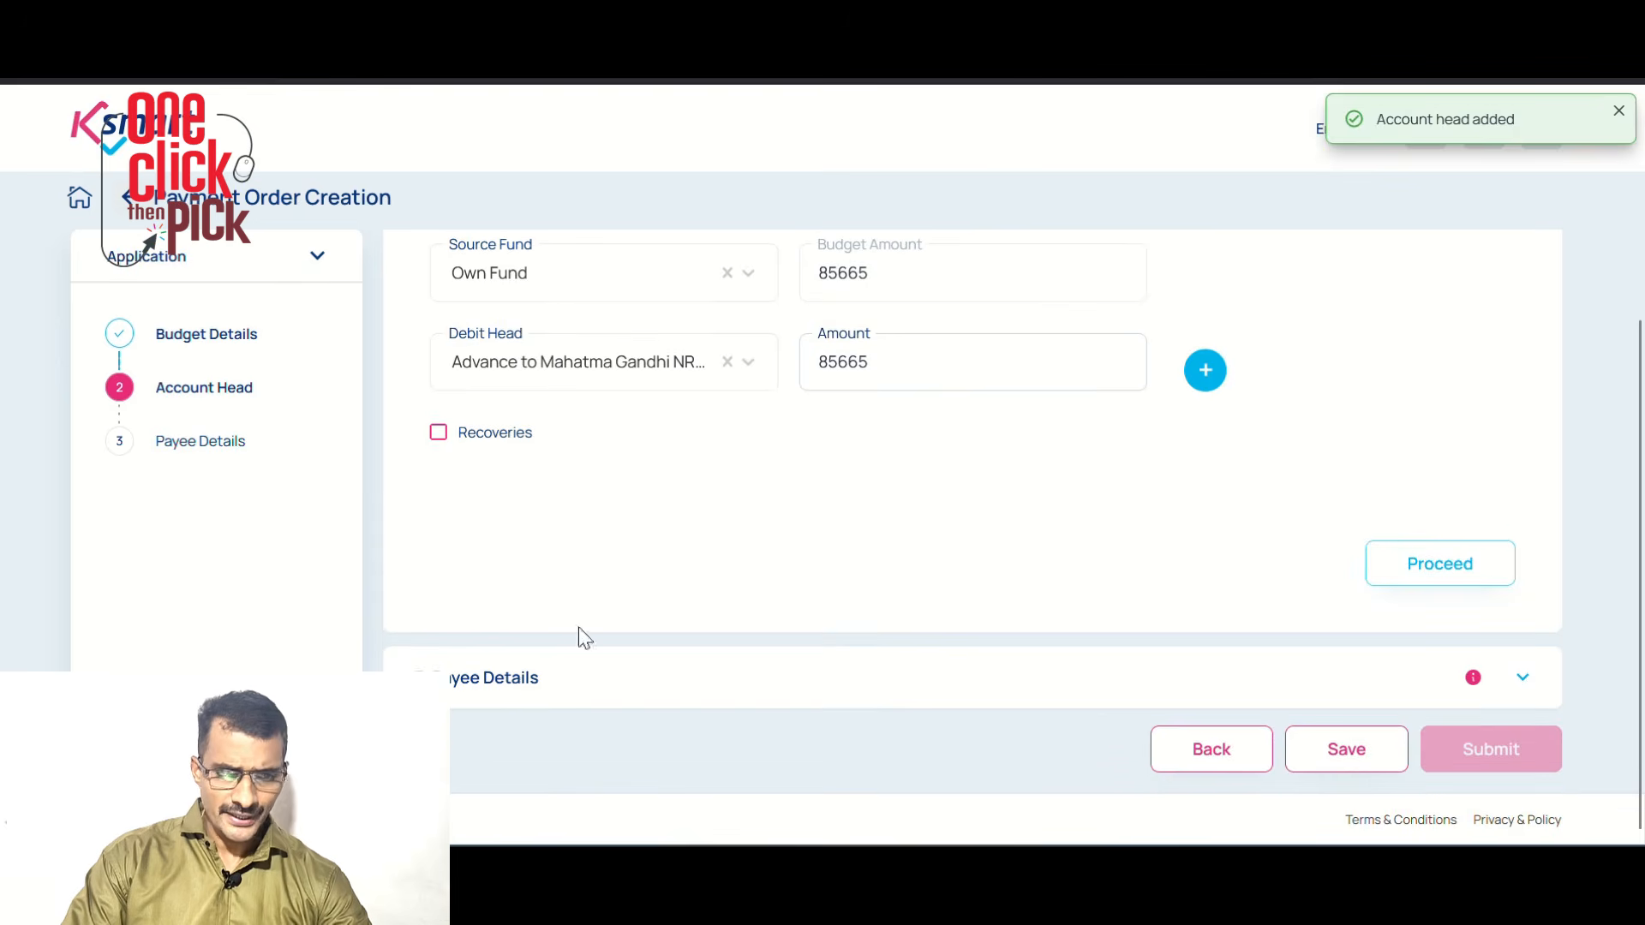
pyautogui.click(522, 679)
# Set the pay order's source fund to Own Fund
pyautogui.scroll(-3, 565, 531)
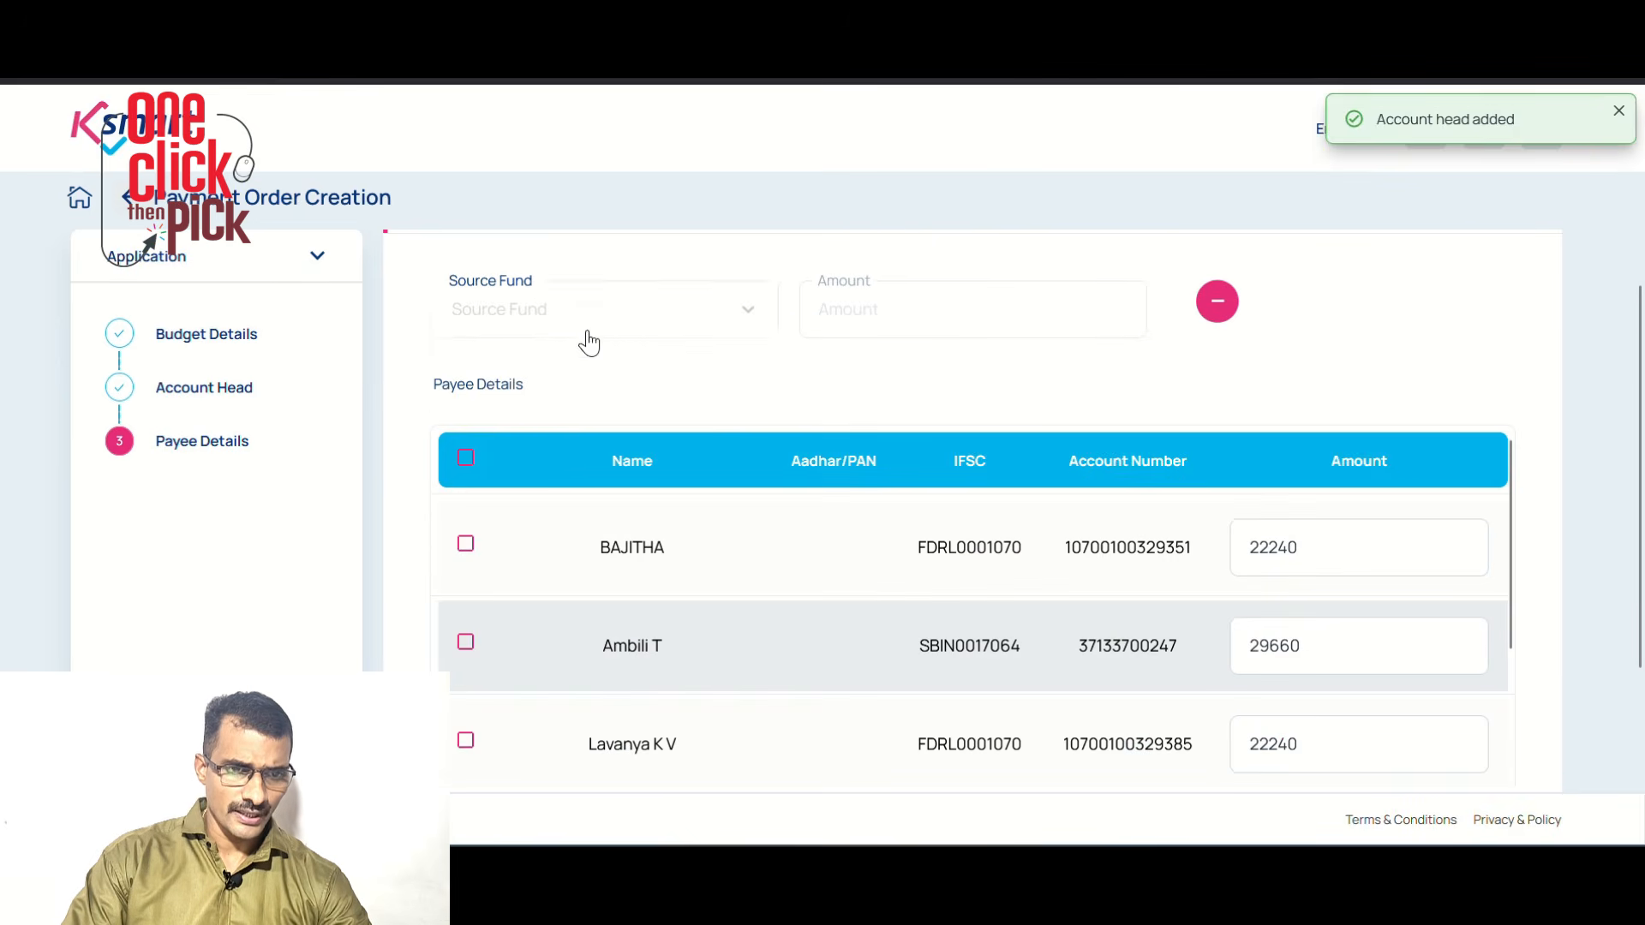
pyautogui.click(603, 311)
pyautogui.click(572, 375)
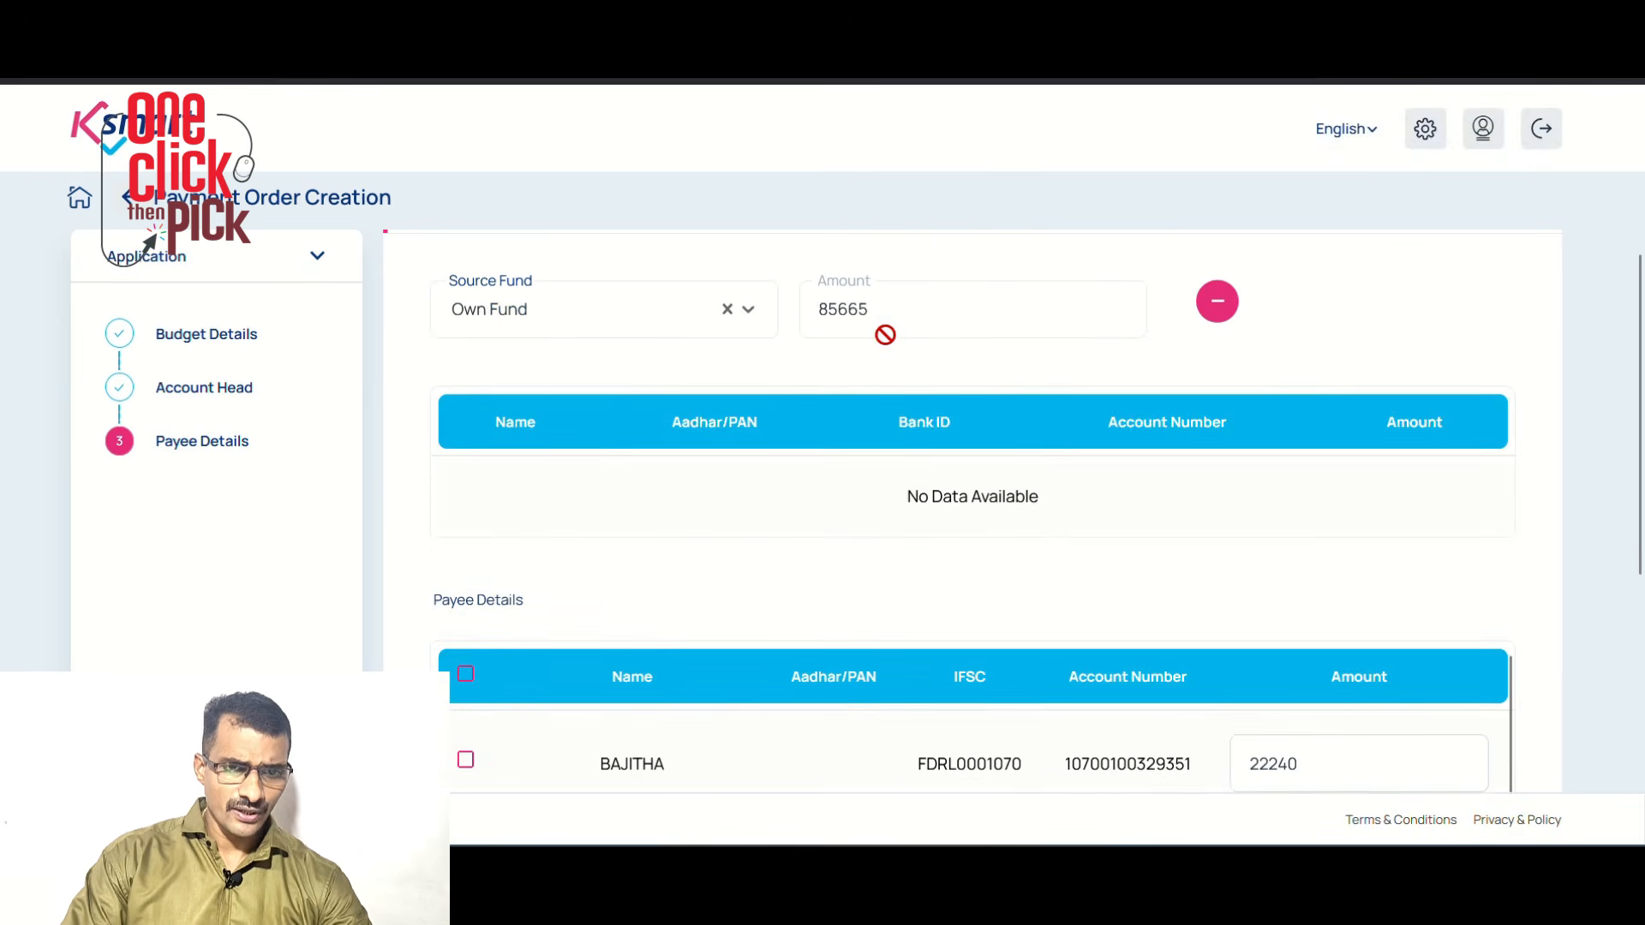
pyautogui.scroll(-5, 818, 472)
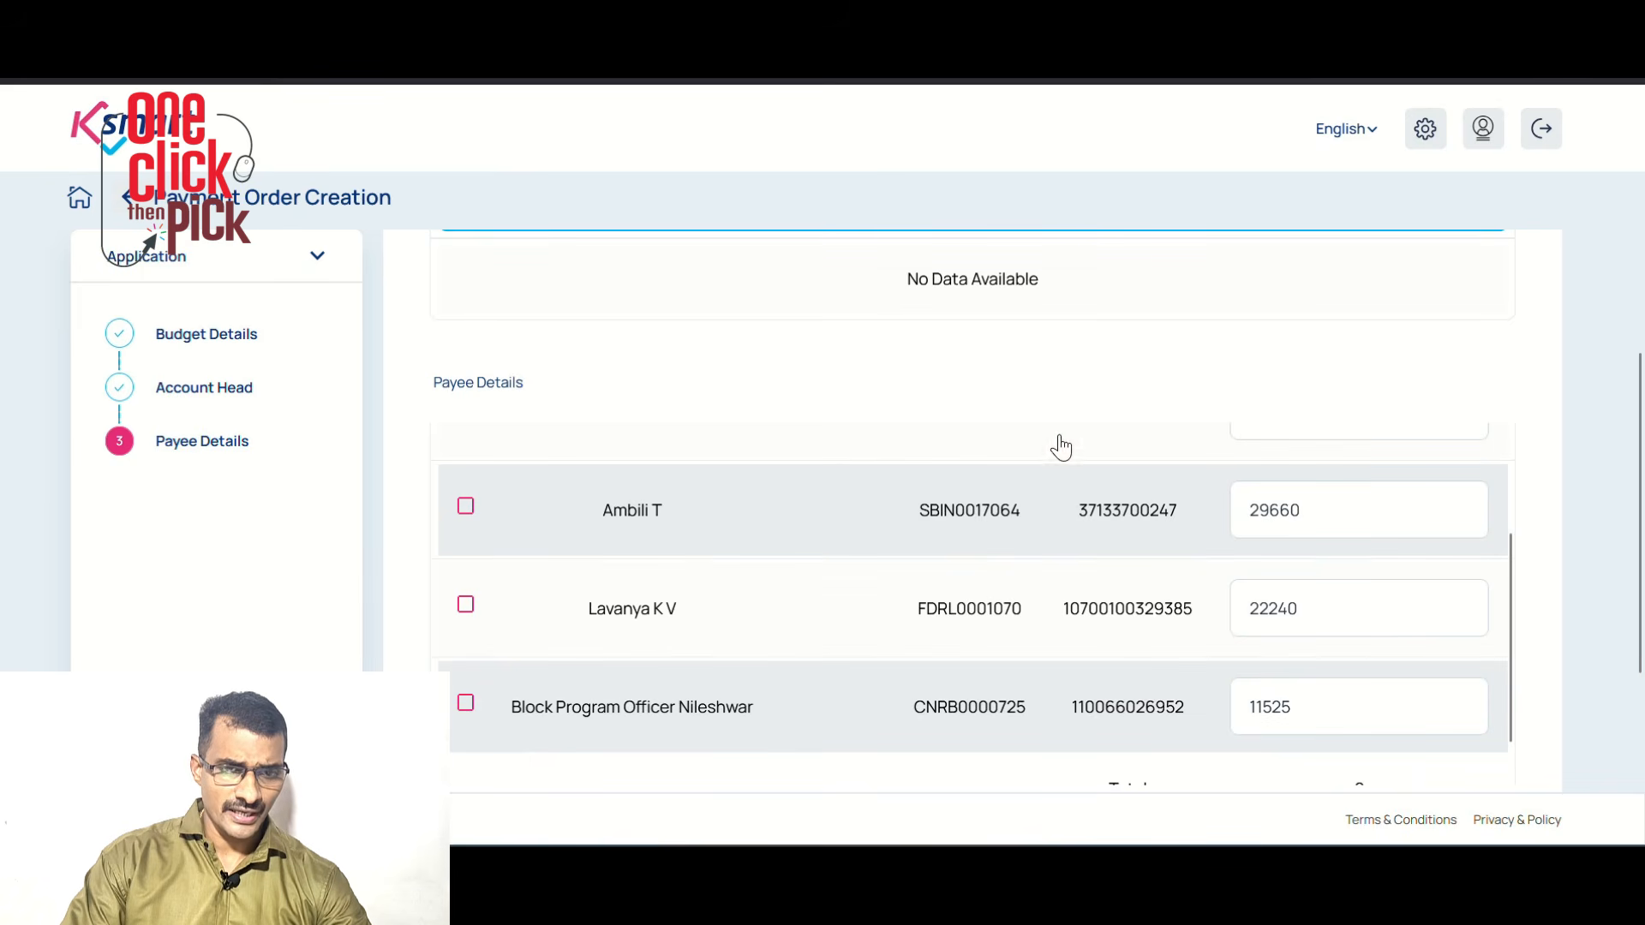
pyautogui.scroll(-1, 1061, 446)
pyautogui.hotkey('ctrl', '-')
pyautogui.scroll(2, 999, 506)
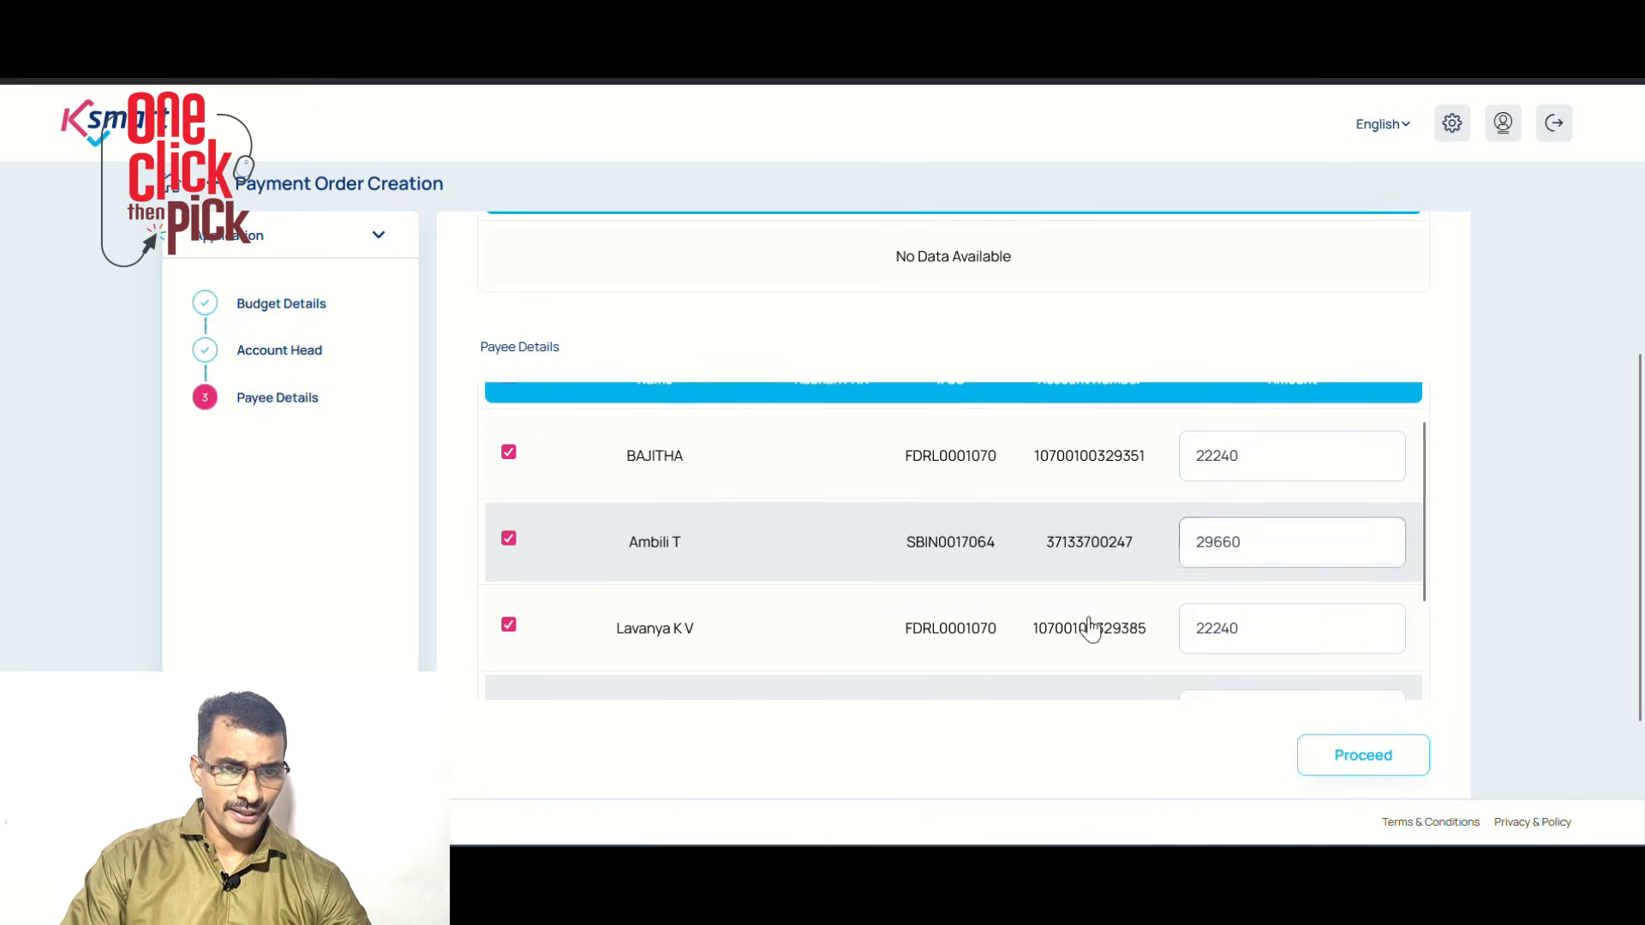
pyautogui.scroll(-3, 1156, 641)
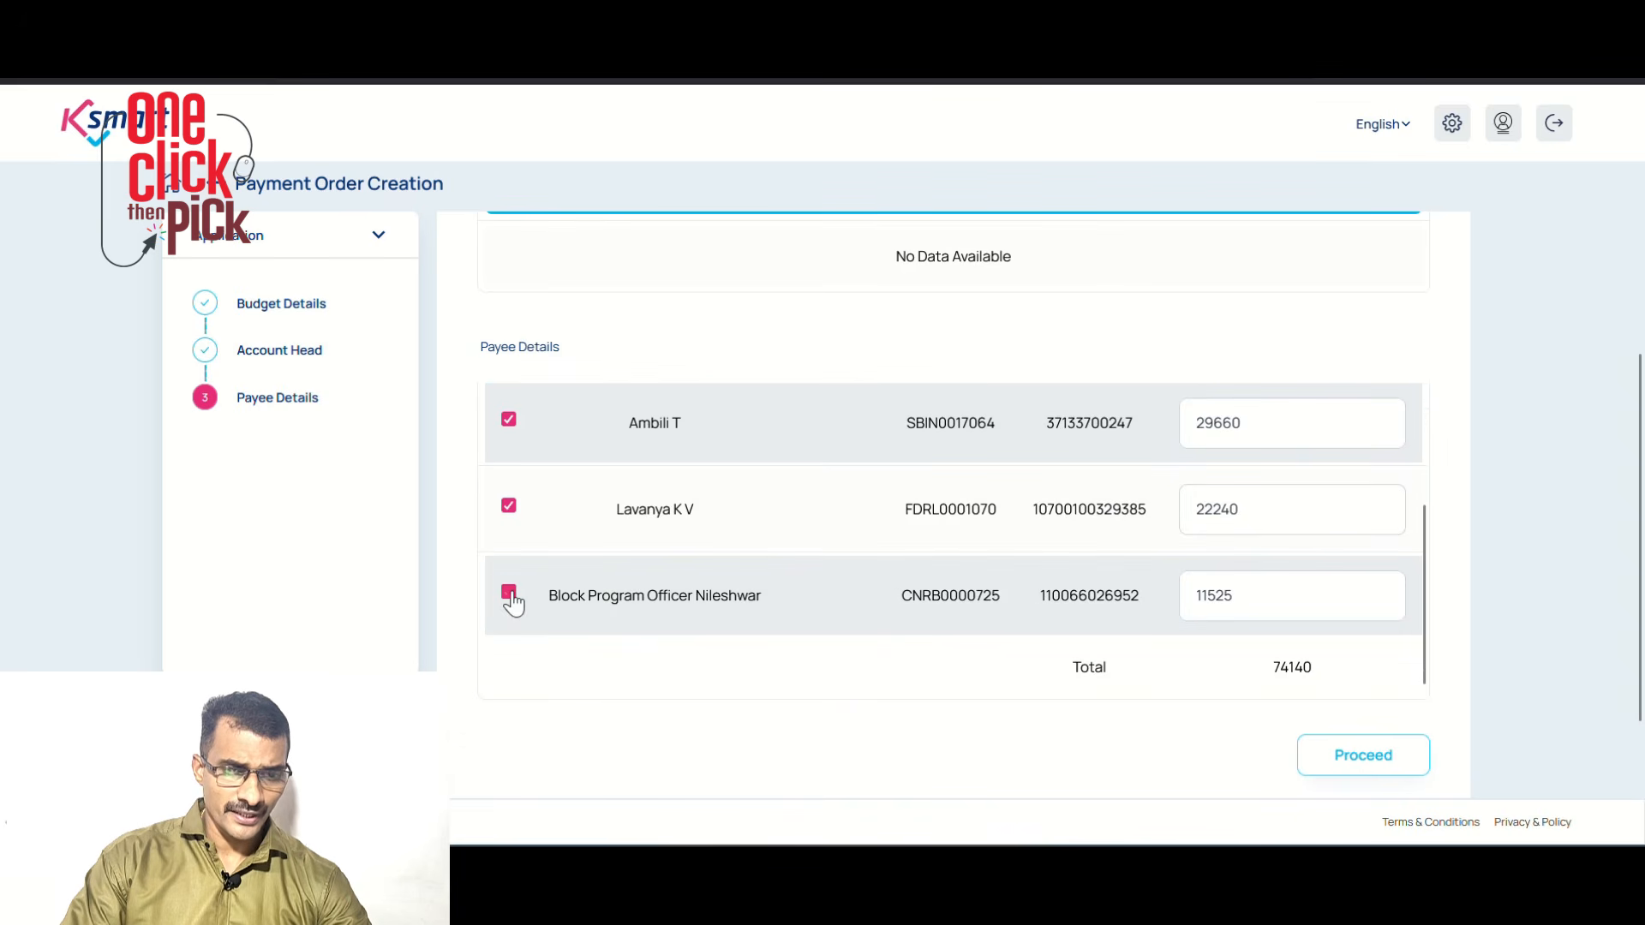
pyautogui.scroll(3, 1238, 485)
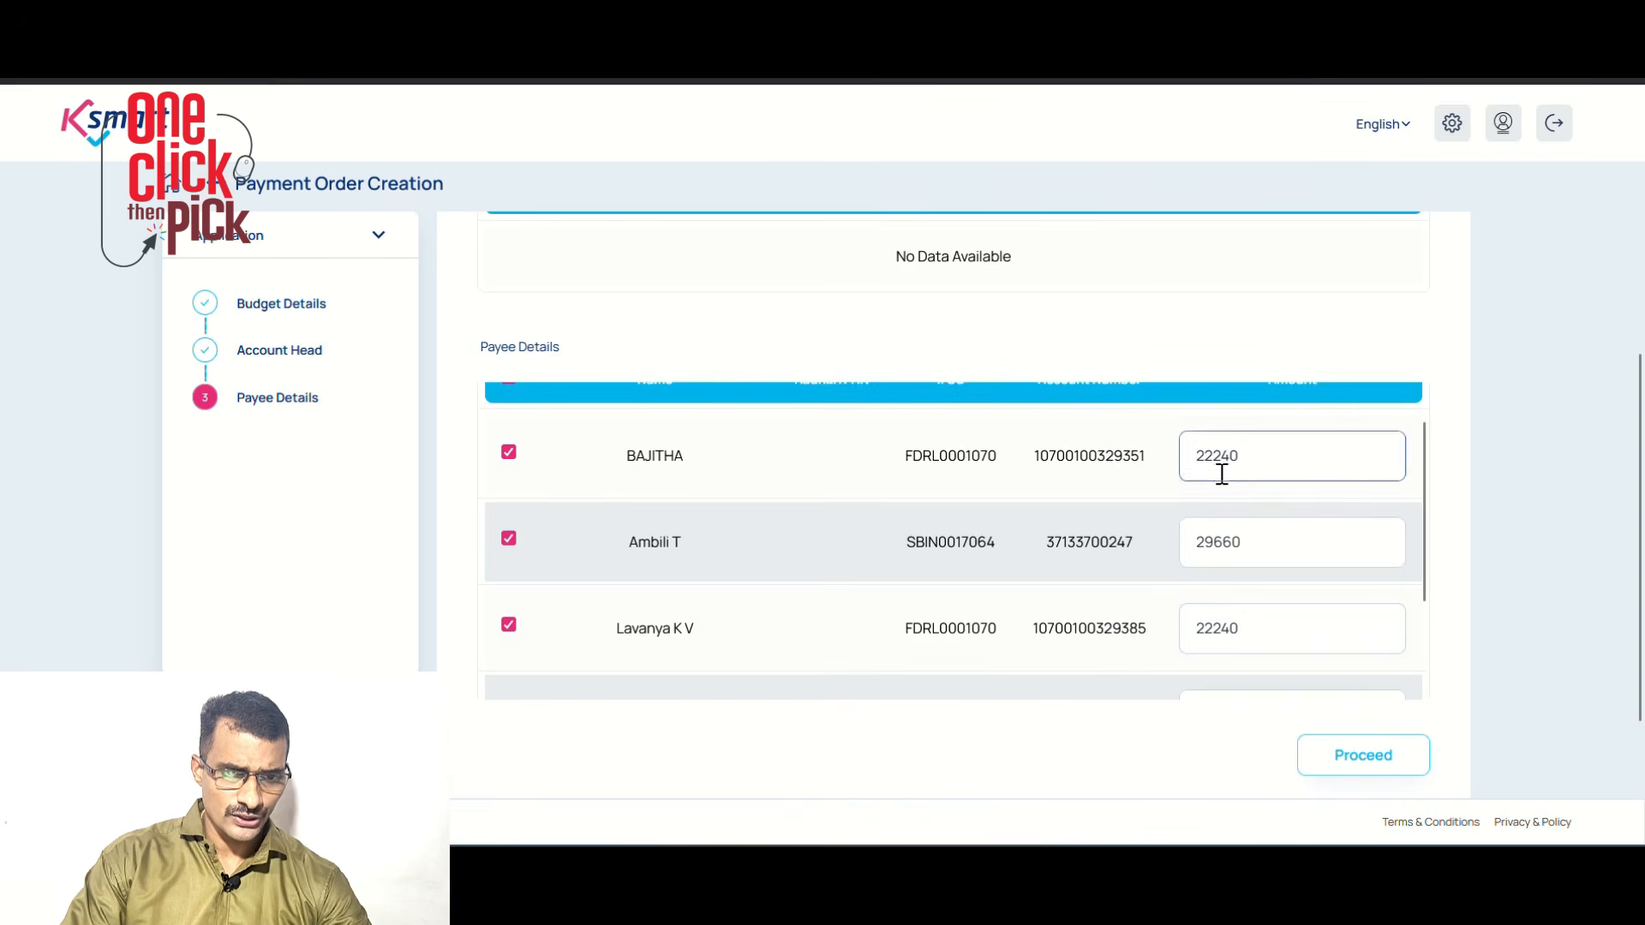
pyautogui.scroll(-3, 1222, 564)
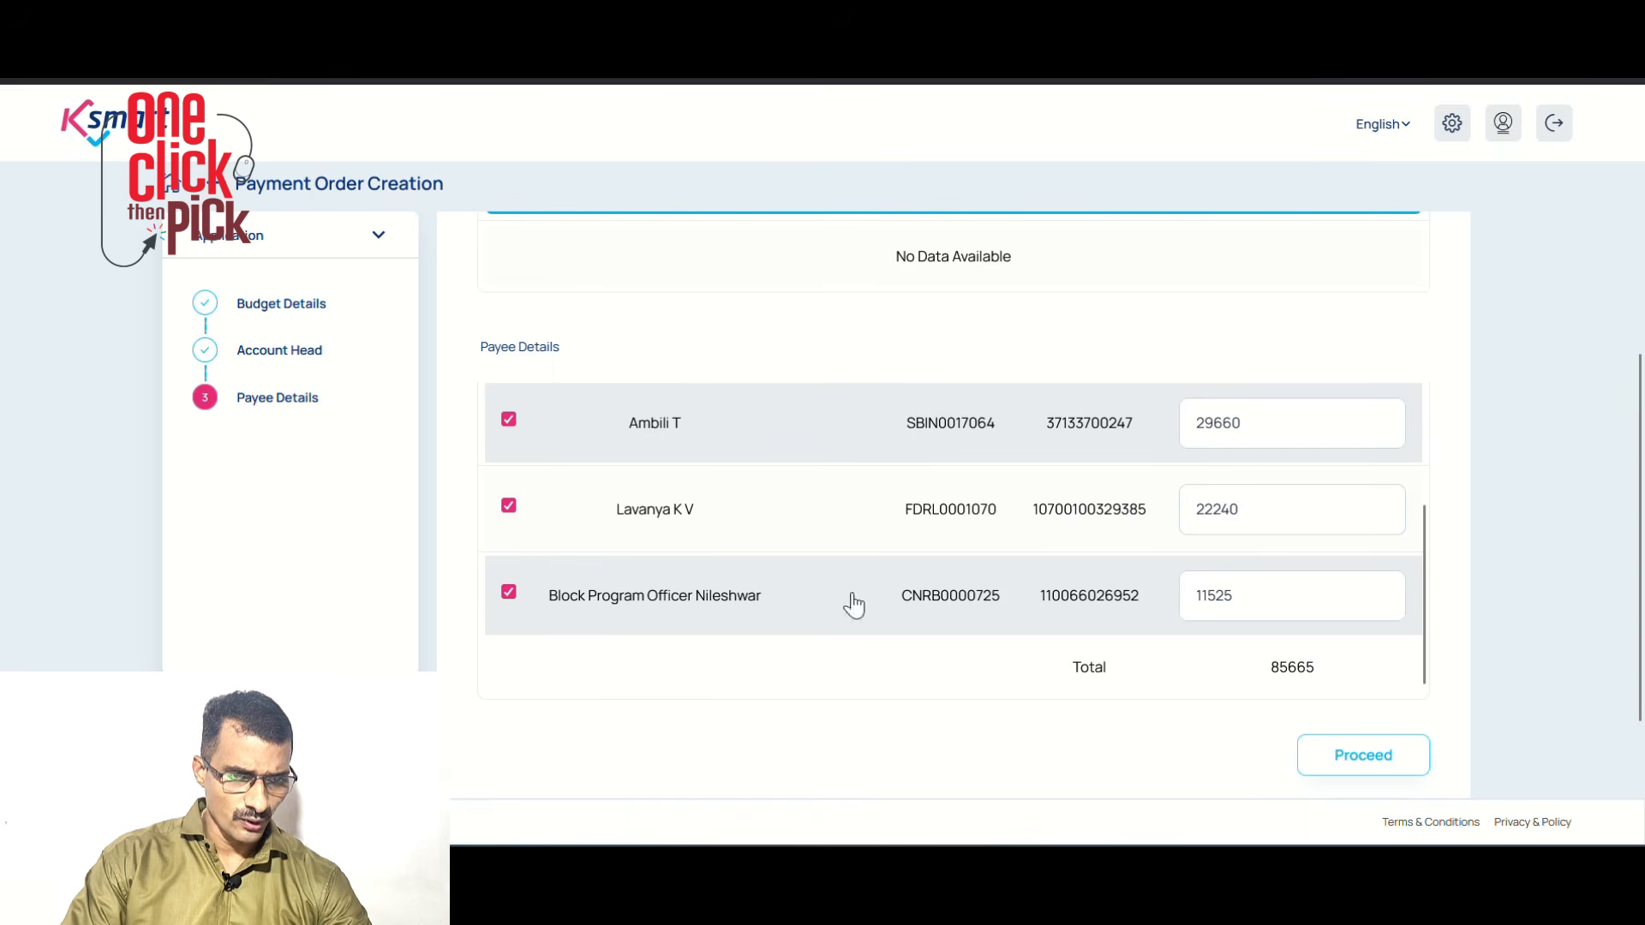
pyautogui.scroll(-2, 1345, 718)
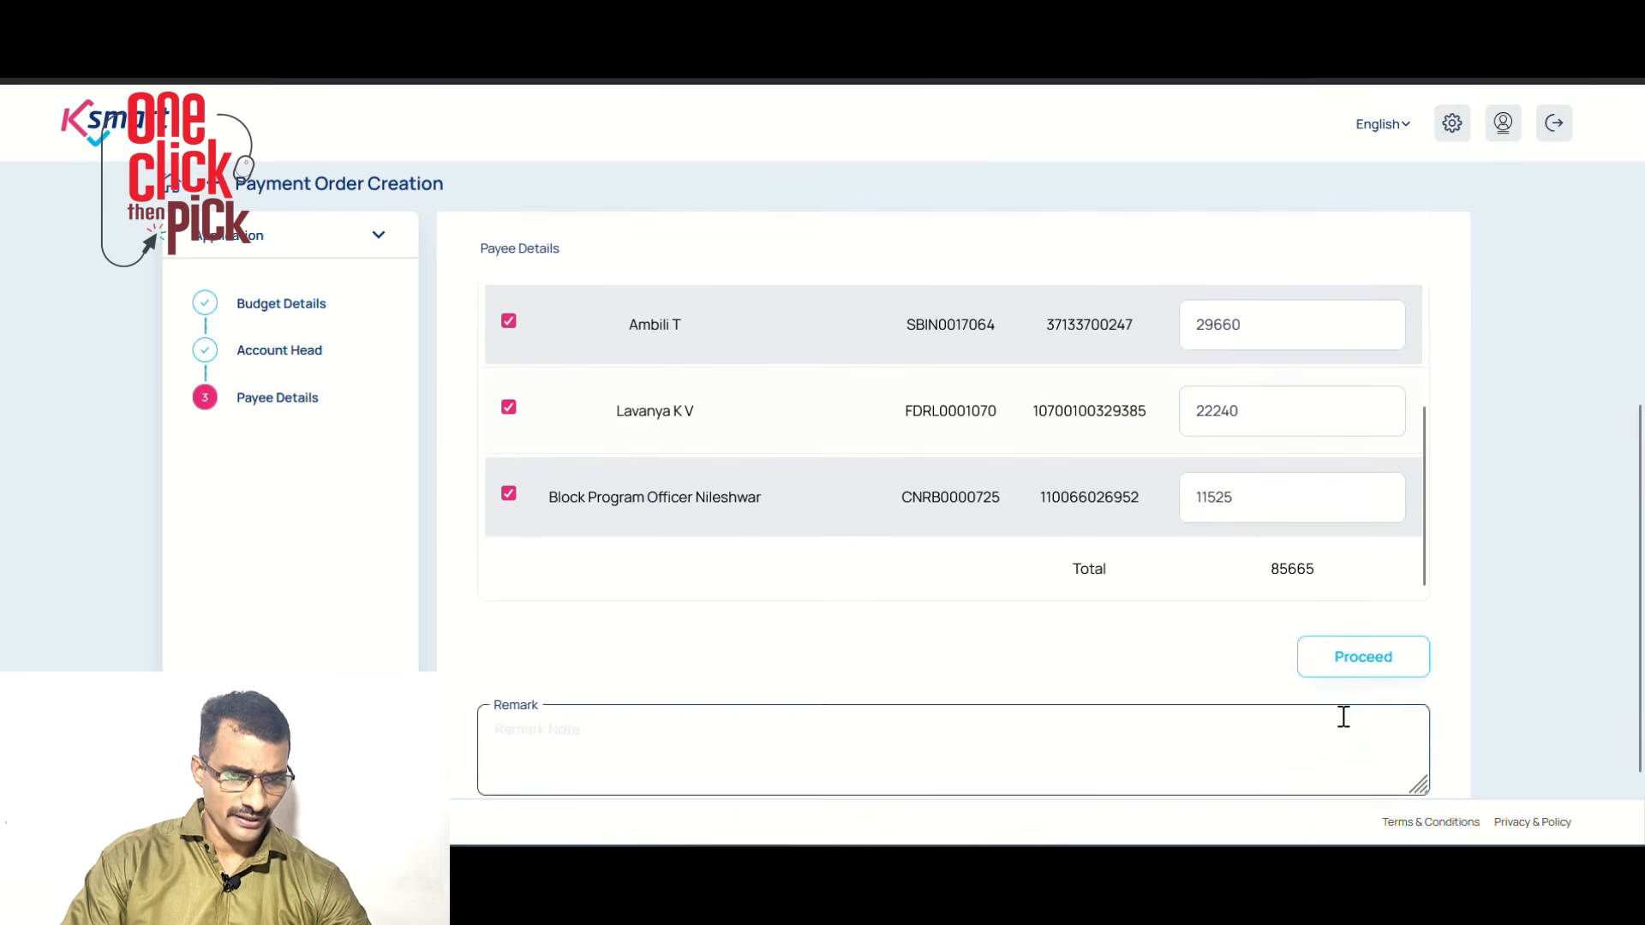
# Add the remark 'NREF staff salary for June 2025' and generate the payment order
pyautogui.click(1354, 737)
pyautogui.write('NREF staff salary fo')
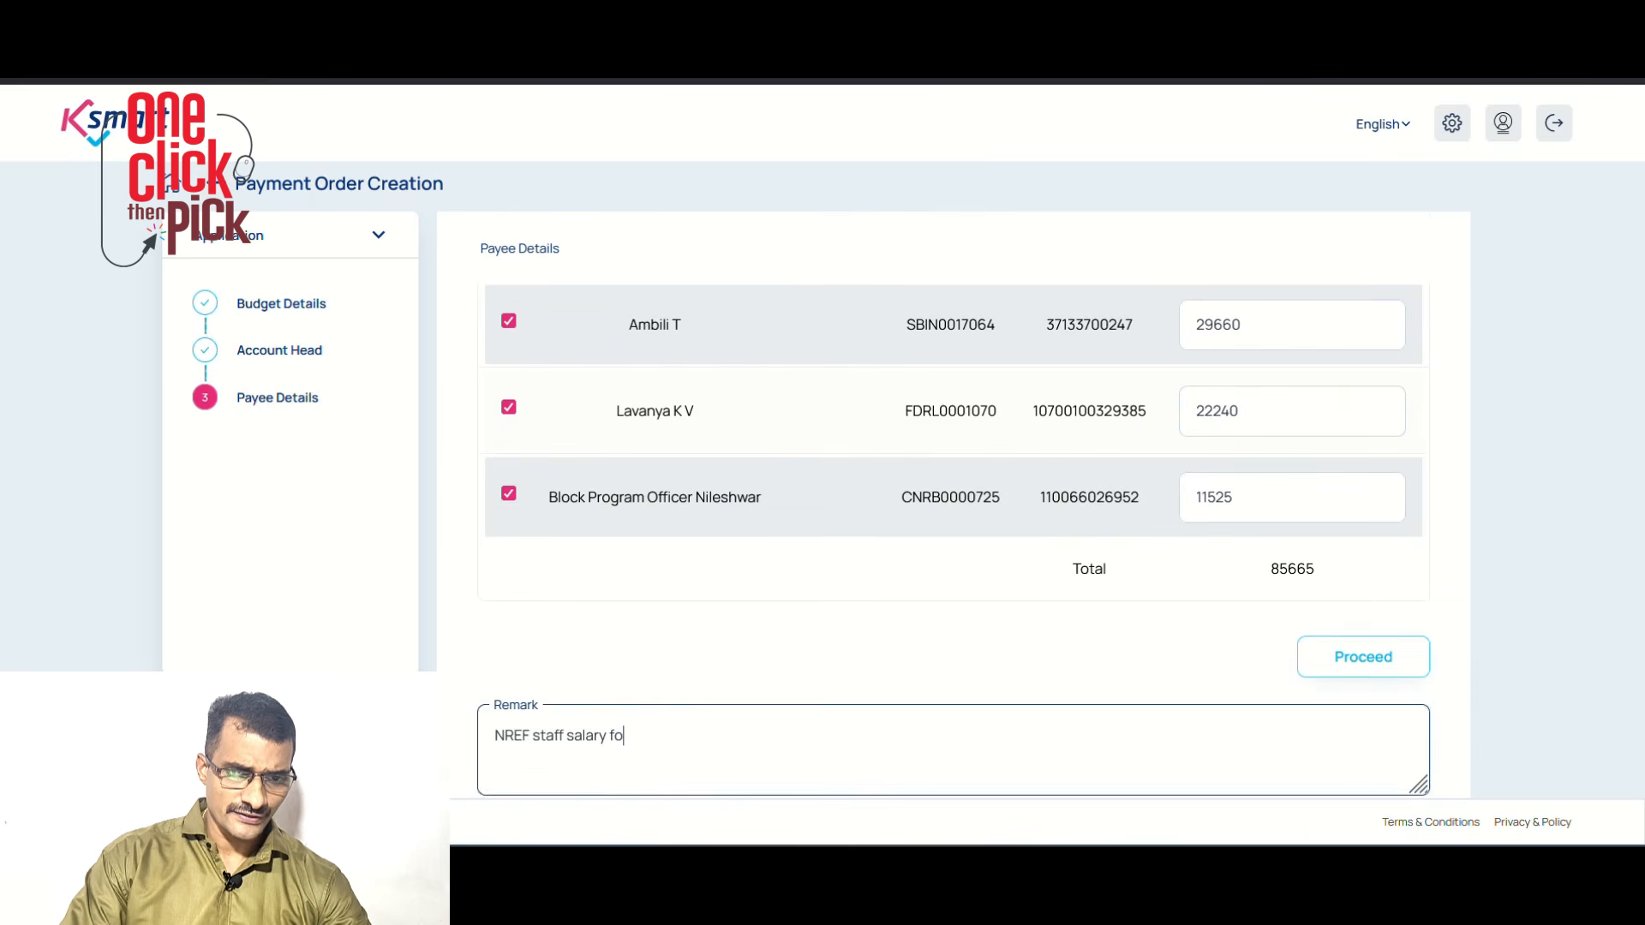
pyautogui.write('r June 2025')
pyautogui.click(1363, 656)
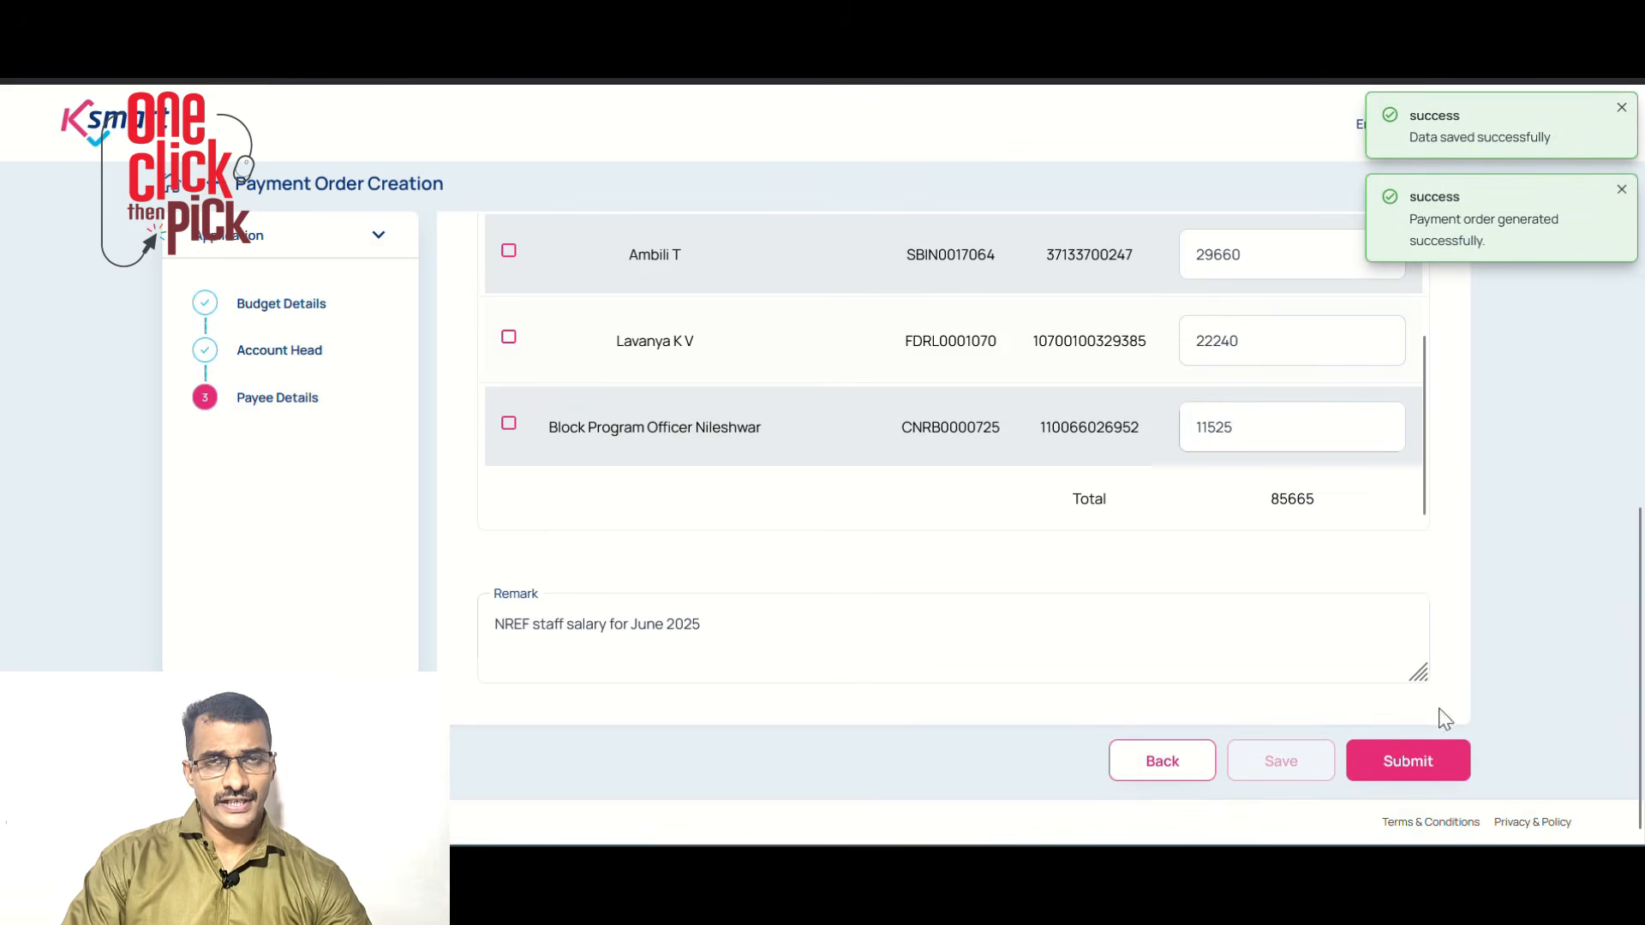
pyautogui.click(1408, 761)
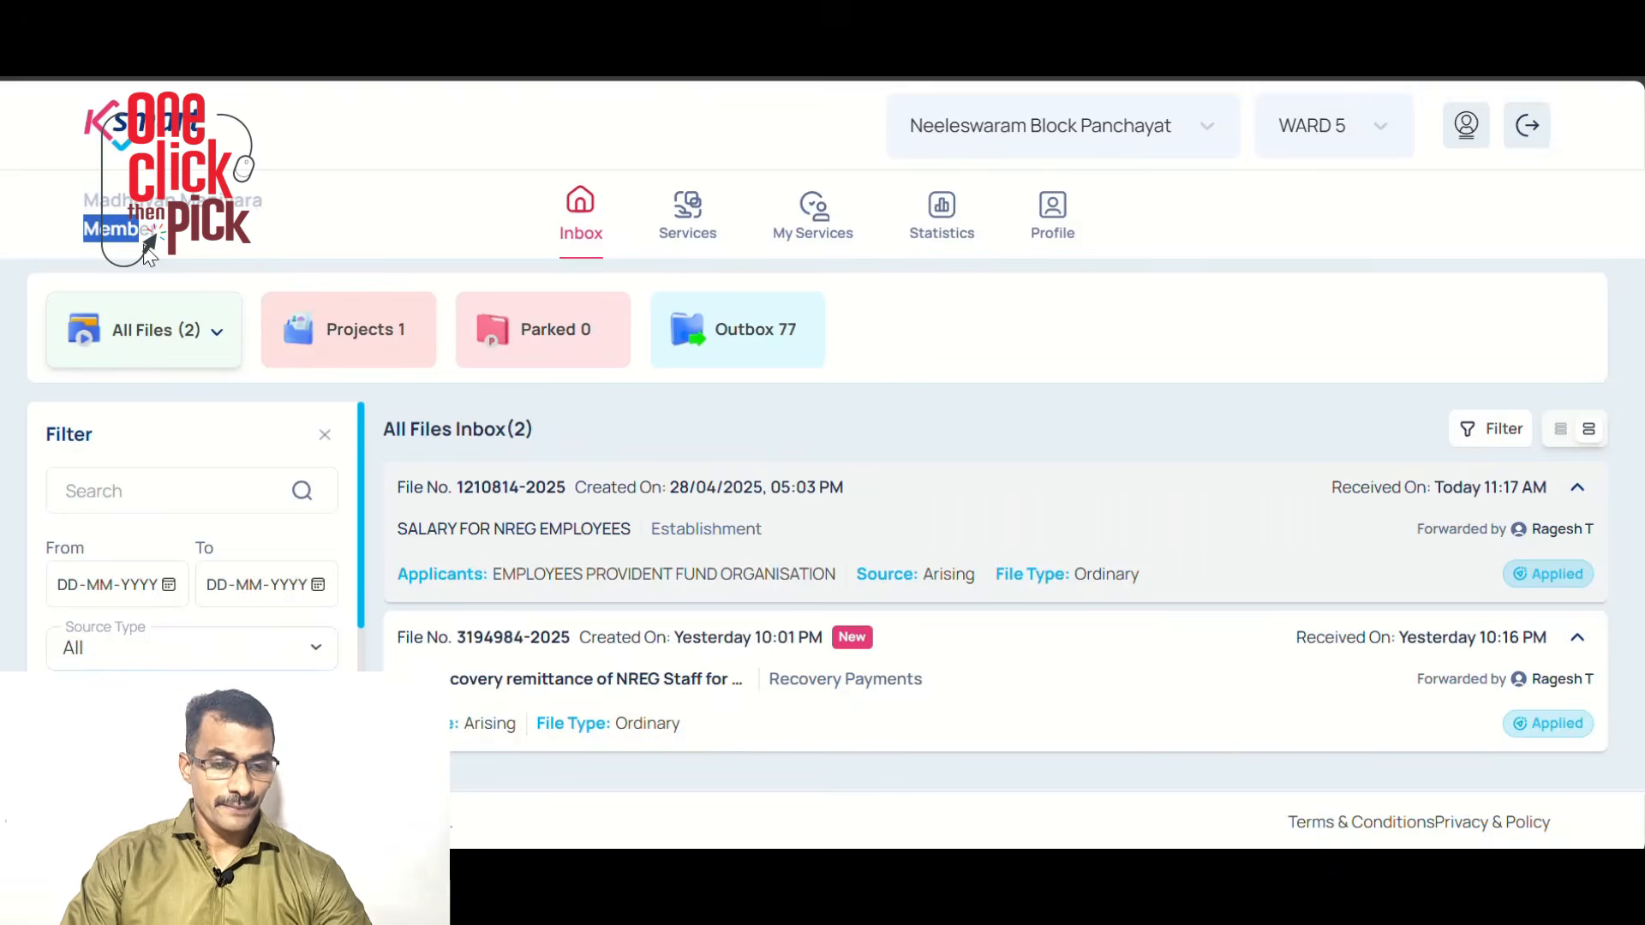
# Authorize the 85665 pay order awaiting authorisation and forward the file to the Head Accountant
pyautogui.click(613, 532)
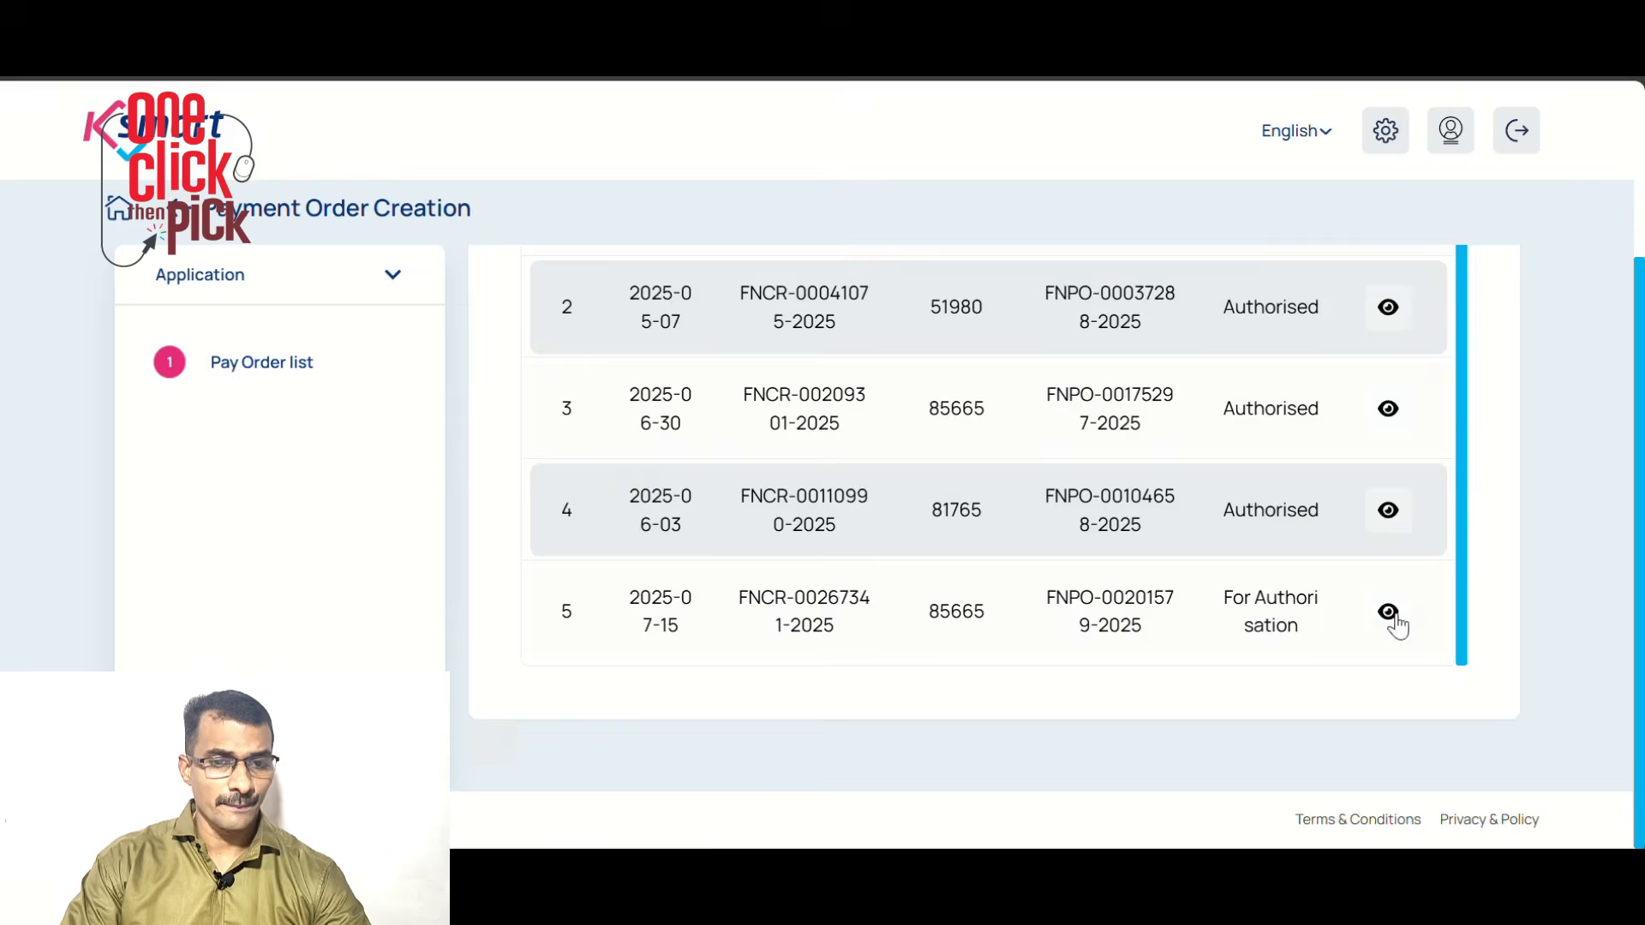
pyautogui.click(1388, 612)
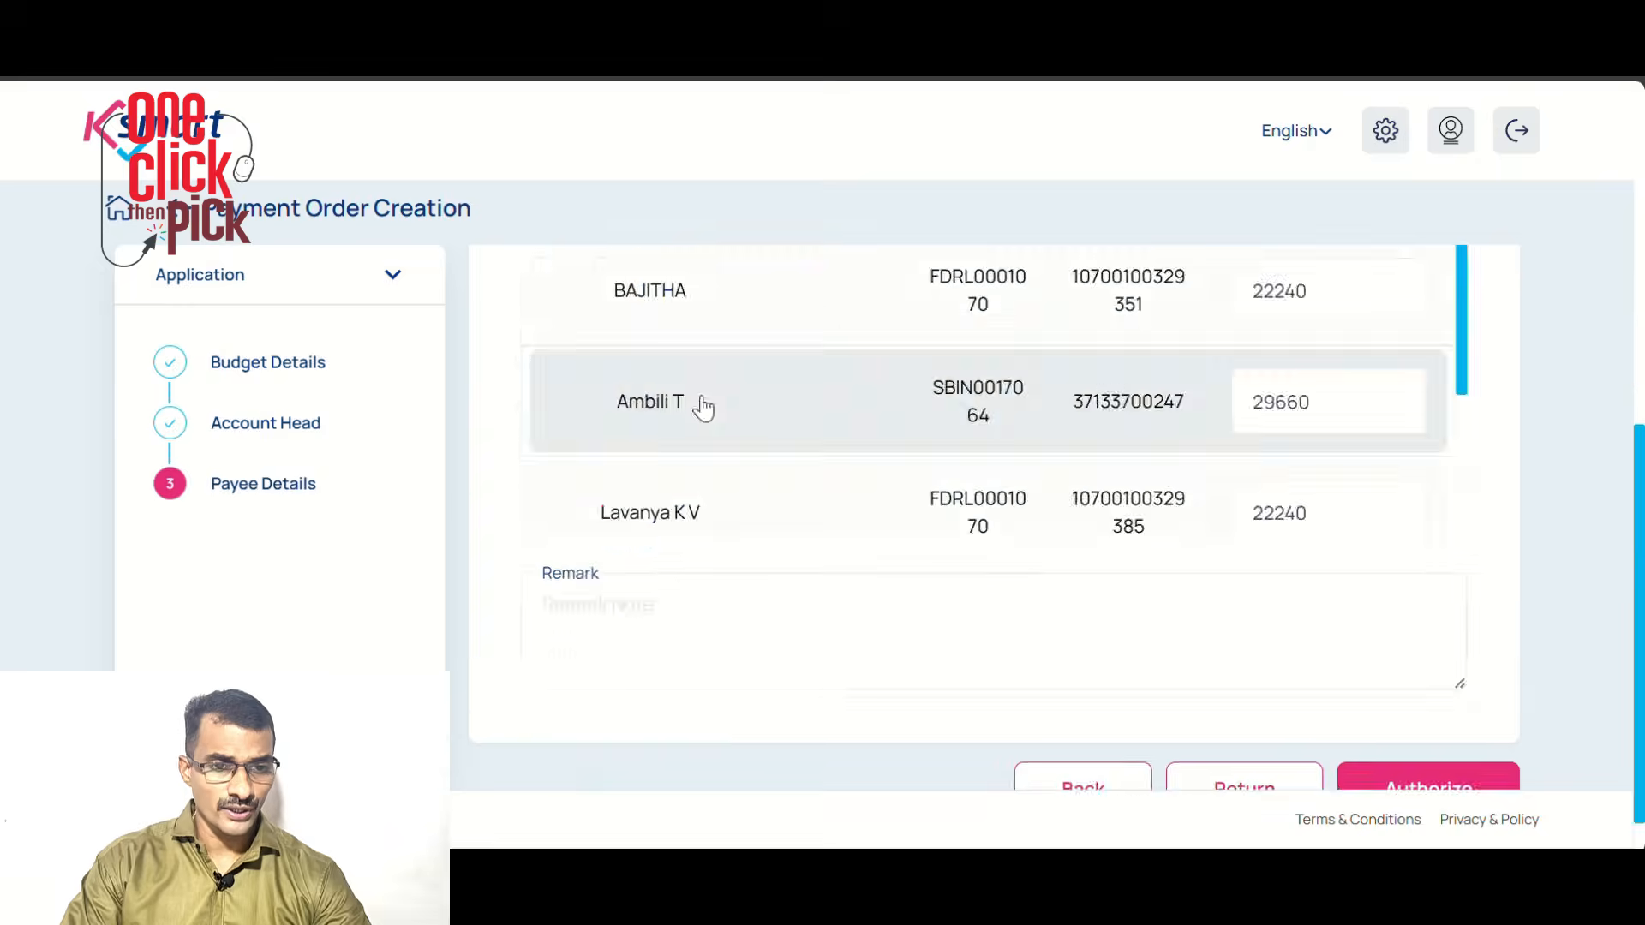
pyautogui.scroll(-3, 856, 429)
pyautogui.click(1427, 741)
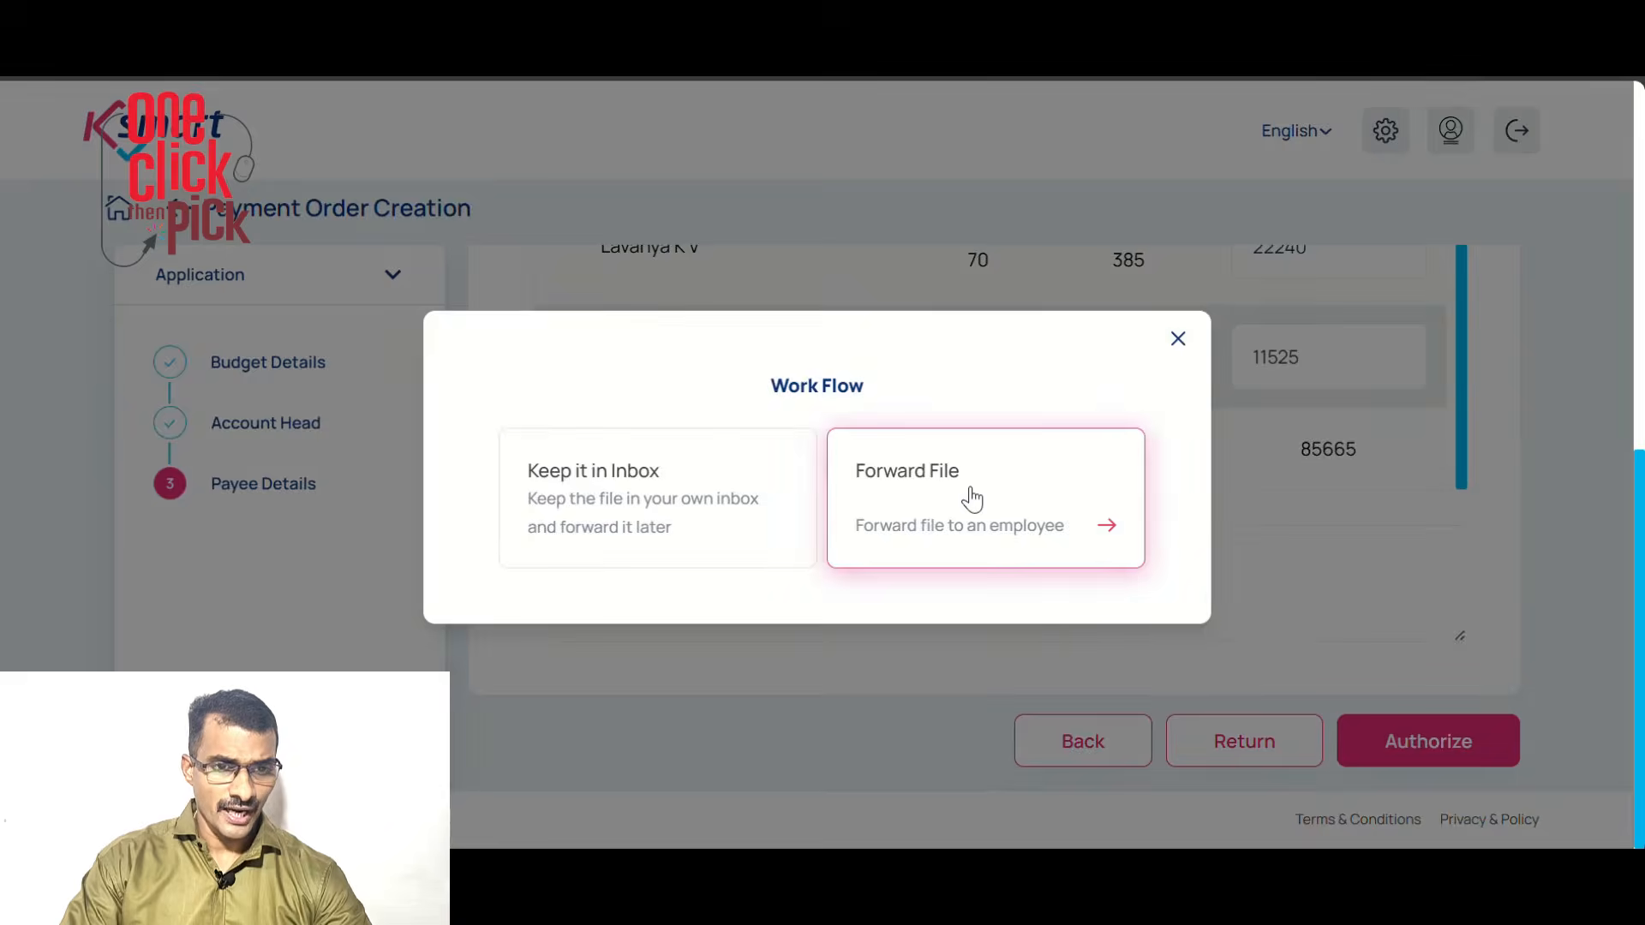
pyautogui.click(972, 499)
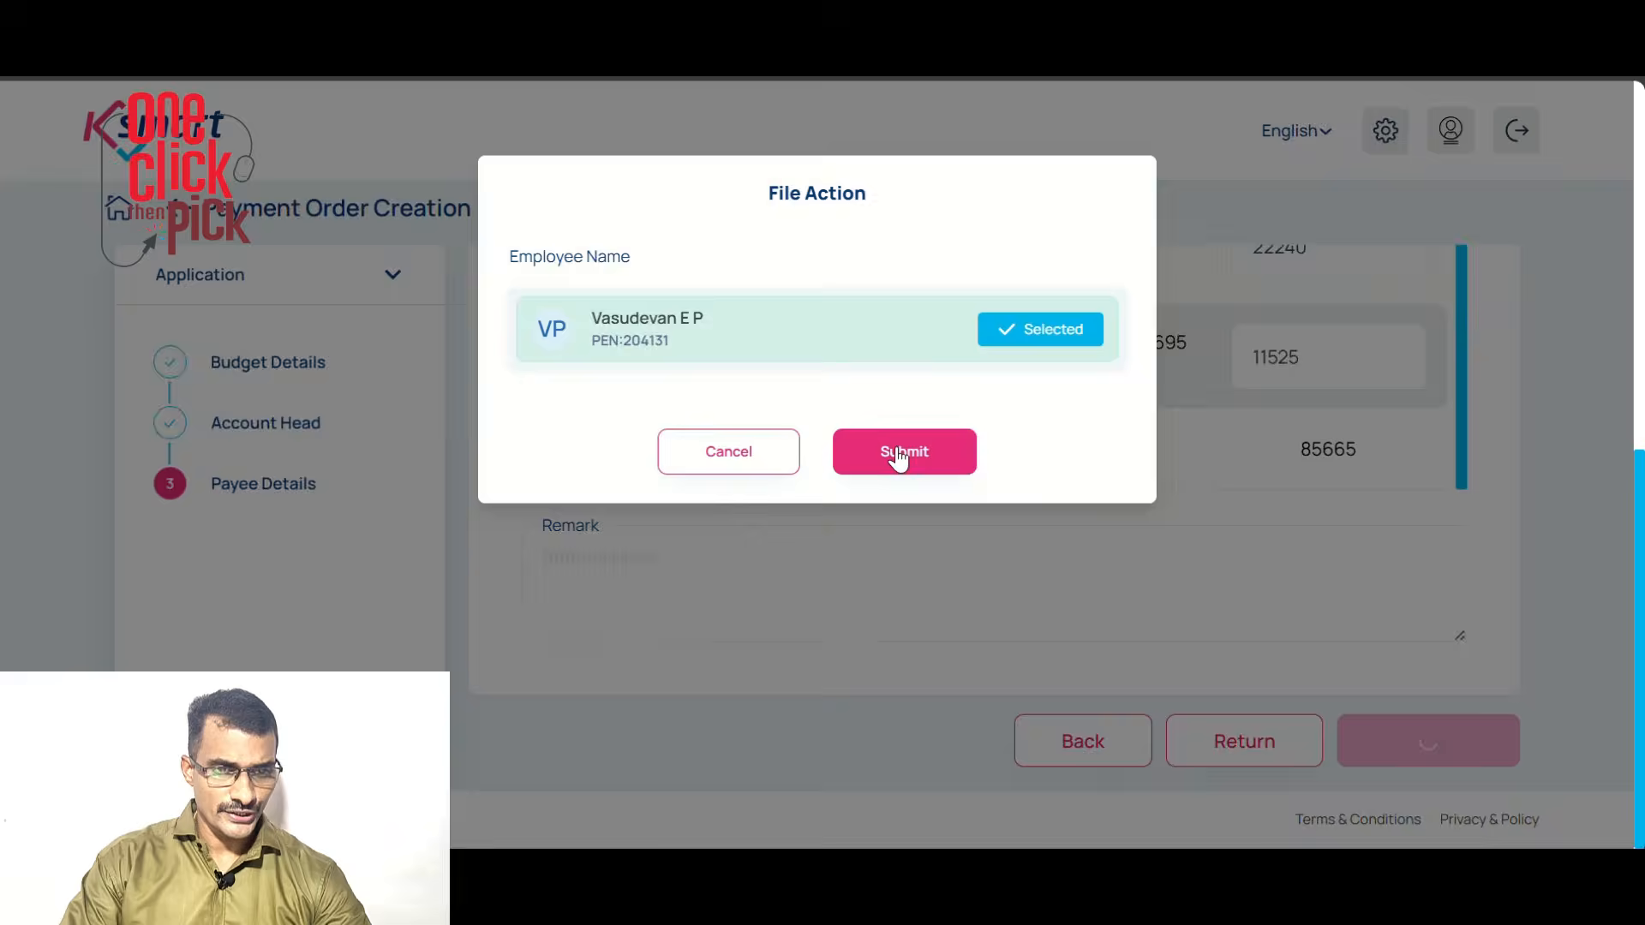
pyautogui.click(892, 455)
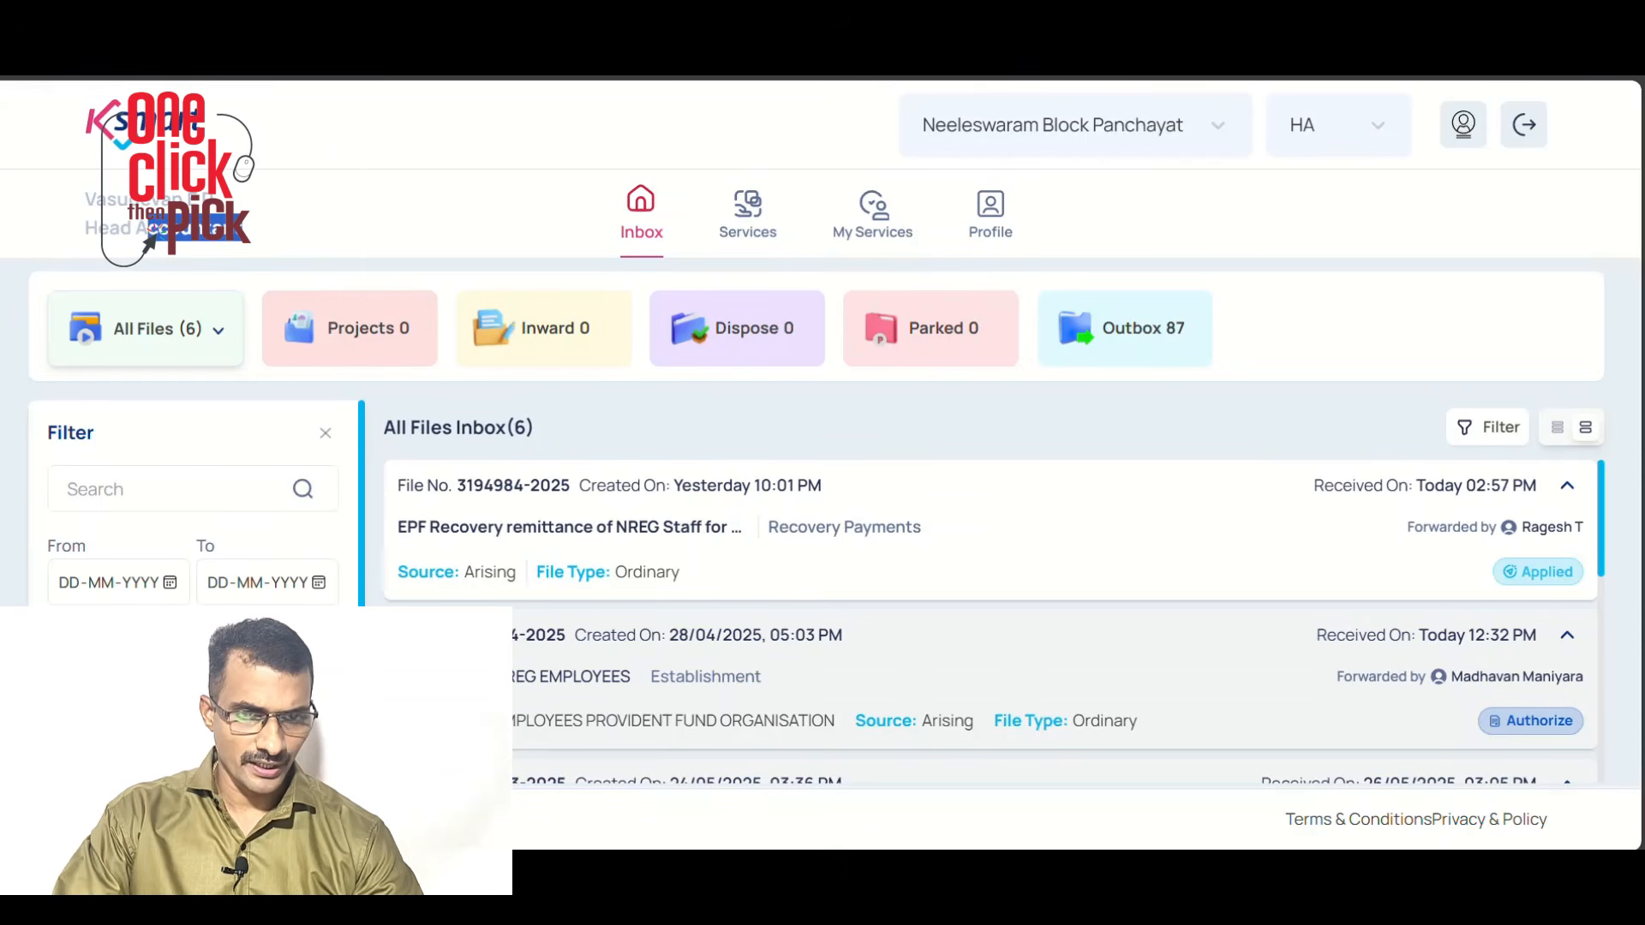
pyautogui.click(607, 686)
pyautogui.click(1579, 197)
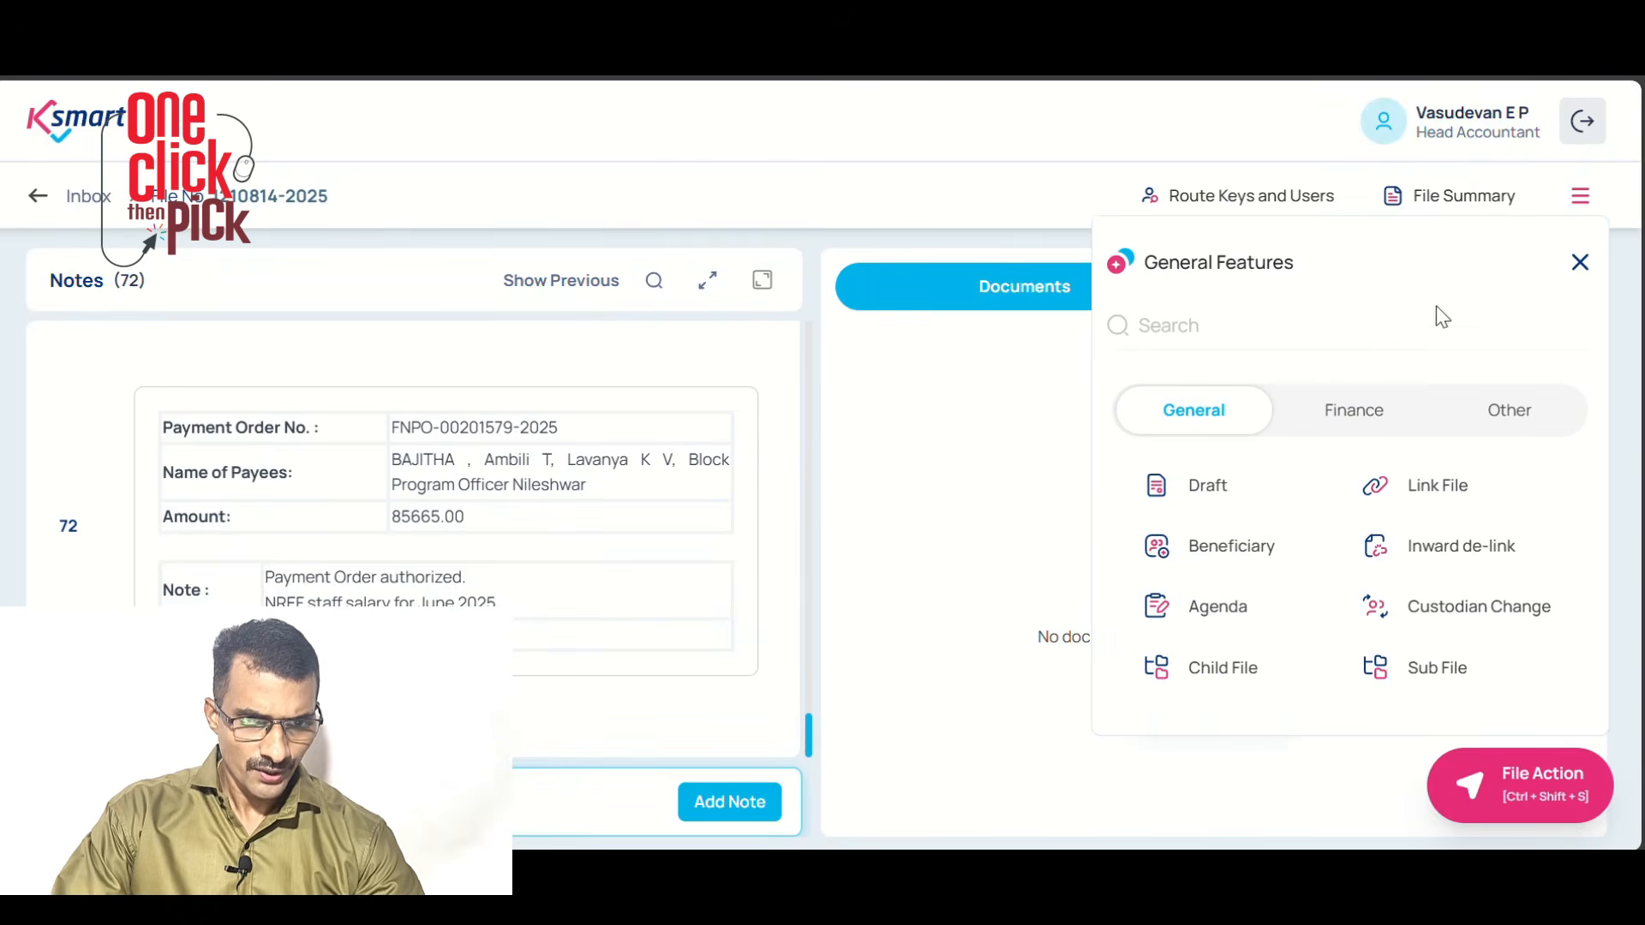
pyautogui.click(1361, 417)
pyautogui.click(1428, 619)
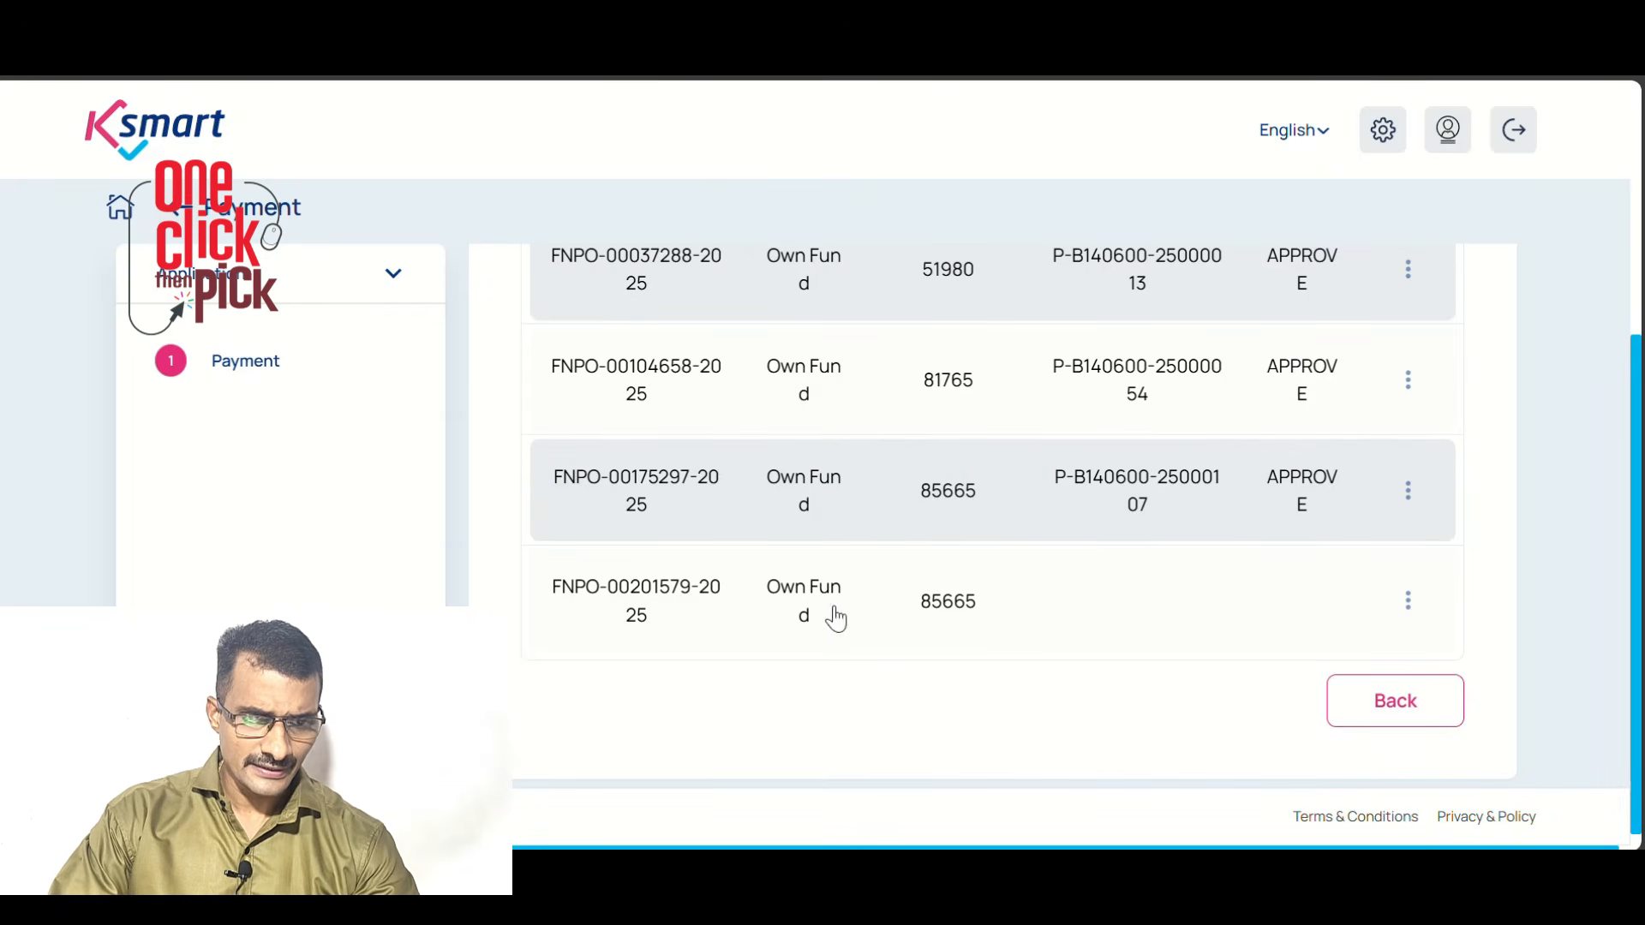
pyautogui.click(1406, 605)
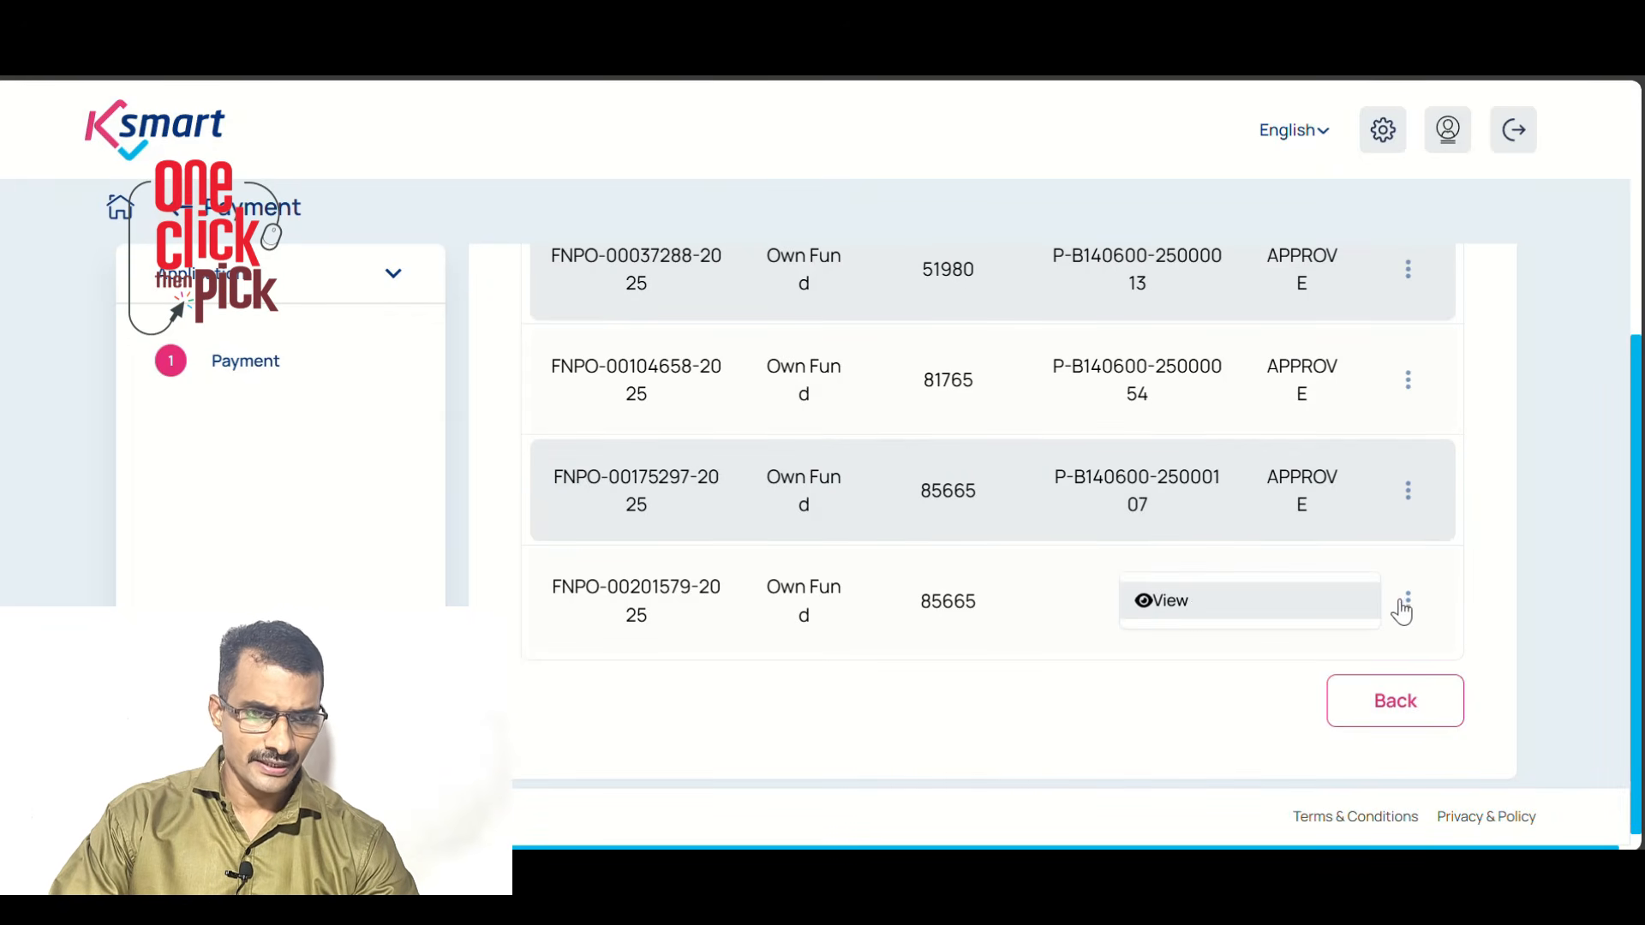
# View the 85665 pay order's payment form and open its Mode of Payment dropdown
pyautogui.click(1192, 606)
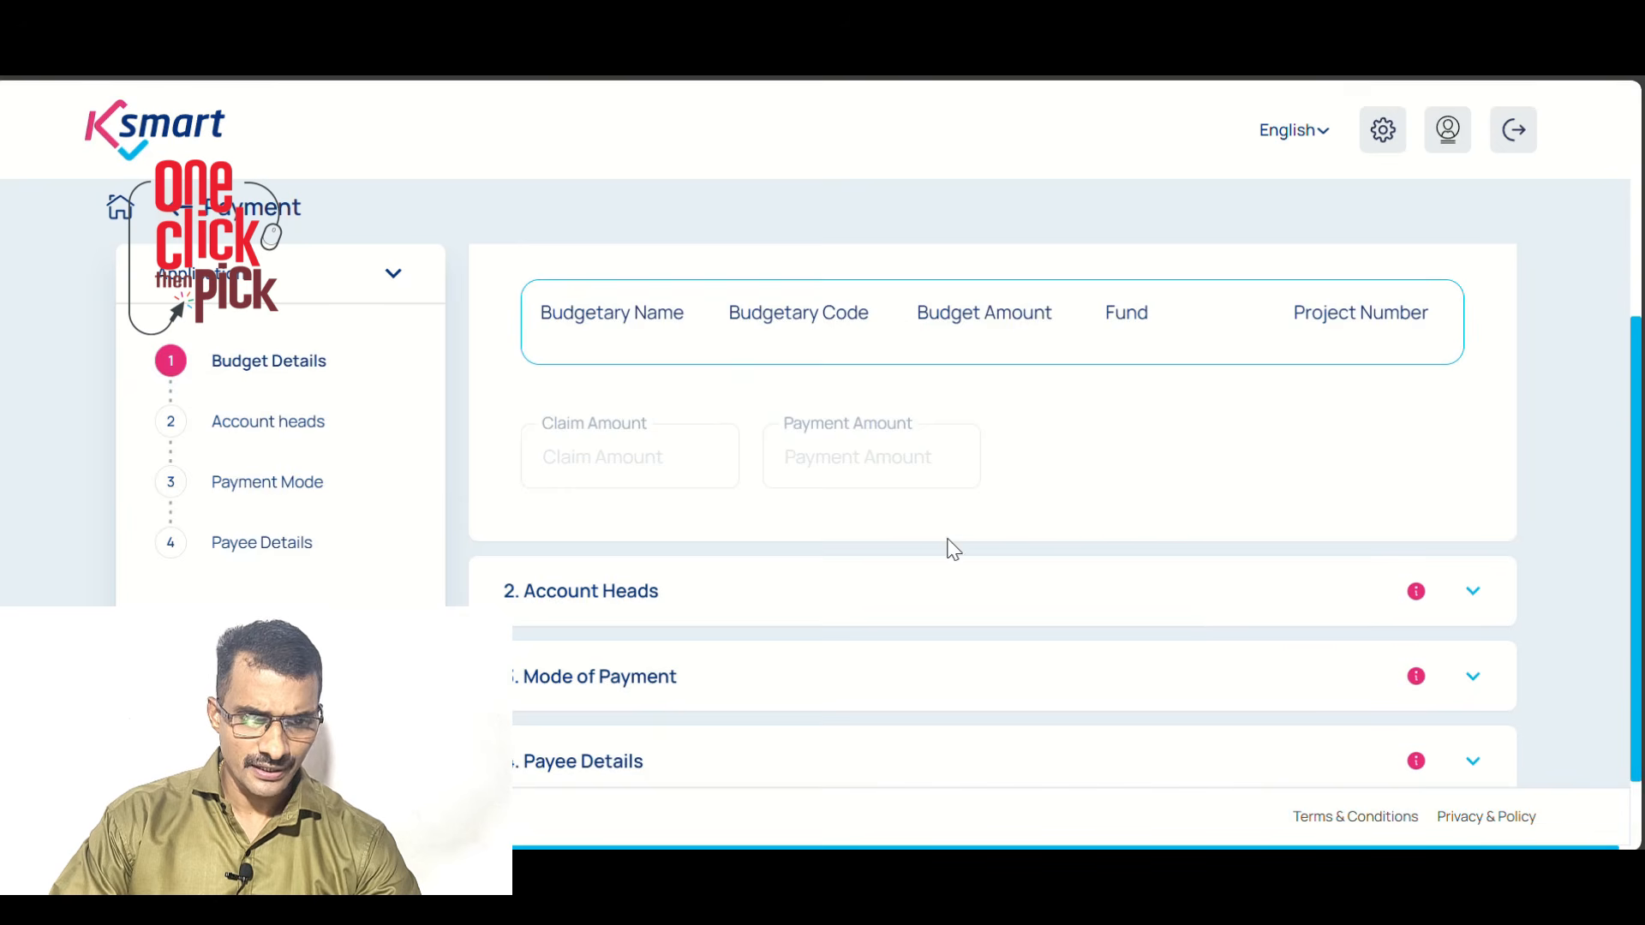
pyautogui.scroll(-3, 681, 576)
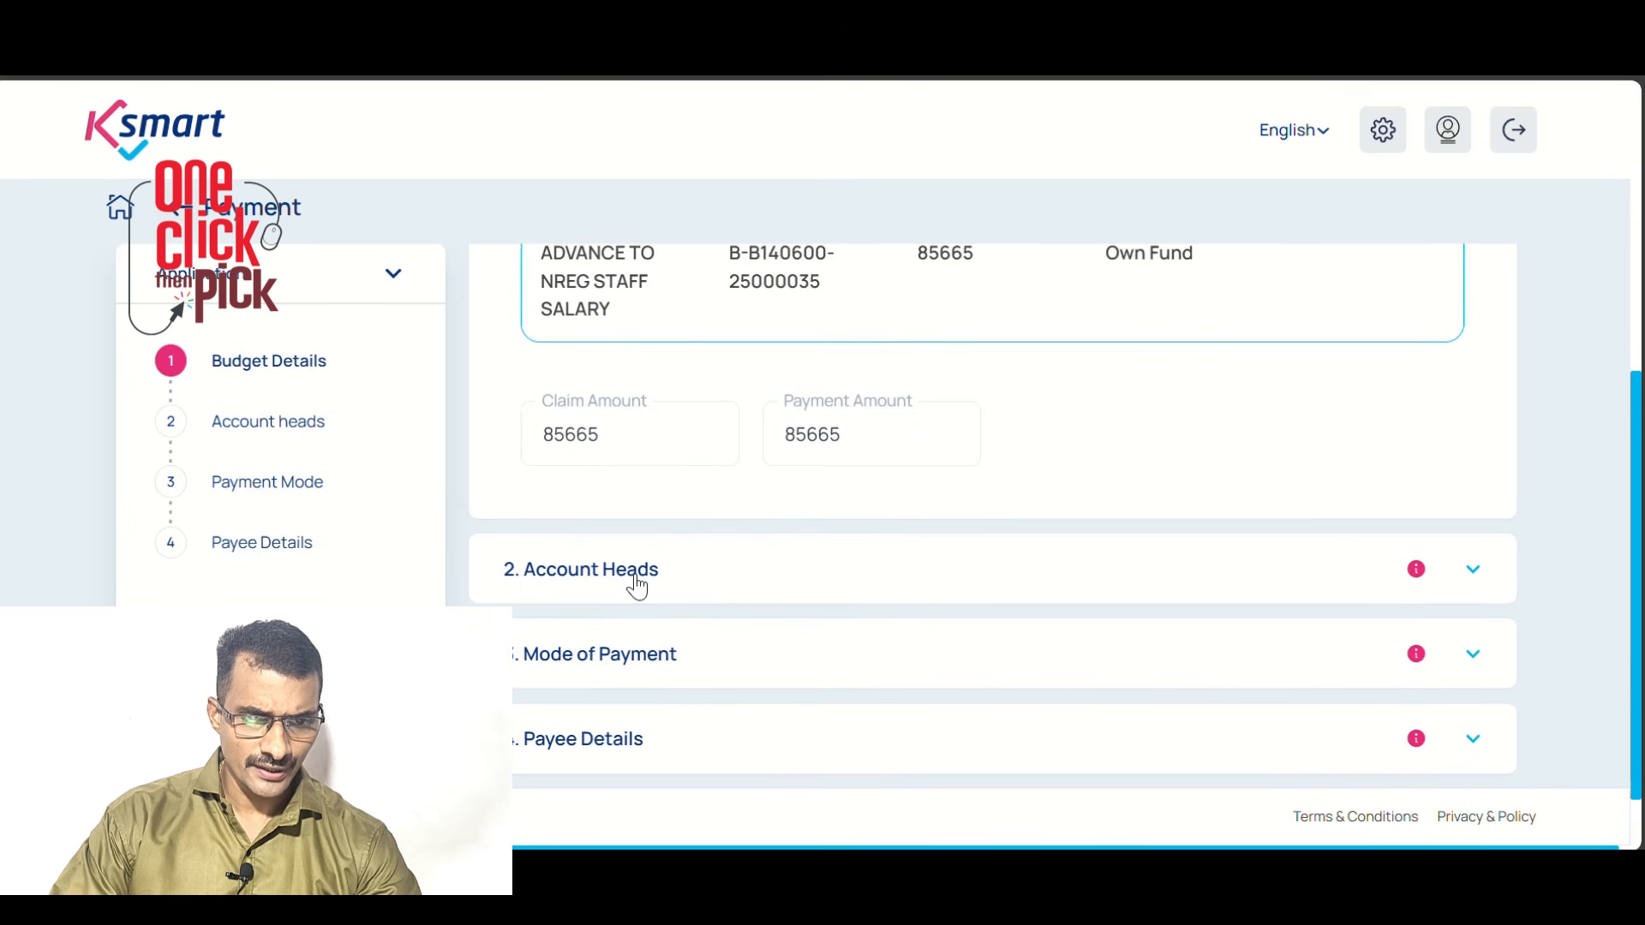
pyautogui.click(634, 584)
pyautogui.scroll(-3, 605, 628)
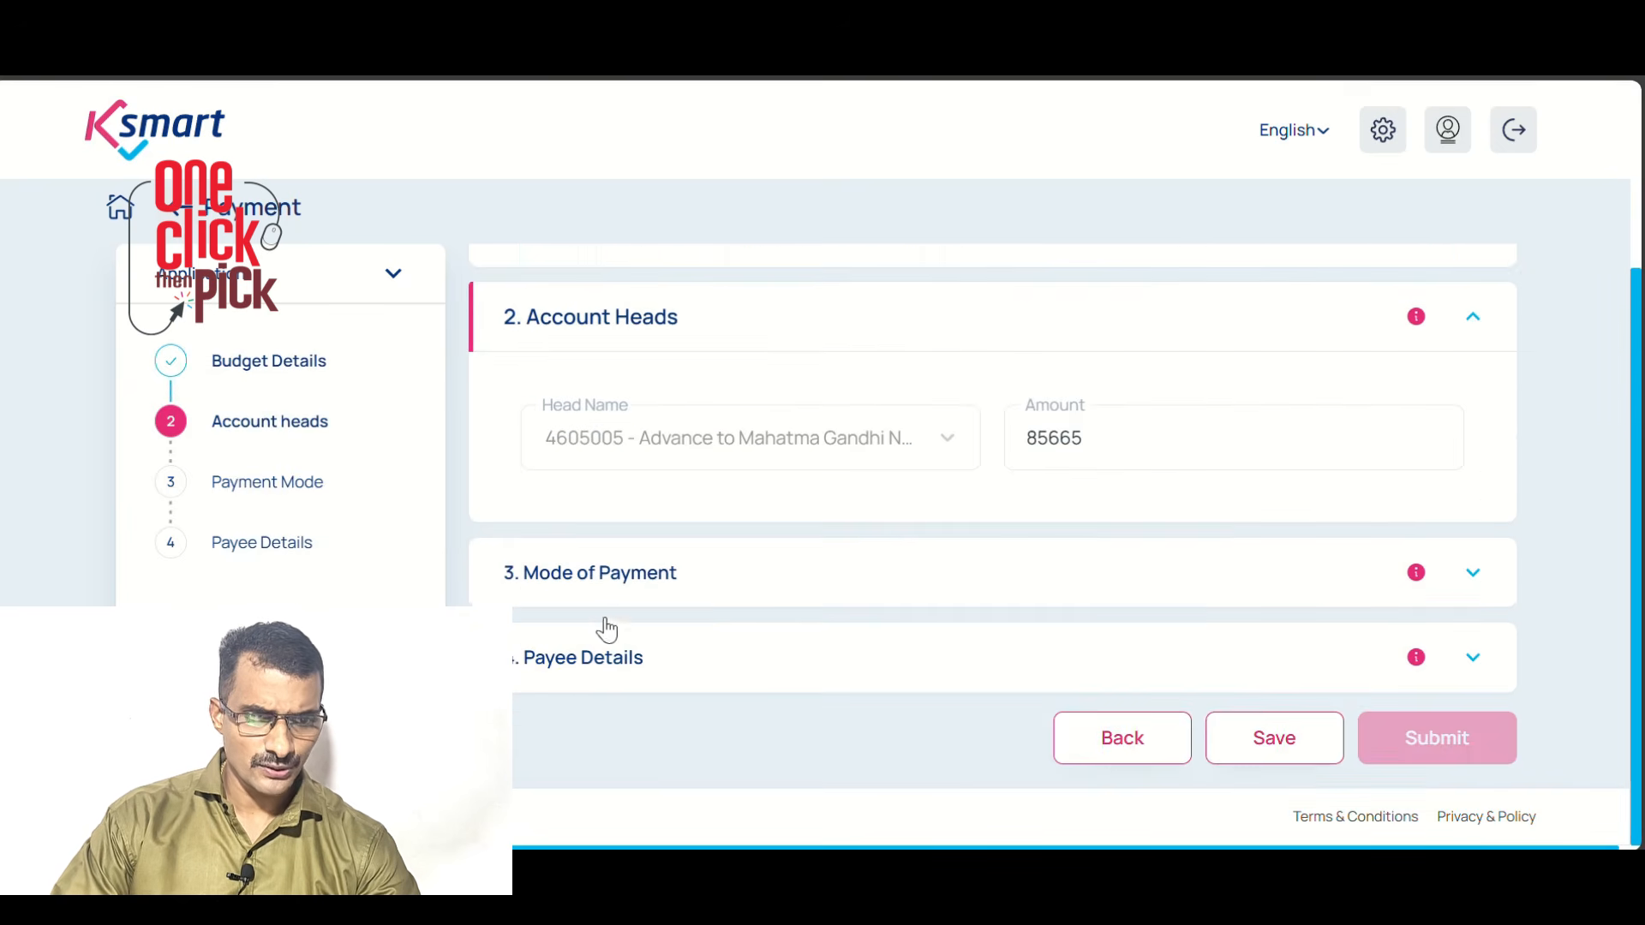
pyautogui.click(606, 574)
pyautogui.scroll(-3, 744, 608)
pyautogui.click(731, 470)
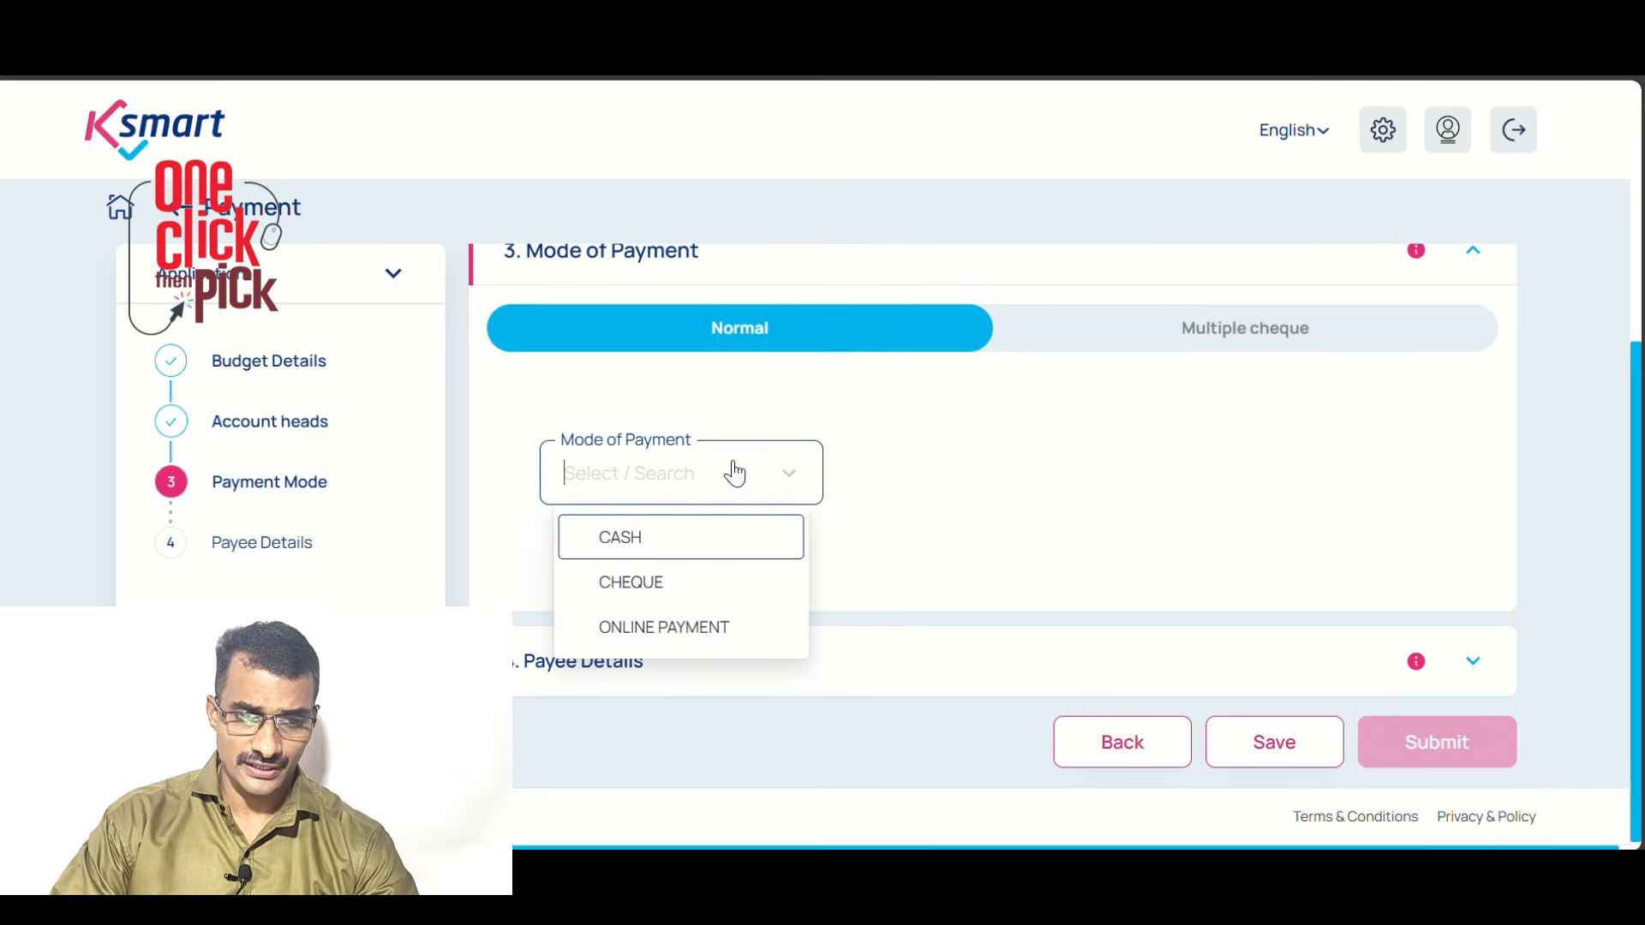
# Pay by CHEQUE from the OWN FUND bank account with cheque number MB00395486
pyautogui.click(683, 591)
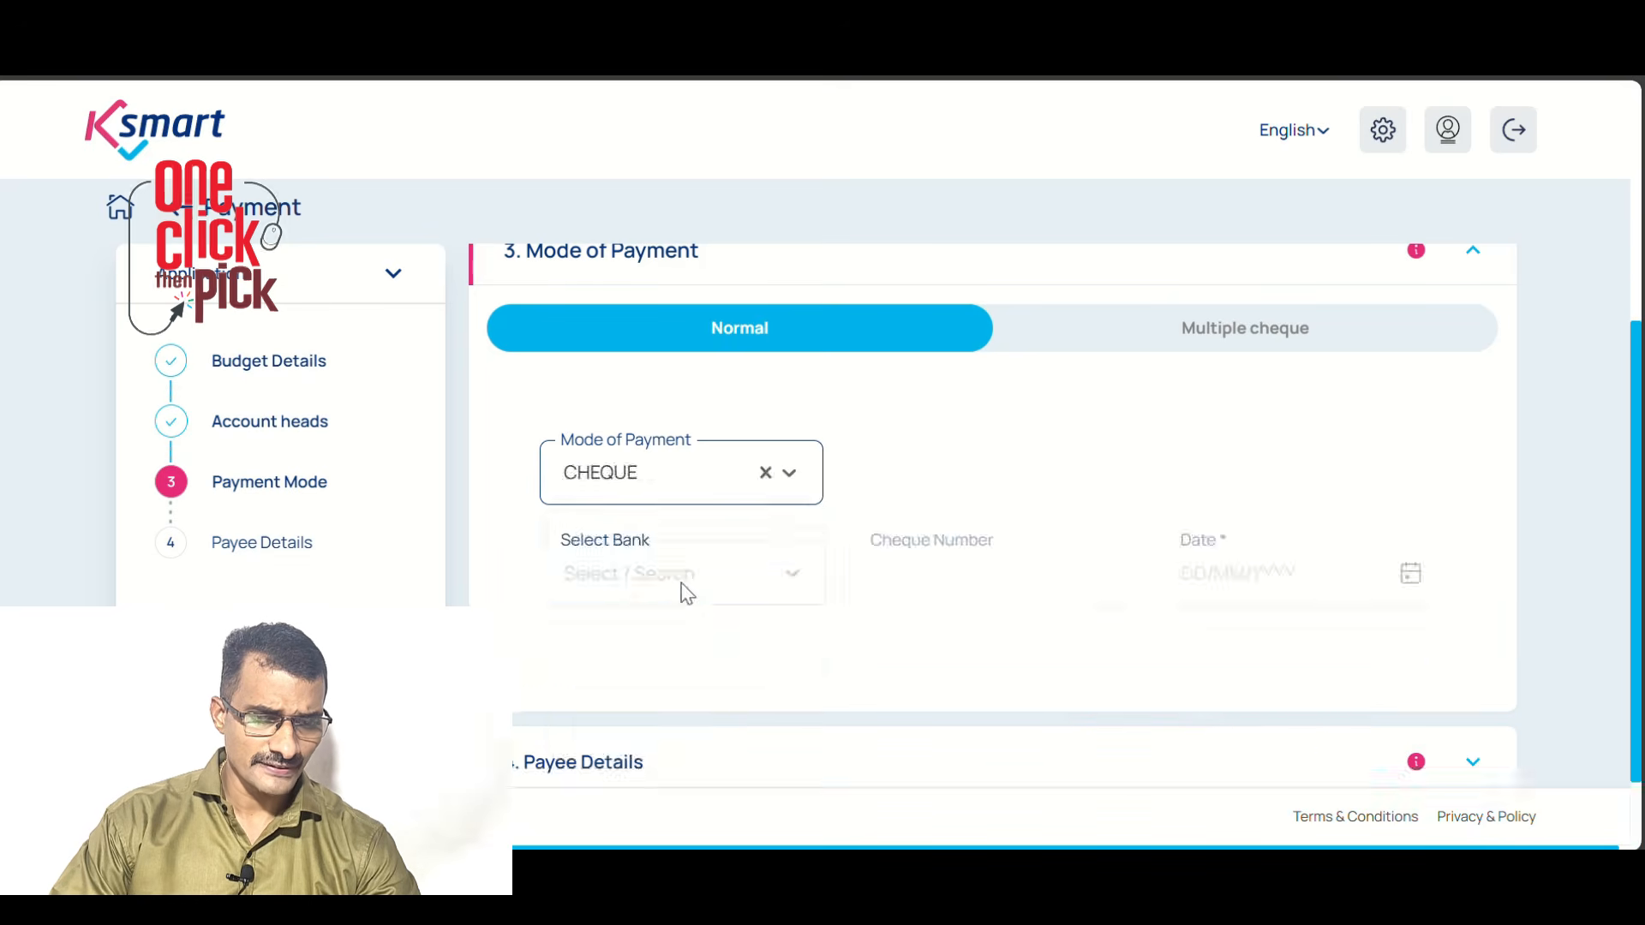
pyautogui.click(898, 437)
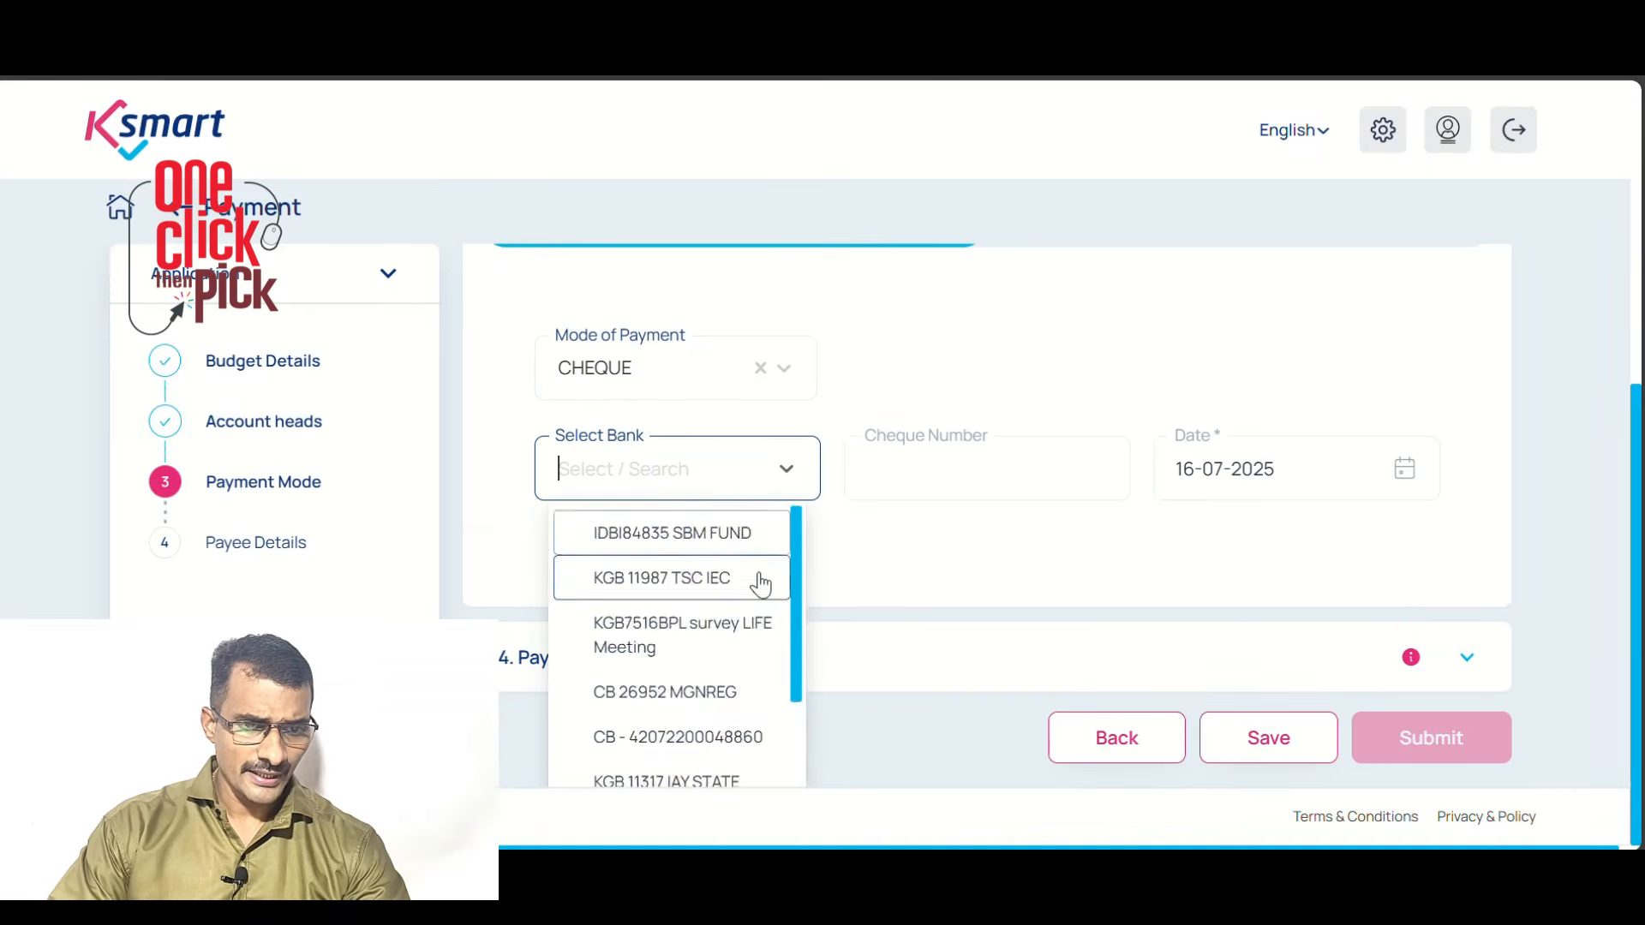
pyautogui.scroll(-5, 754, 583)
pyautogui.scroll(-1, 825, 723)
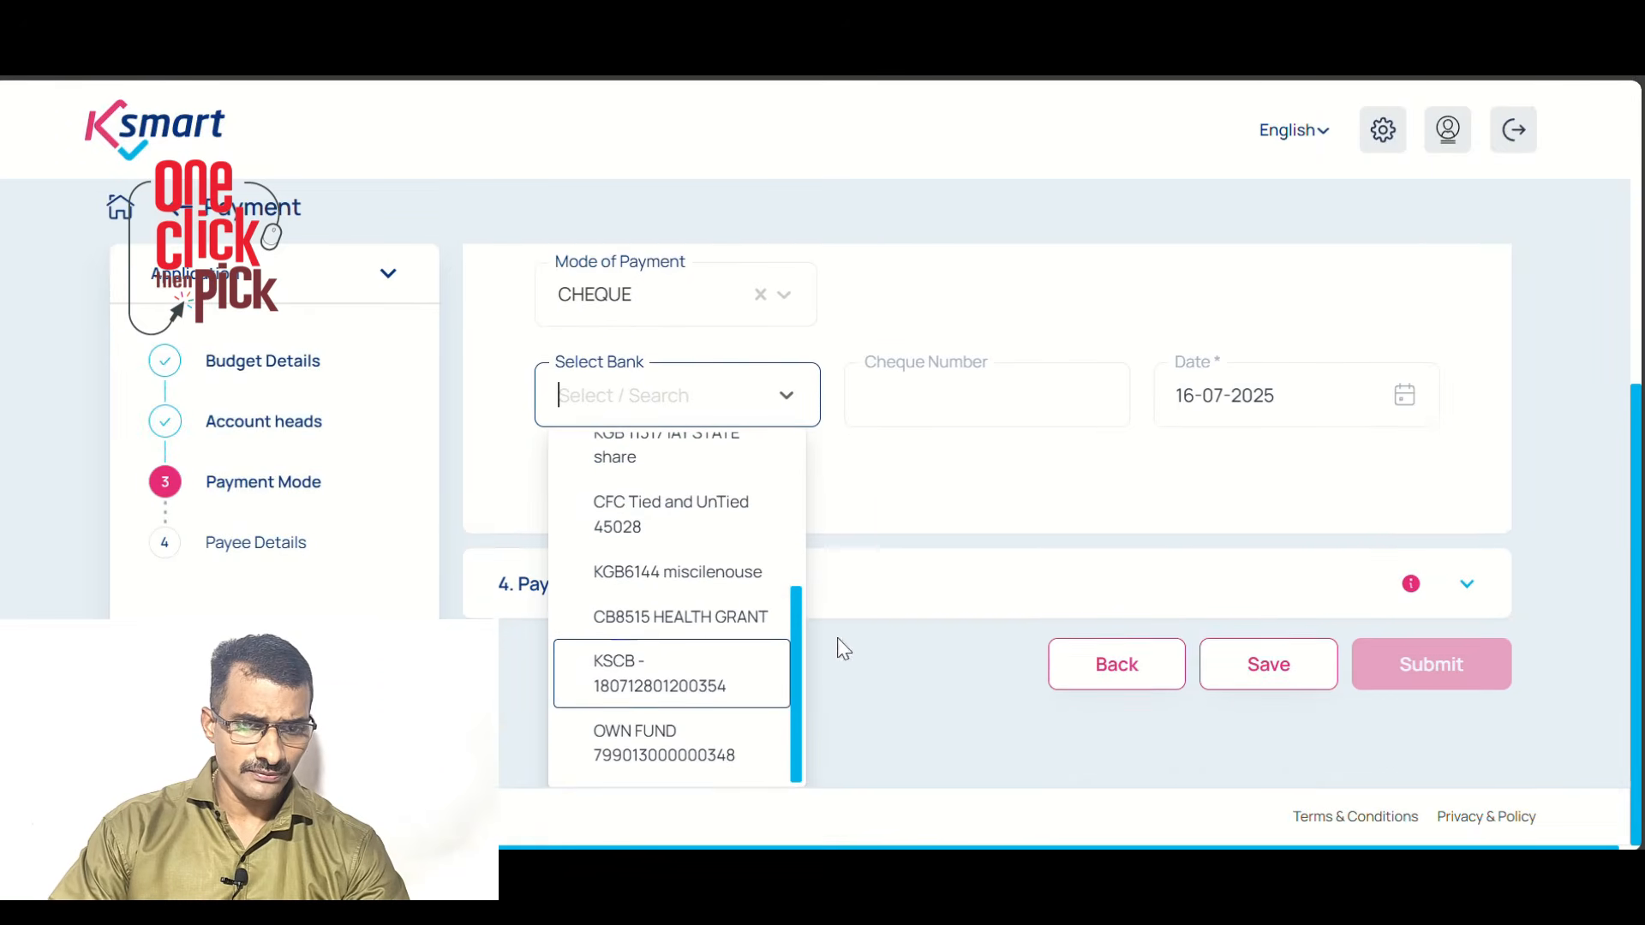
pyautogui.click(716, 754)
pyautogui.click(942, 470)
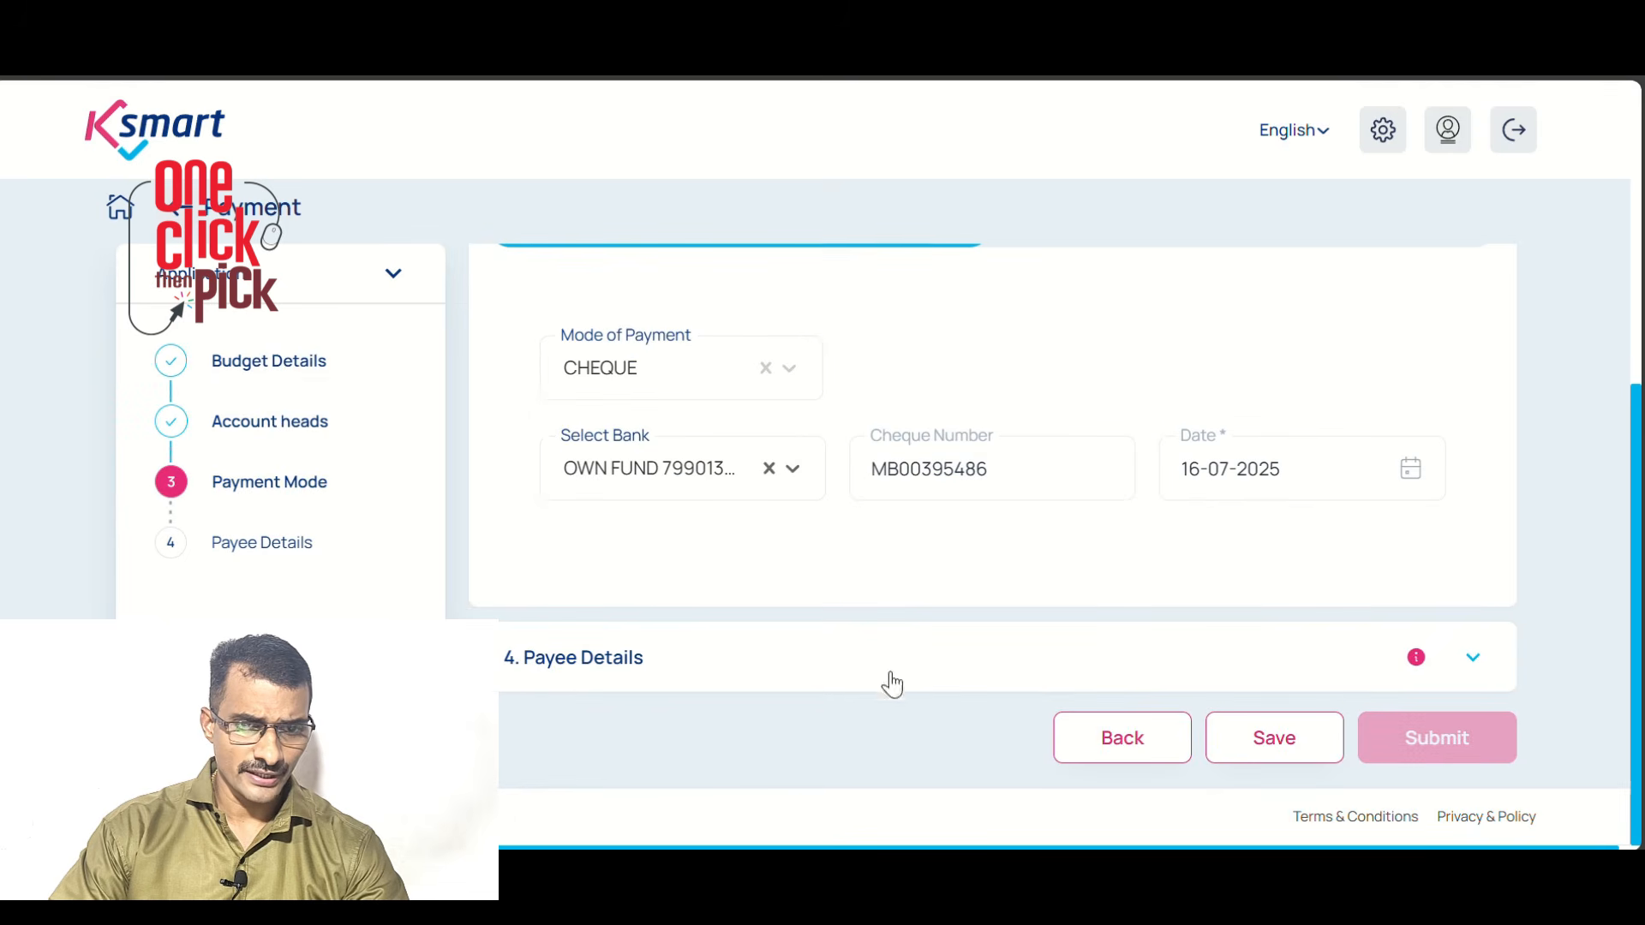
pyautogui.click(590, 667)
pyautogui.scroll(-3, 784, 600)
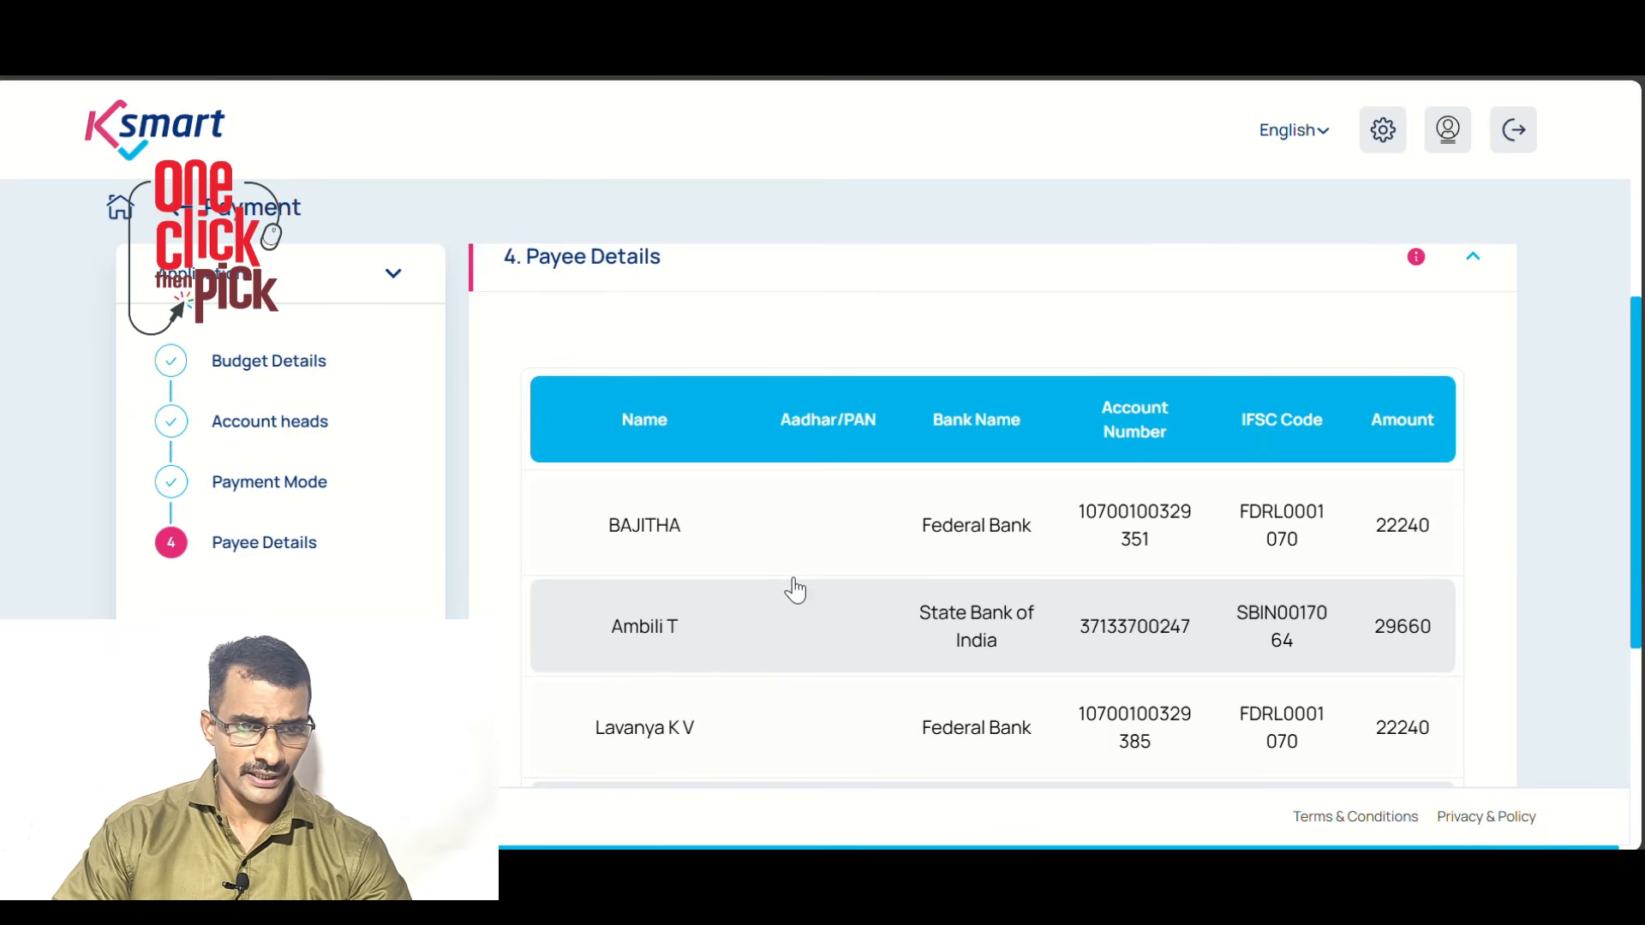
pyautogui.scroll(-3, 795, 590)
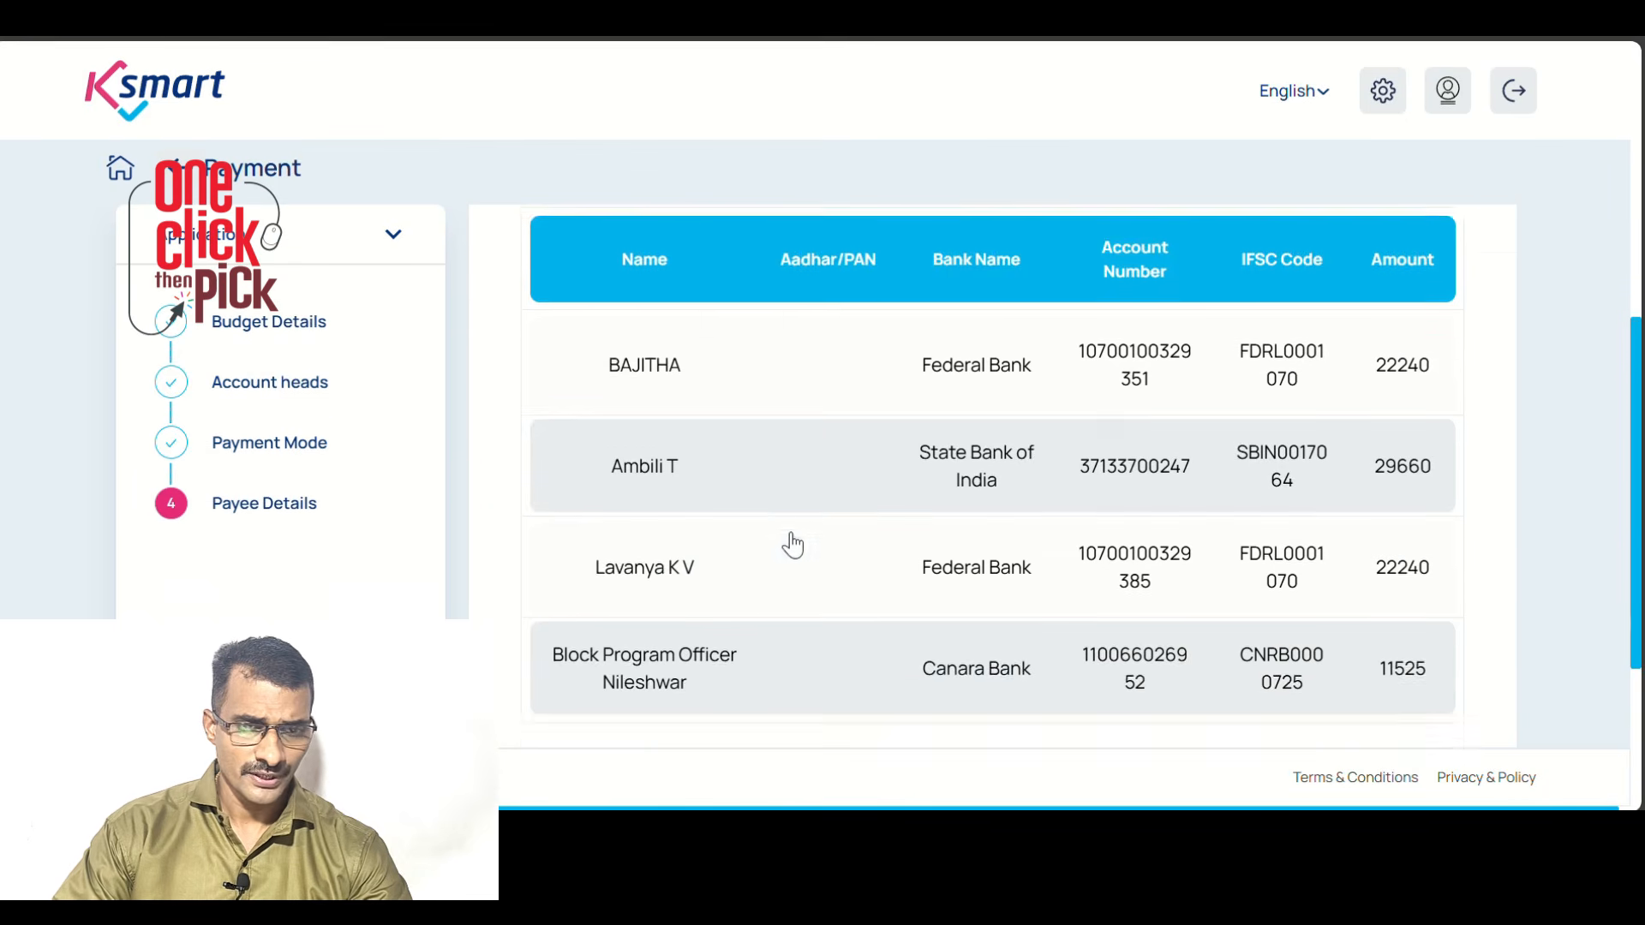
pyautogui.scroll(-2, 1342, 478)
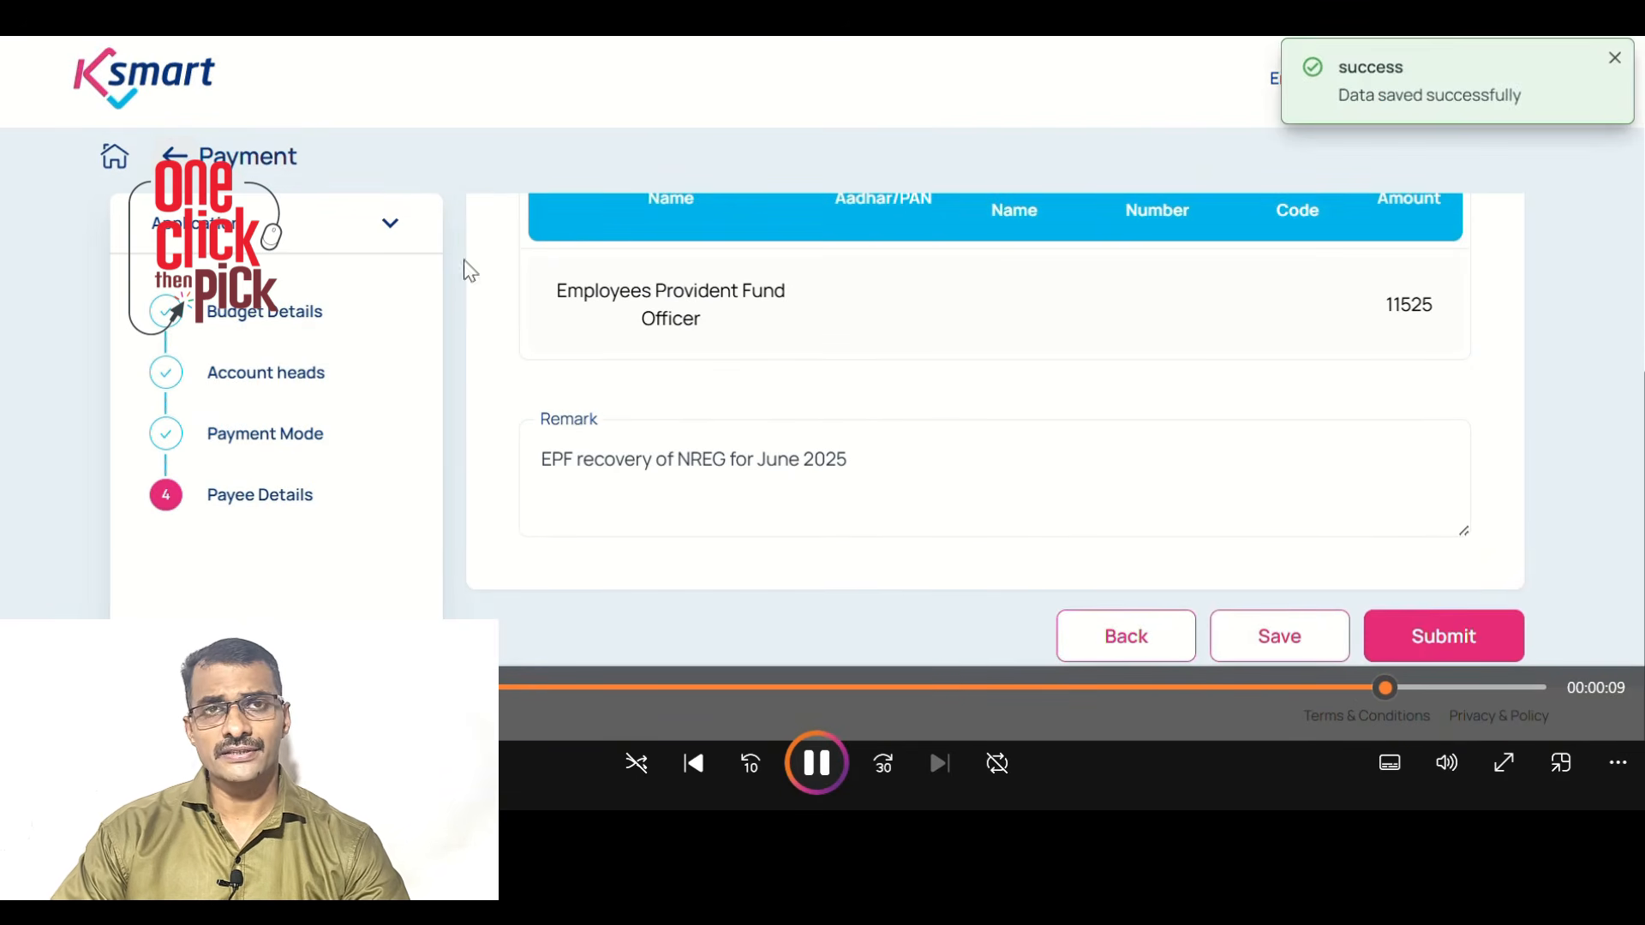
# Submit the cheque payment and forward the file to the selected employee
pyautogui.click(1442, 642)
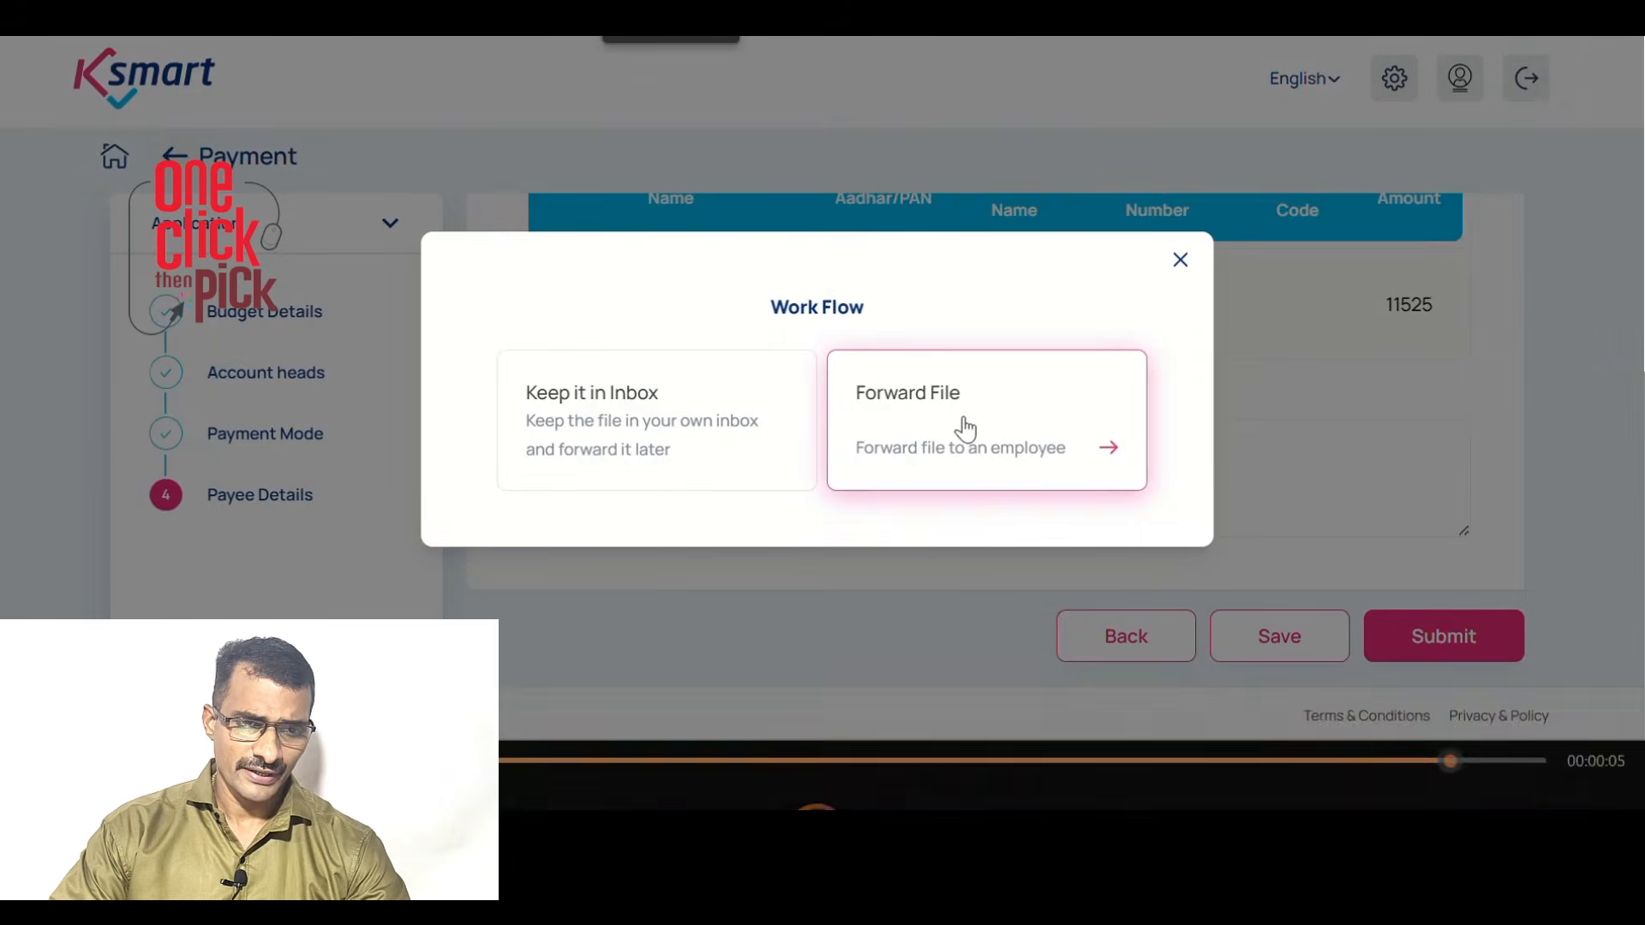
pyautogui.click(966, 426)
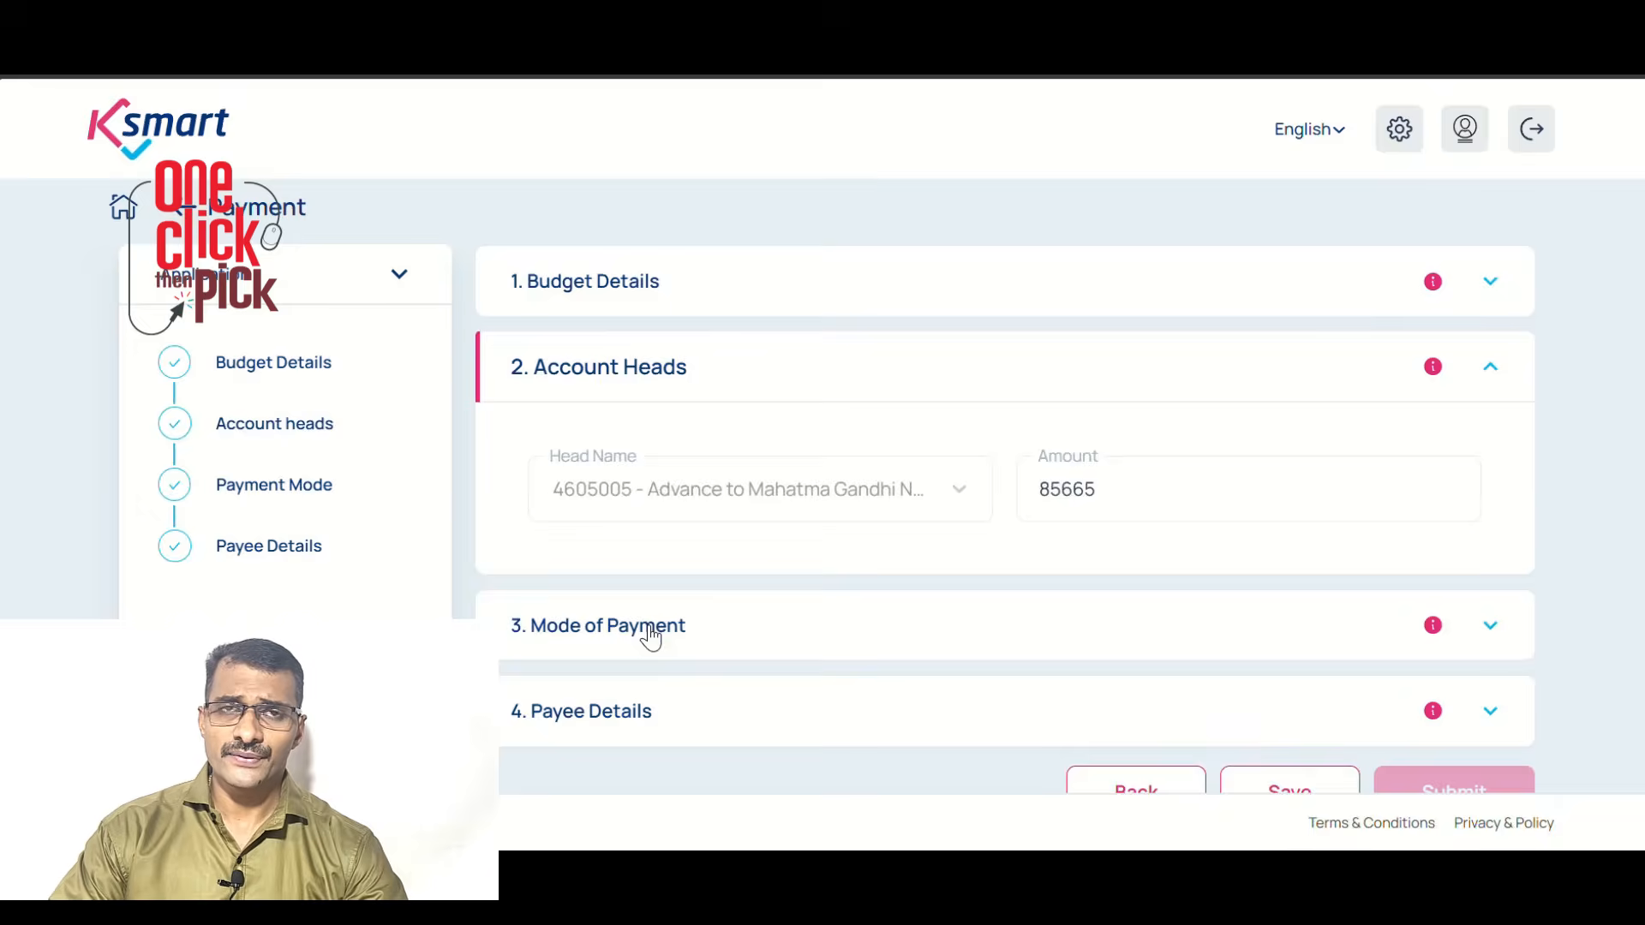
pyautogui.click(647, 630)
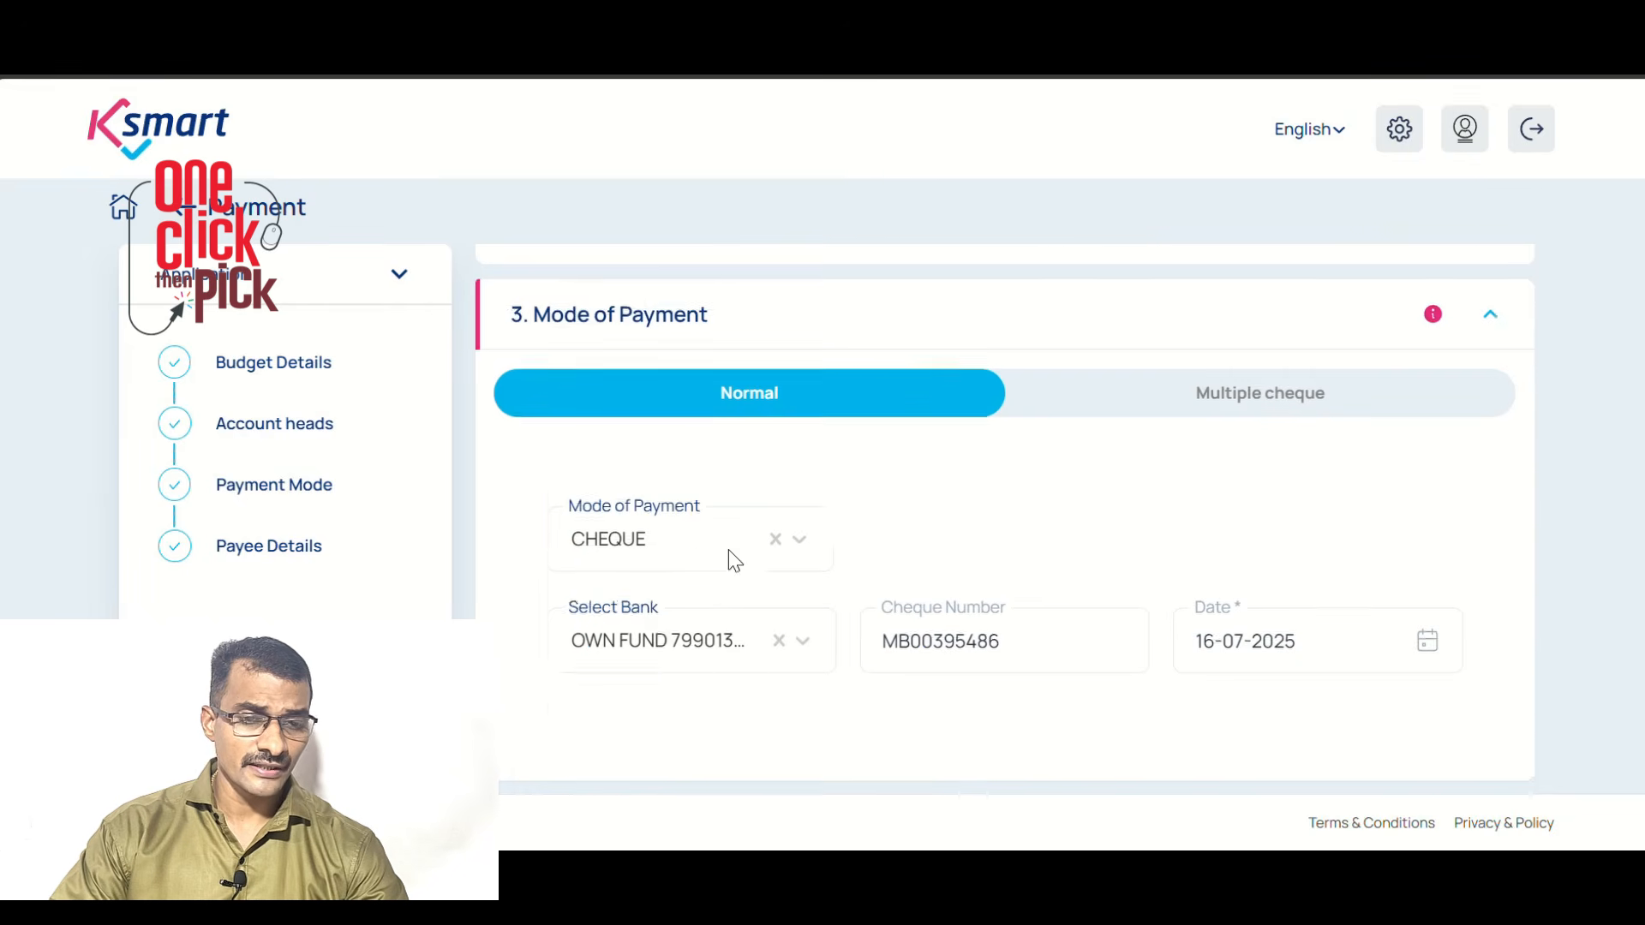
# Review the payment form's payee details and mode of payment sections
pyautogui.scroll(-1, 734, 561)
pyautogui.scroll(-2, 679, 665)
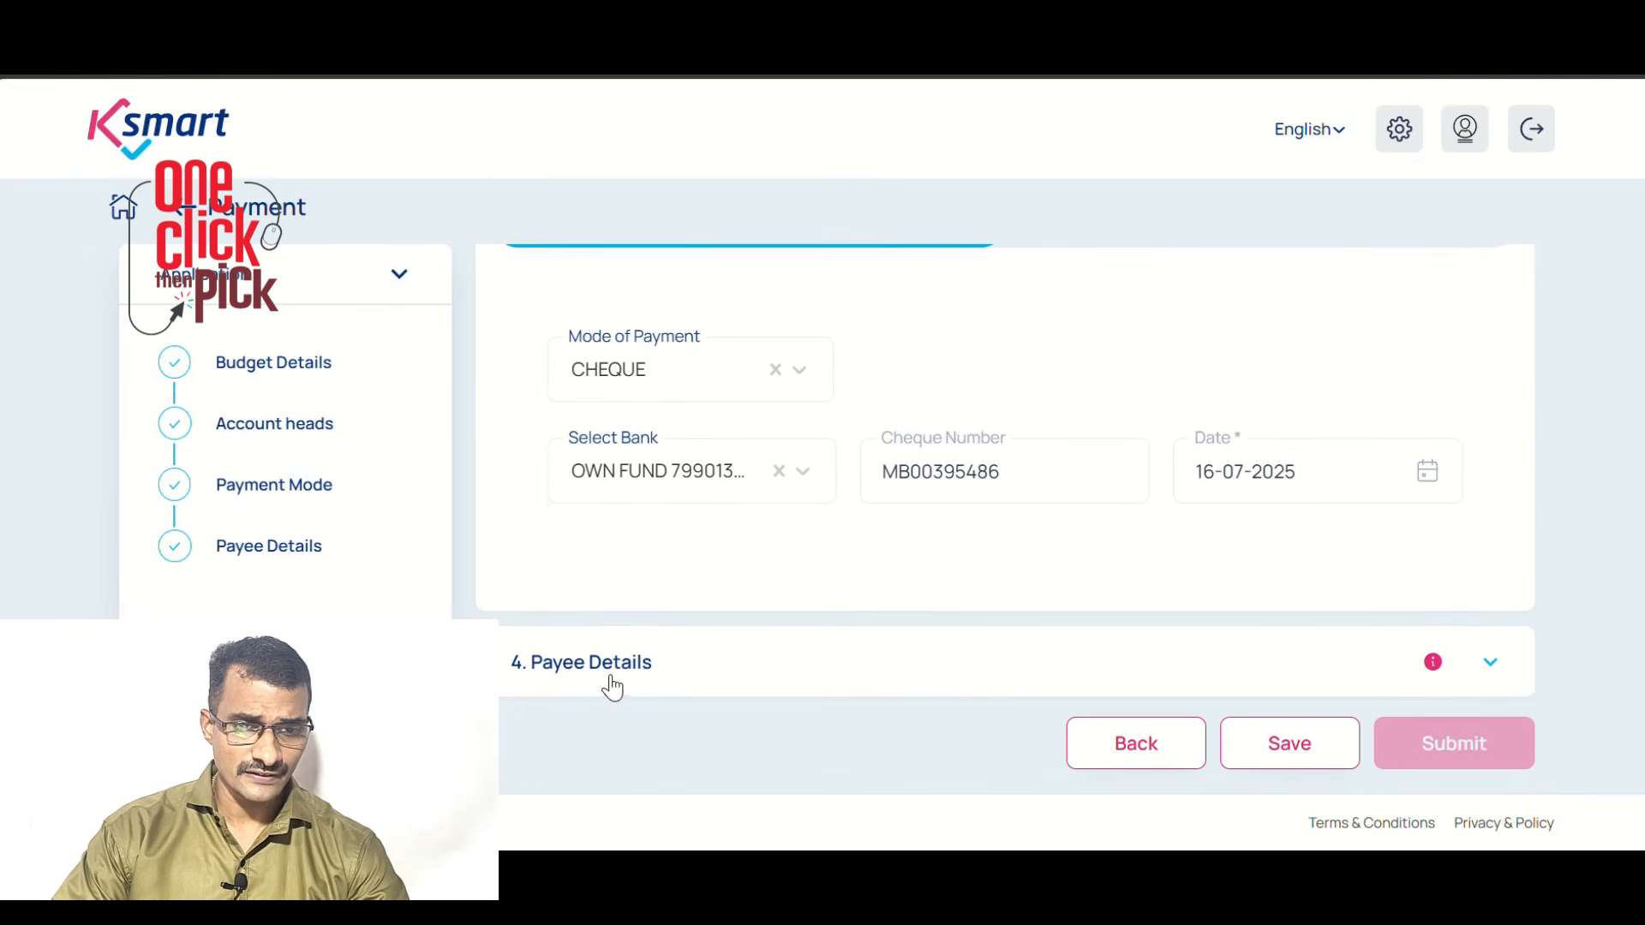
pyautogui.click(610, 673)
pyautogui.scroll(-6, 795, 610)
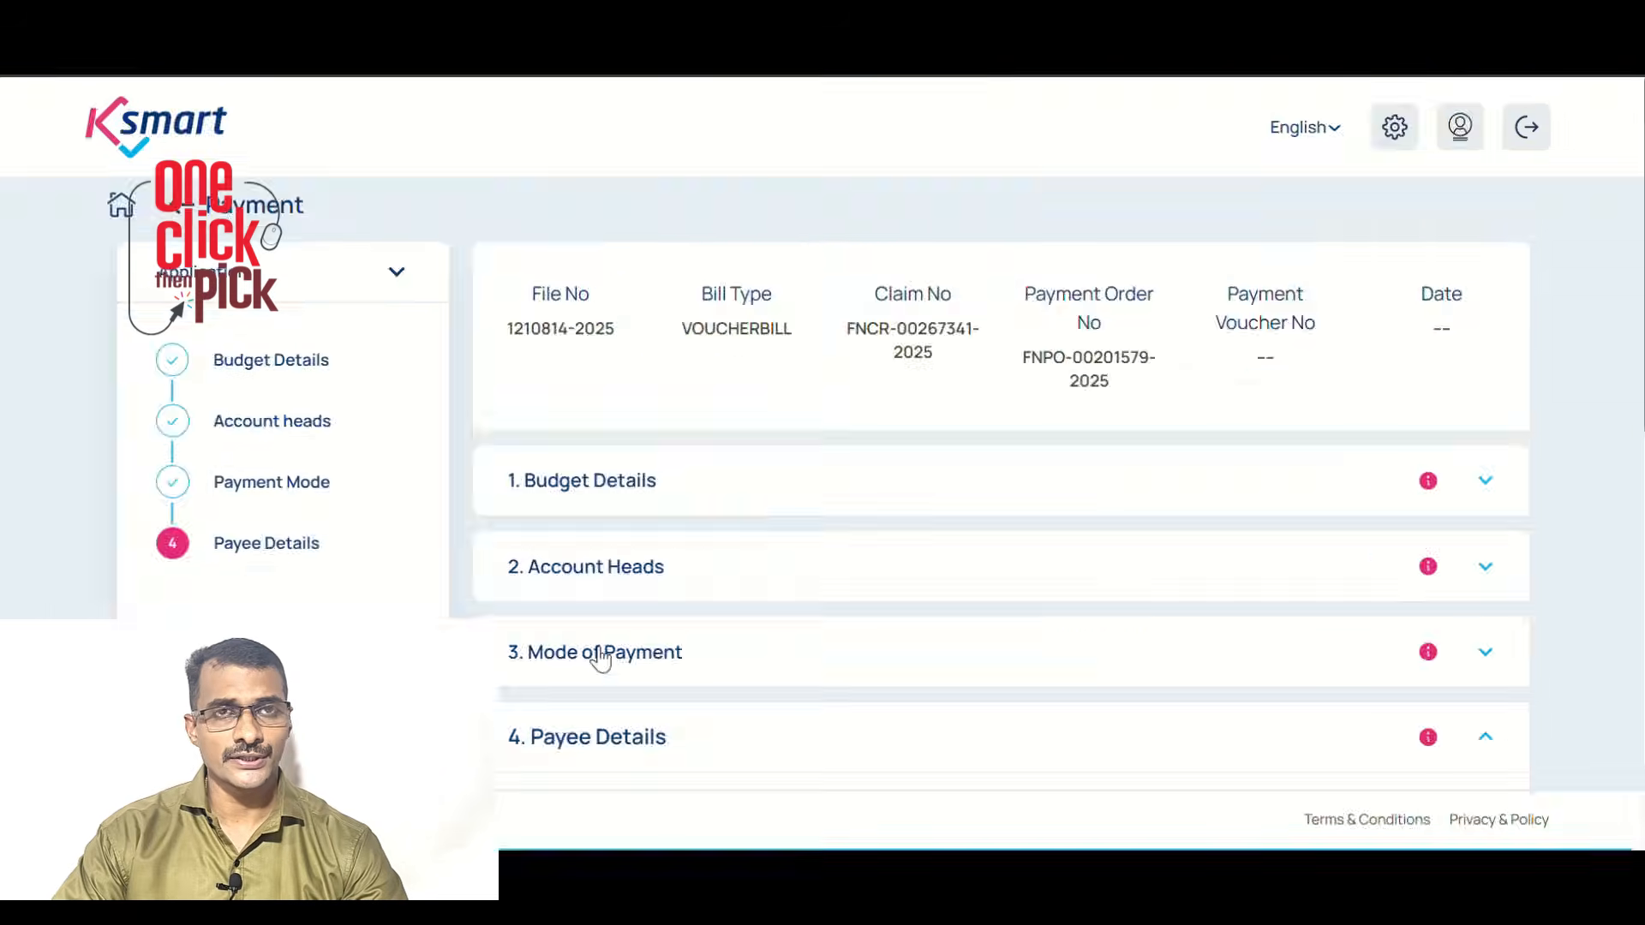
pyautogui.click(598, 654)
pyautogui.click(625, 672)
pyautogui.scroll(-5, 782, 646)
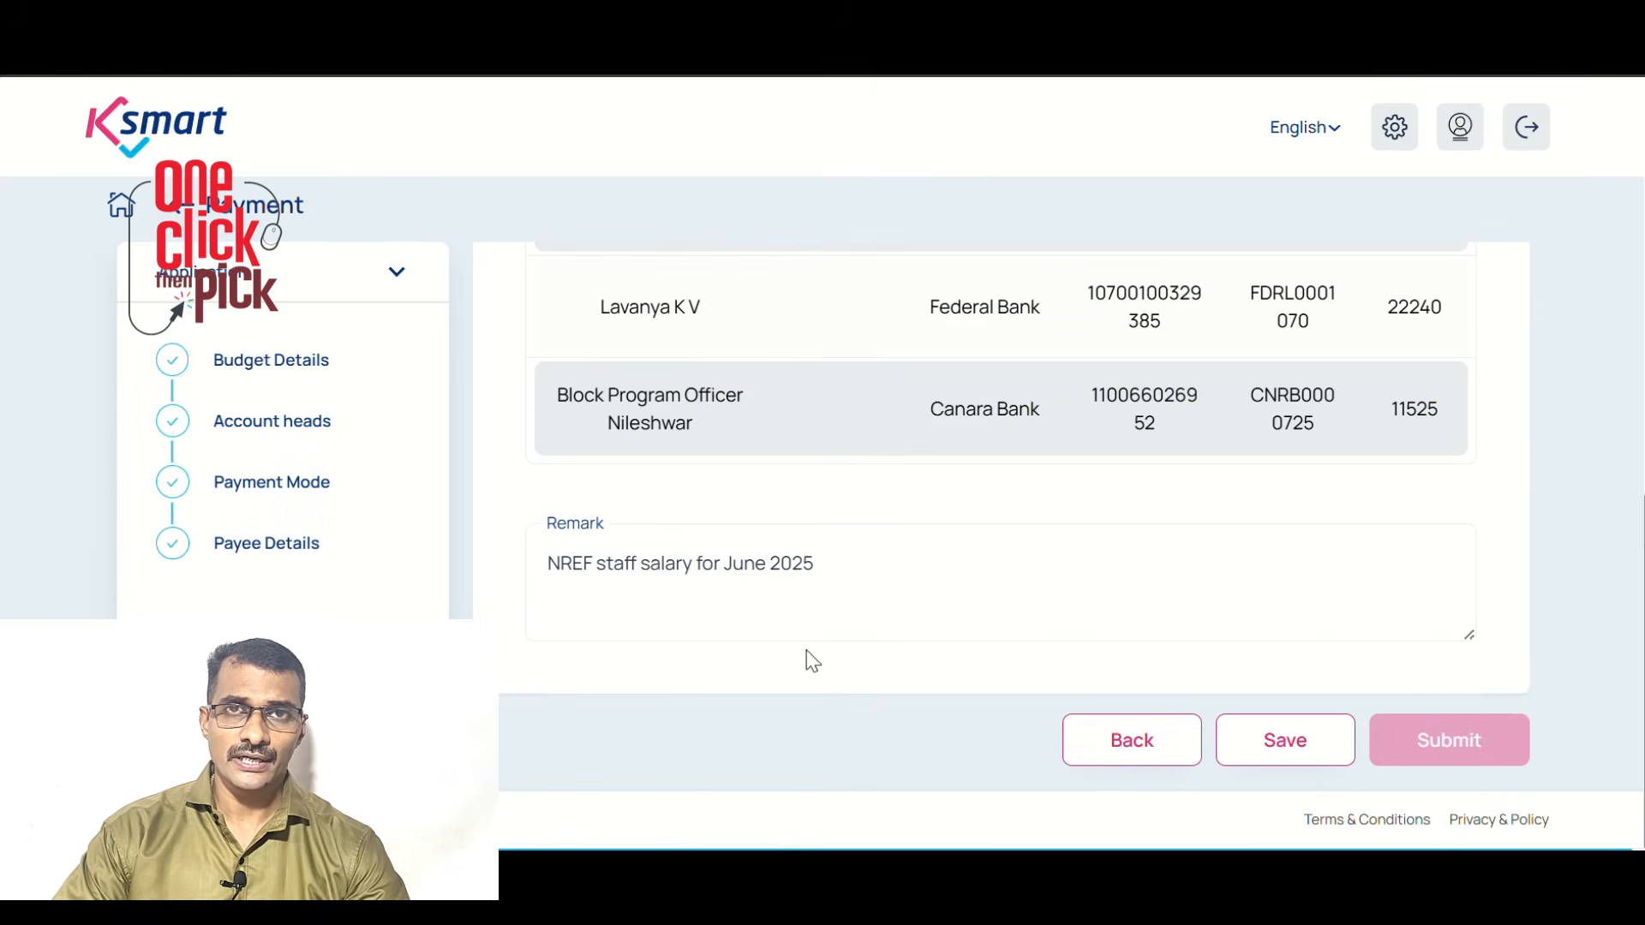
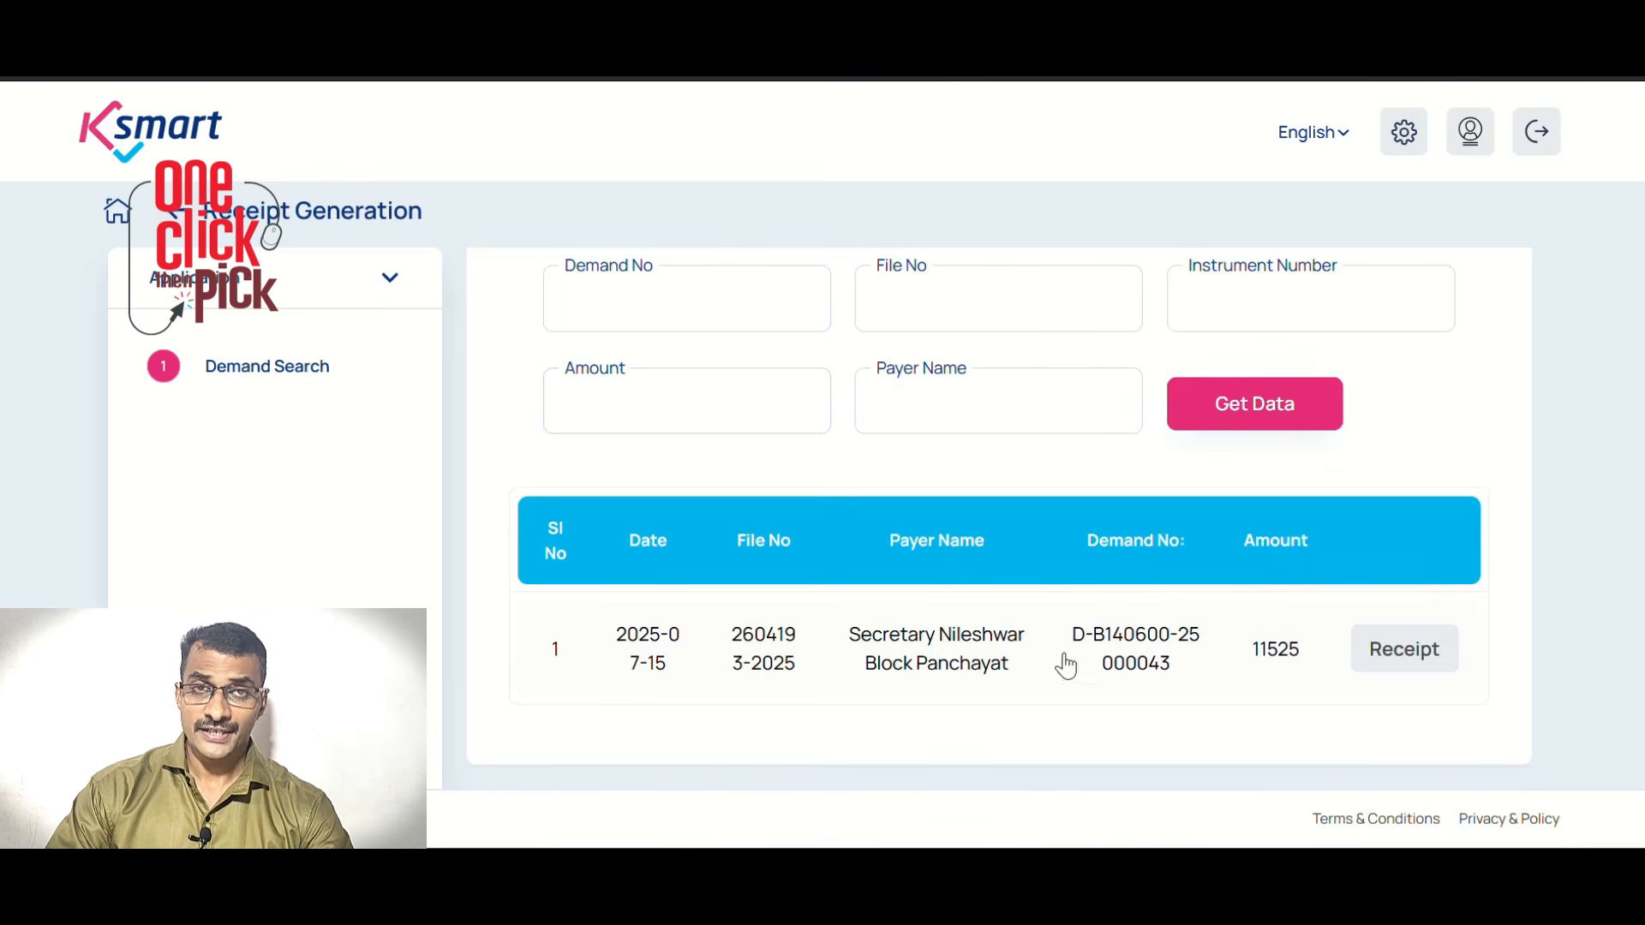
# Open the receipt for the 11525 demand and expand file, remitter, penal interest and payer details
pyautogui.click(1404, 650)
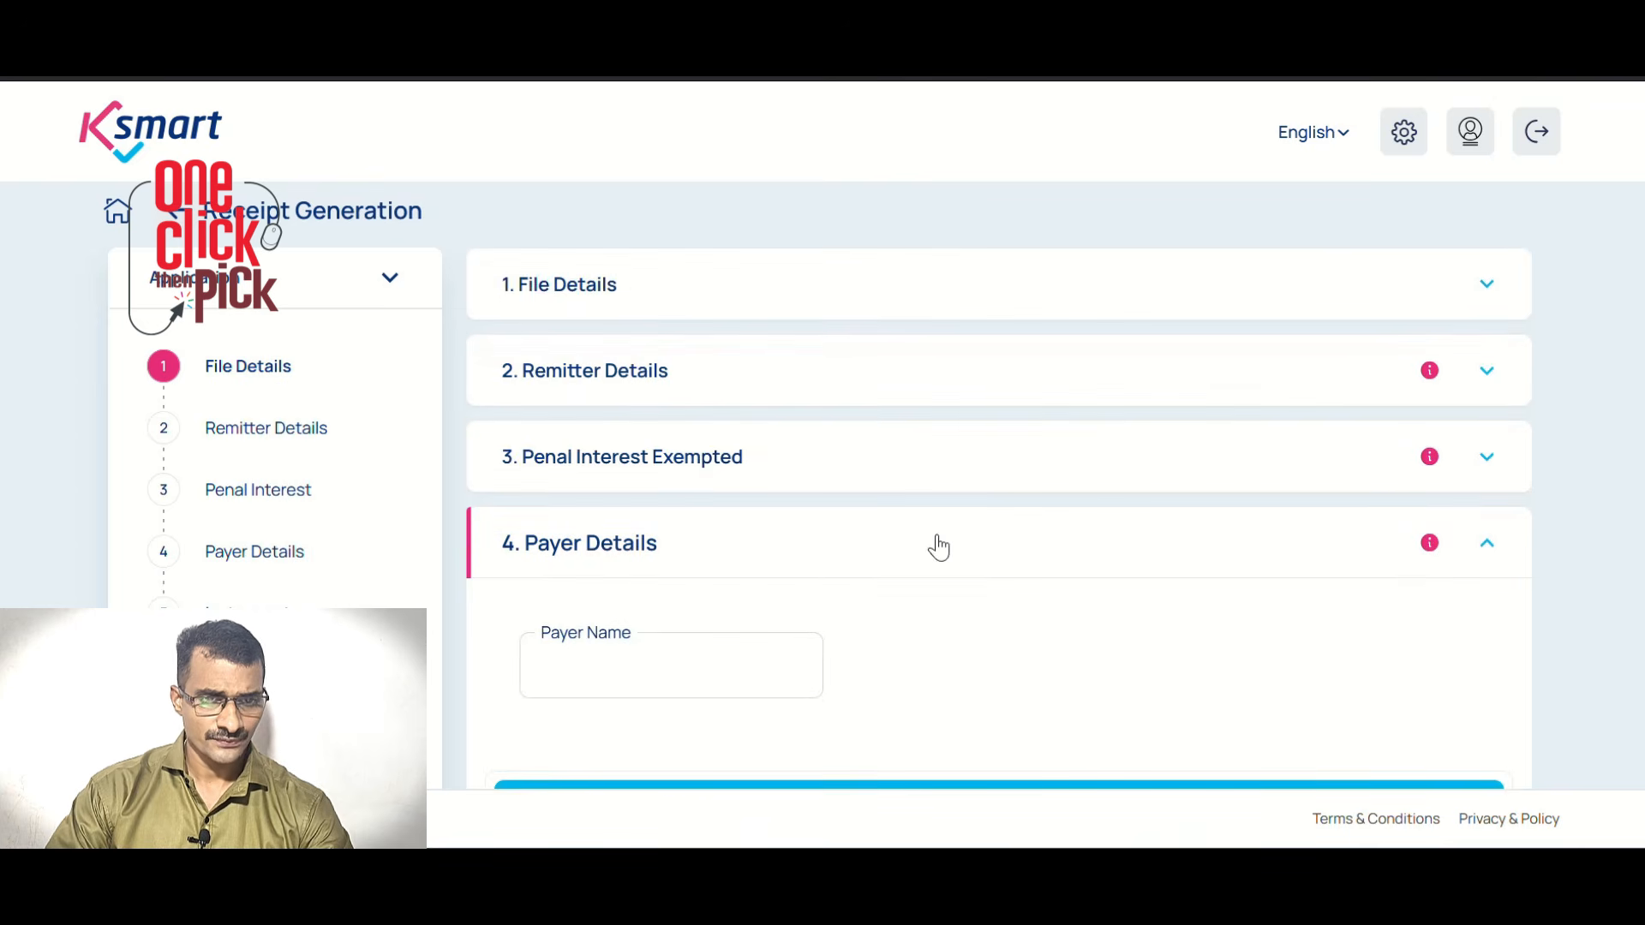
pyautogui.click(590, 291)
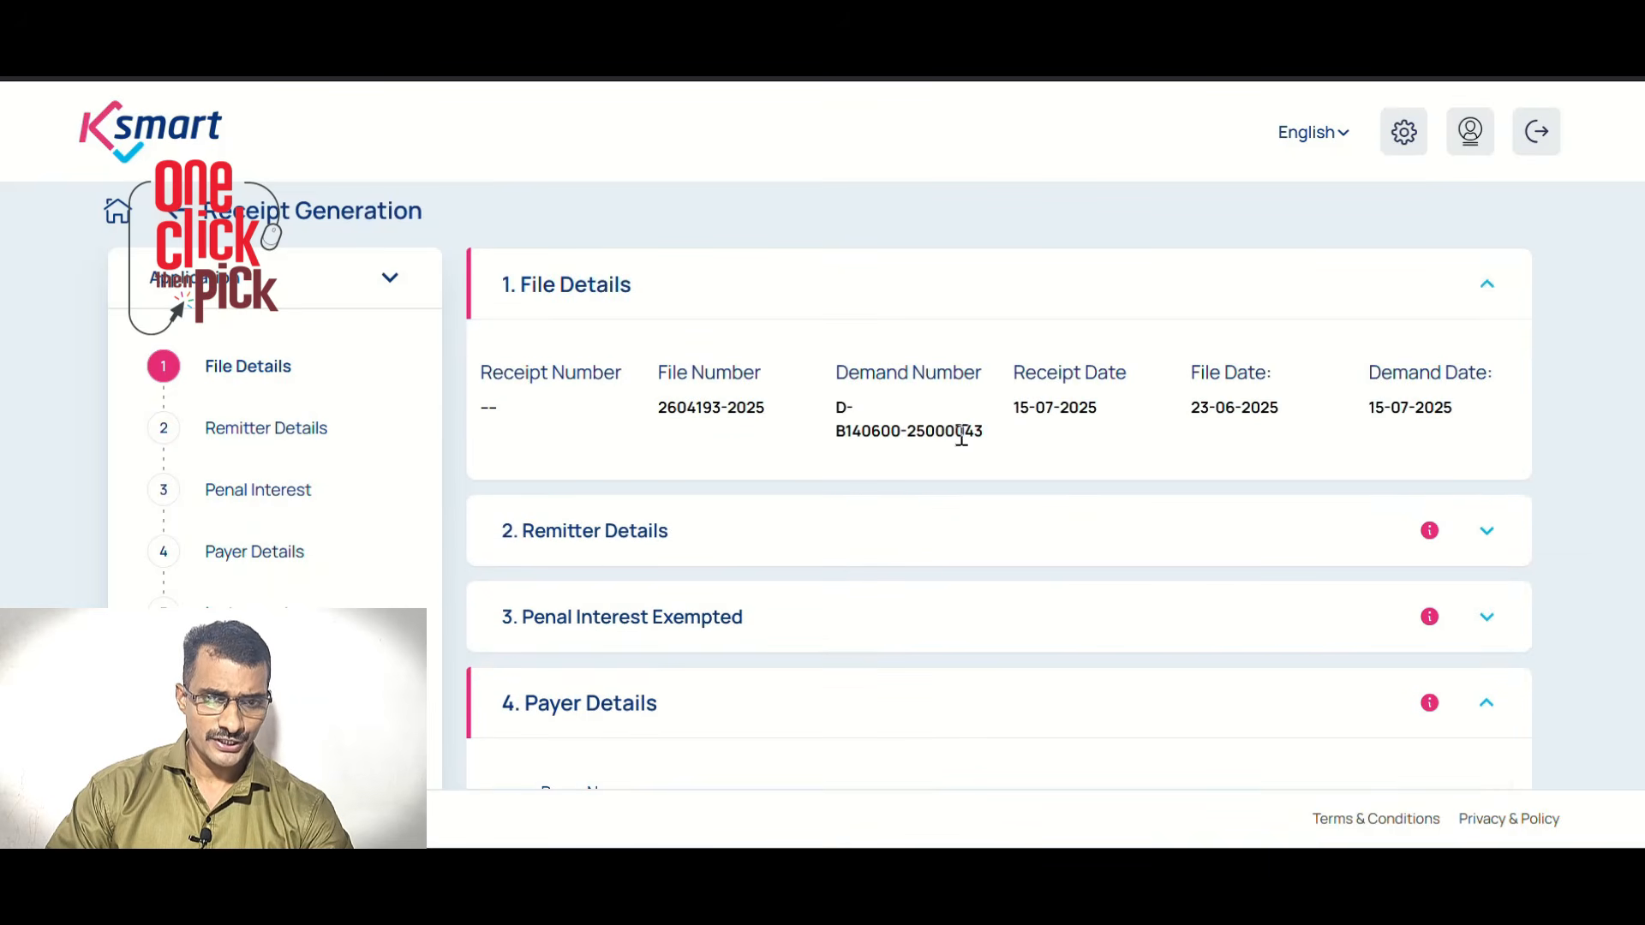
pyautogui.click(617, 549)
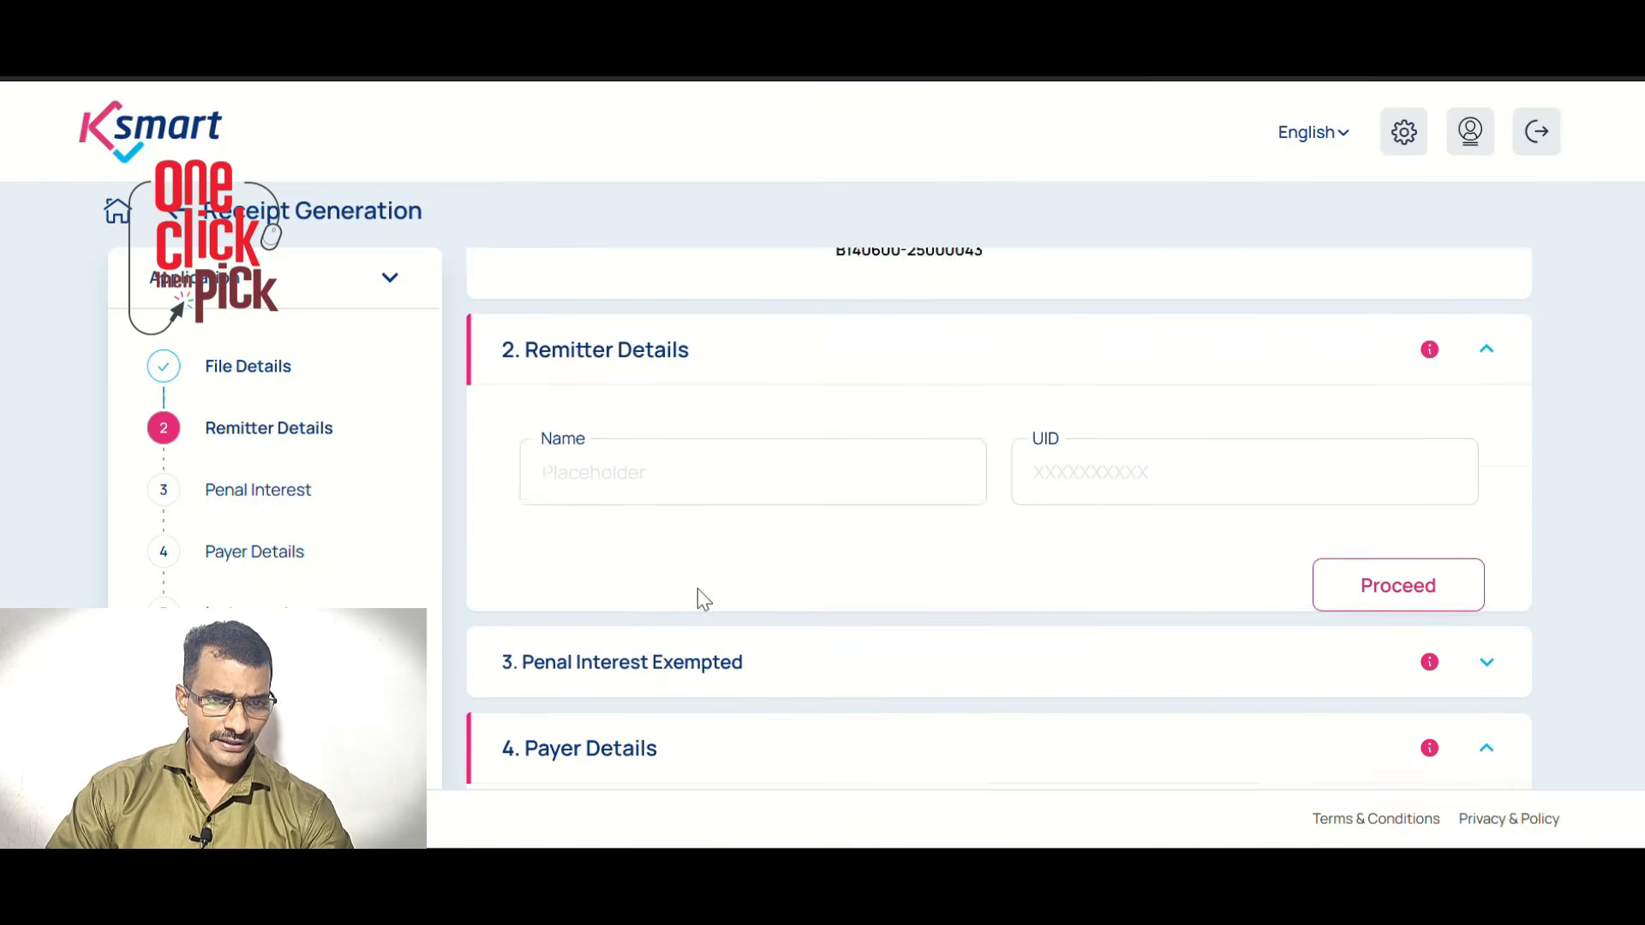
pyautogui.click(647, 613)
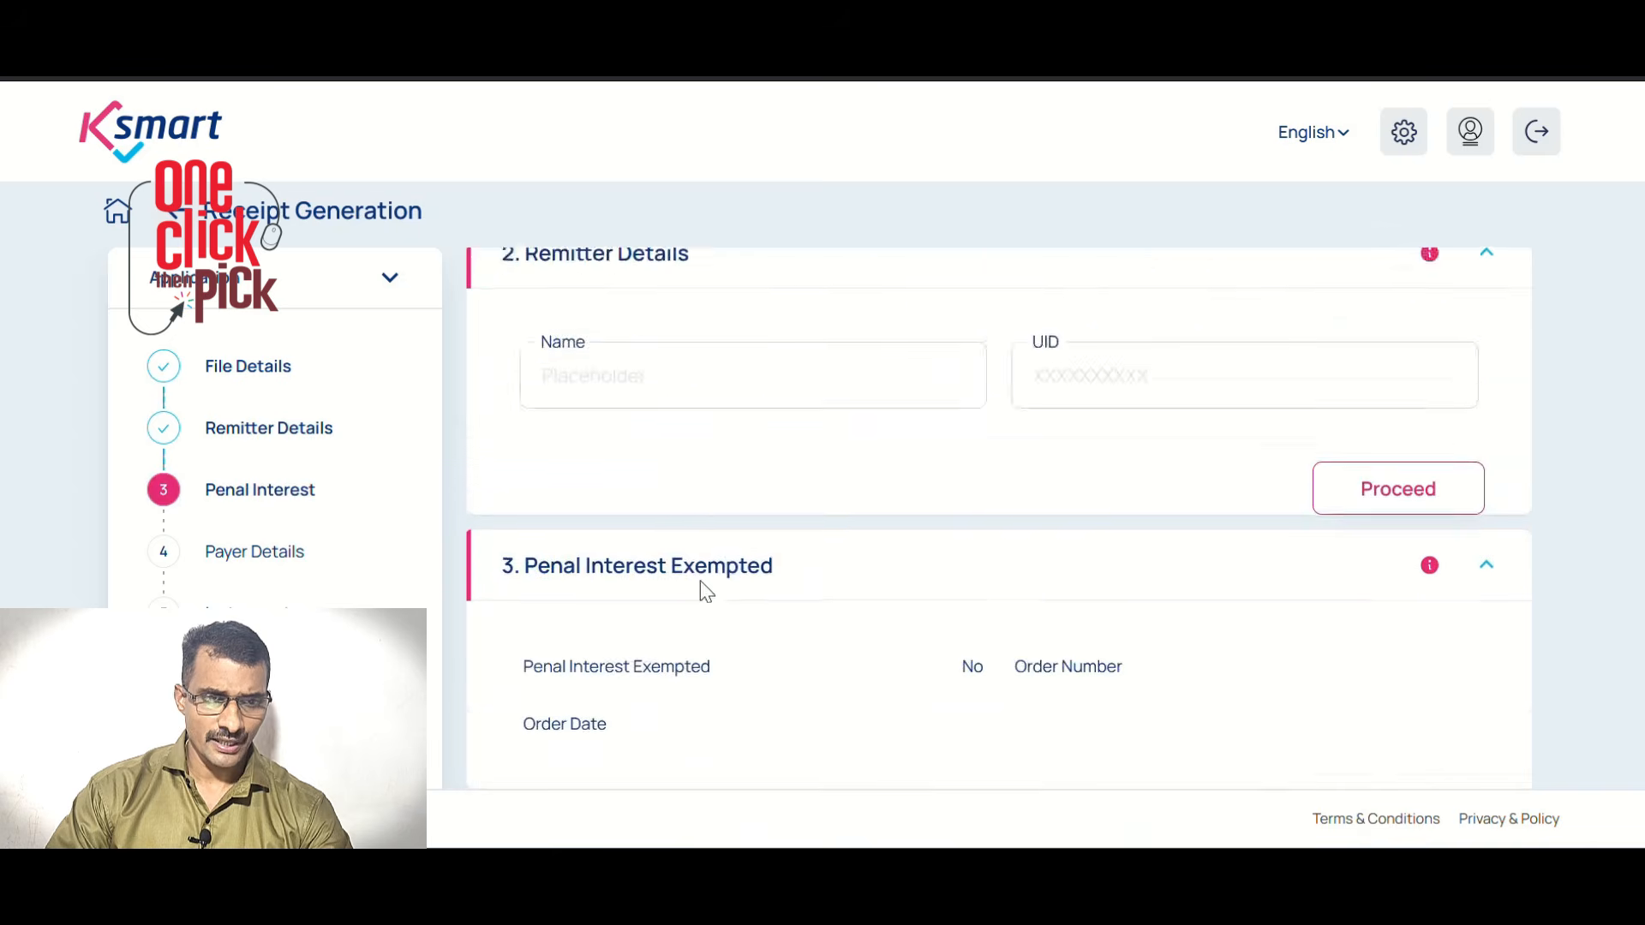
pyautogui.click(602, 510)
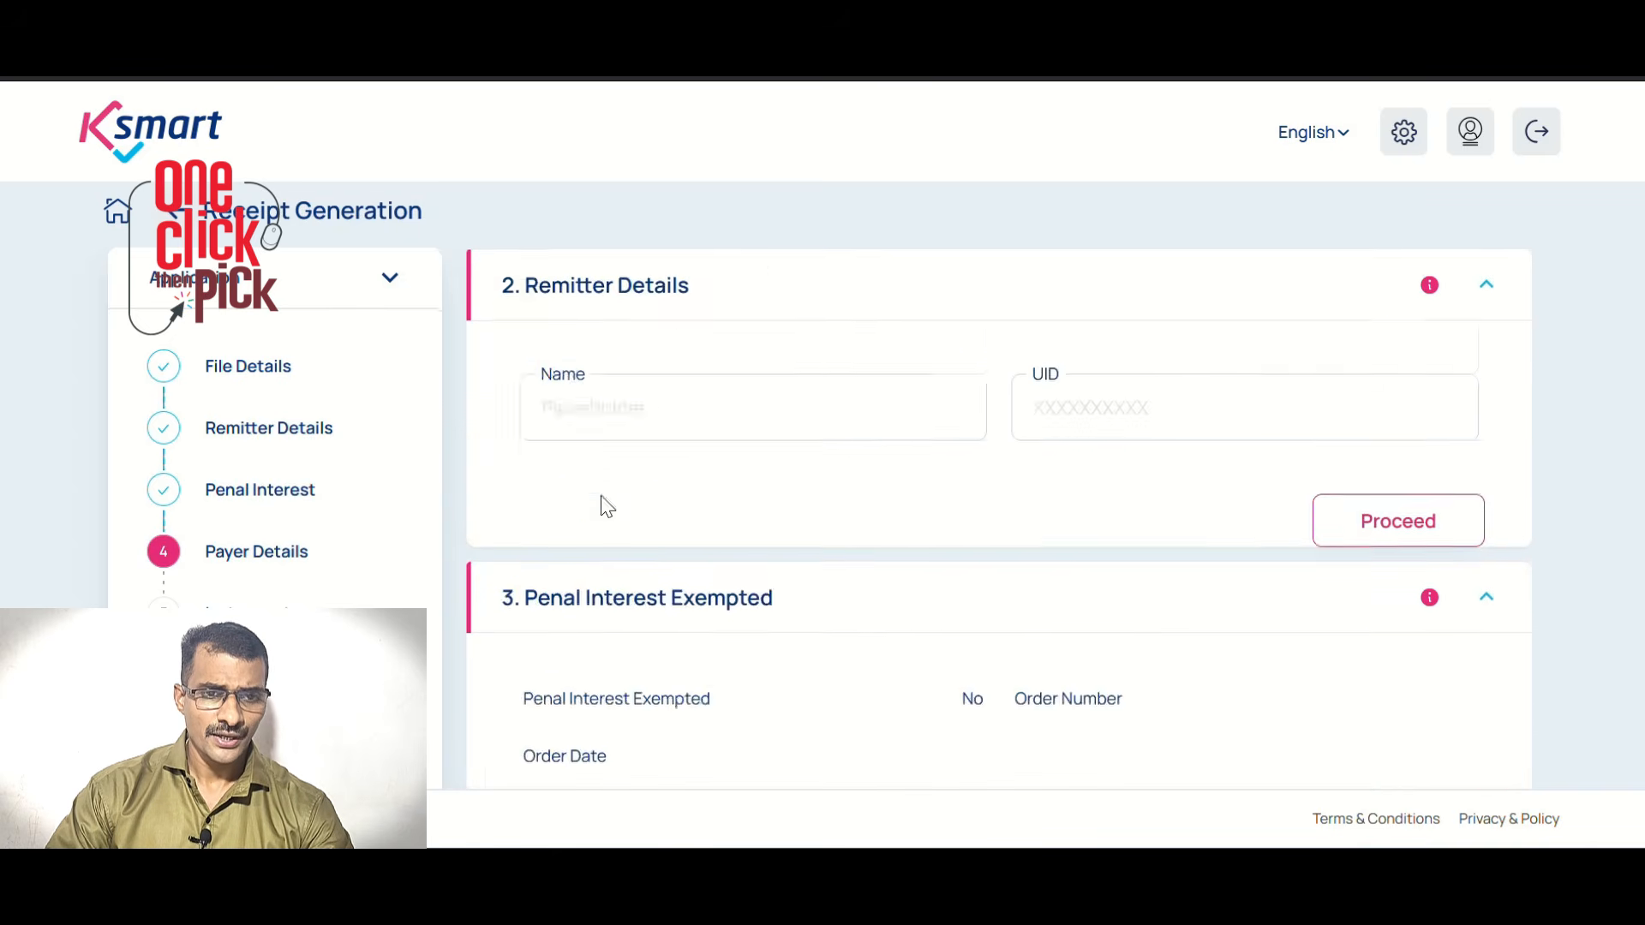
pyautogui.scroll(1, 600, 376)
pyautogui.click(603, 369)
pyautogui.scroll(-3, 968, 509)
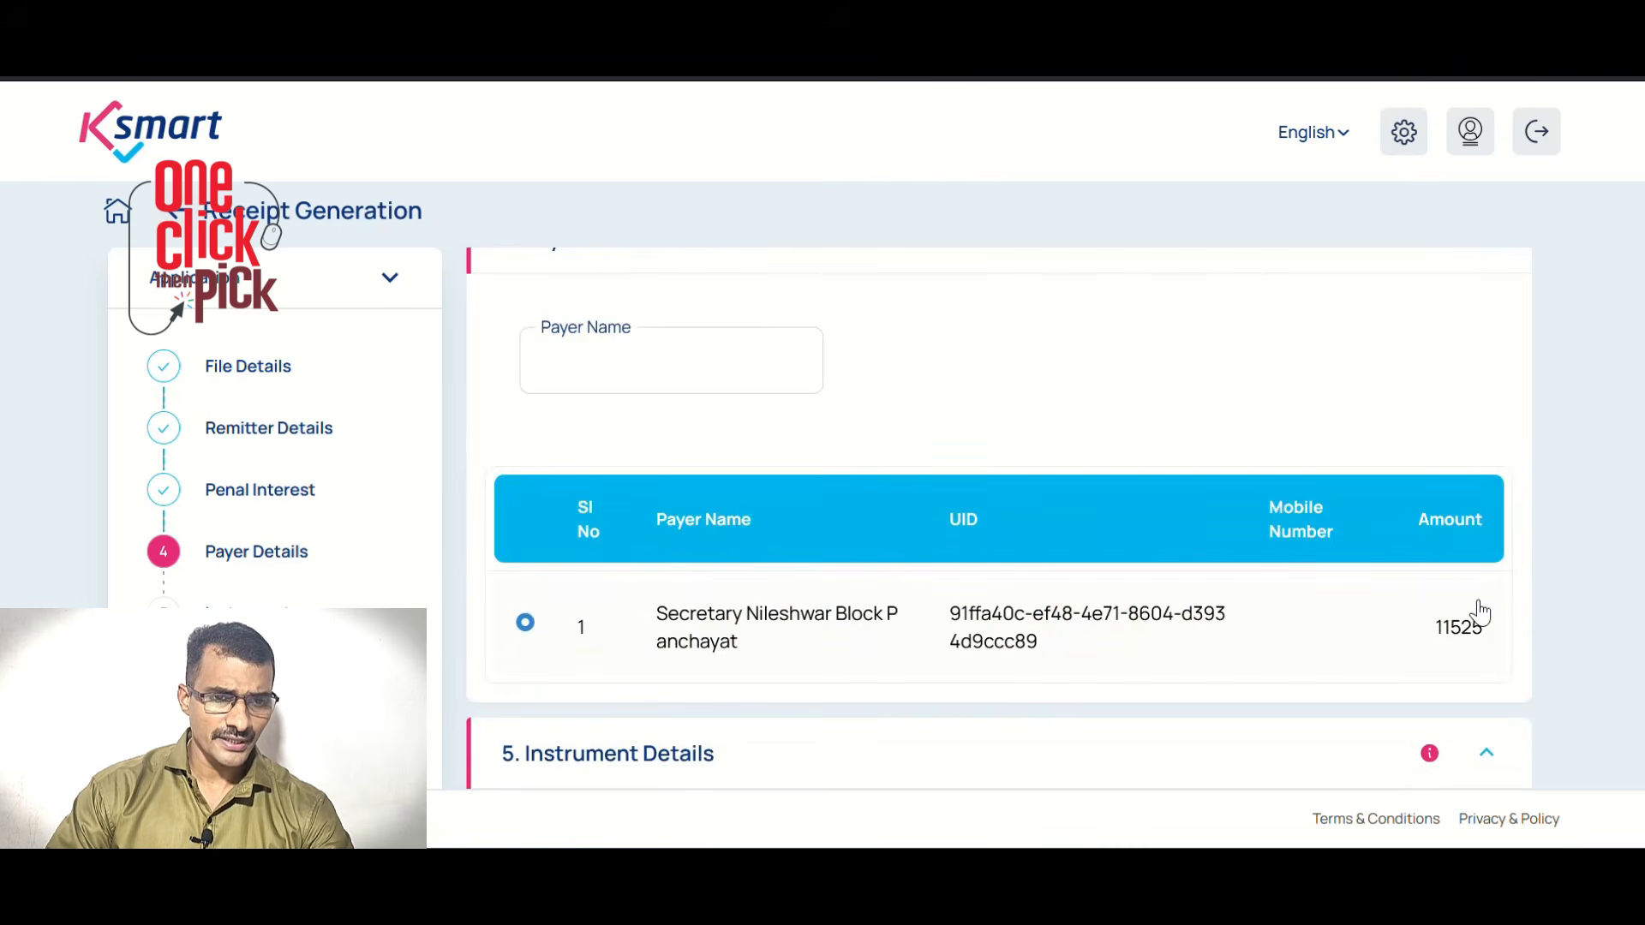
pyautogui.scroll(-3, 1292, 651)
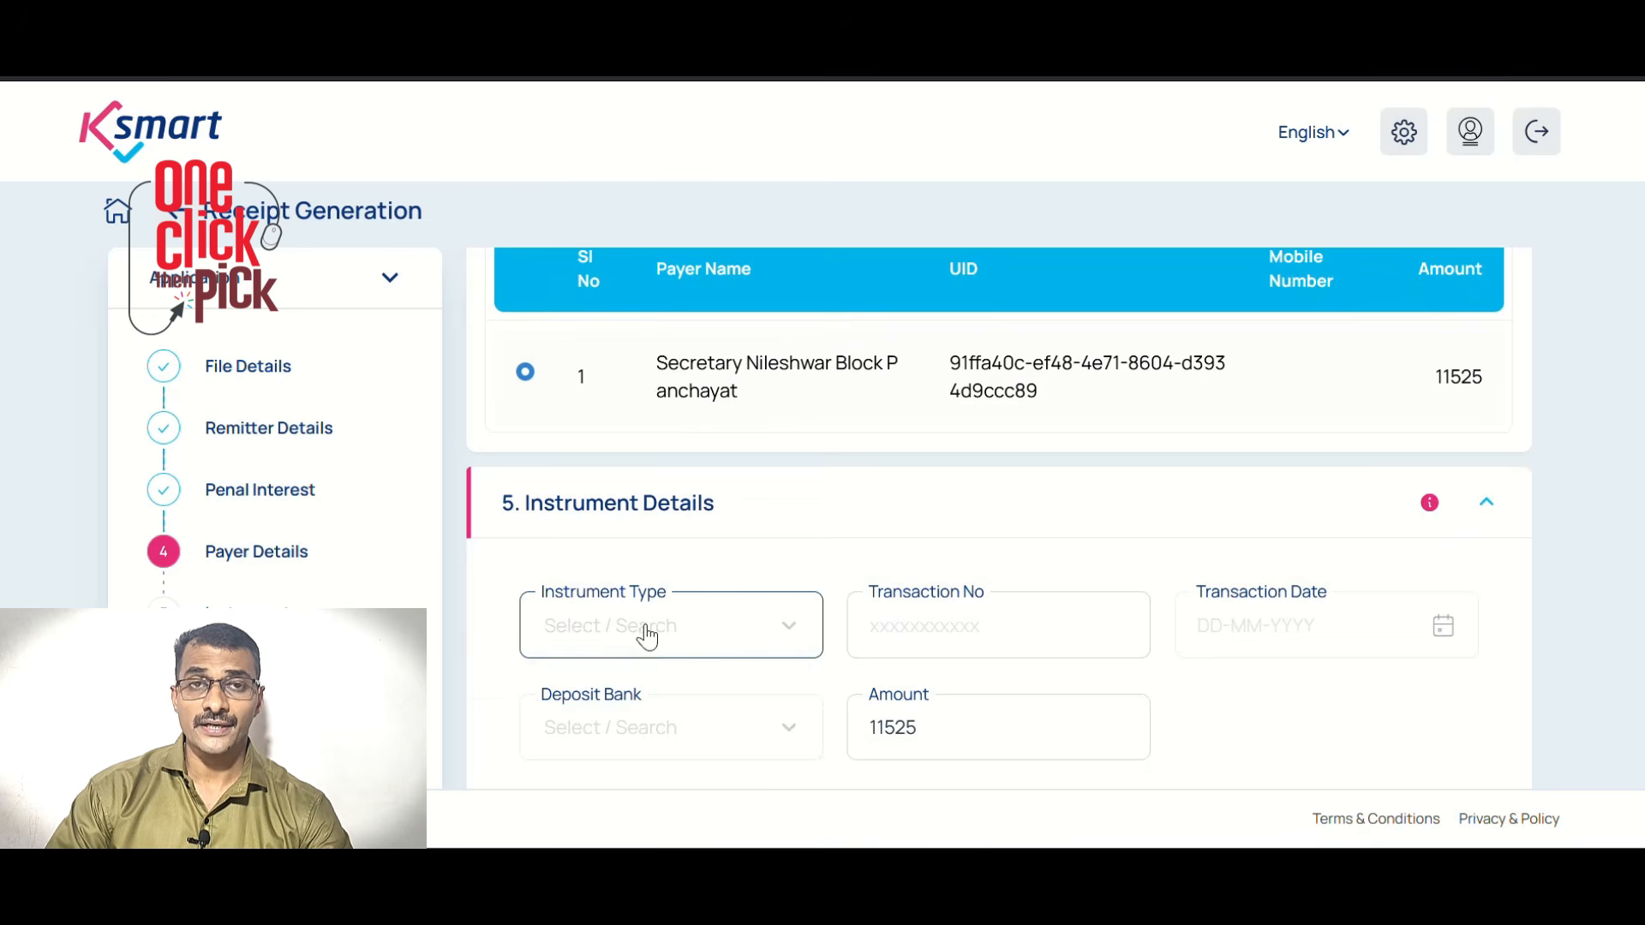
# Add a direct-credit-to-bank instrument: transaction 1, dated 07-07-2025, deposited in CB 26952 MGNREG
pyautogui.click(647, 636)
pyautogui.scroll(-1, 771, 643)
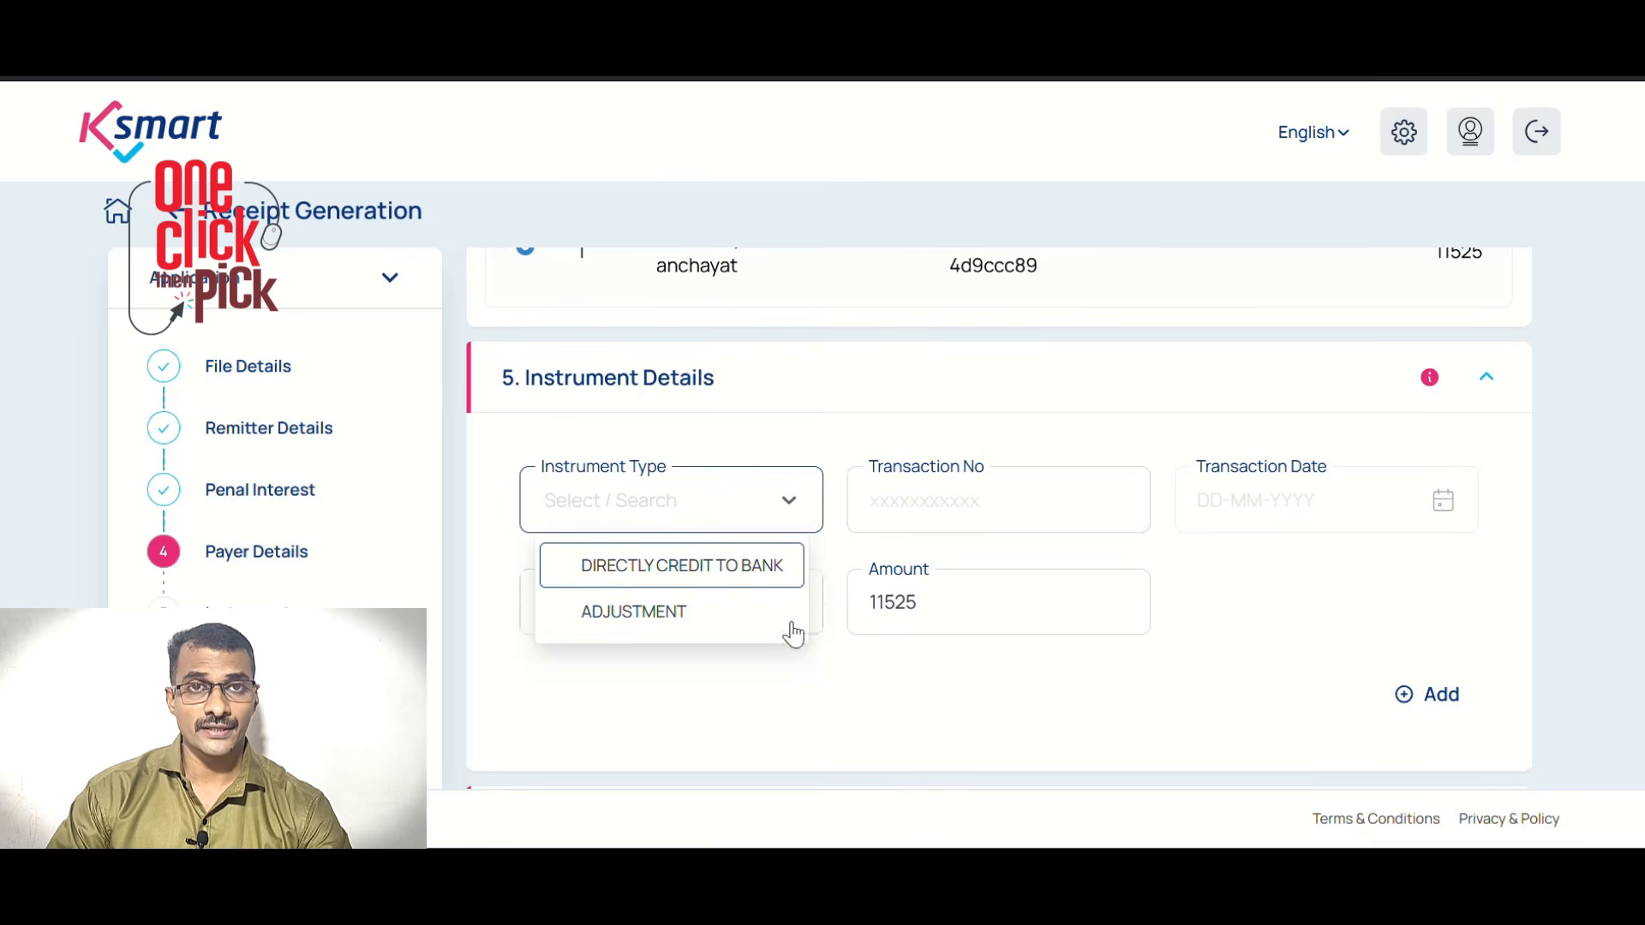
pyautogui.click(645, 572)
pyautogui.click(928, 500)
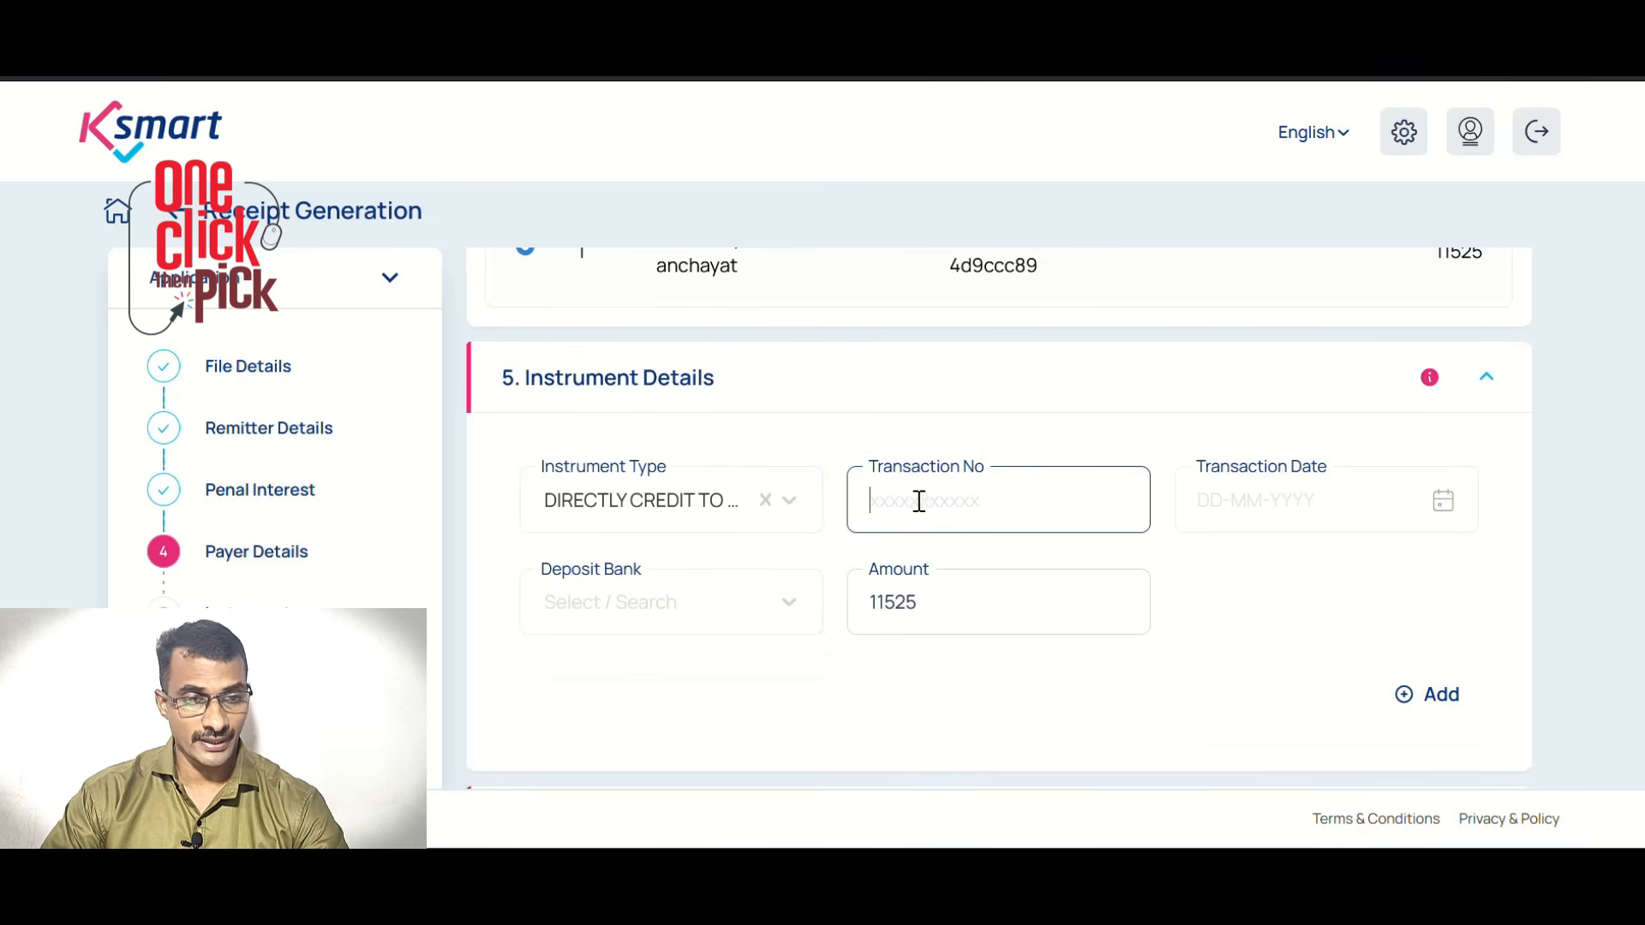
pyautogui.write('1')
pyautogui.click(1351, 504)
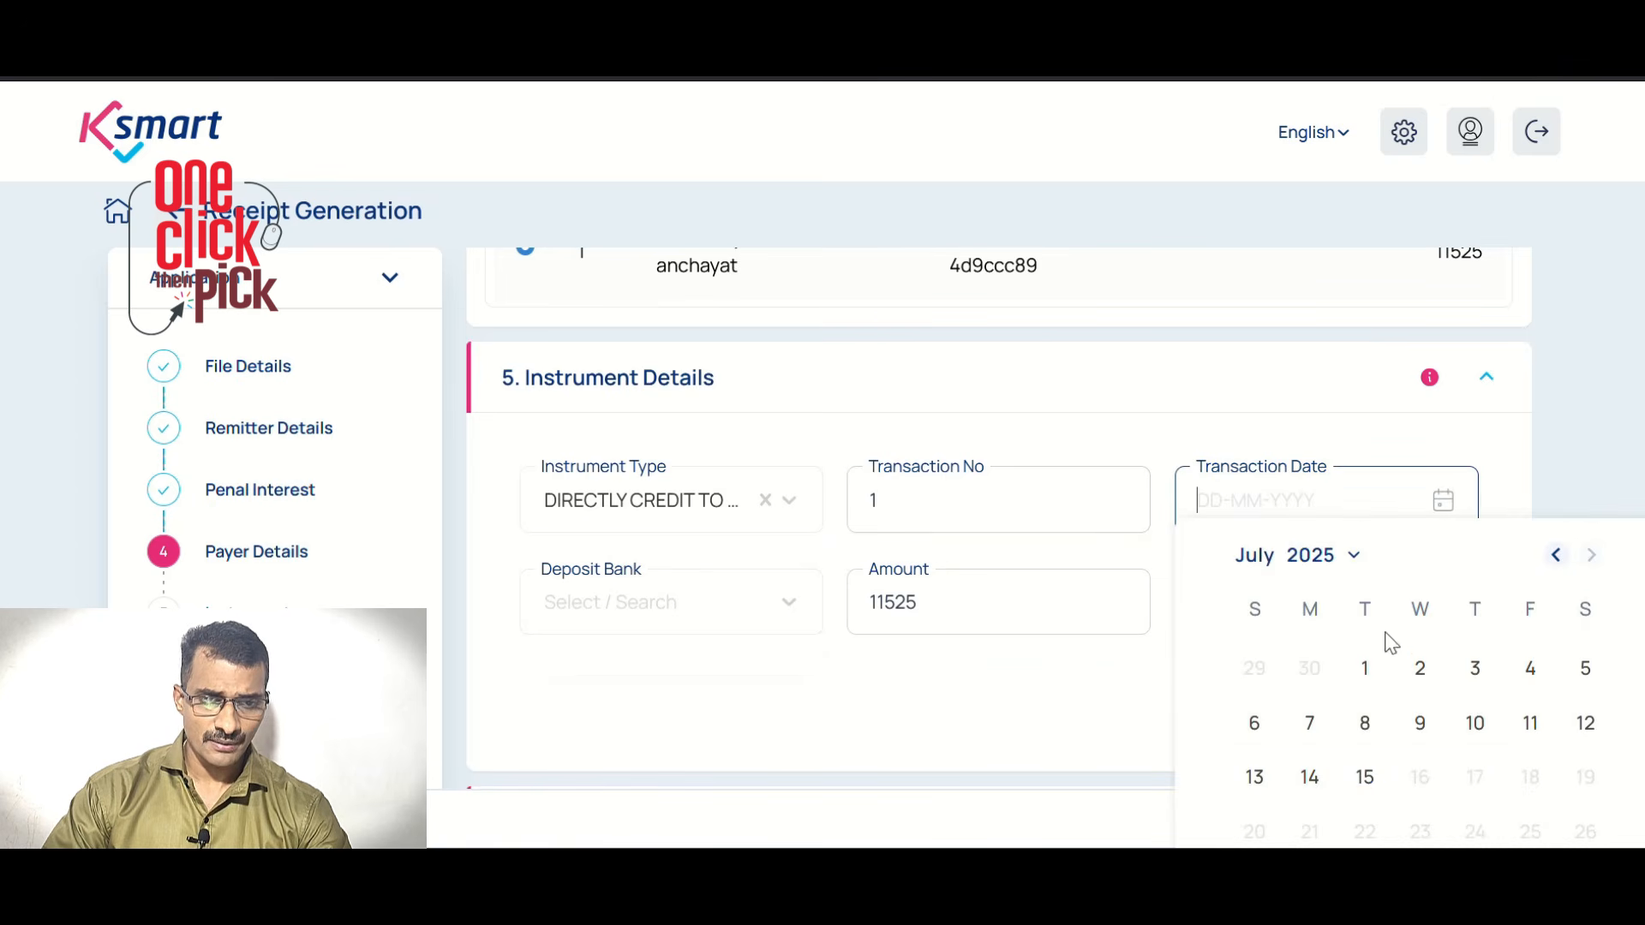
pyautogui.click(1309, 723)
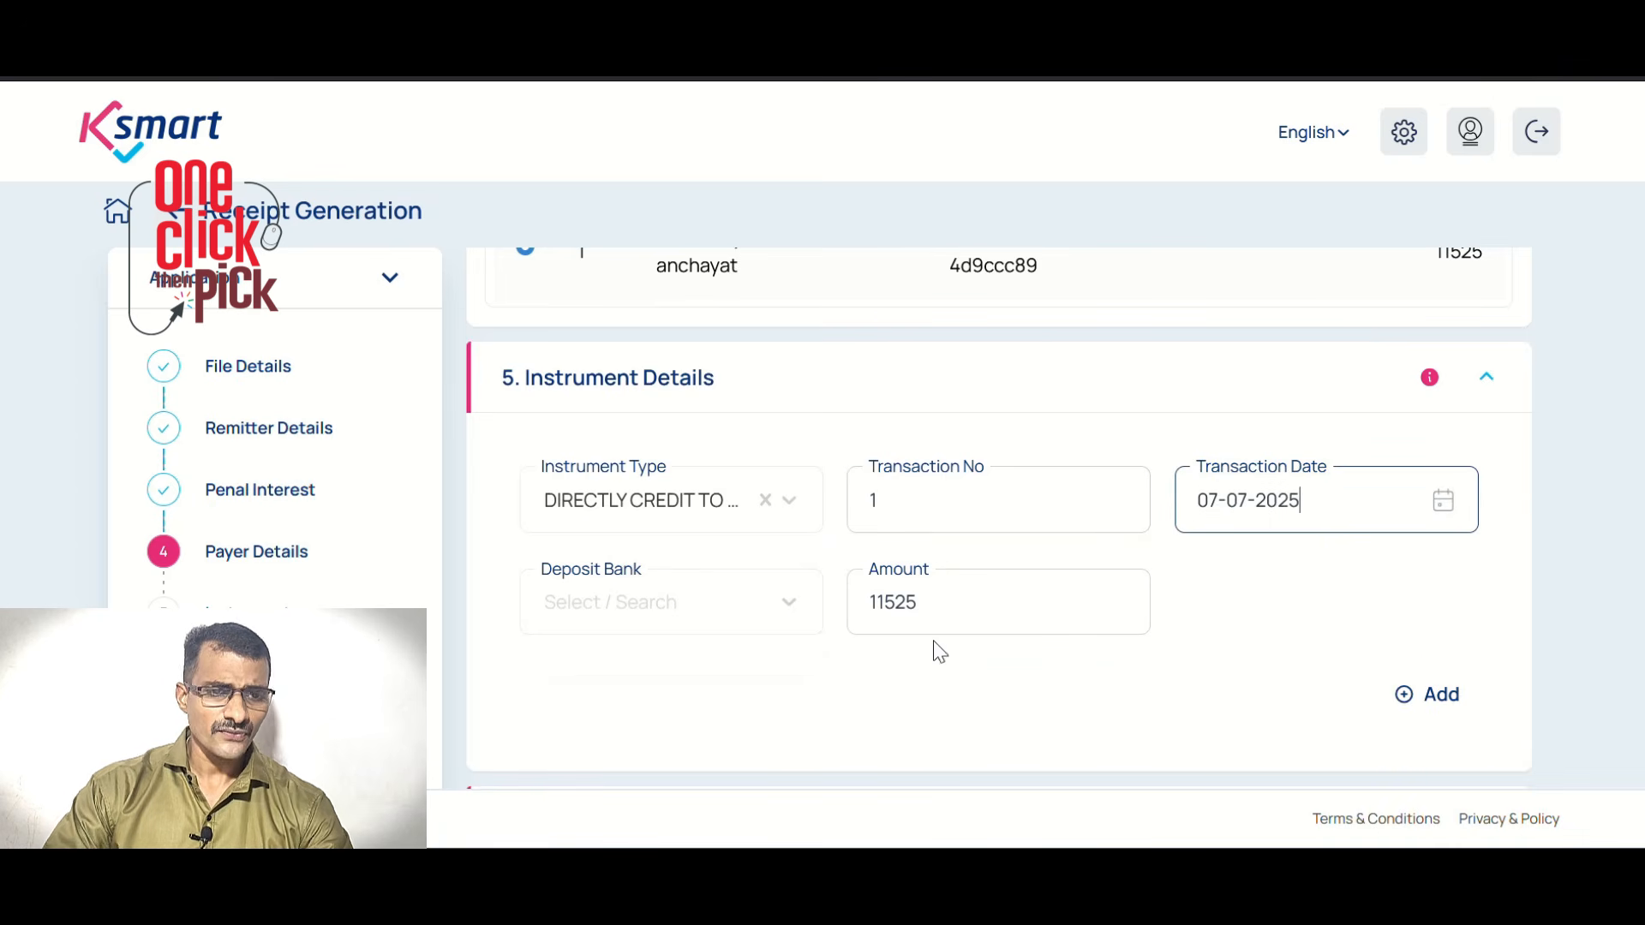
pyautogui.click(631, 608)
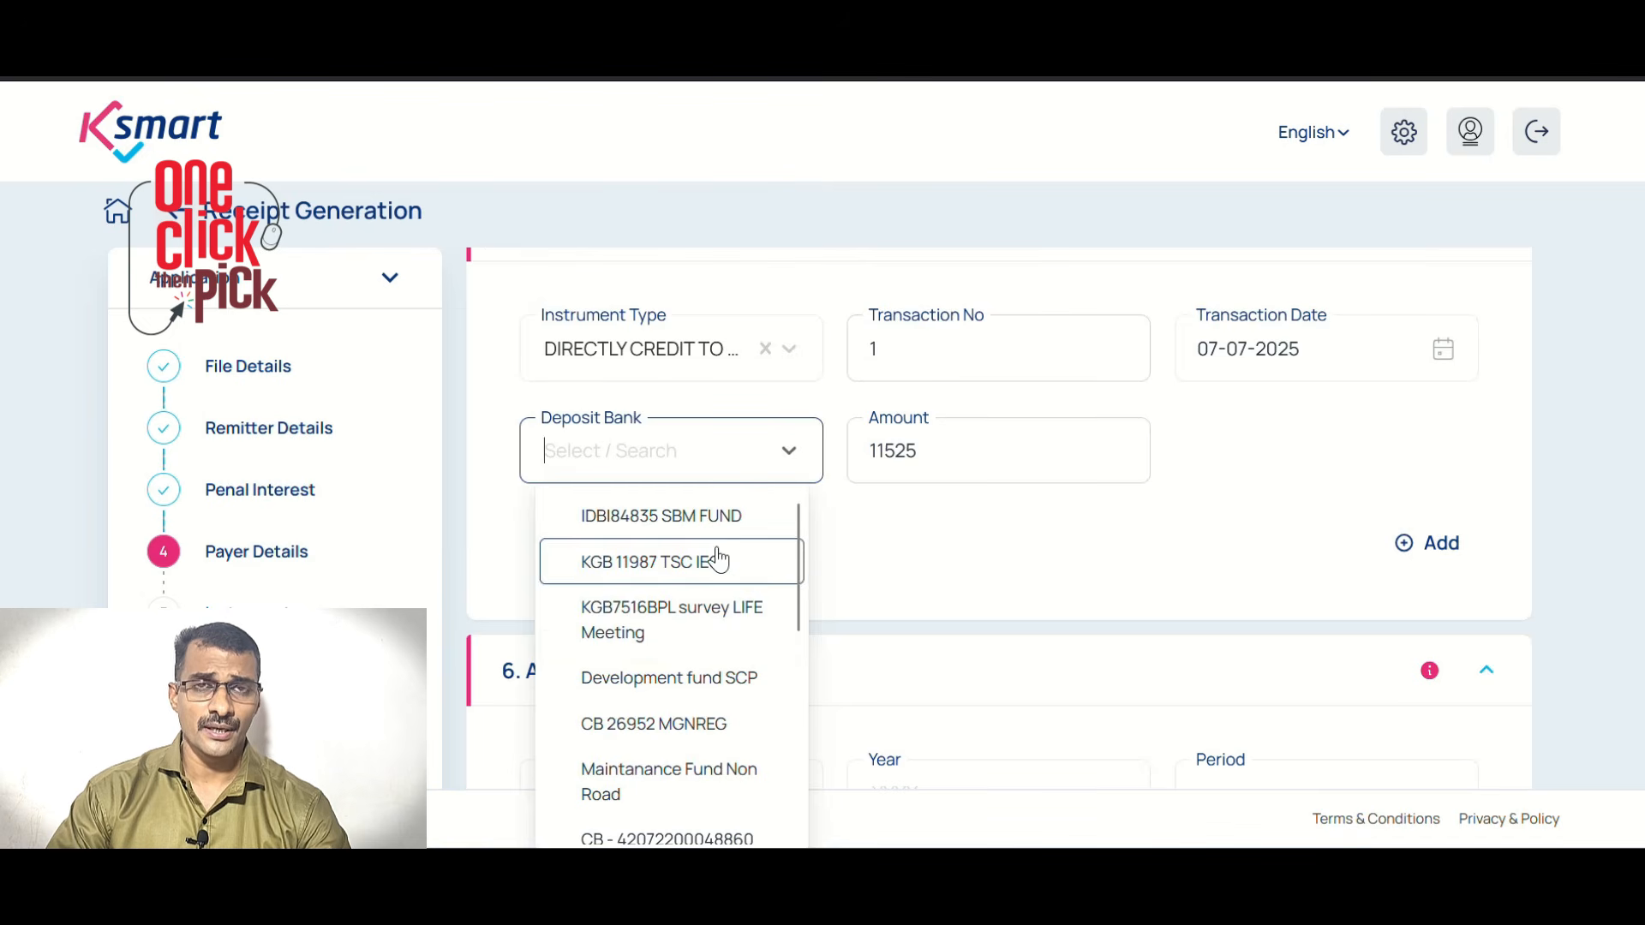
pyautogui.click(691, 744)
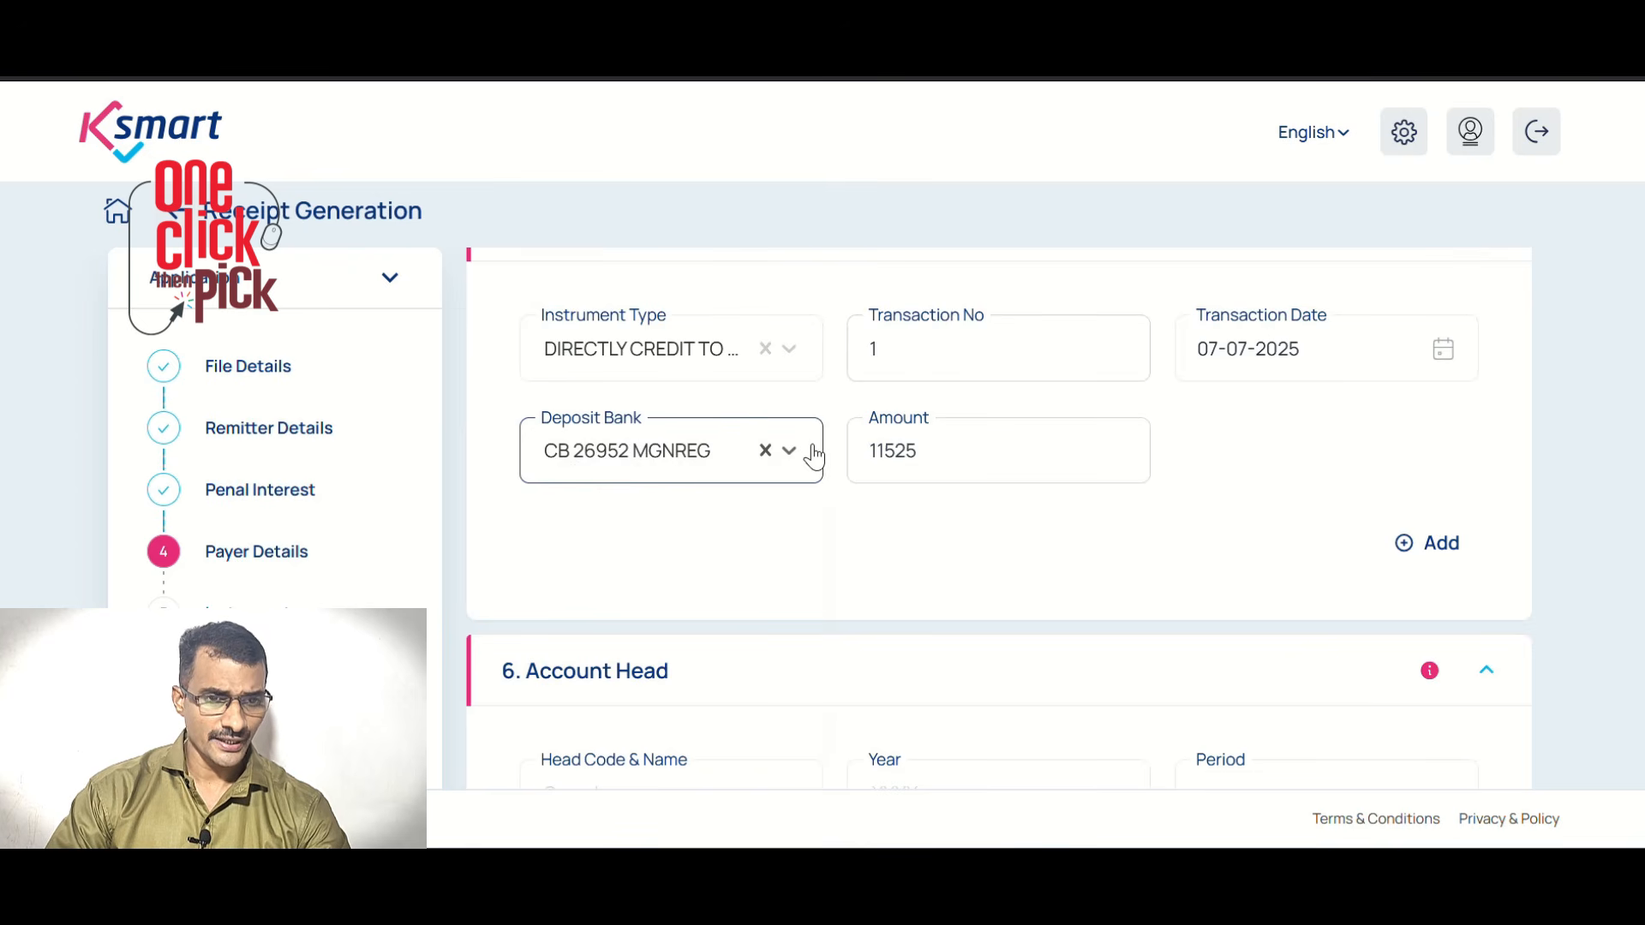
pyautogui.click(1406, 548)
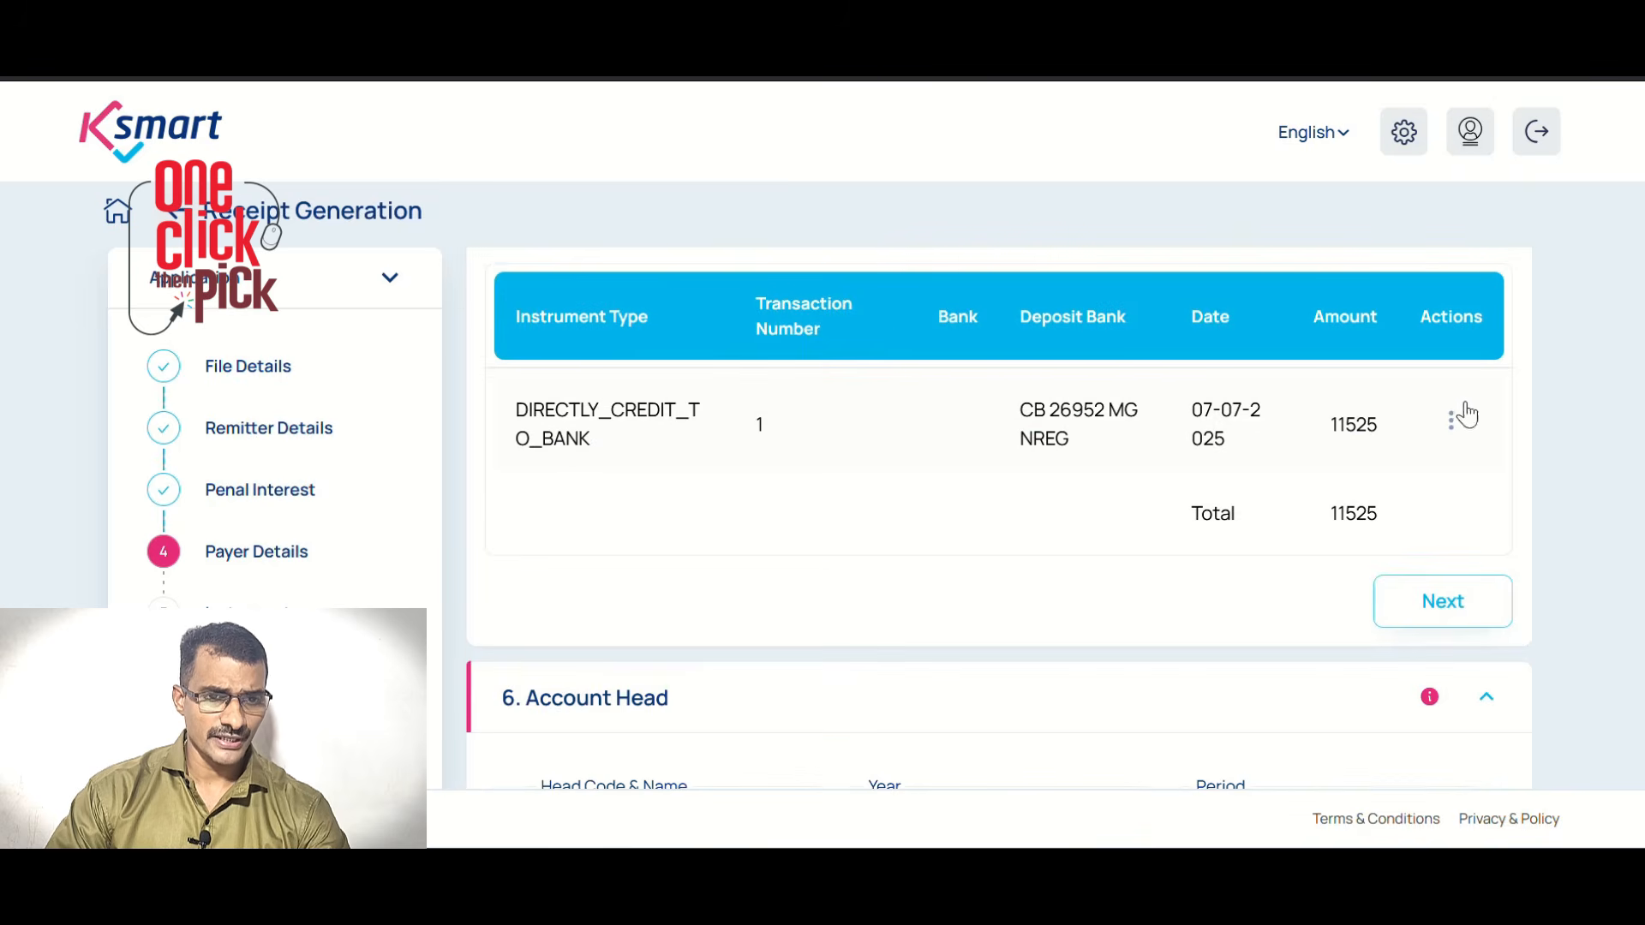
# Set CB 26952 MGNREG as the mode for EPF recoveries, employer EPF and other recoveries heads
pyautogui.scroll(-9, 1223, 577)
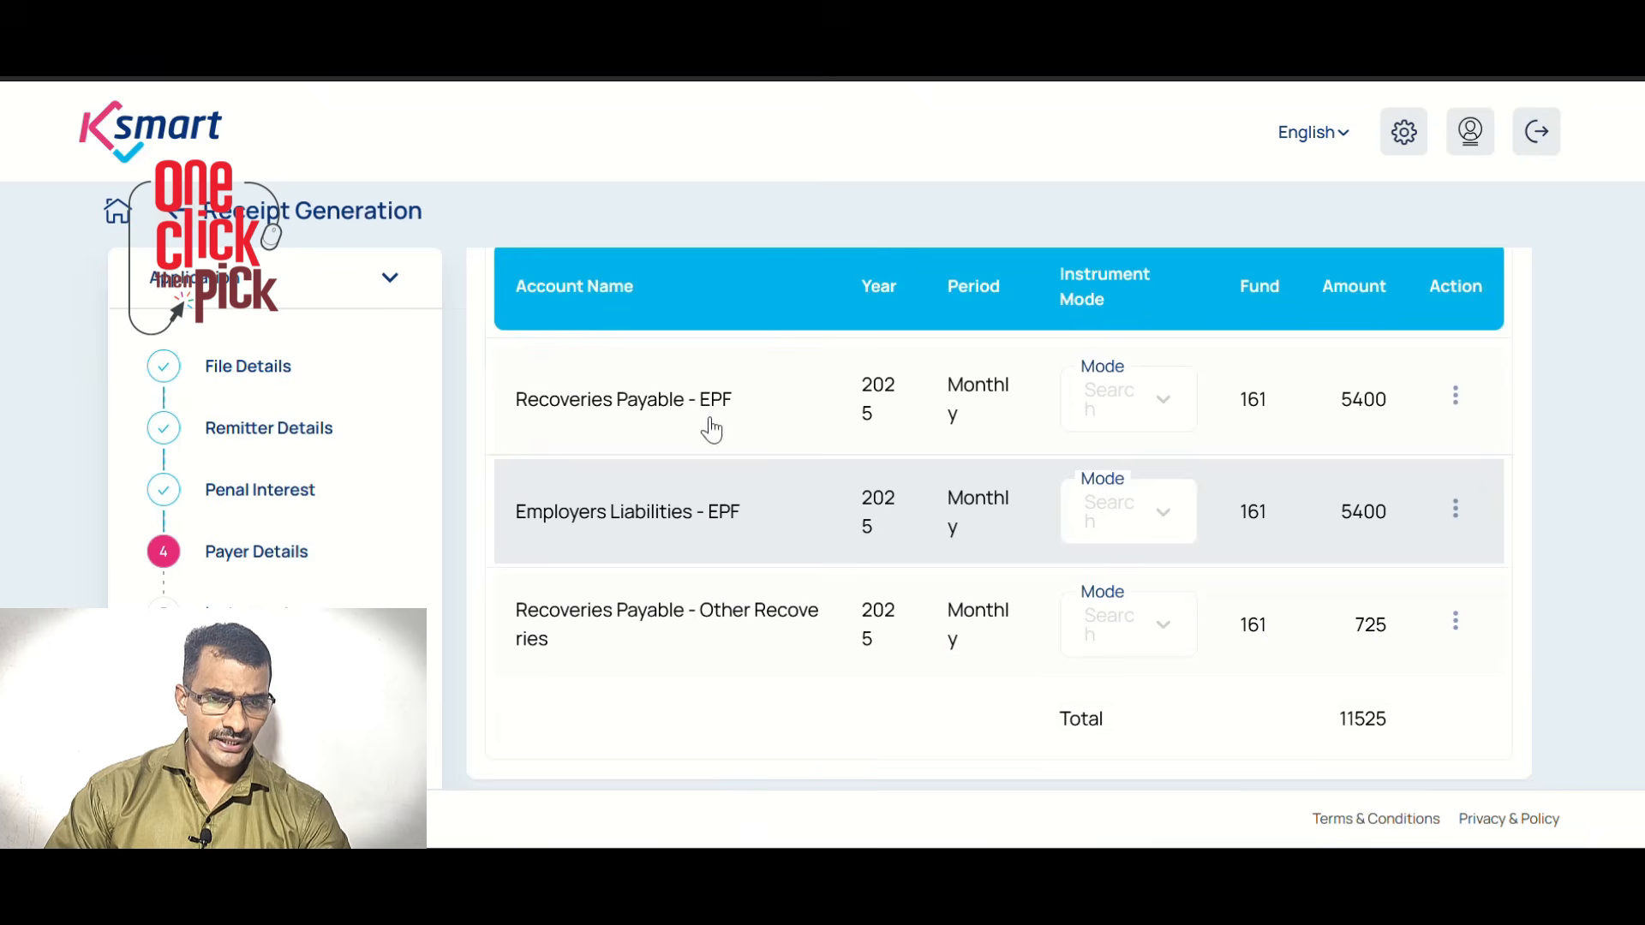
pyautogui.click(1142, 404)
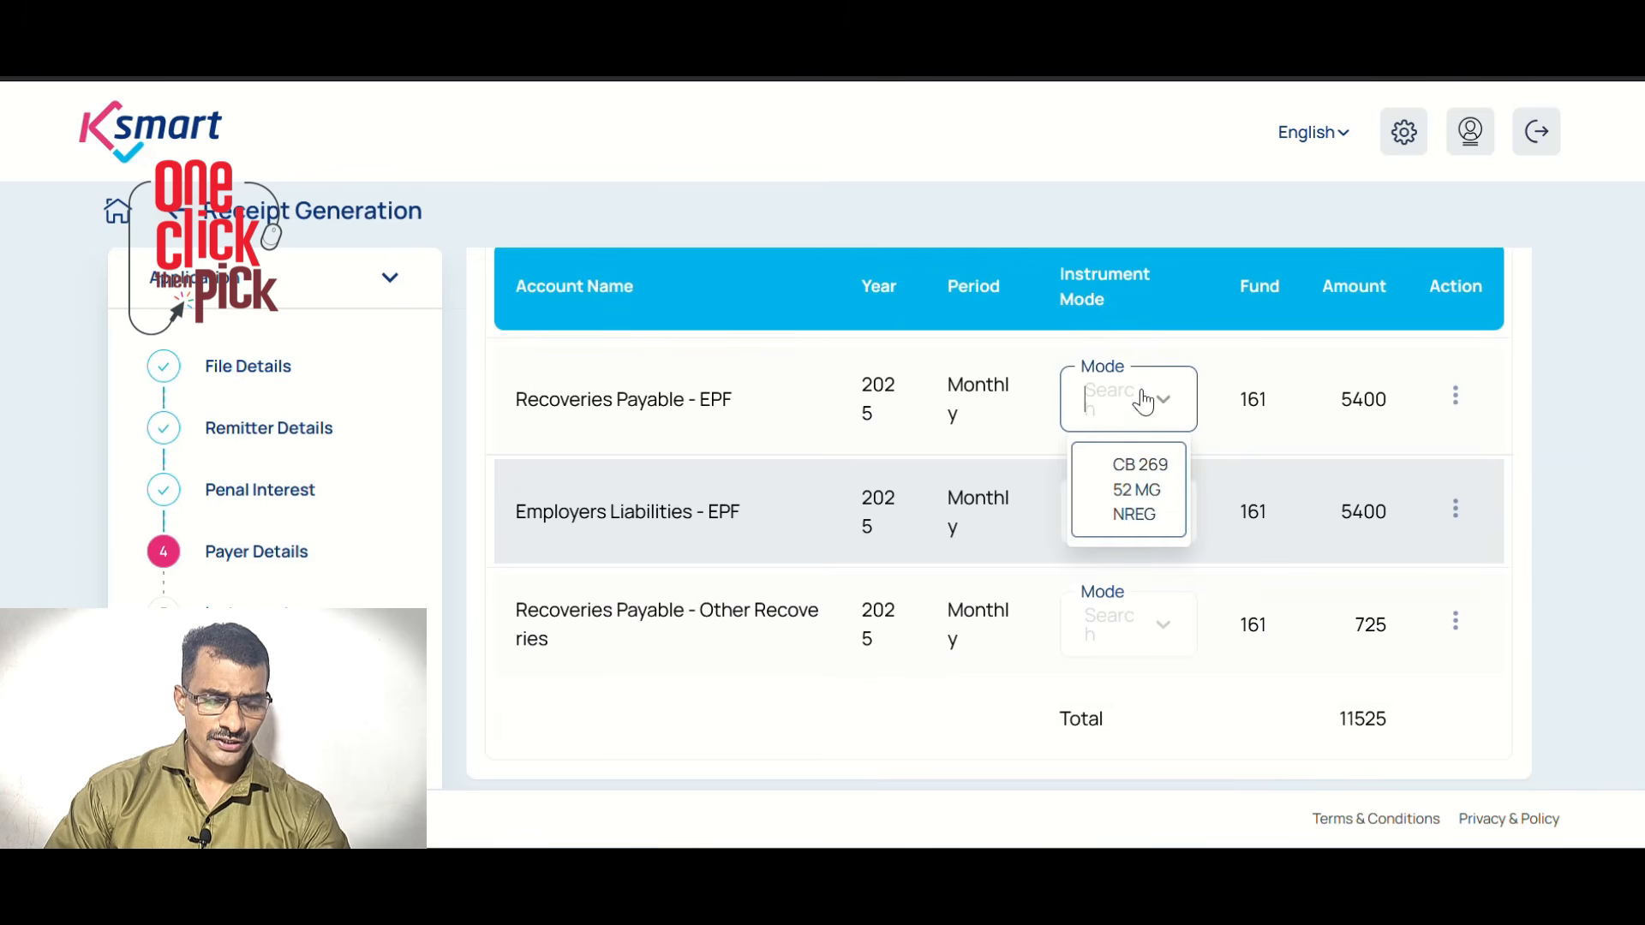
pyautogui.click(1154, 507)
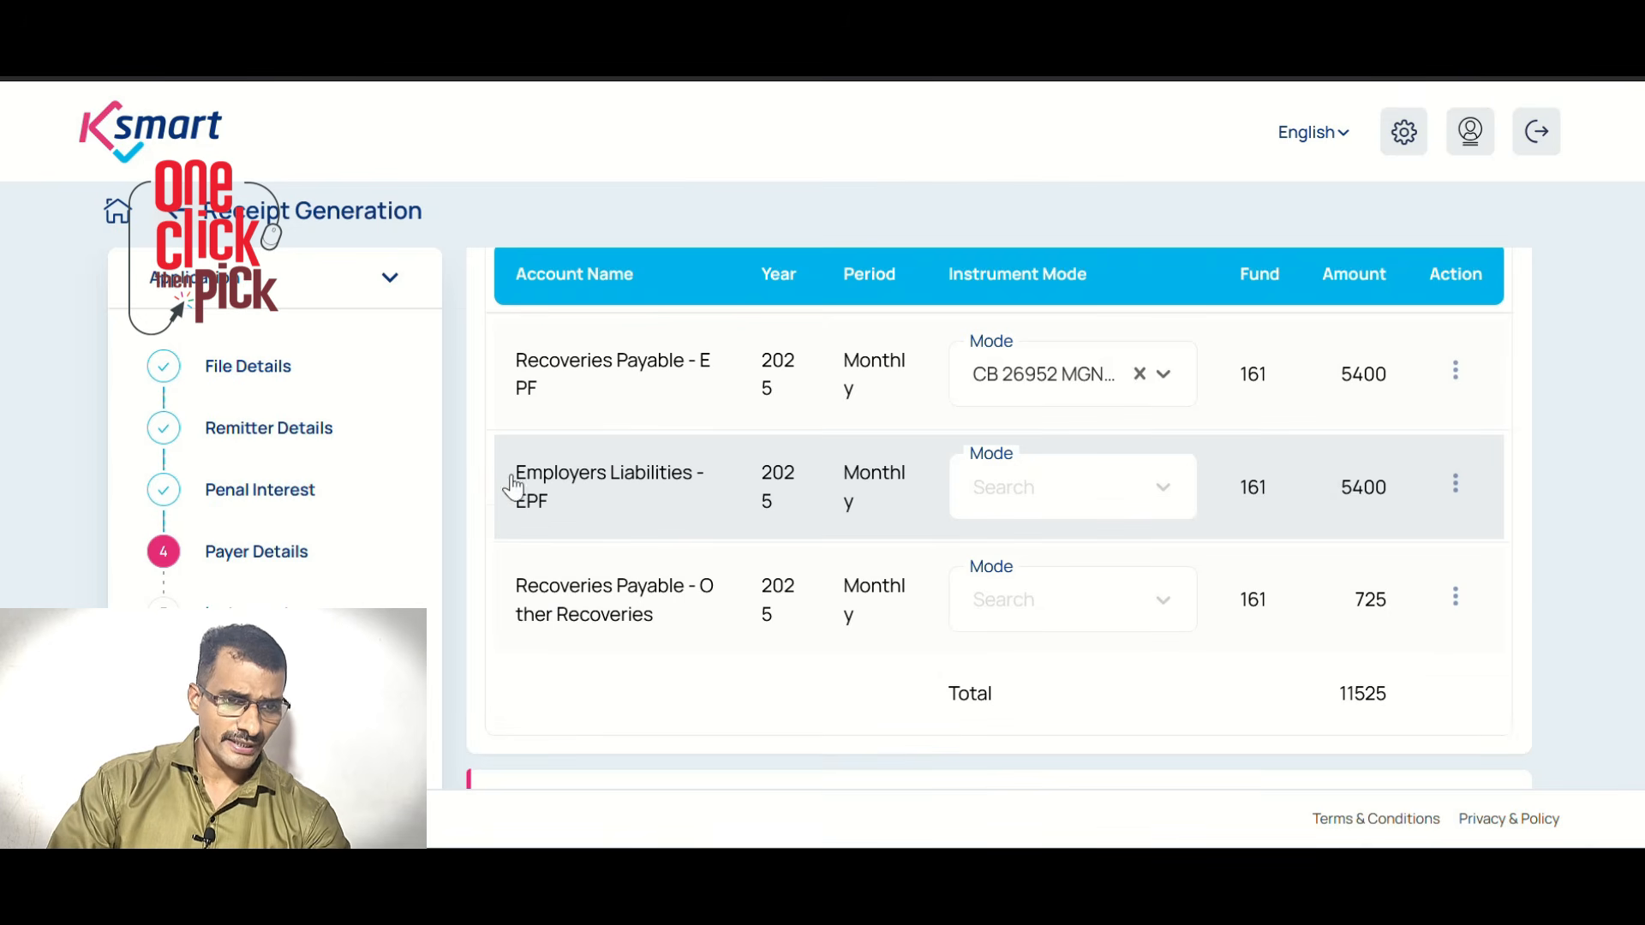
pyautogui.click(1020, 490)
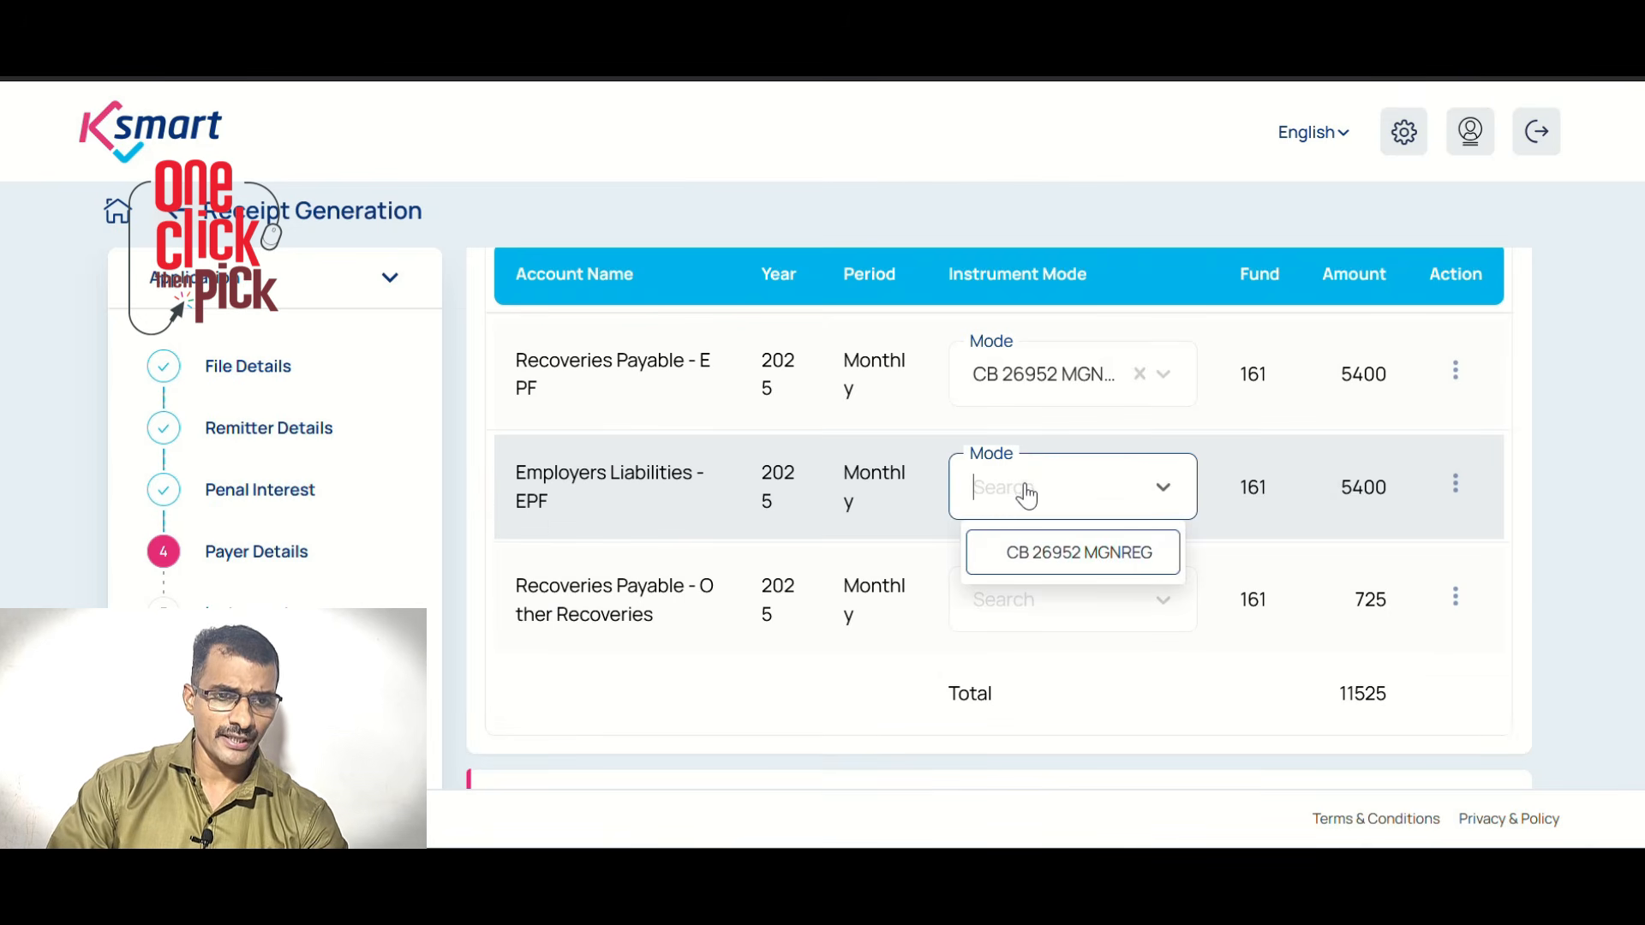
pyautogui.click(1084, 561)
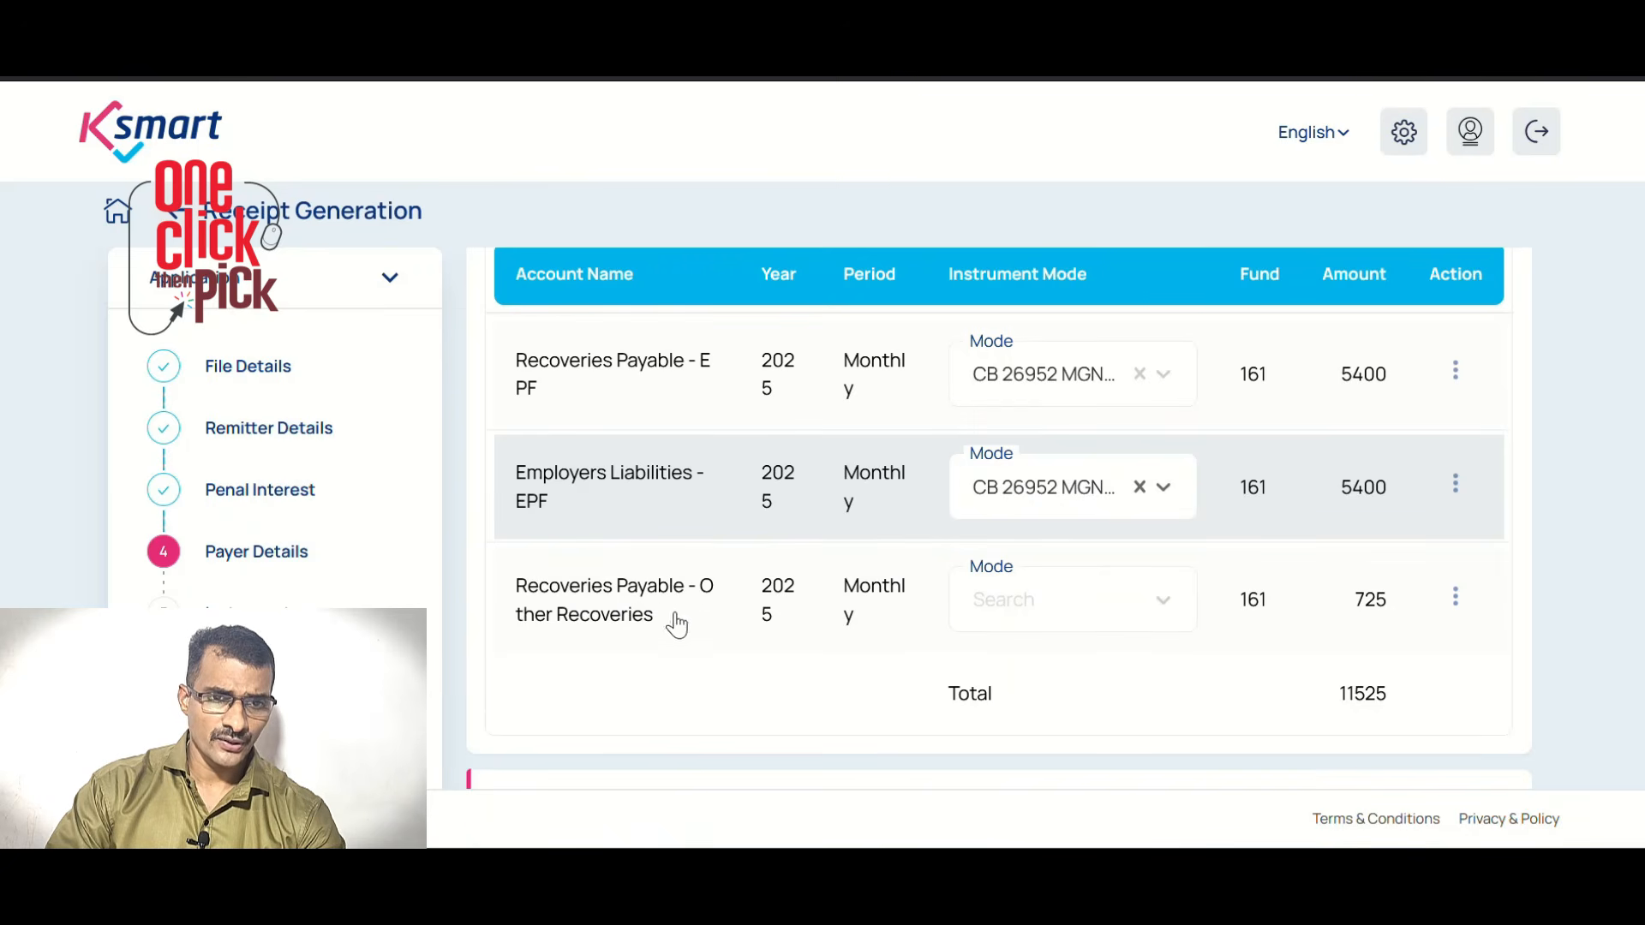
pyautogui.click(972, 605)
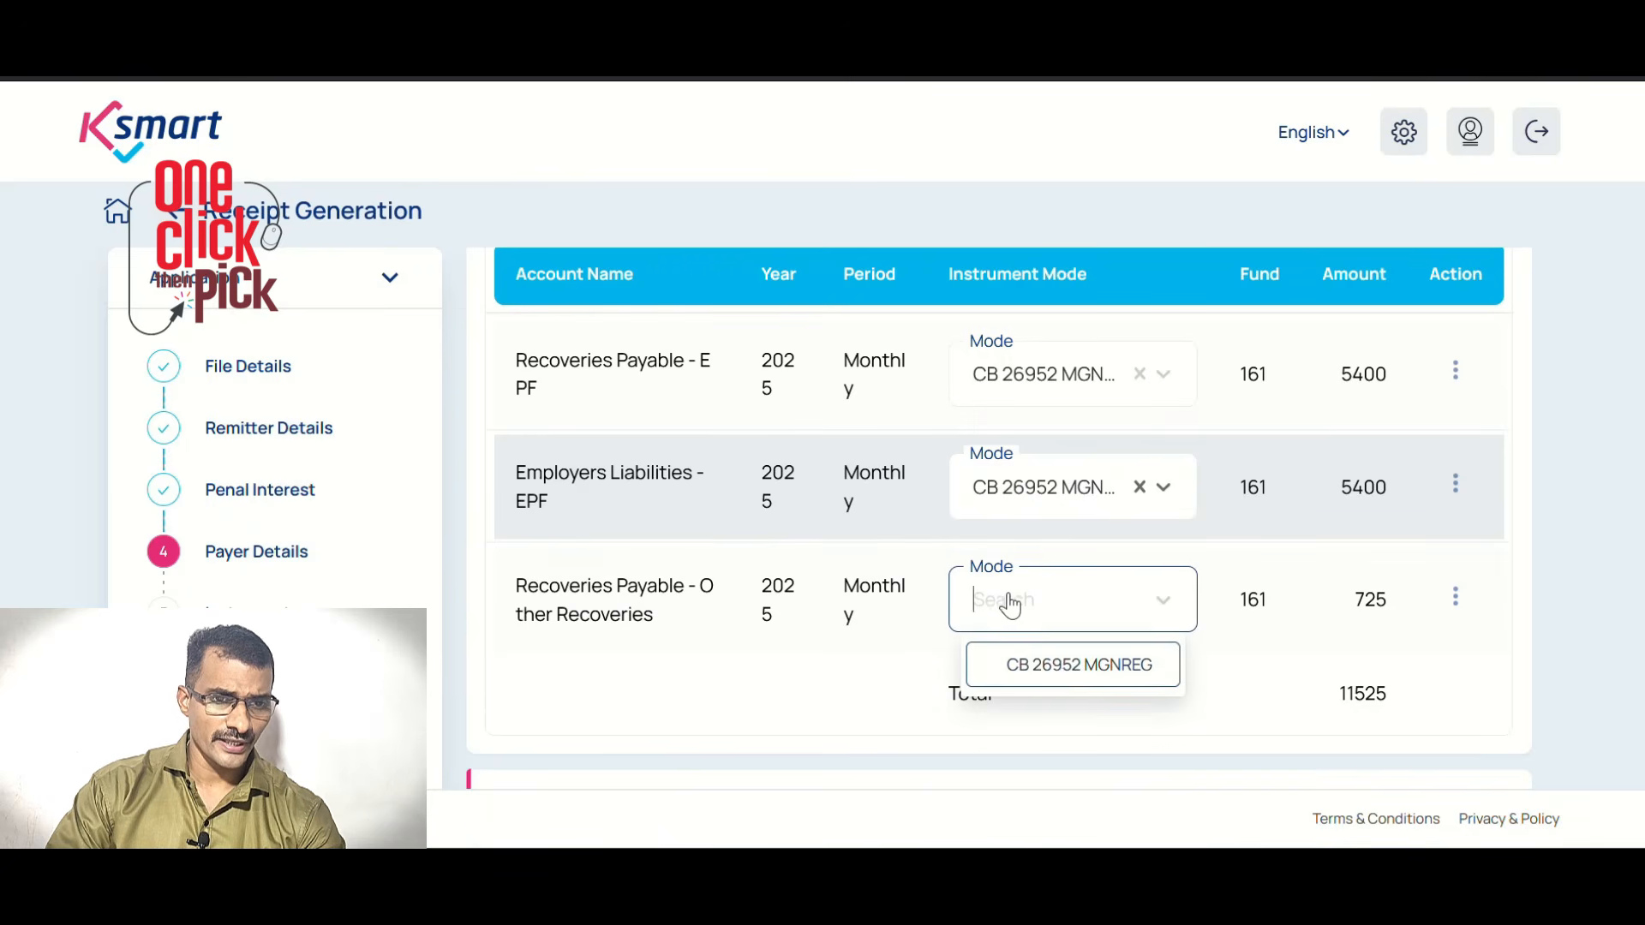
pyautogui.click(1065, 677)
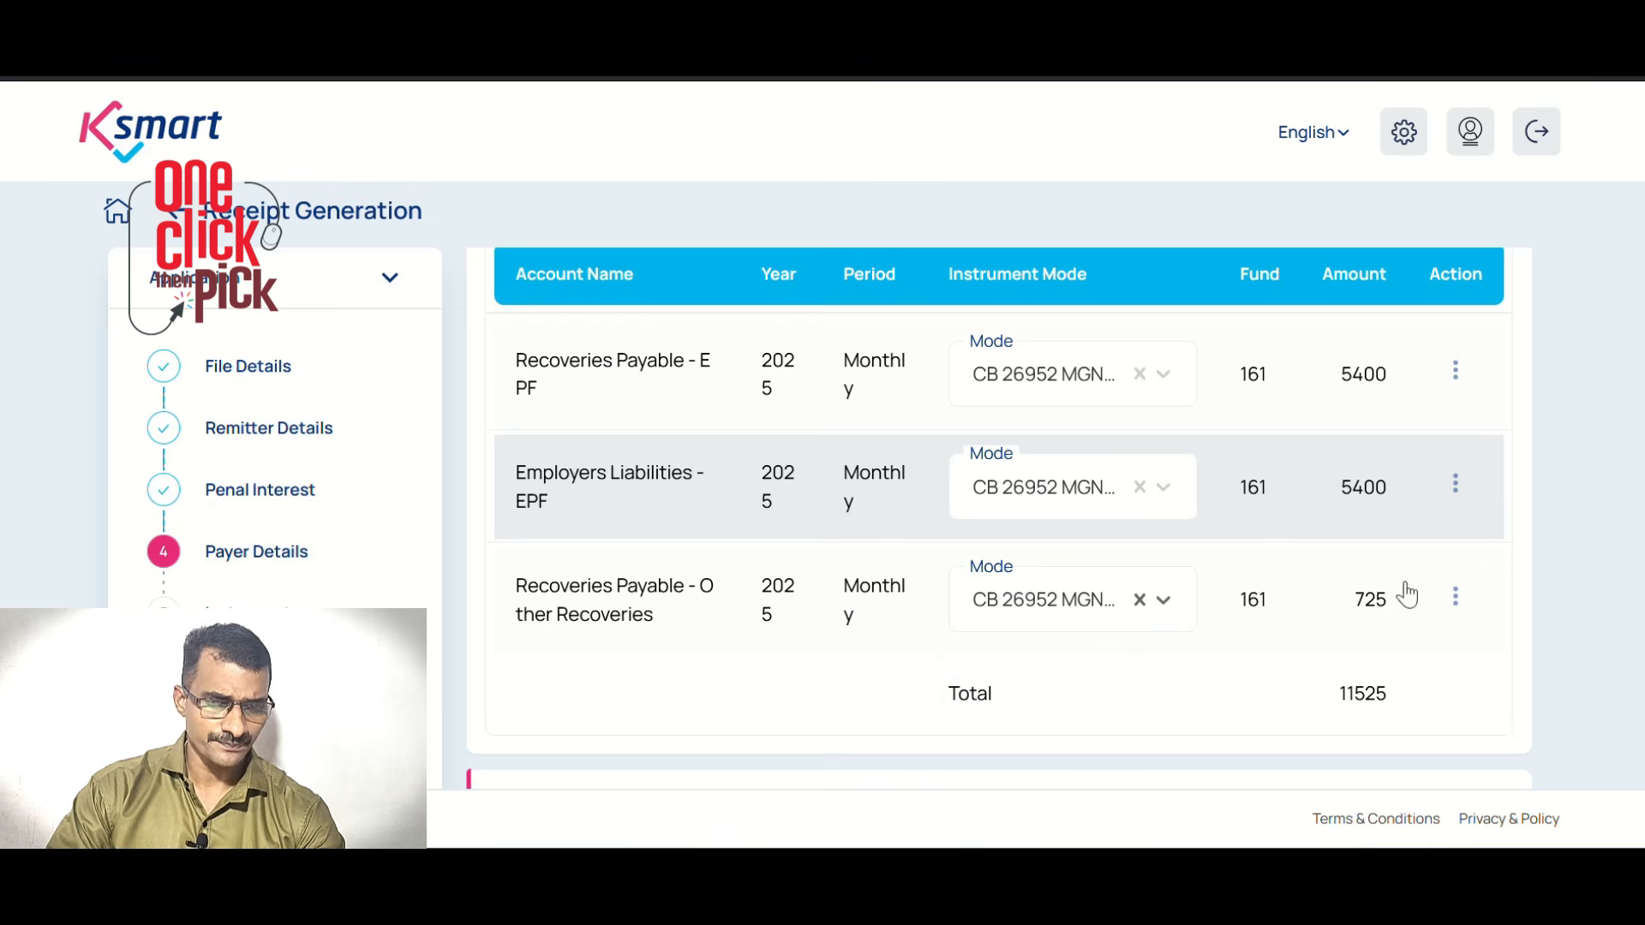
pyautogui.scroll(-3, 1363, 648)
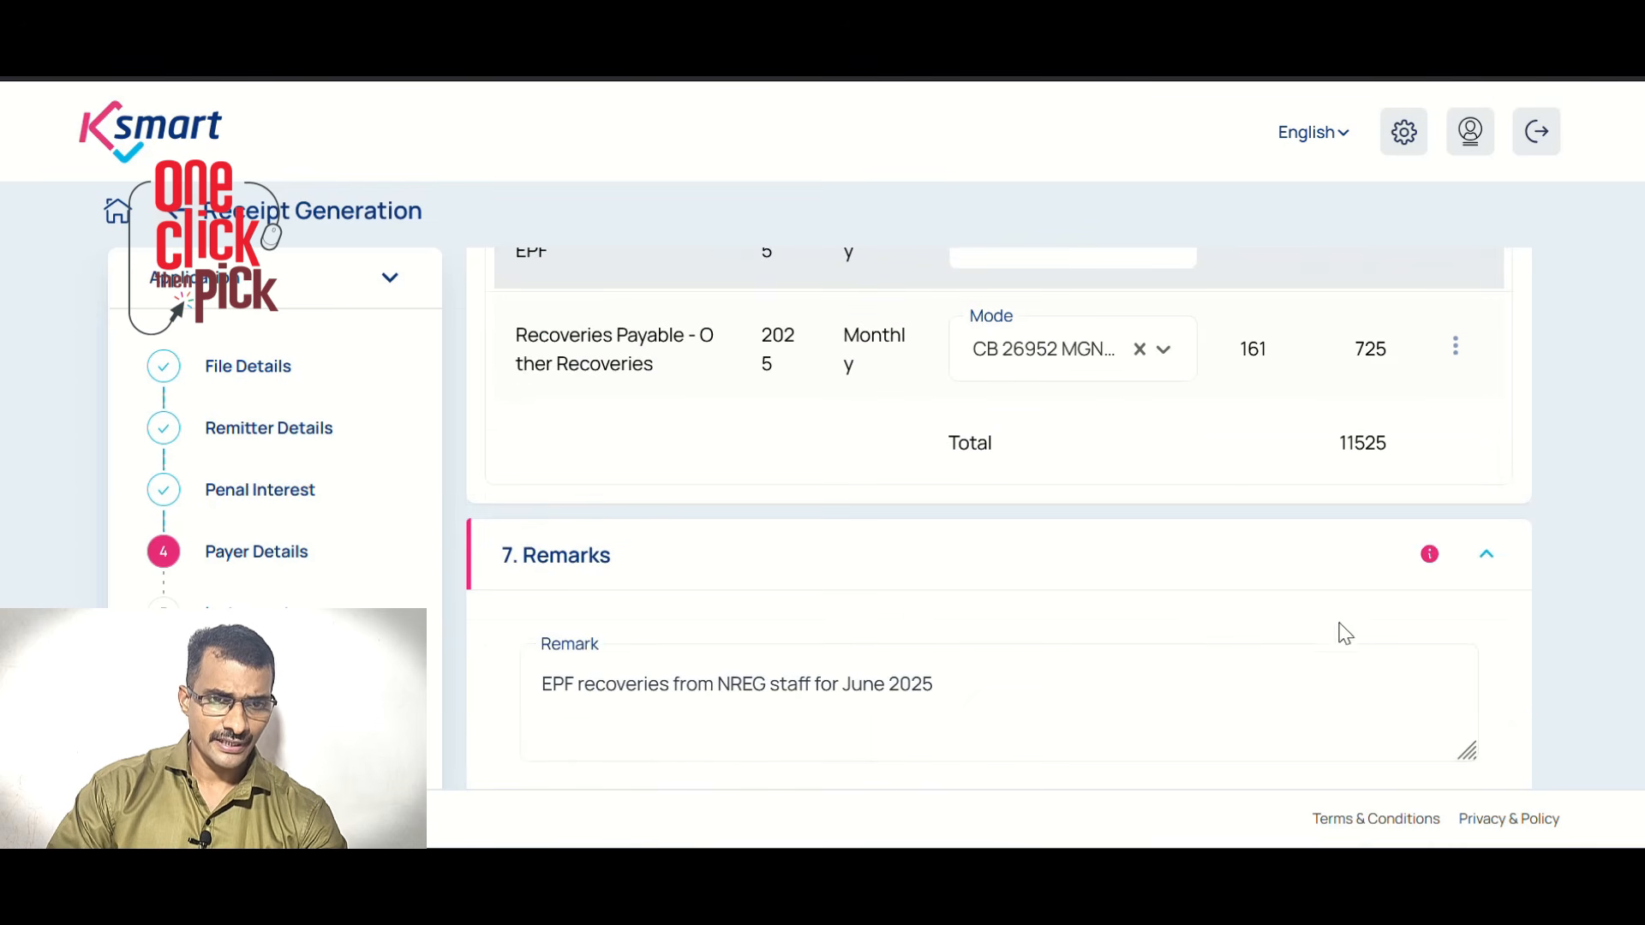
pyautogui.scroll(-2, 1001, 704)
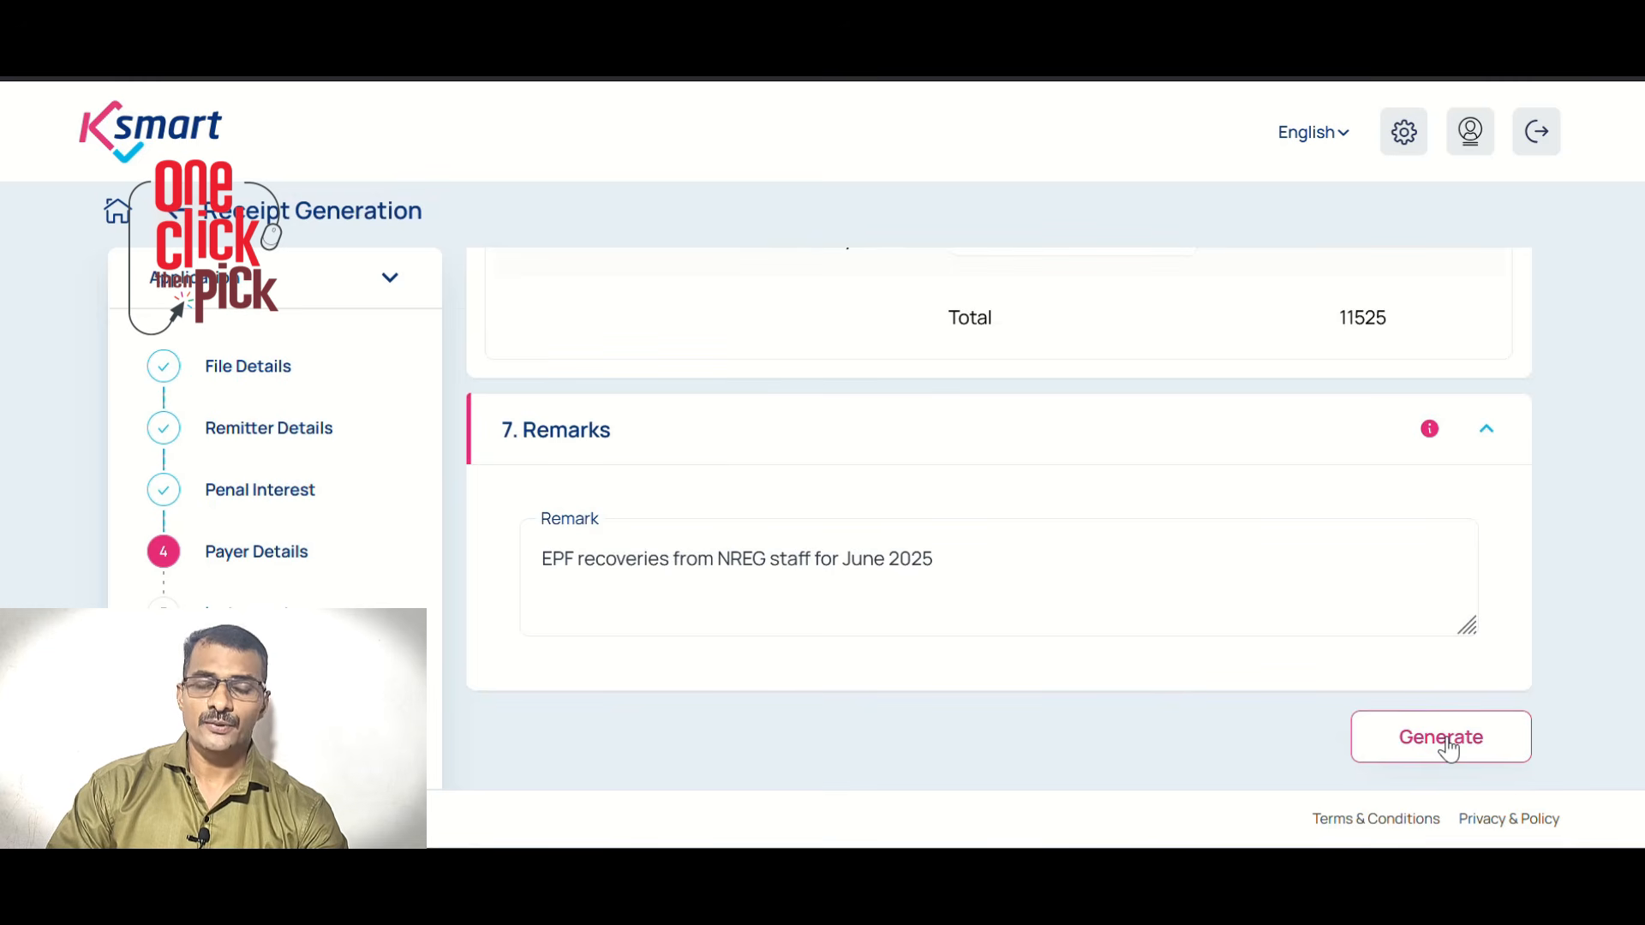
# Generate the receipt for the 11525 demand
pyautogui.click(1445, 742)
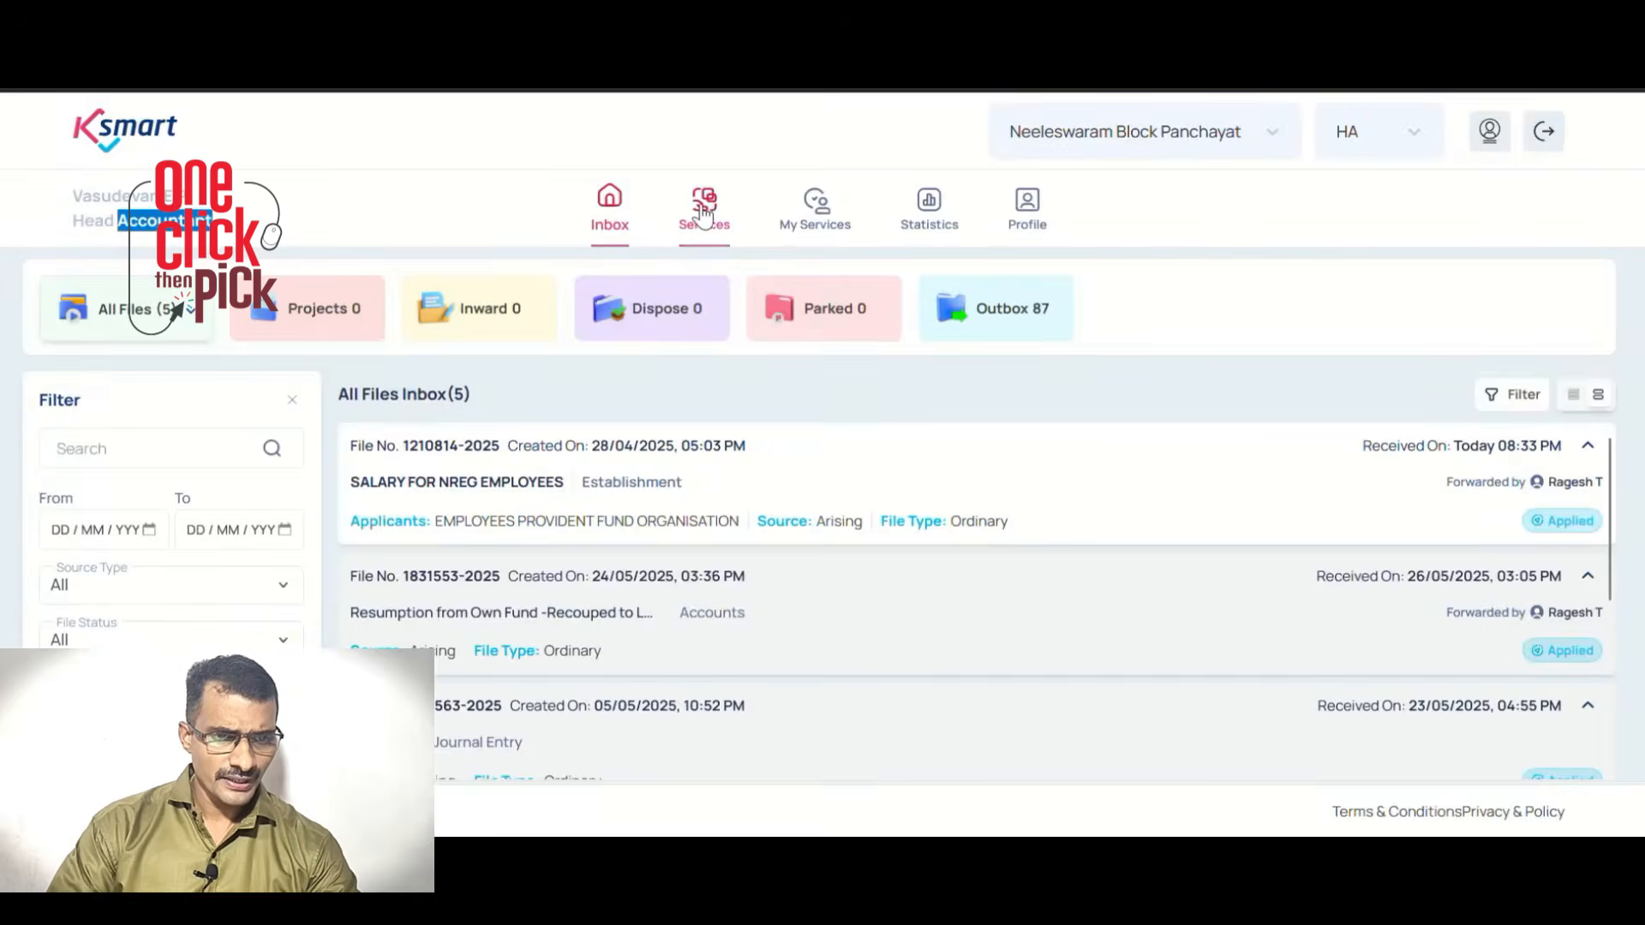
# Open the Ledger report from Finance Management Reports
pyautogui.click(704, 212)
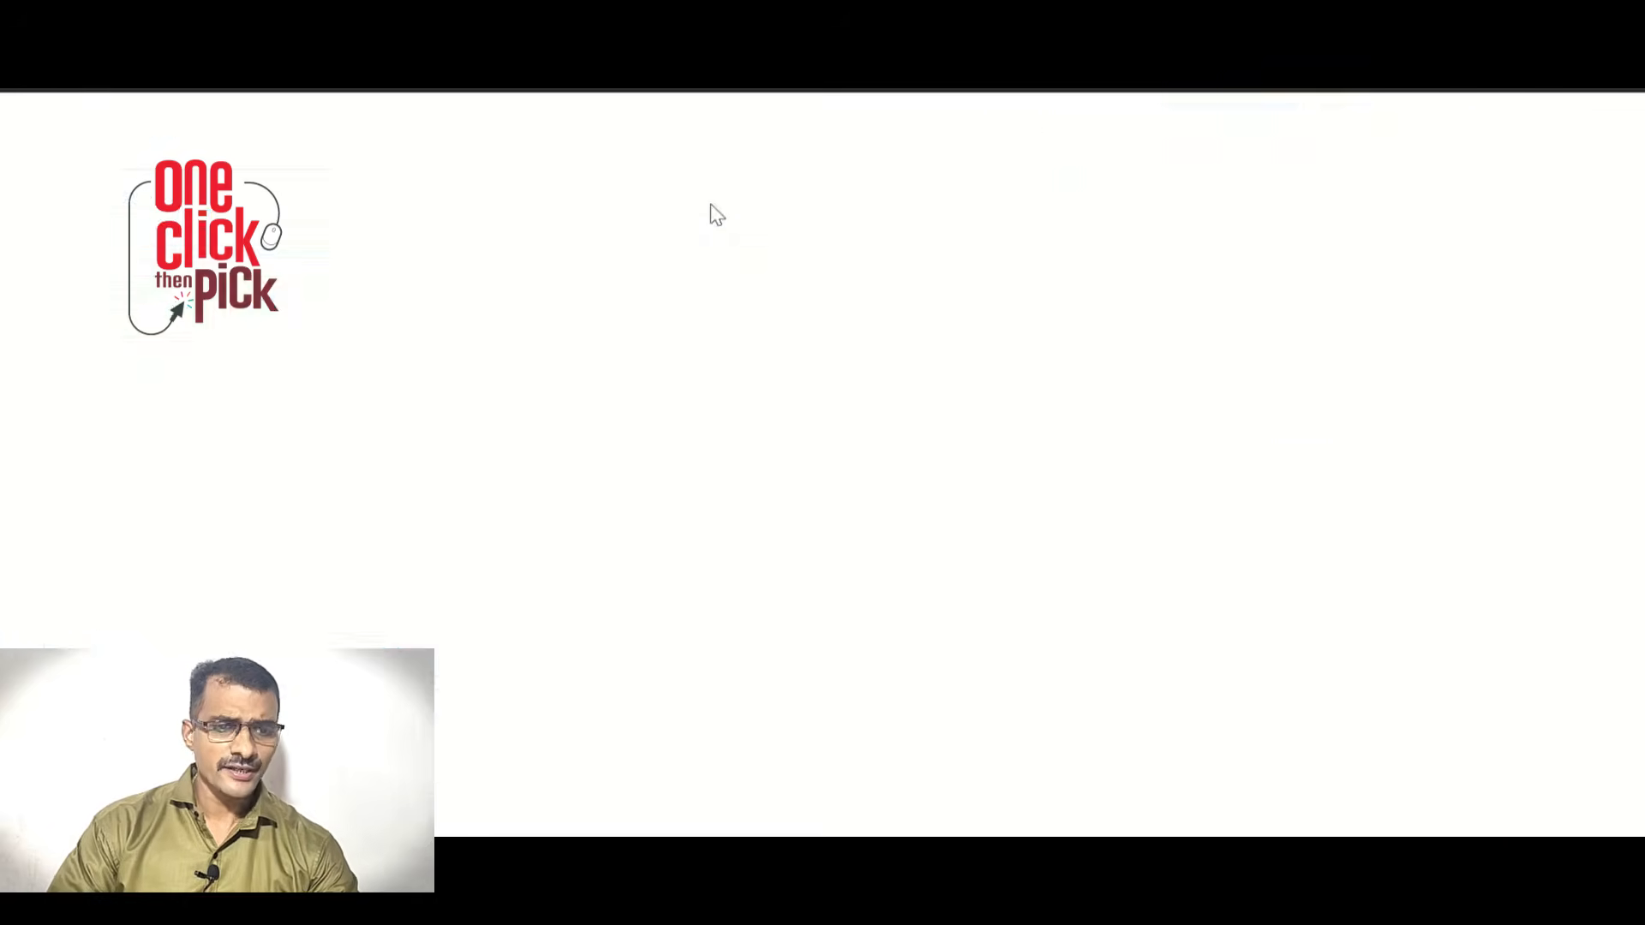
pyautogui.click(351, 548)
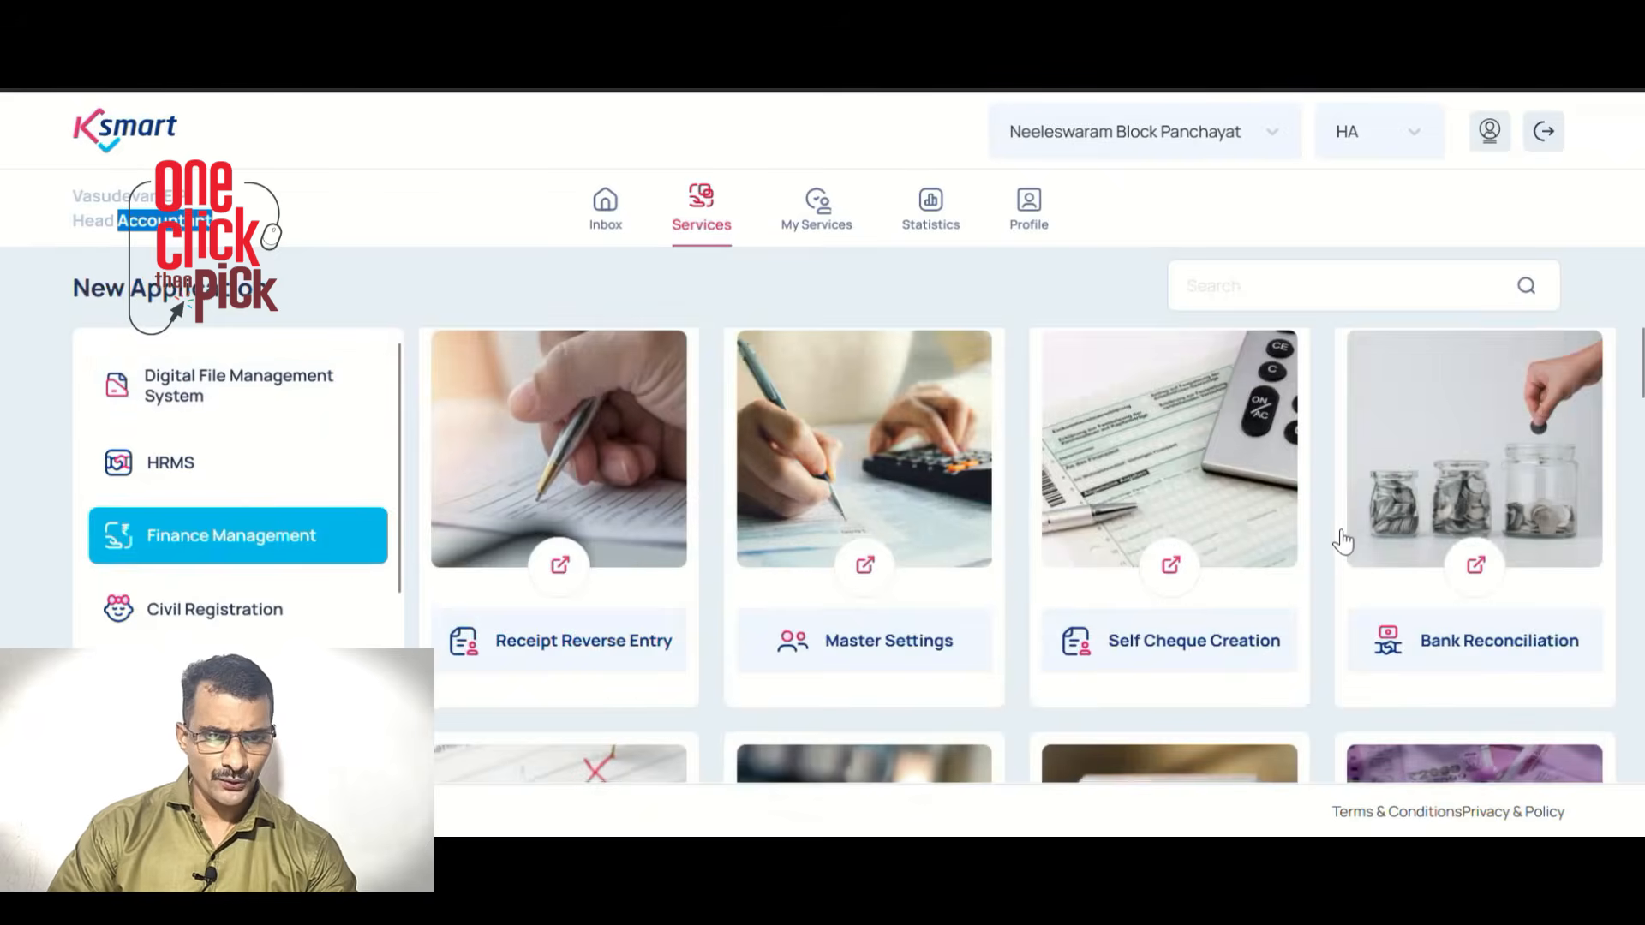
pyautogui.scroll(-5, 1340, 549)
pyautogui.scroll(-2, 1311, 580)
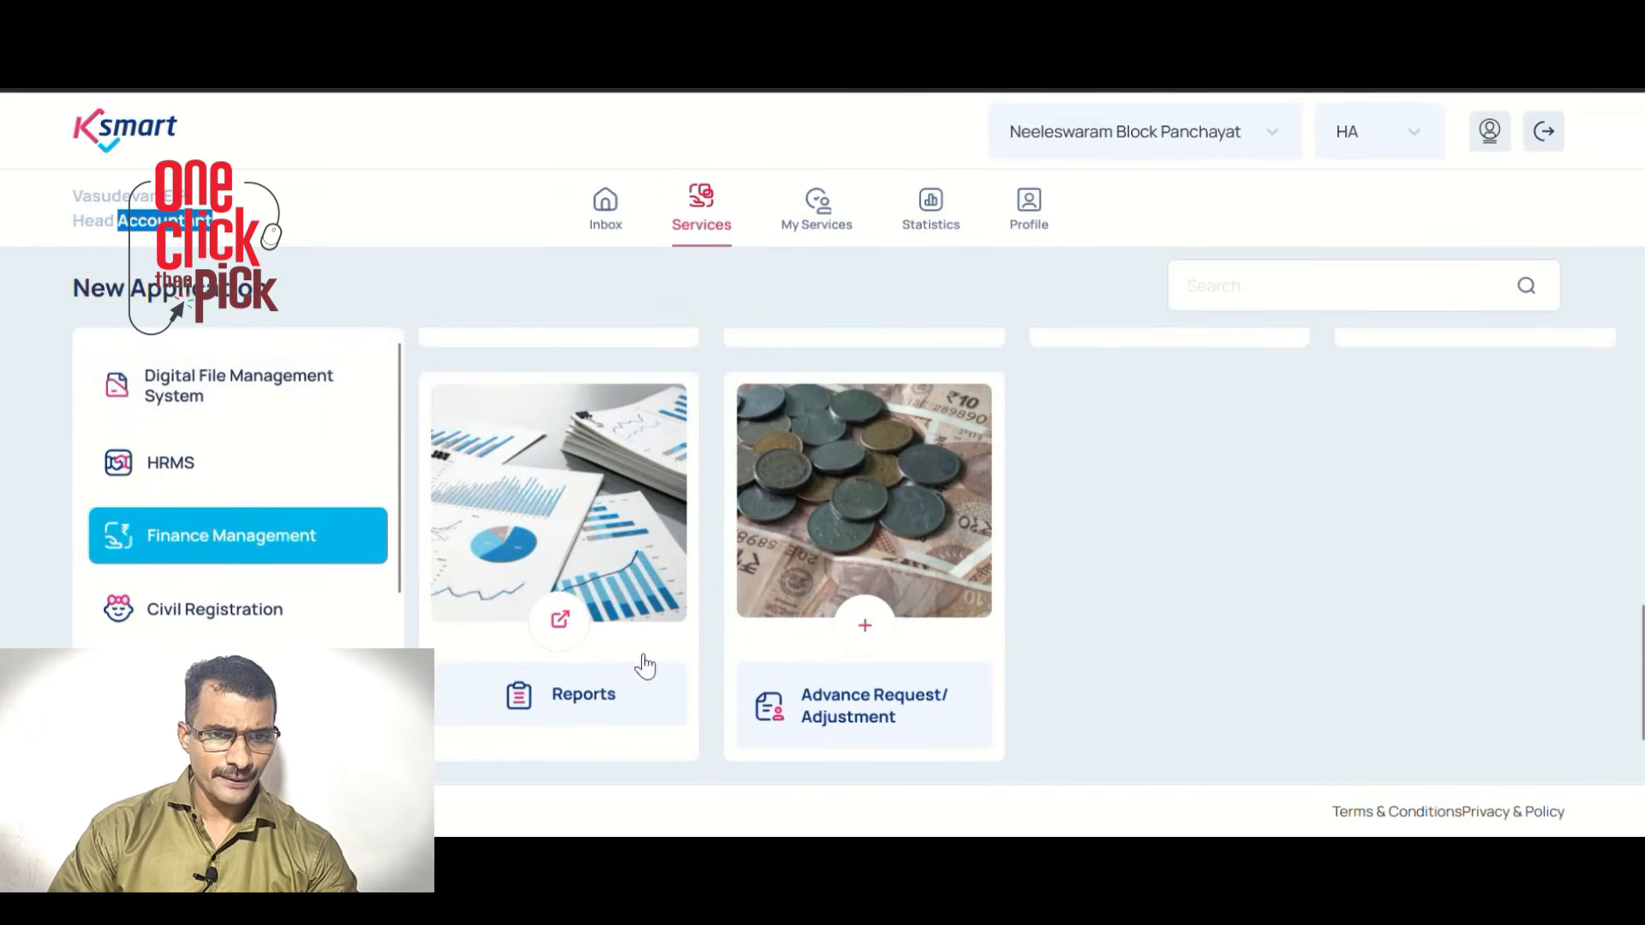
pyautogui.click(542, 633)
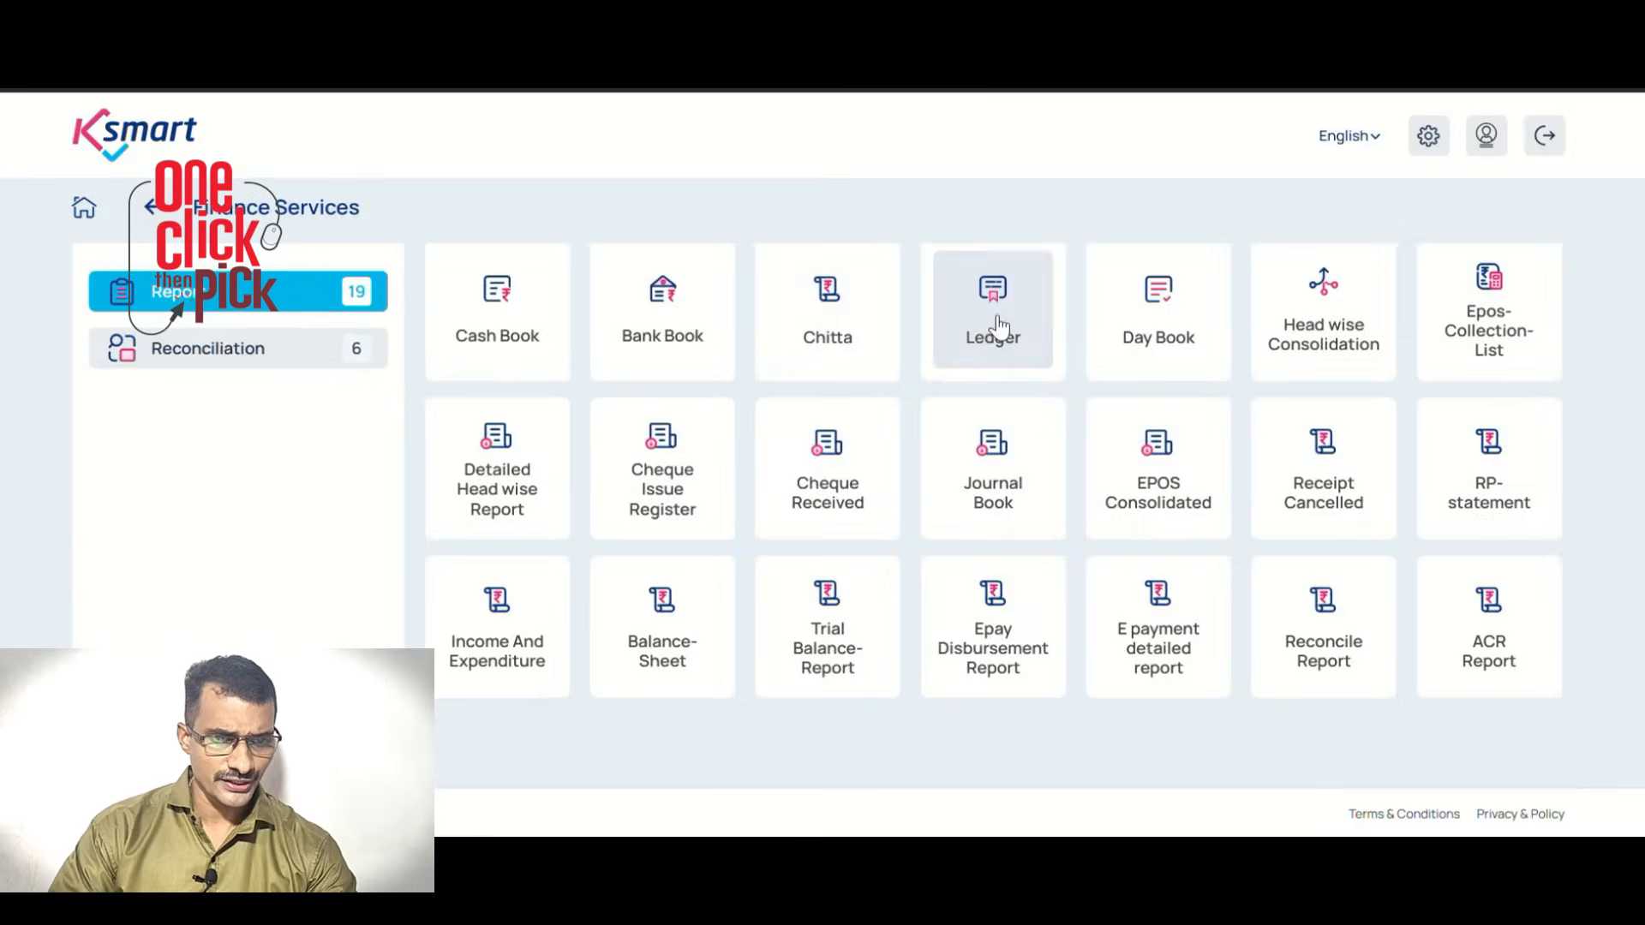
pyautogui.click(991, 330)
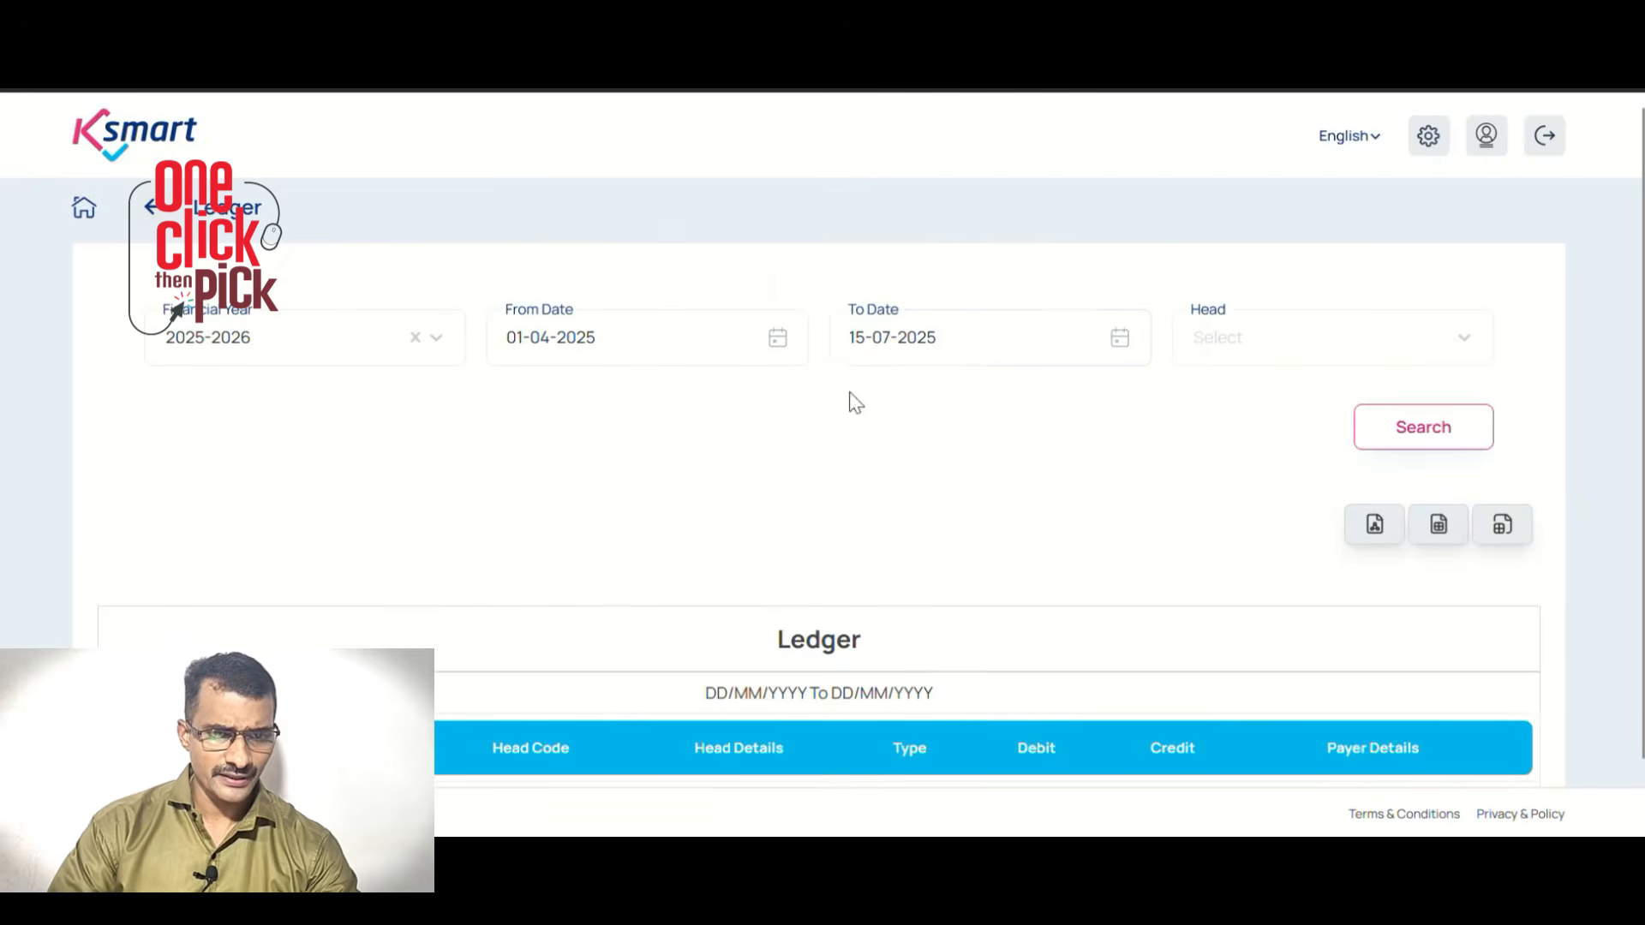
# Select head 3501302 - Employers Liabilities - EPF in the Ledger
pyautogui.click(1200, 357)
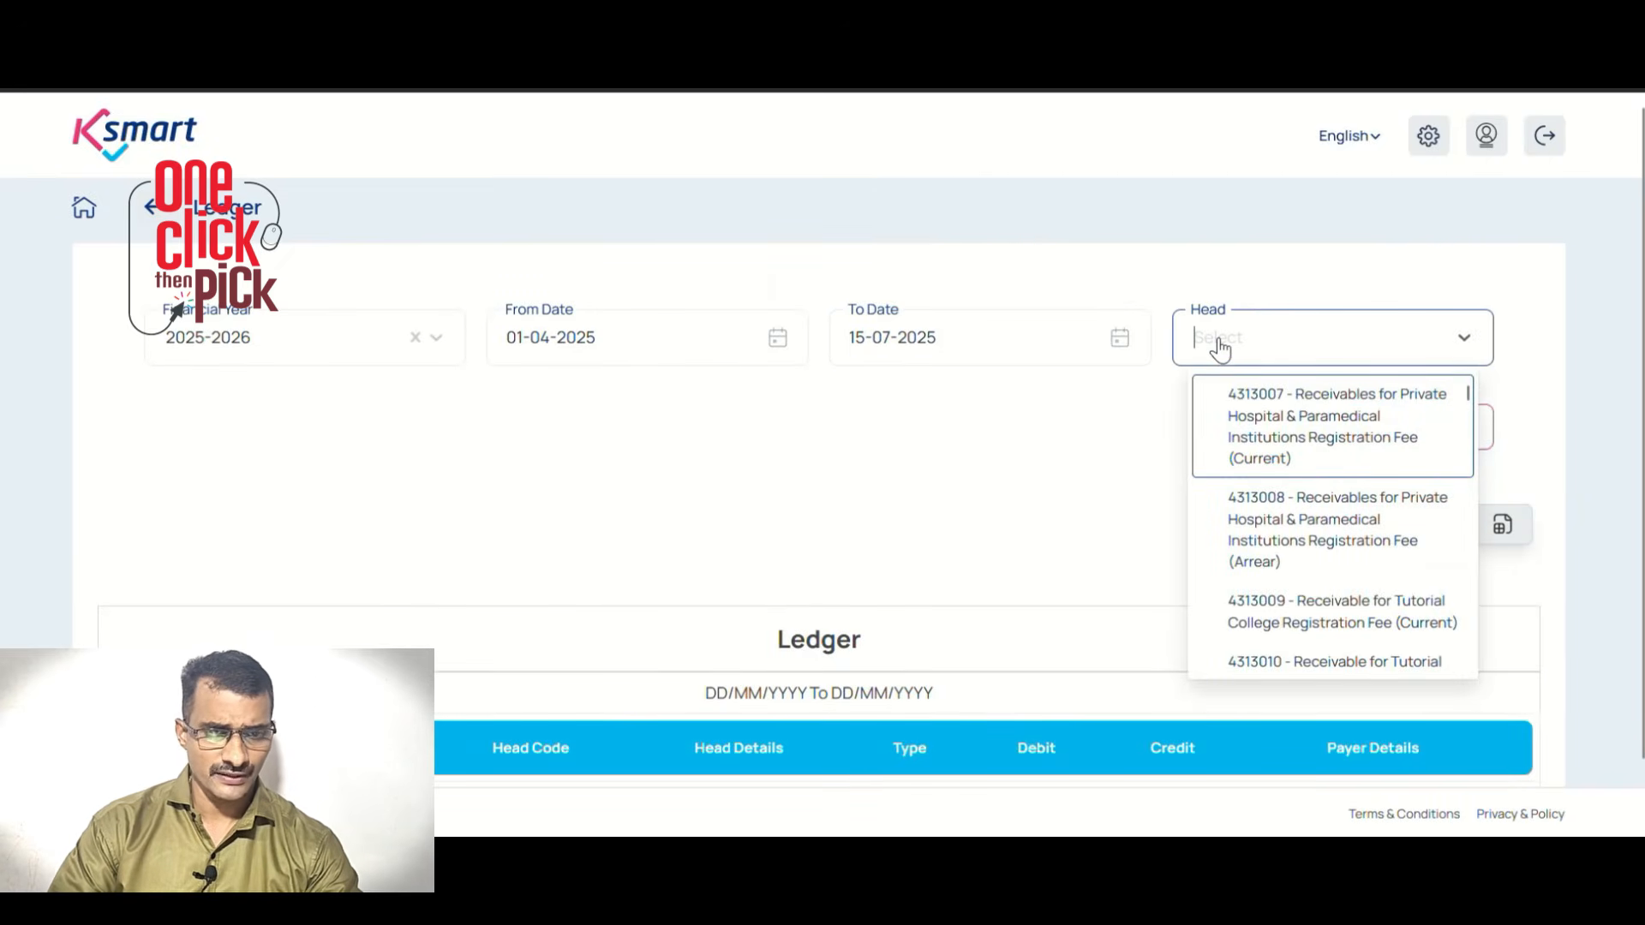
pyautogui.write('350')
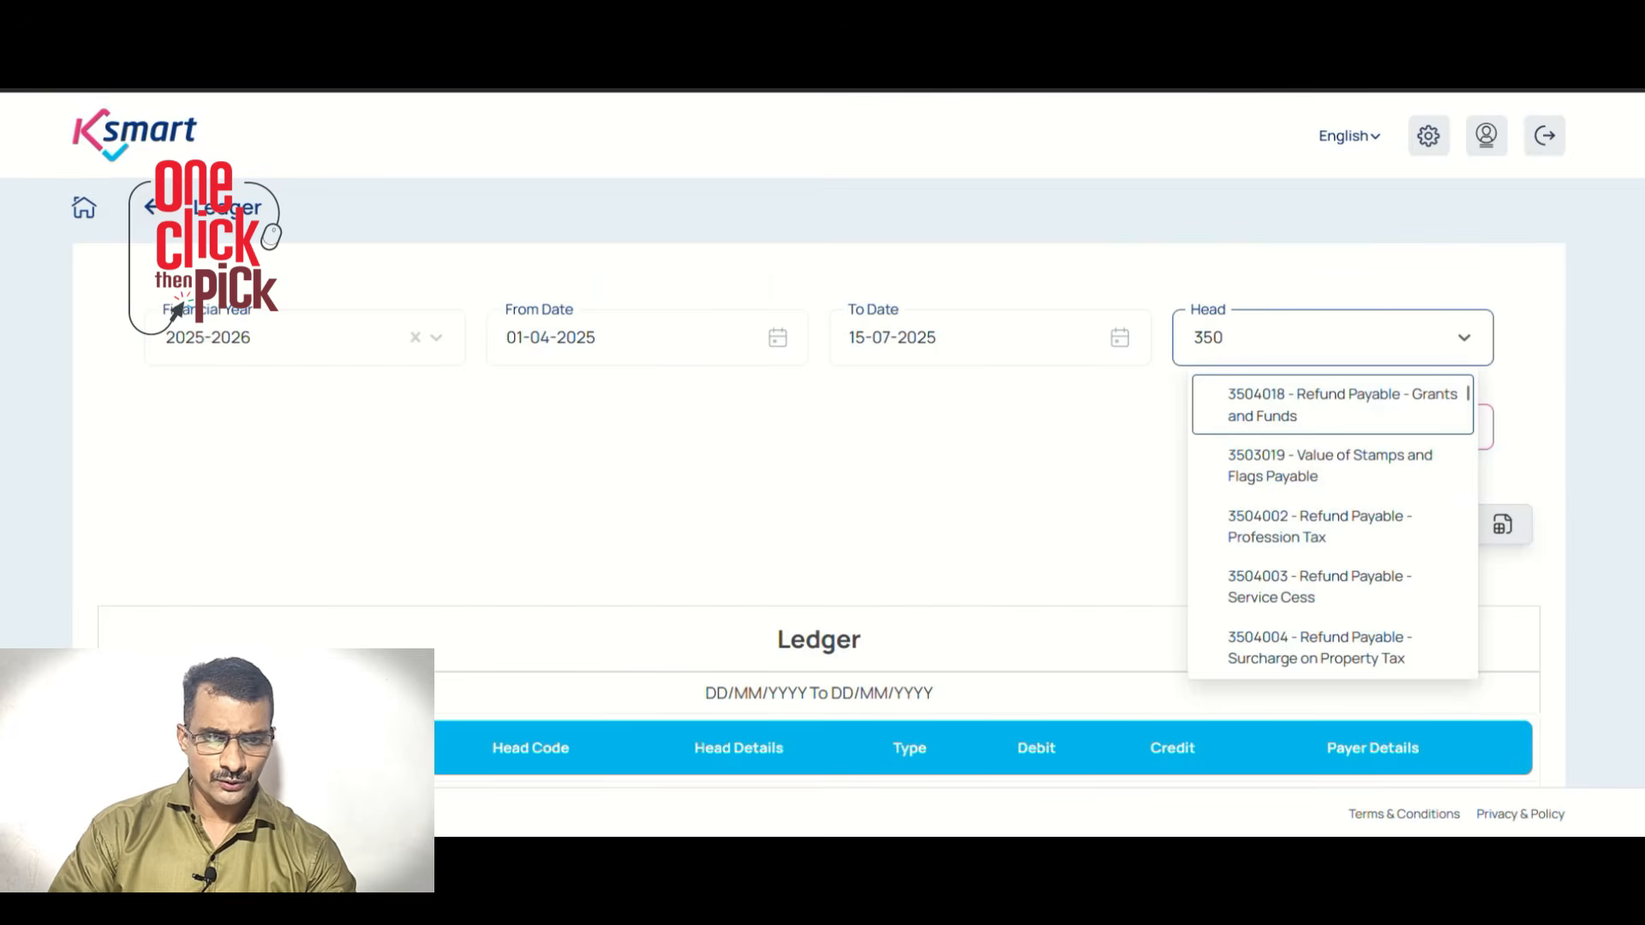
pyautogui.write('130')
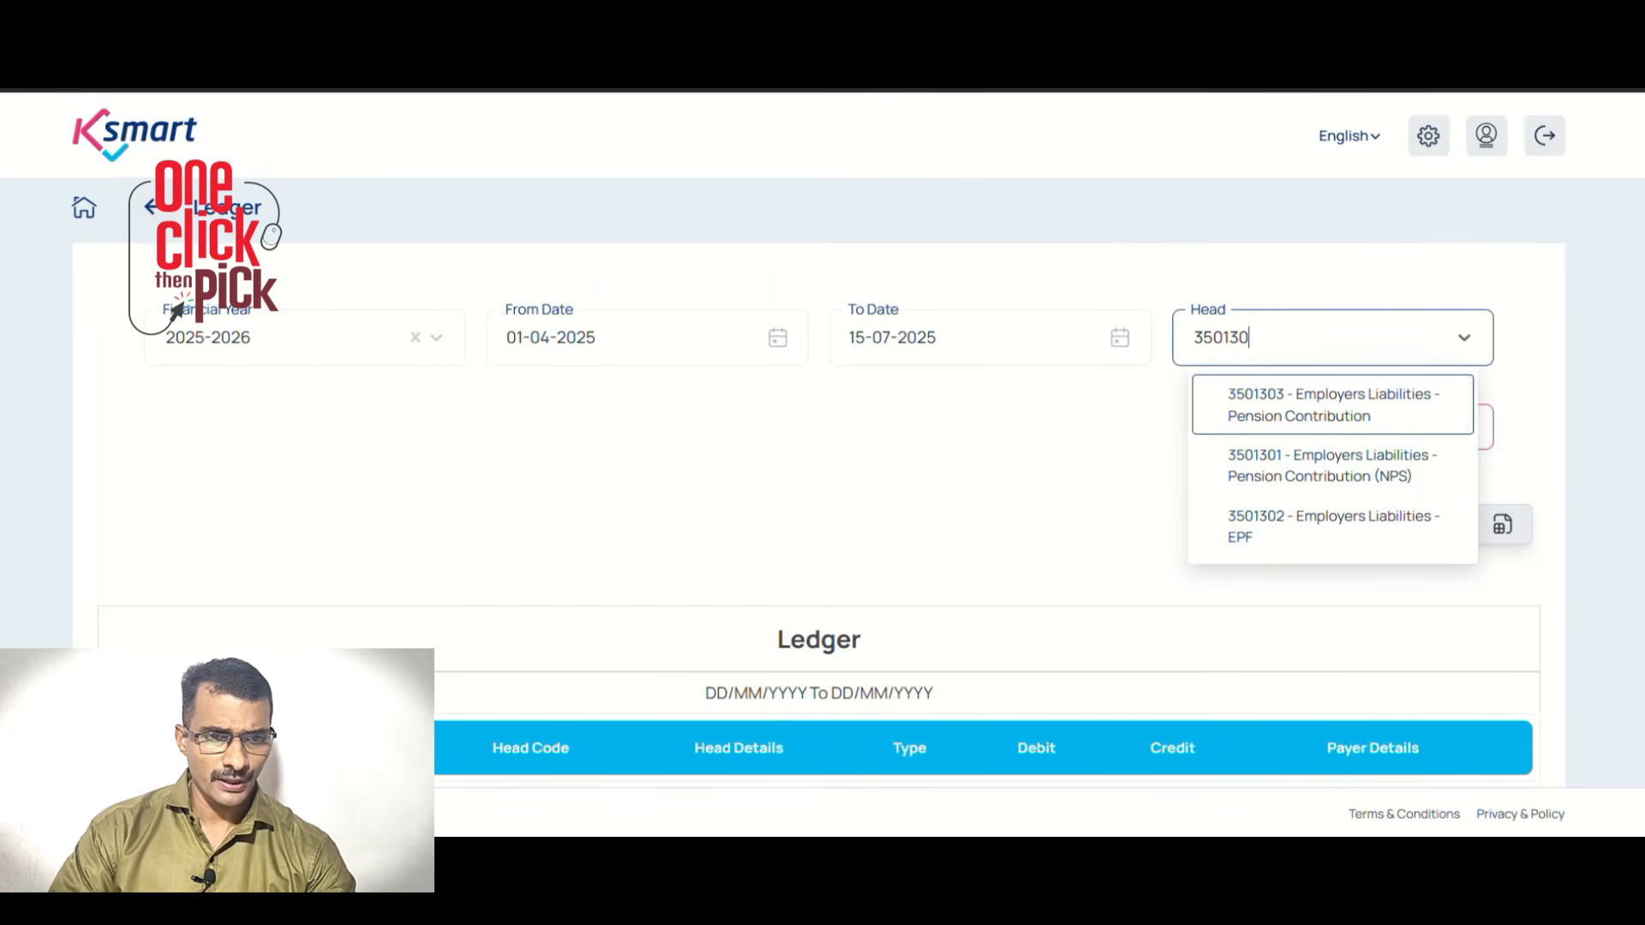
pyautogui.write('2')
pyautogui.click(1280, 418)
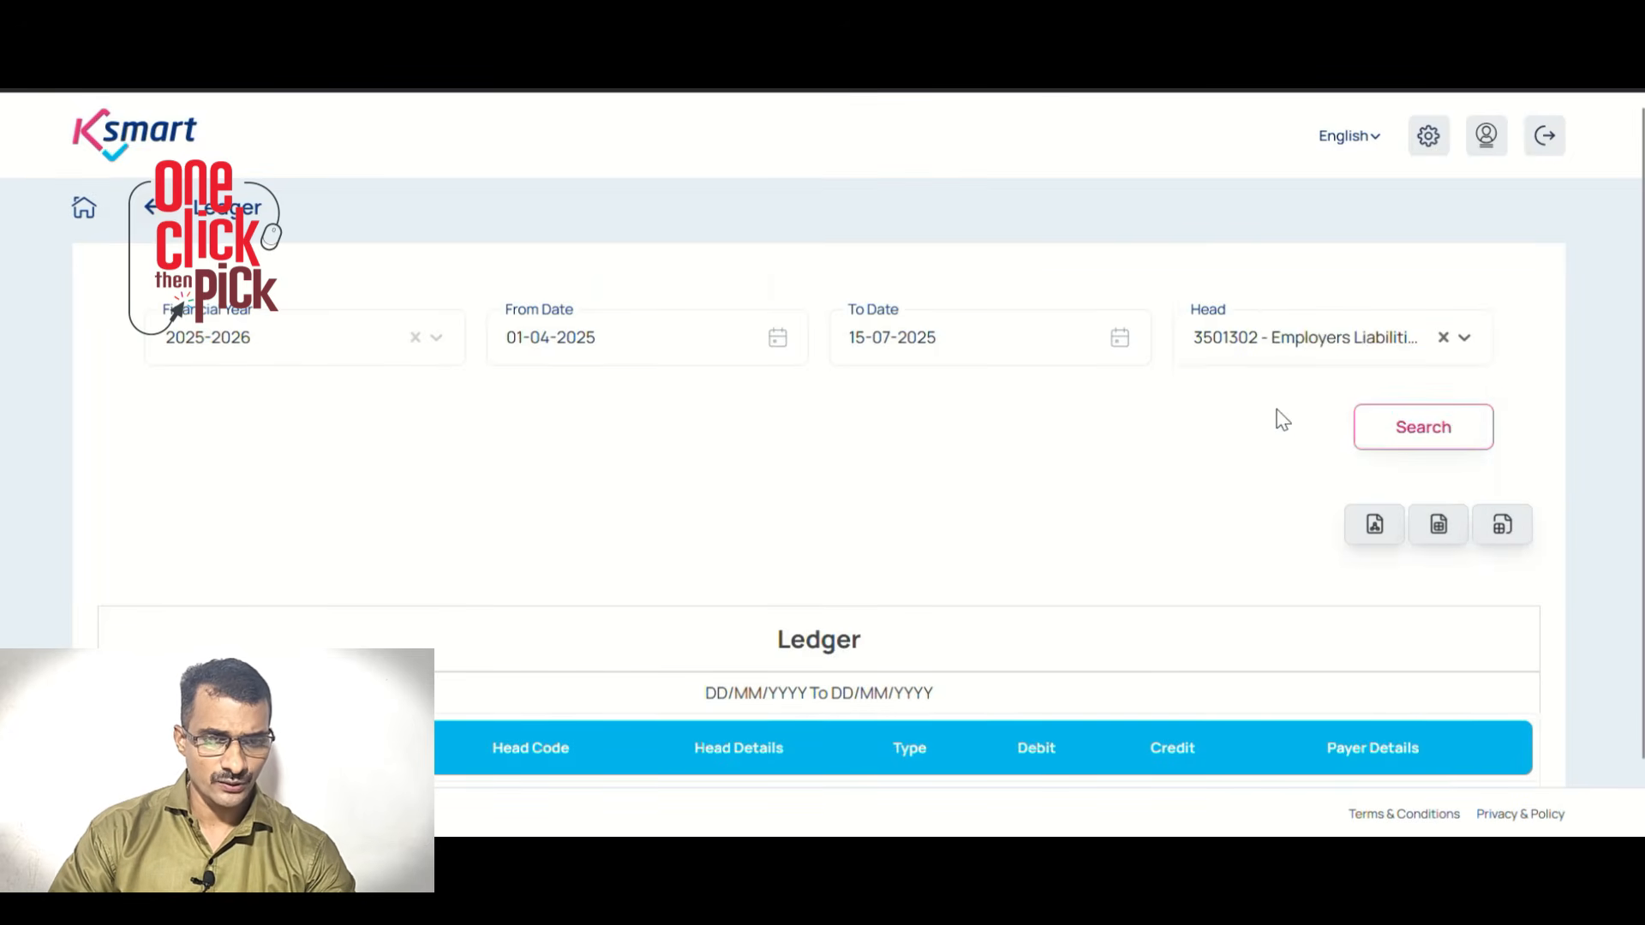
# Search the 3501302 ledger and check the RECEIPT entry crediting 5400 with the June 2025 remark
pyautogui.click(1427, 441)
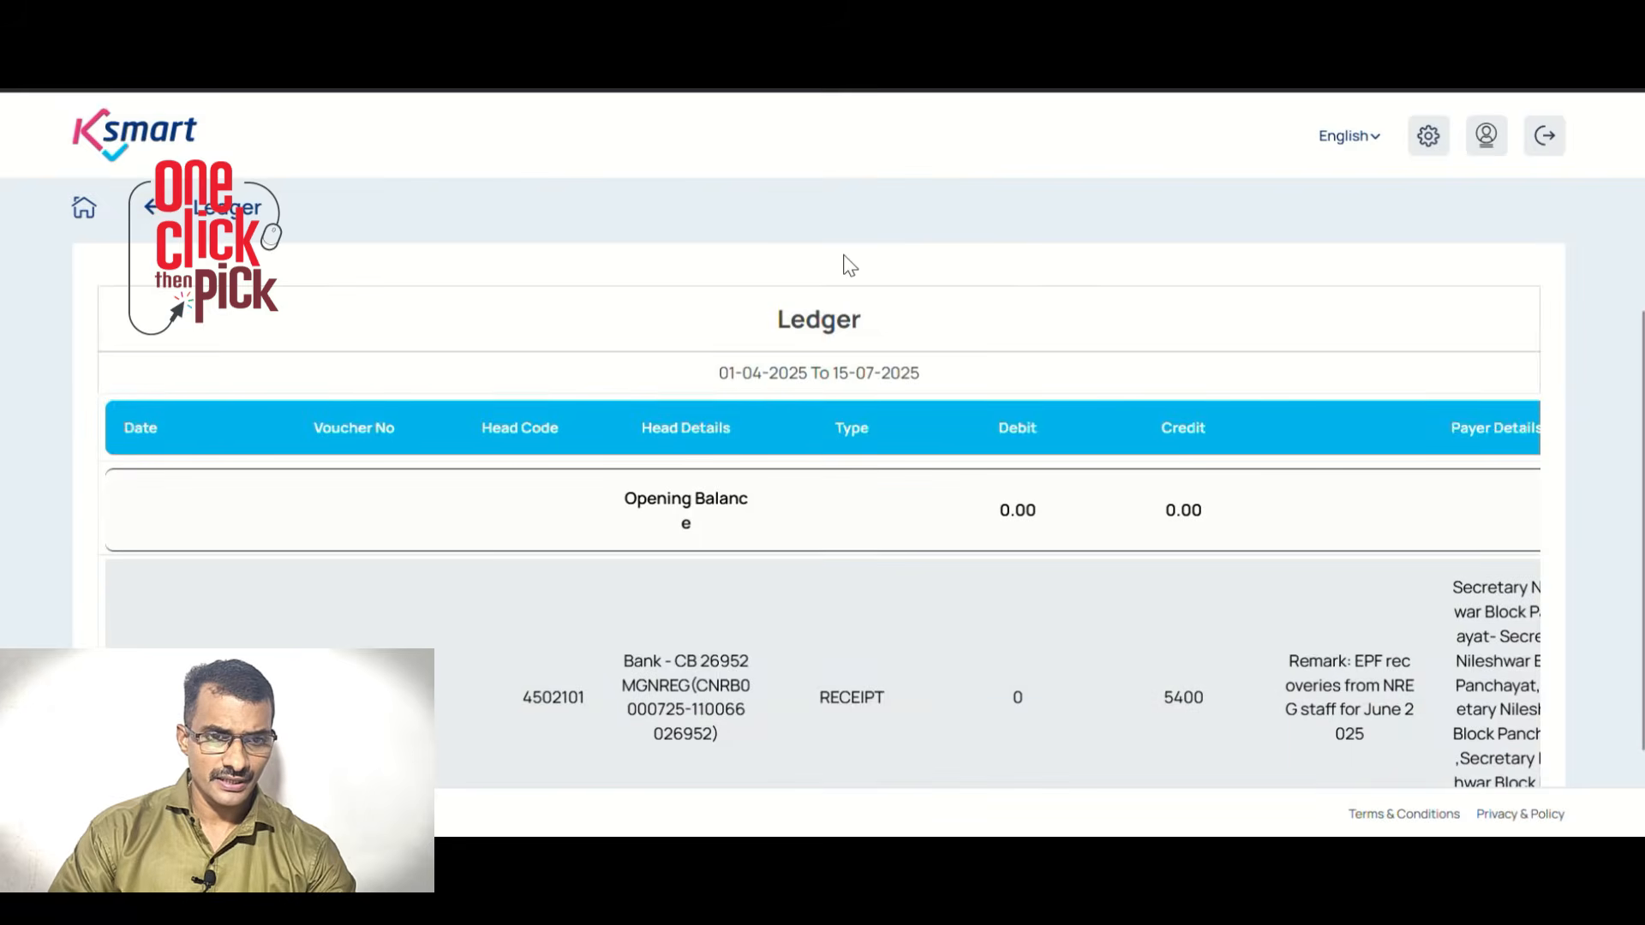
pyautogui.scroll(-1, 848, 266)
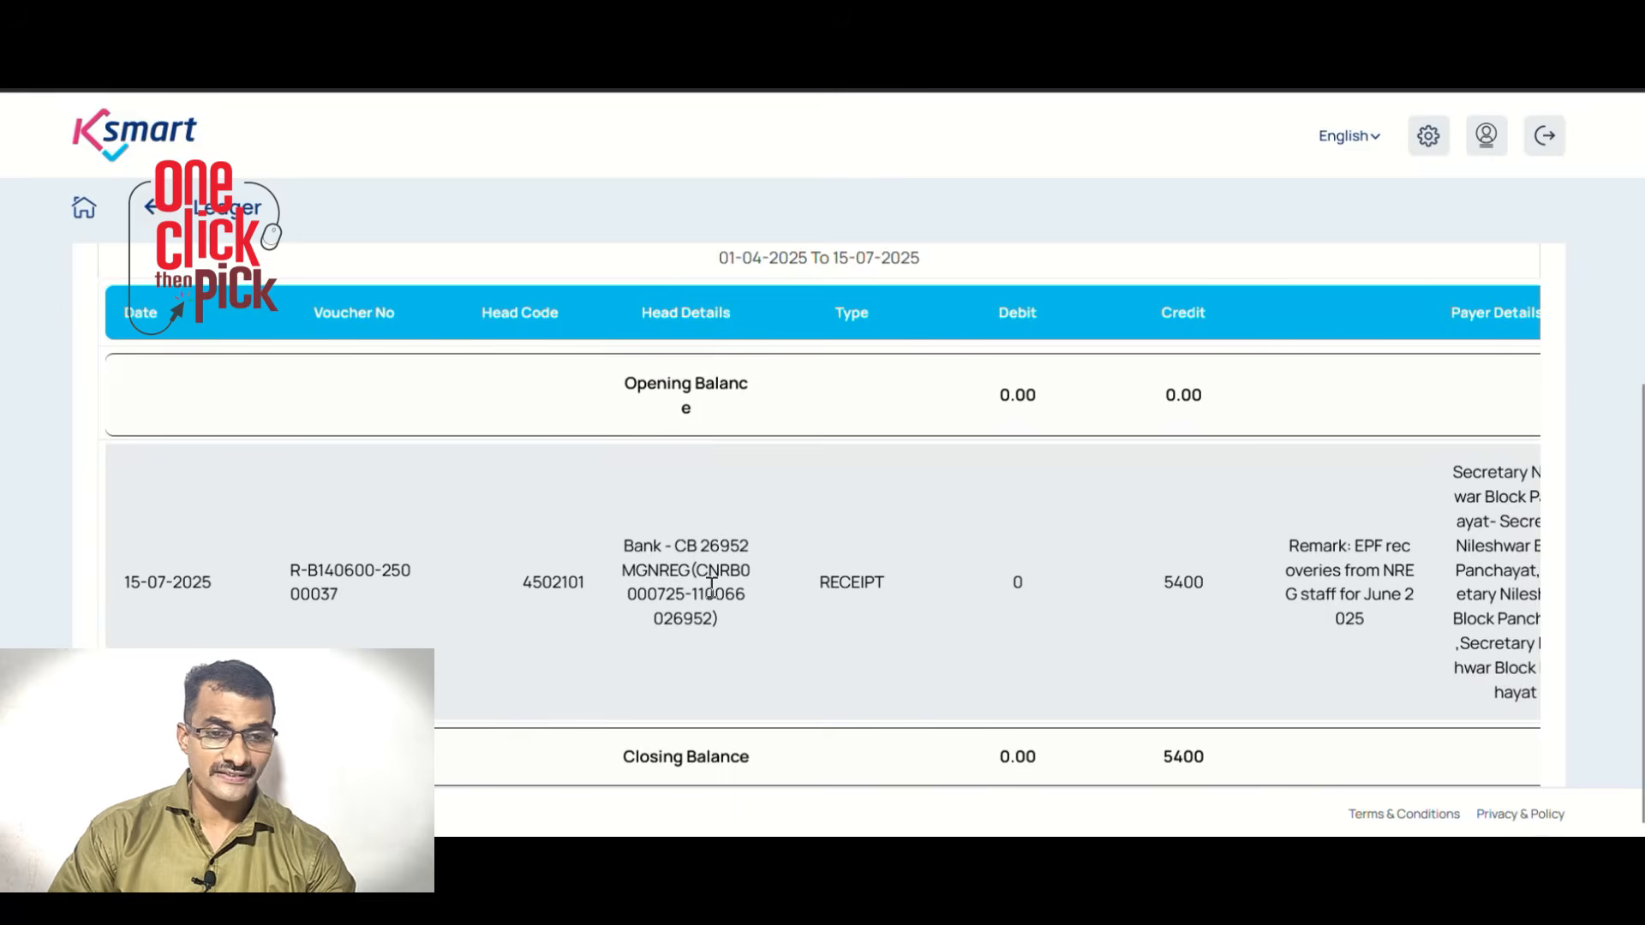
pyautogui.moveTo(837, 582); pyautogui.dragTo(902, 592)
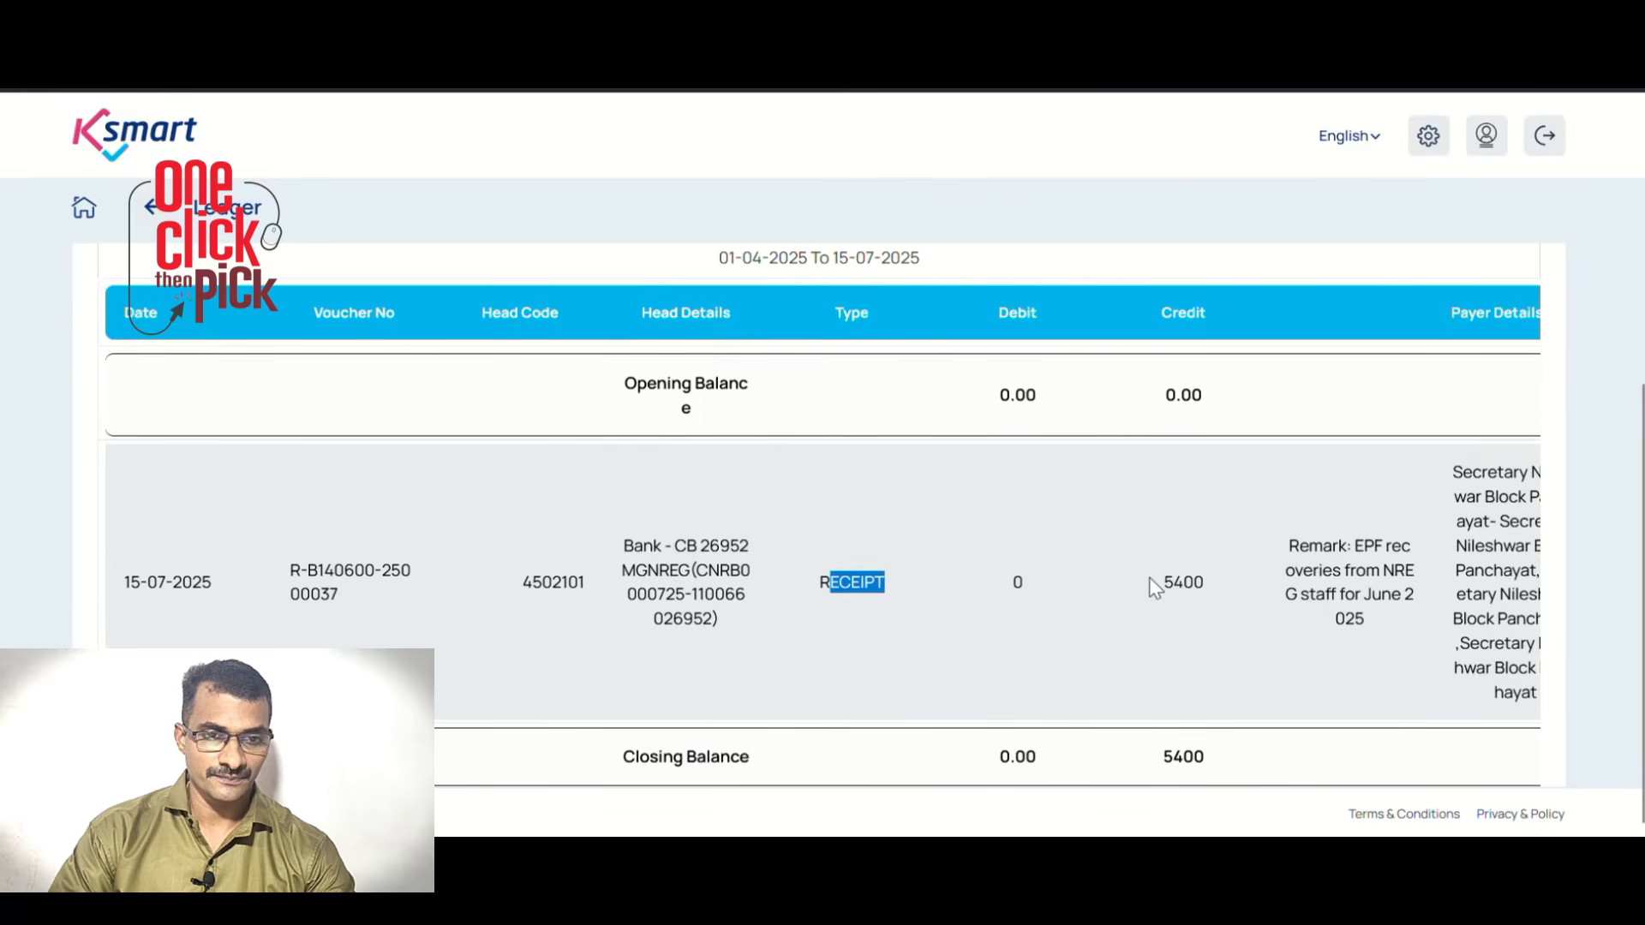
pyautogui.moveTo(1152, 582); pyautogui.dragTo(1200, 582)
pyautogui.moveTo(1335, 545); pyautogui.dragTo(1406, 625)
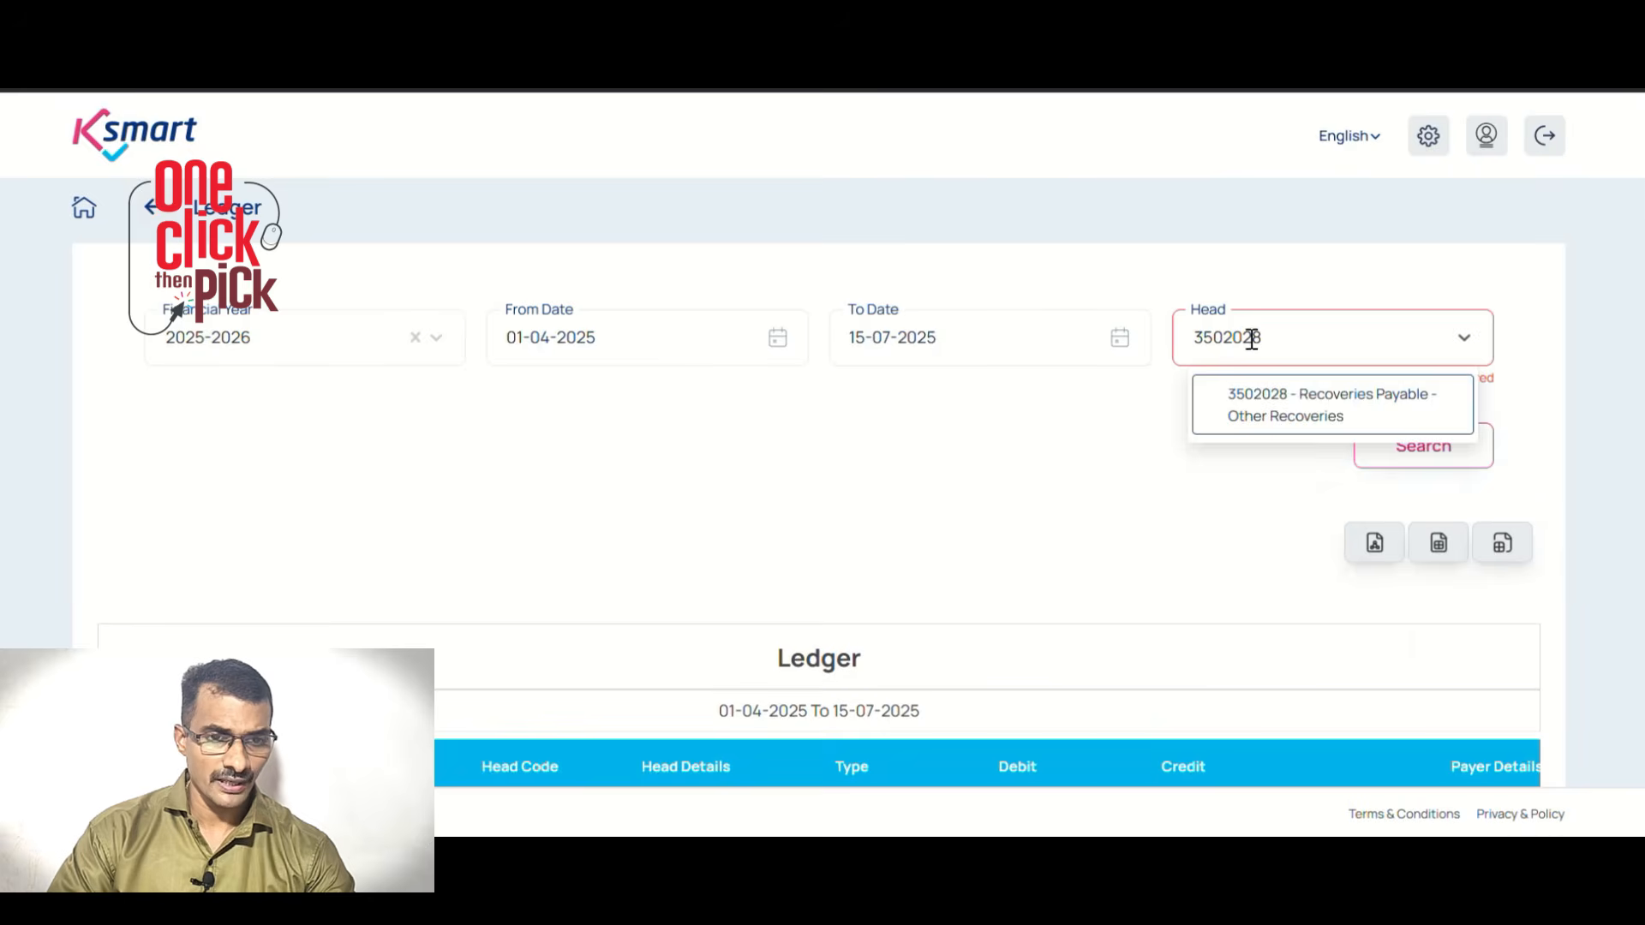
# Search head 3502028 - Other Recoveries and check its bank RECEIPT entry and remark
pyautogui.click(1328, 404)
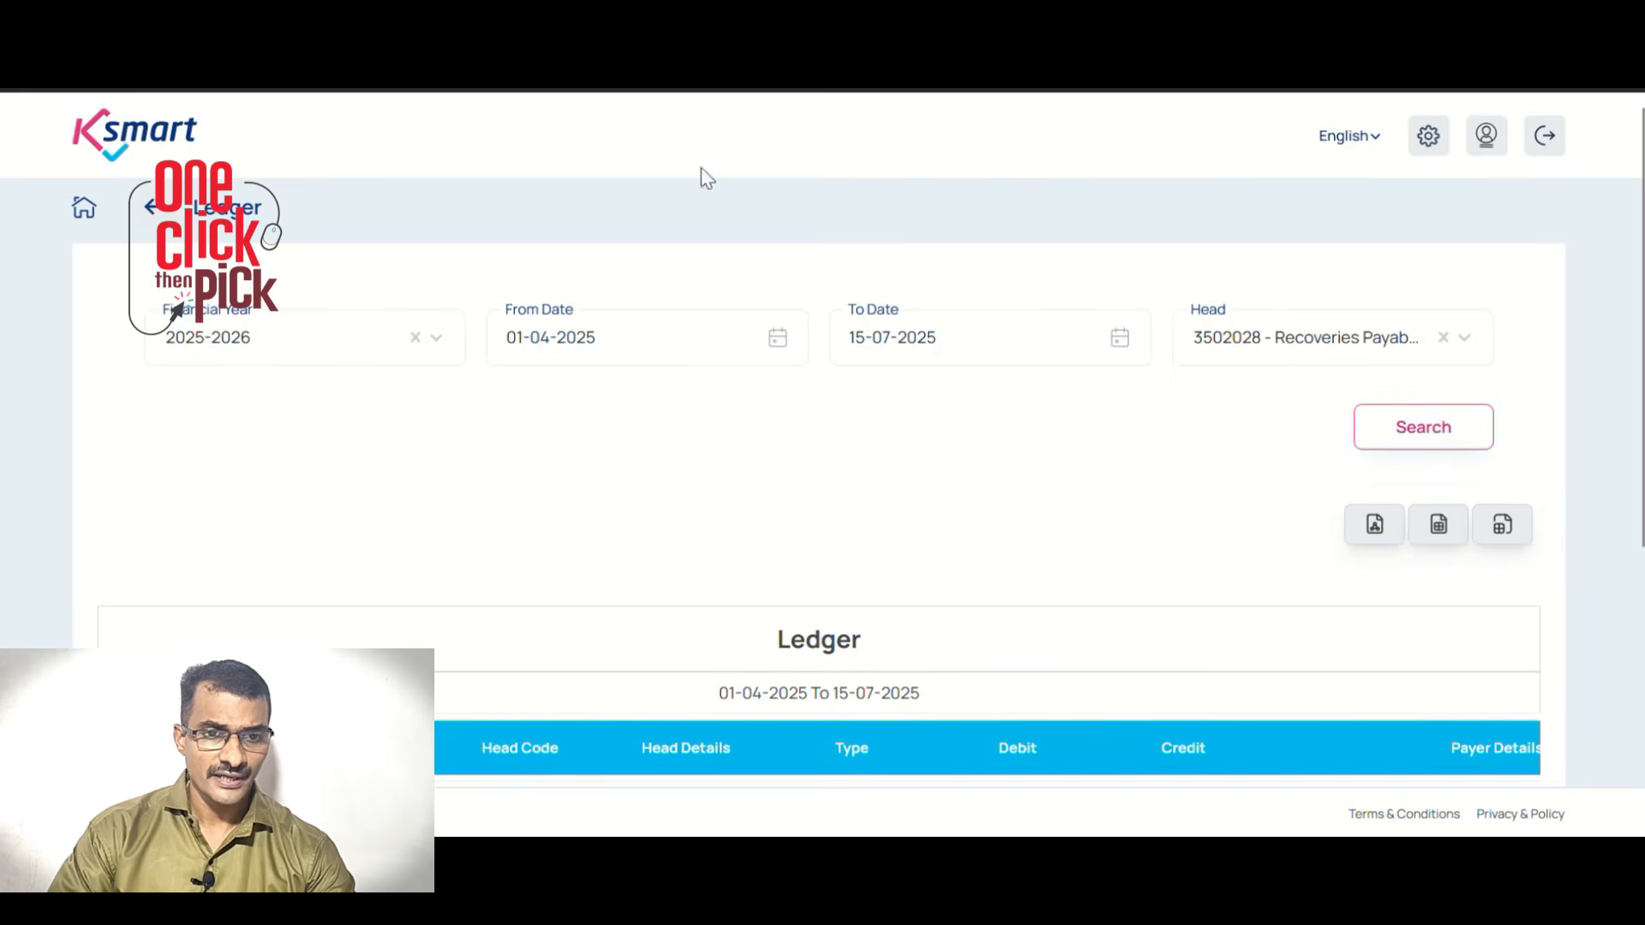
pyautogui.click(1410, 433)
pyautogui.scroll(-10, 1190, 433)
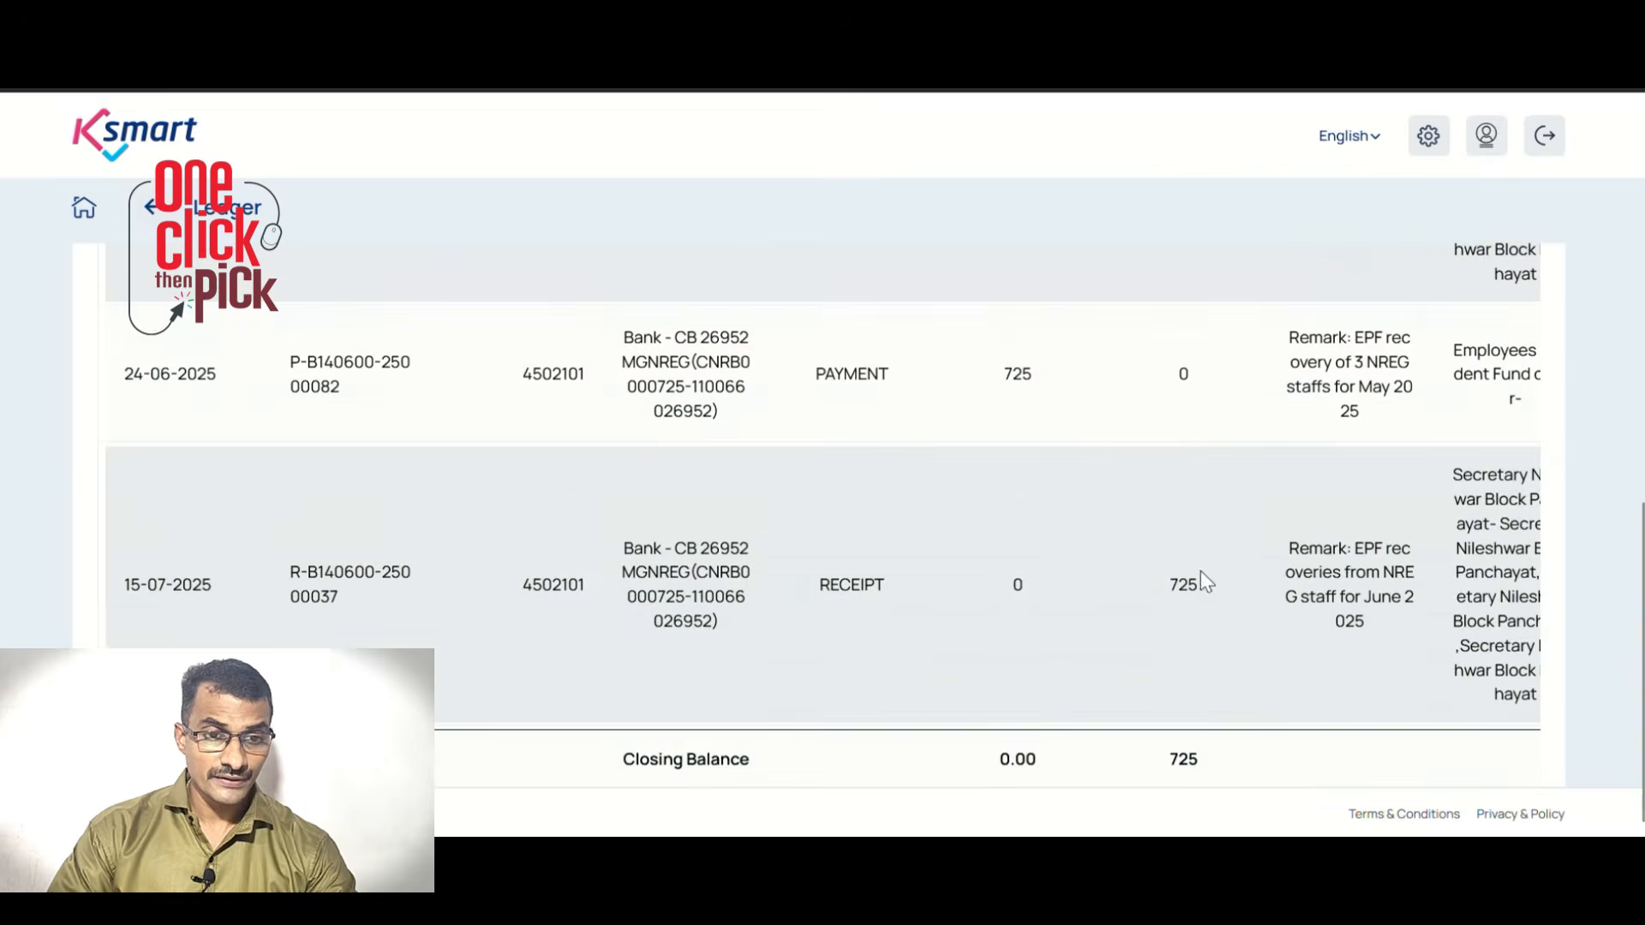
pyautogui.moveTo(625, 548); pyautogui.dragTo(1171, 584)
pyautogui.moveTo(1332, 548); pyautogui.dragTo(1414, 624)
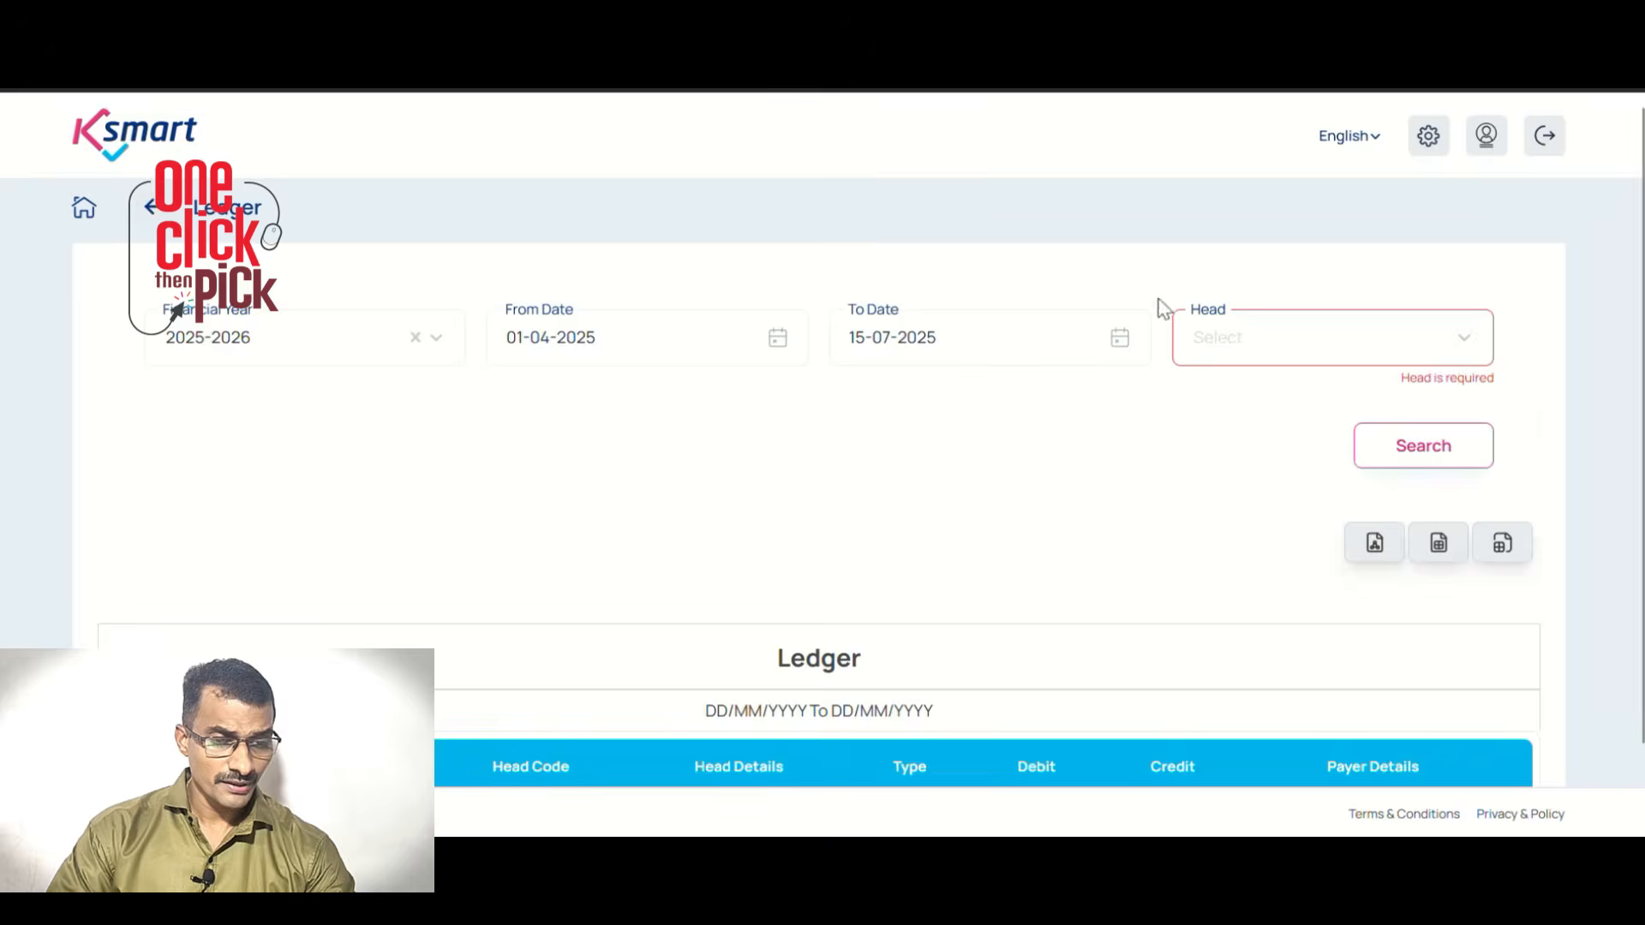
# Search head 3502021 - LSR and confirm the receipt crediting 5400 with the June 2025 remark
pyautogui.click(1217, 338)
pyautogui.write('3502021')
pyautogui.click(1328, 402)
pyautogui.click(1441, 431)
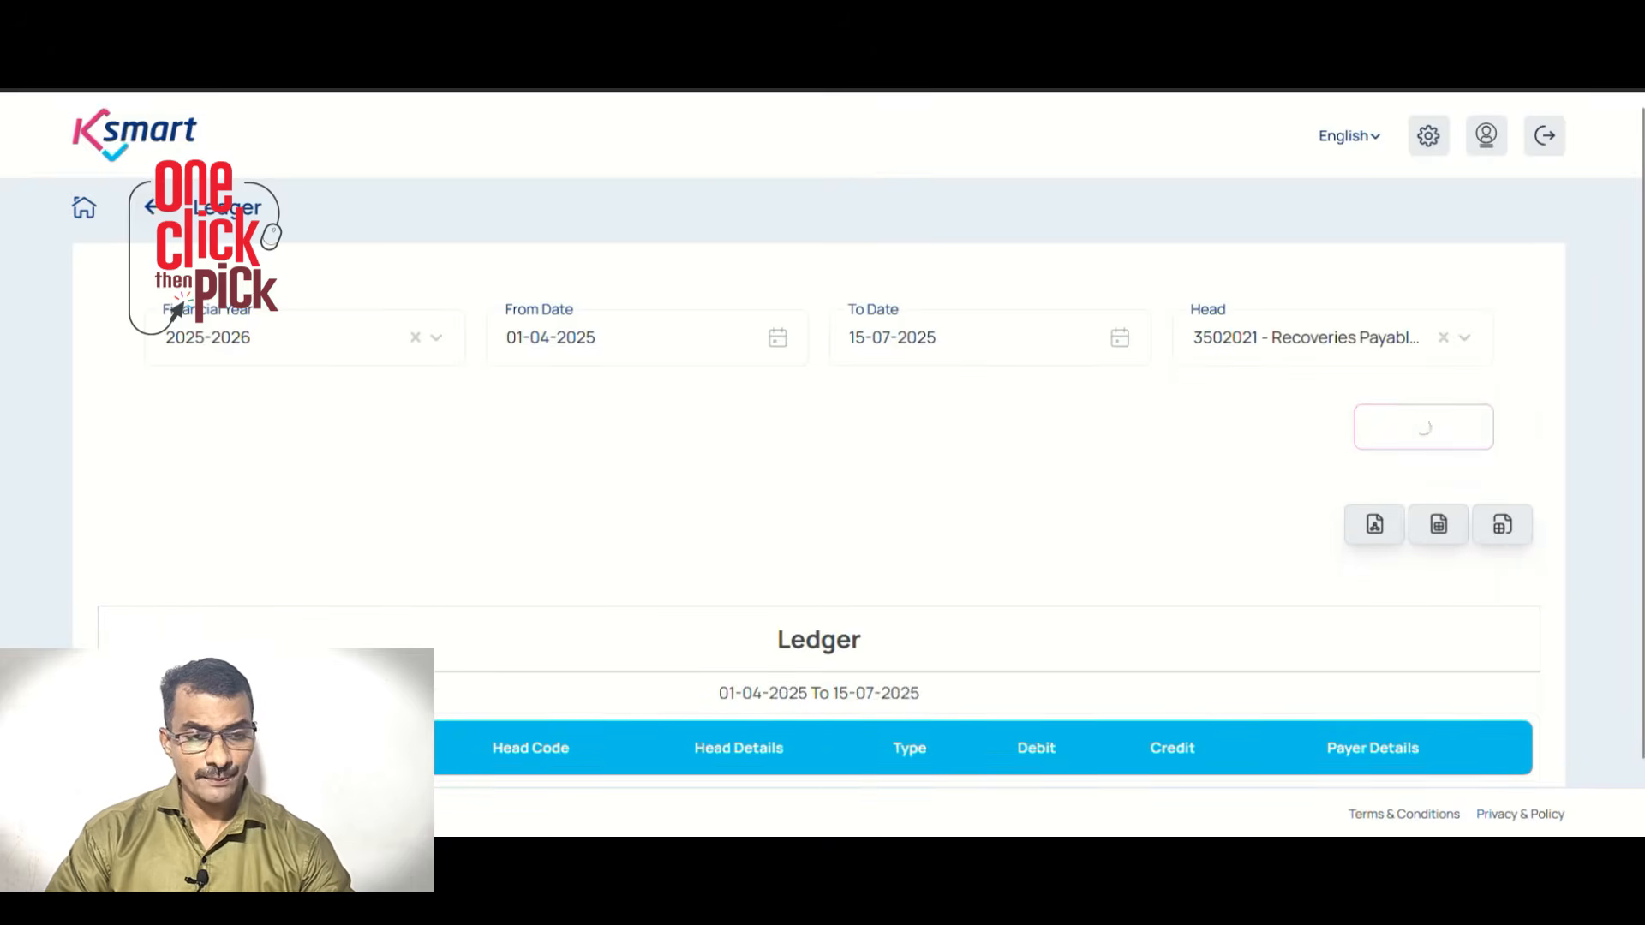
pyautogui.scroll(-1, 910, 233)
pyautogui.scroll(-4, 1229, 341)
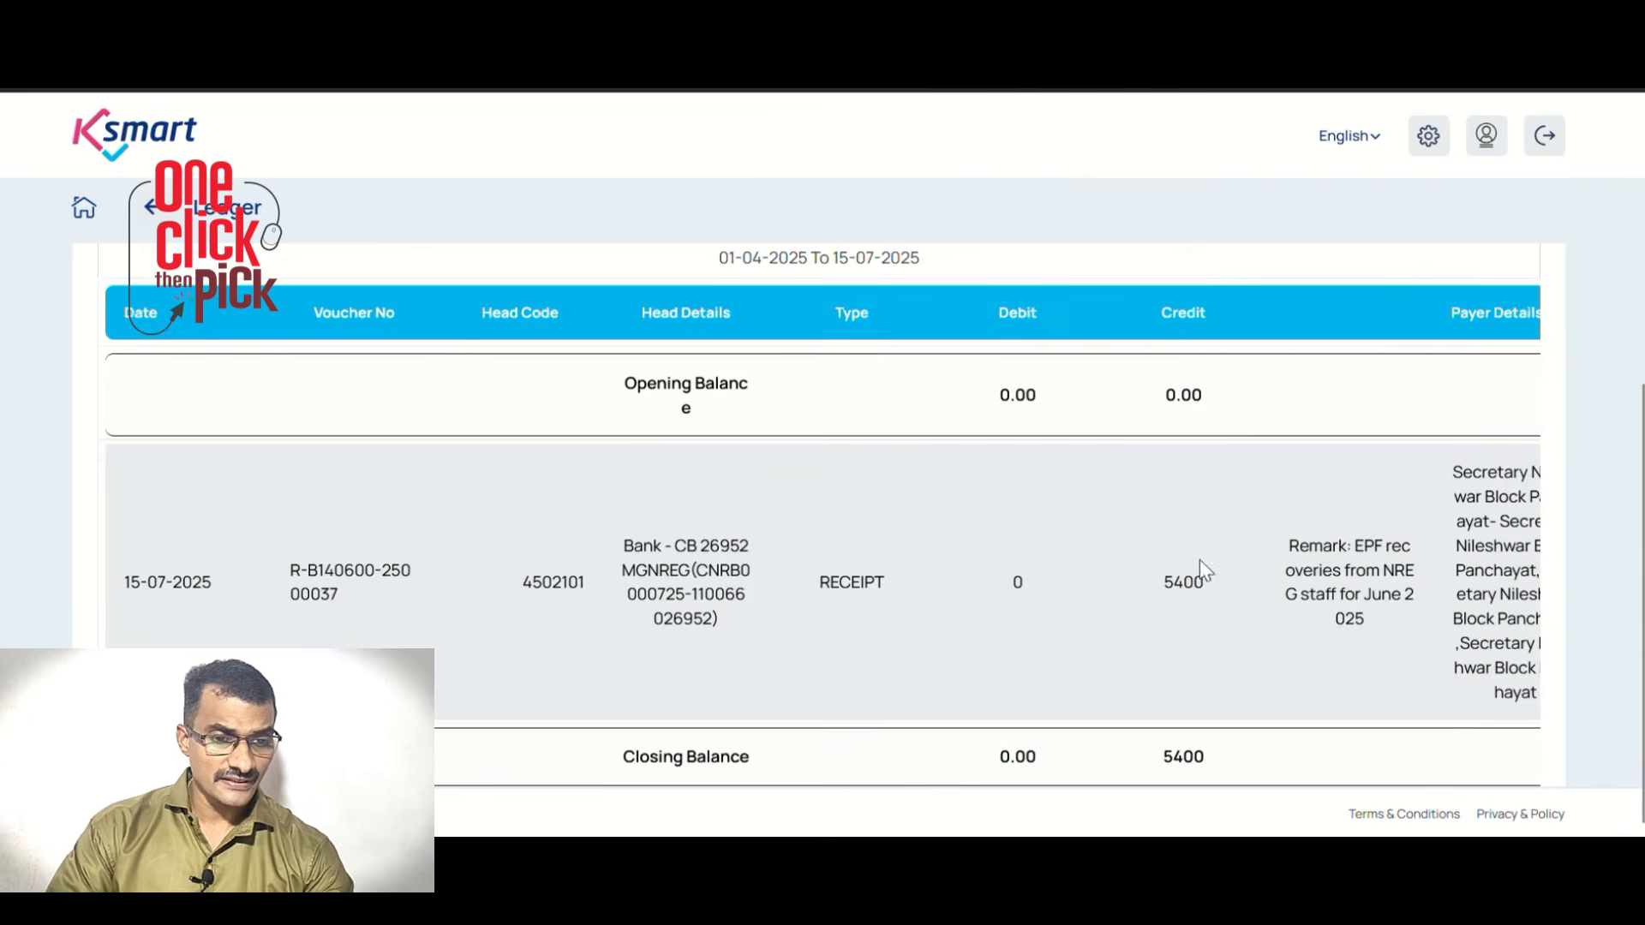
pyautogui.moveTo(1174, 582); pyautogui.dragTo(1253, 593)
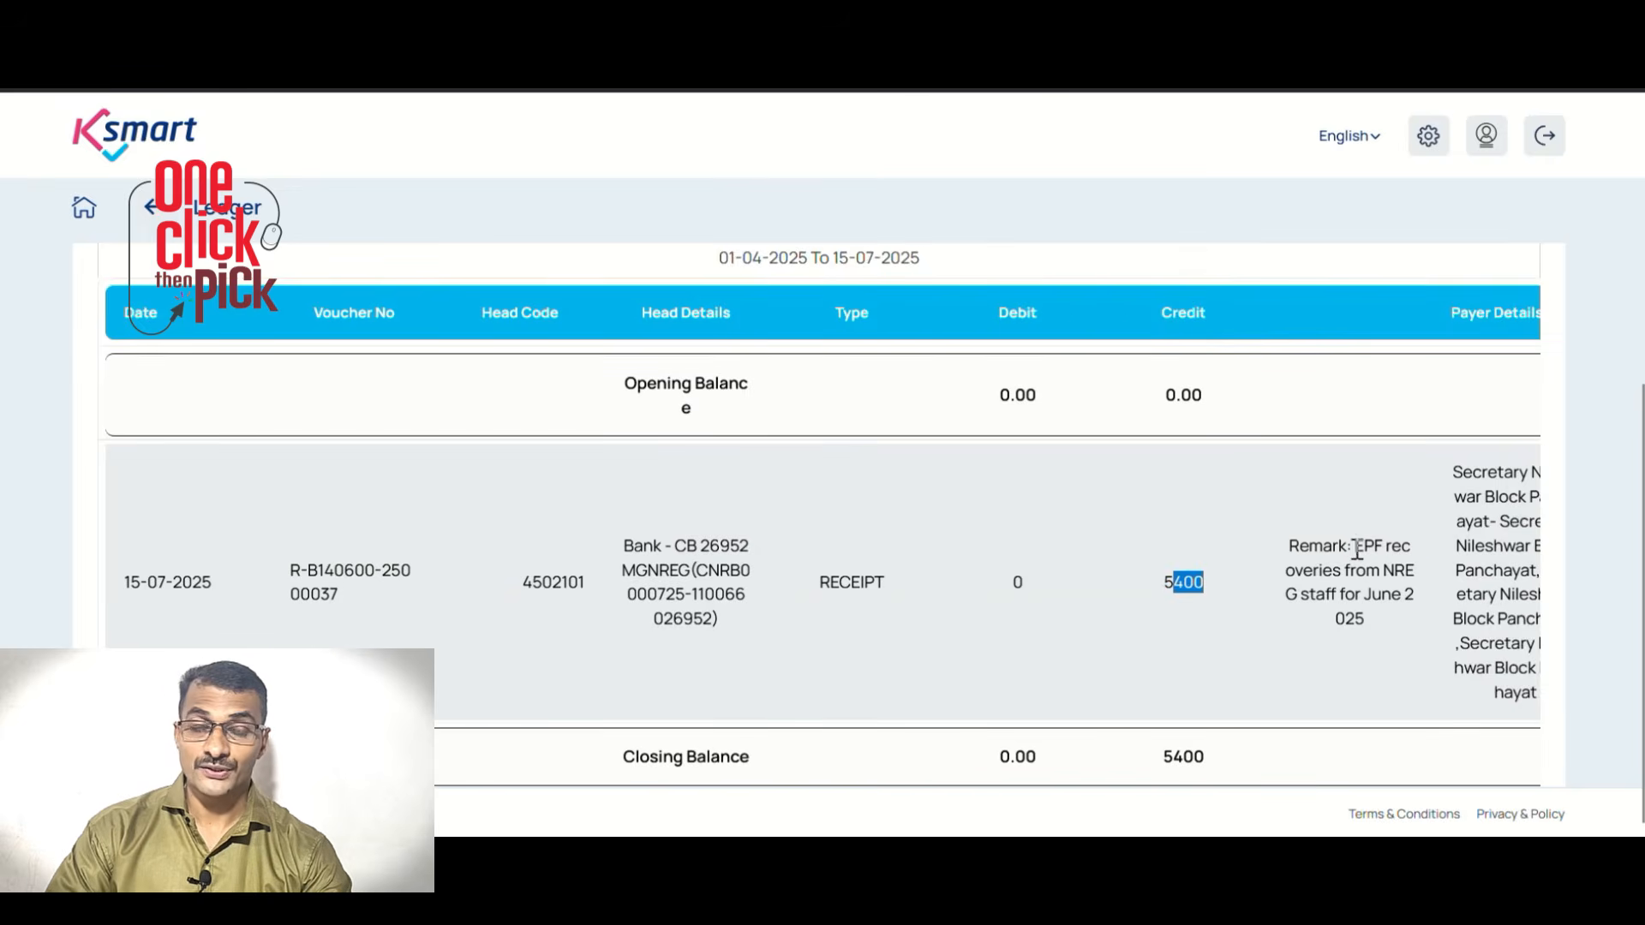
pyautogui.moveTo(1357, 549); pyautogui.dragTo(1401, 628)
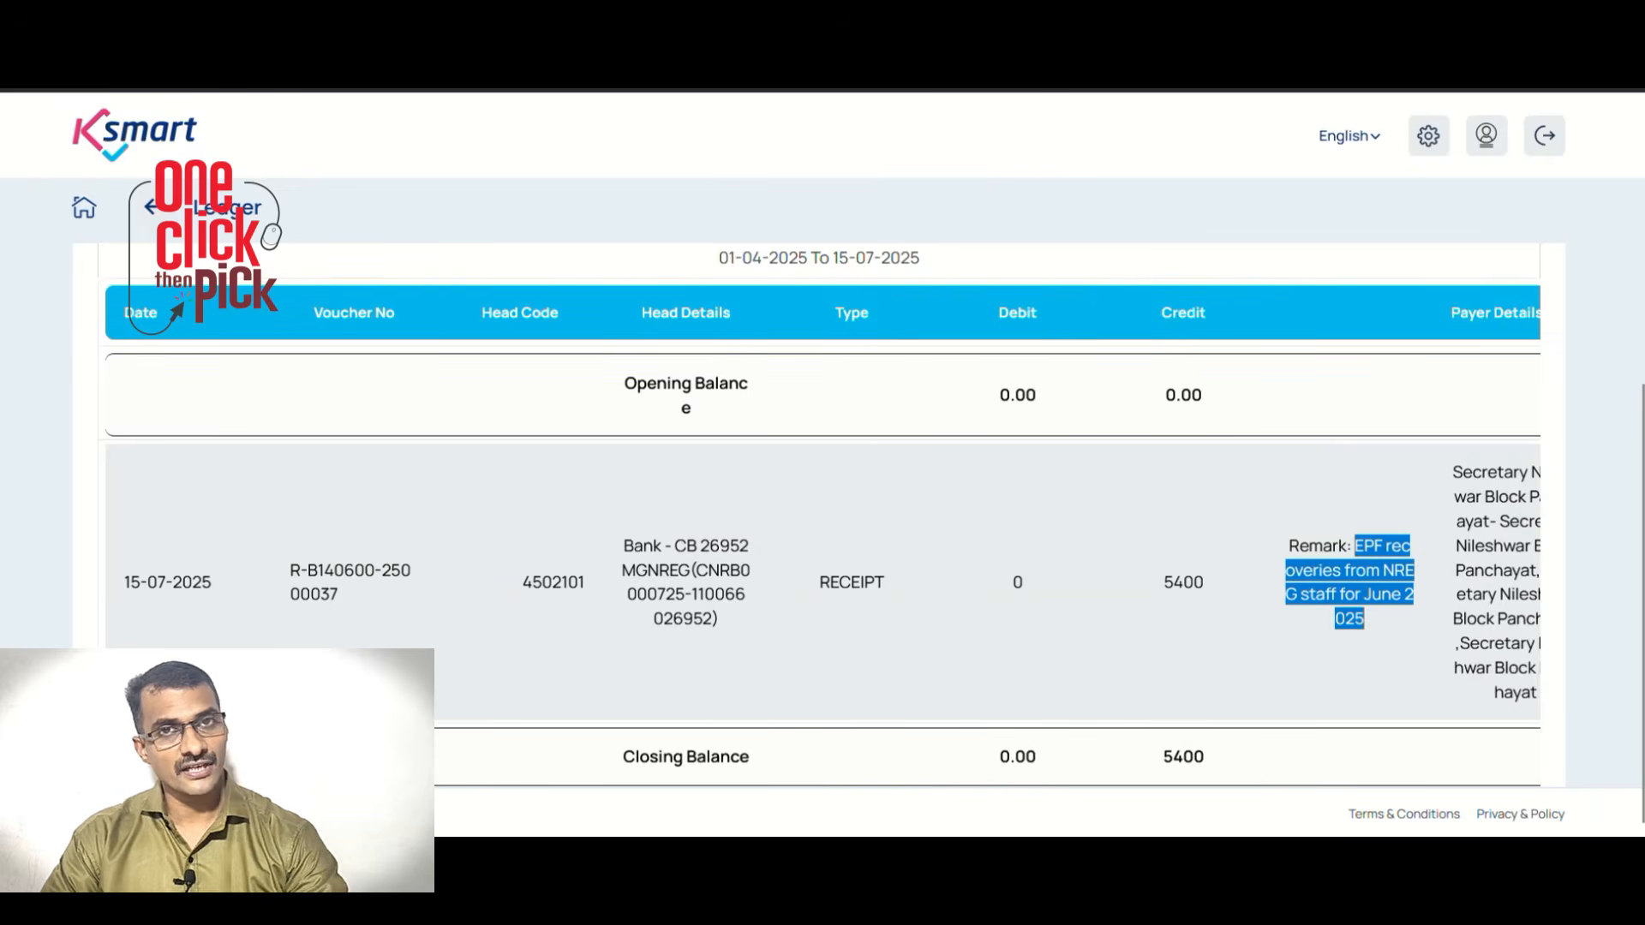
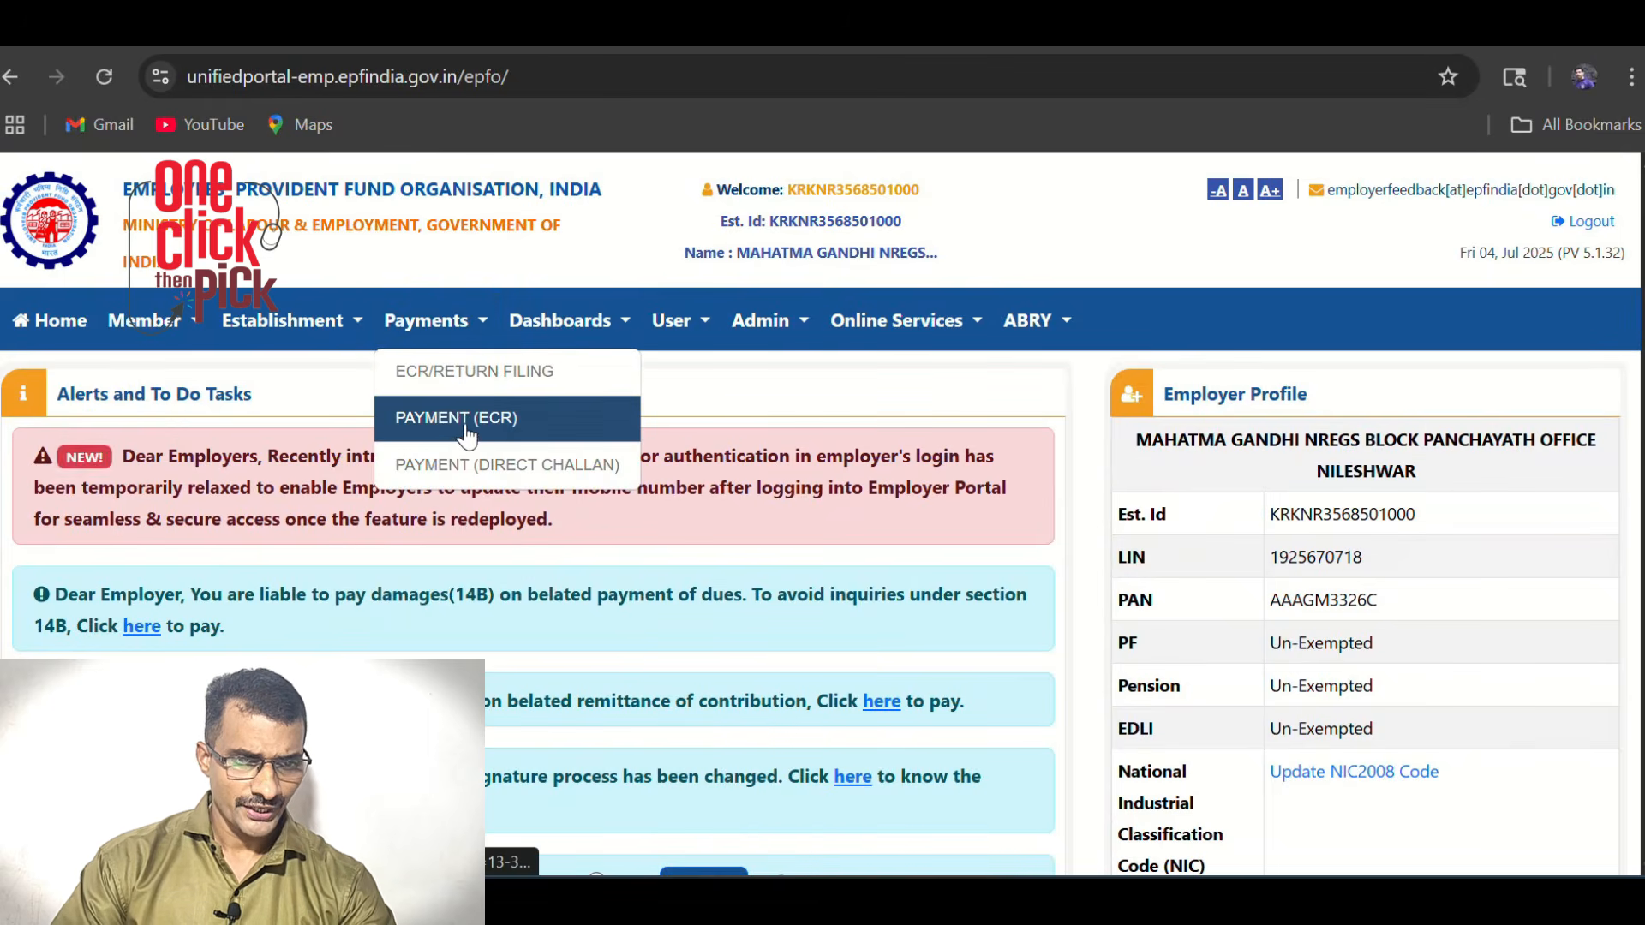
# From the ECR Upload page, download the ECR-type file for wage month June 2025
pyautogui.click(464, 420)
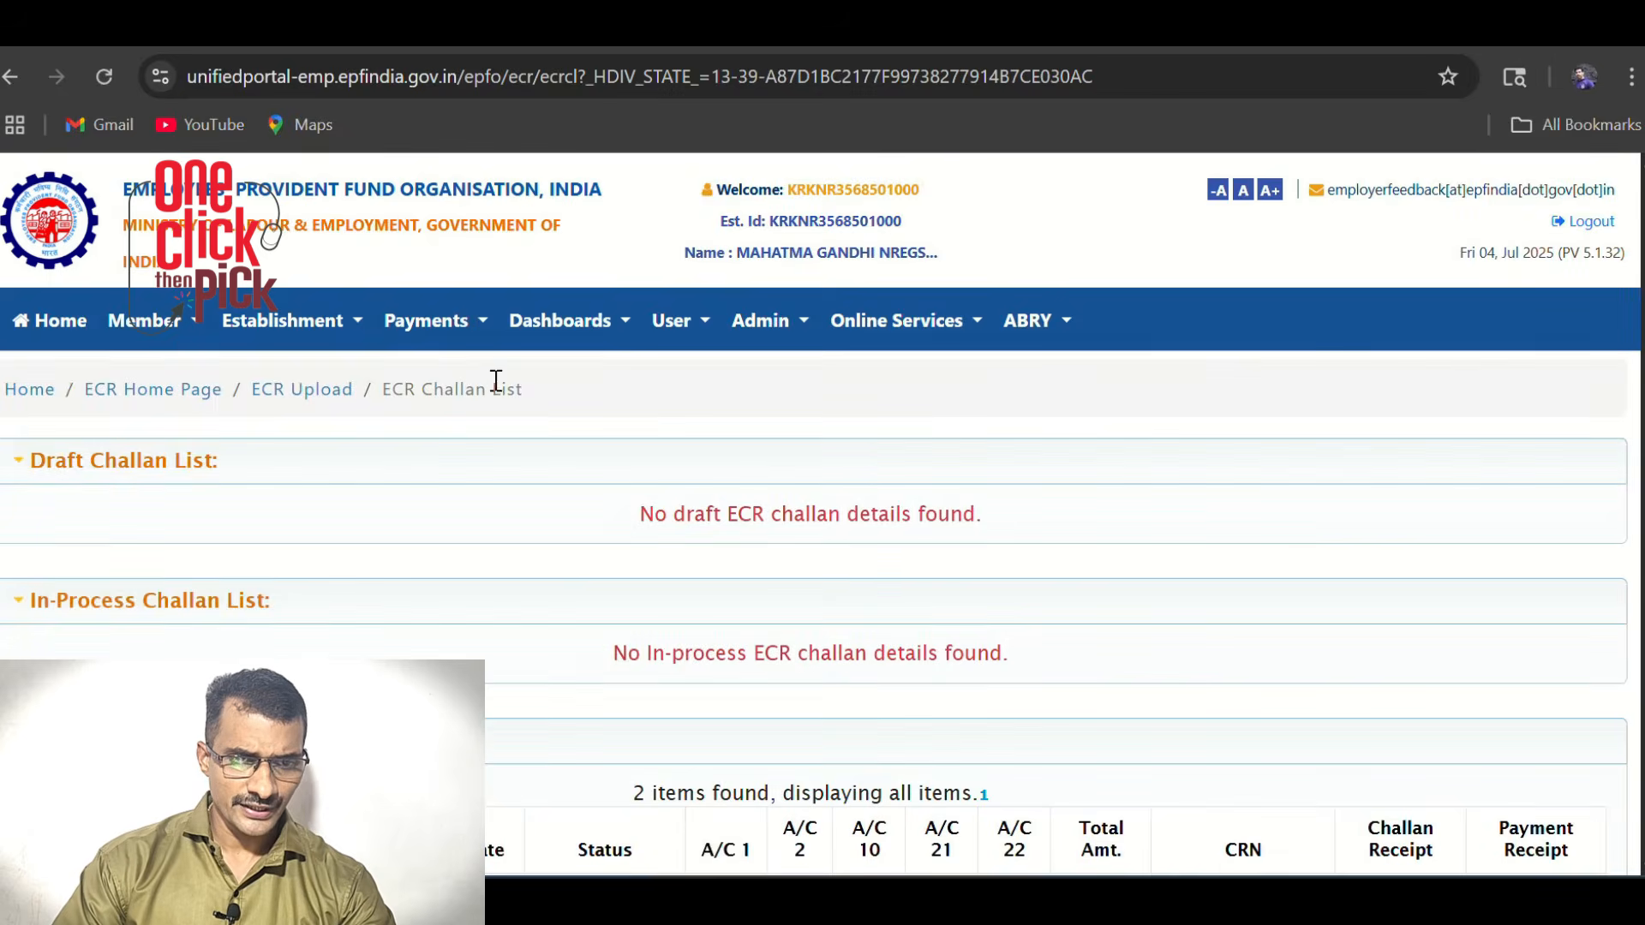
pyautogui.click(302, 390)
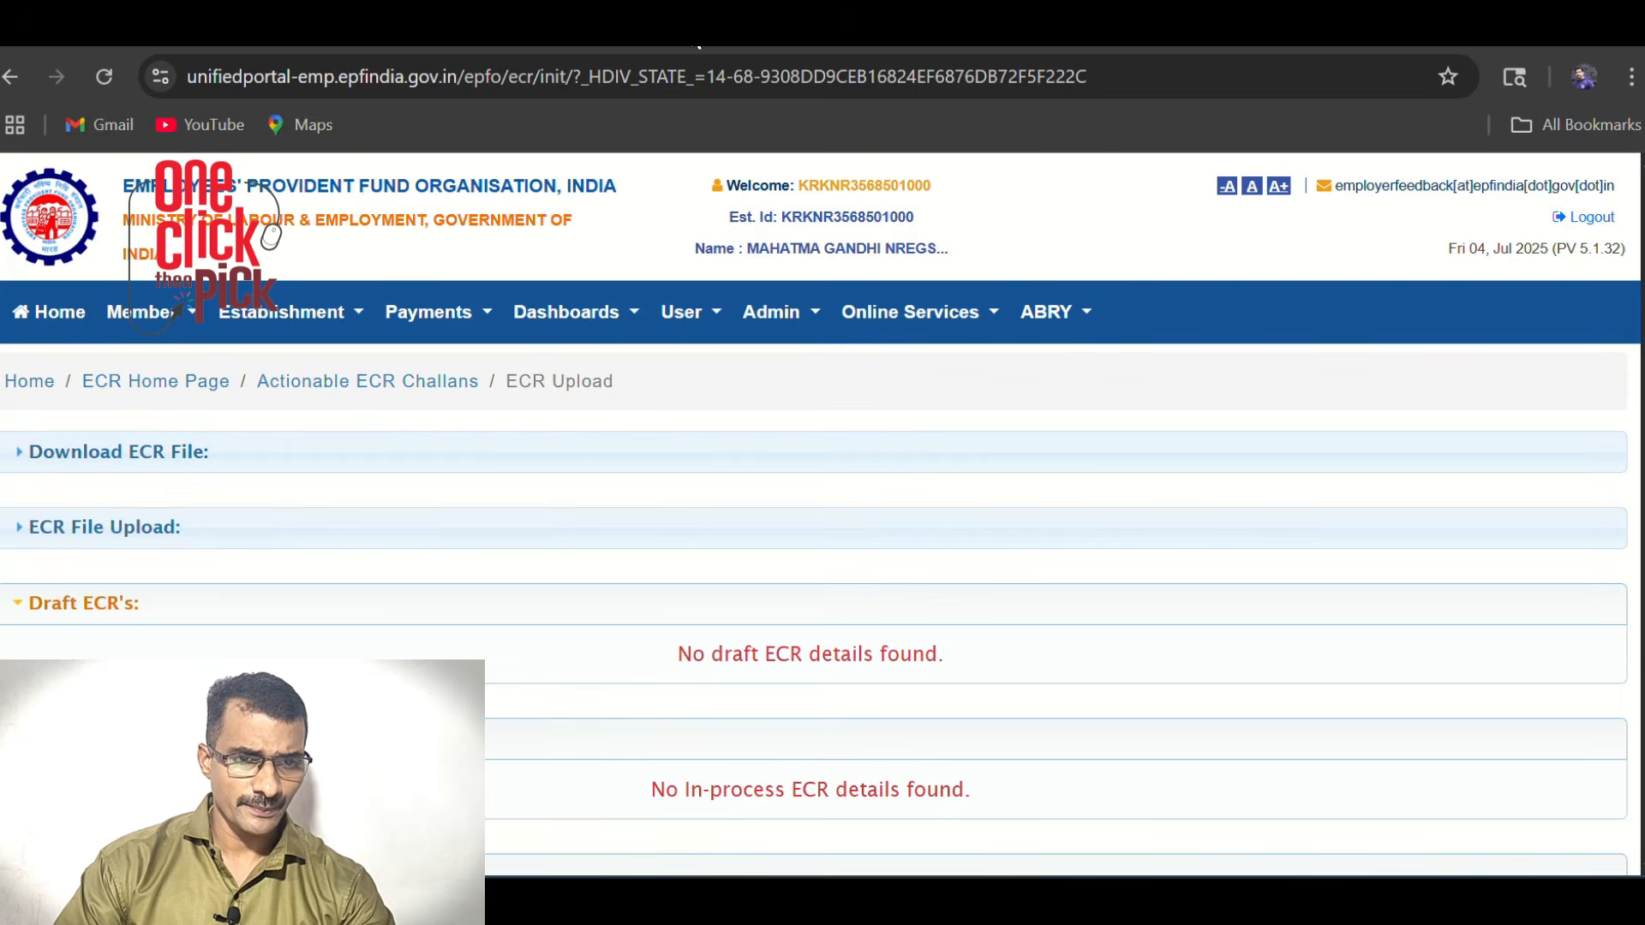
pyautogui.click(150, 462)
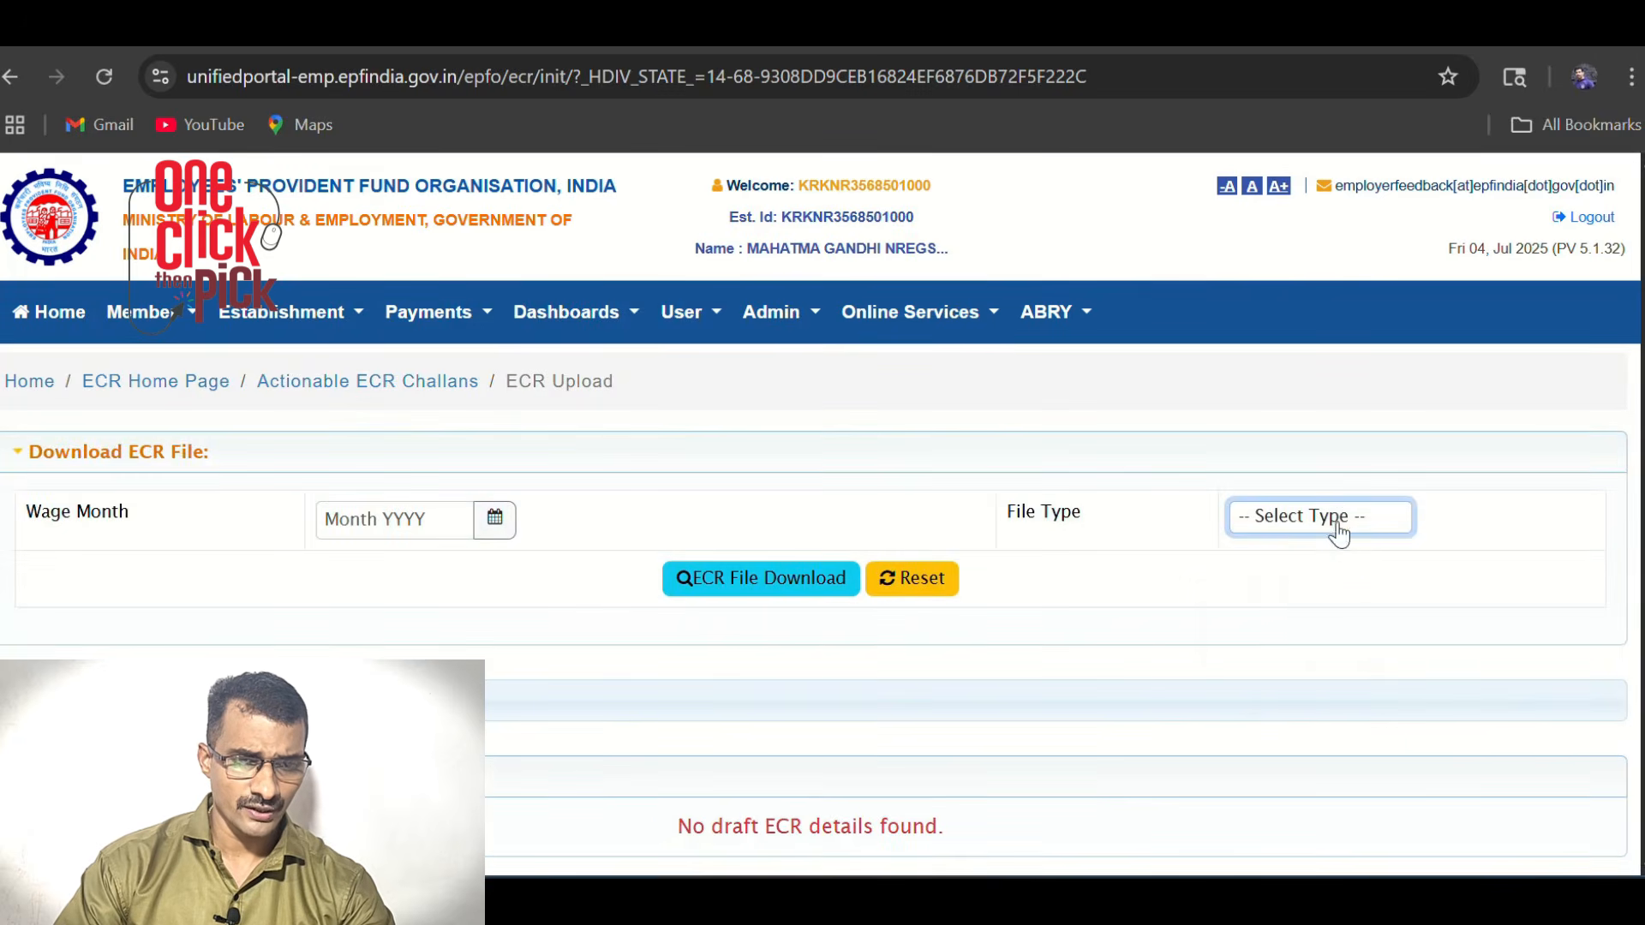
pyautogui.click(1340, 524)
pyautogui.click(1298, 591)
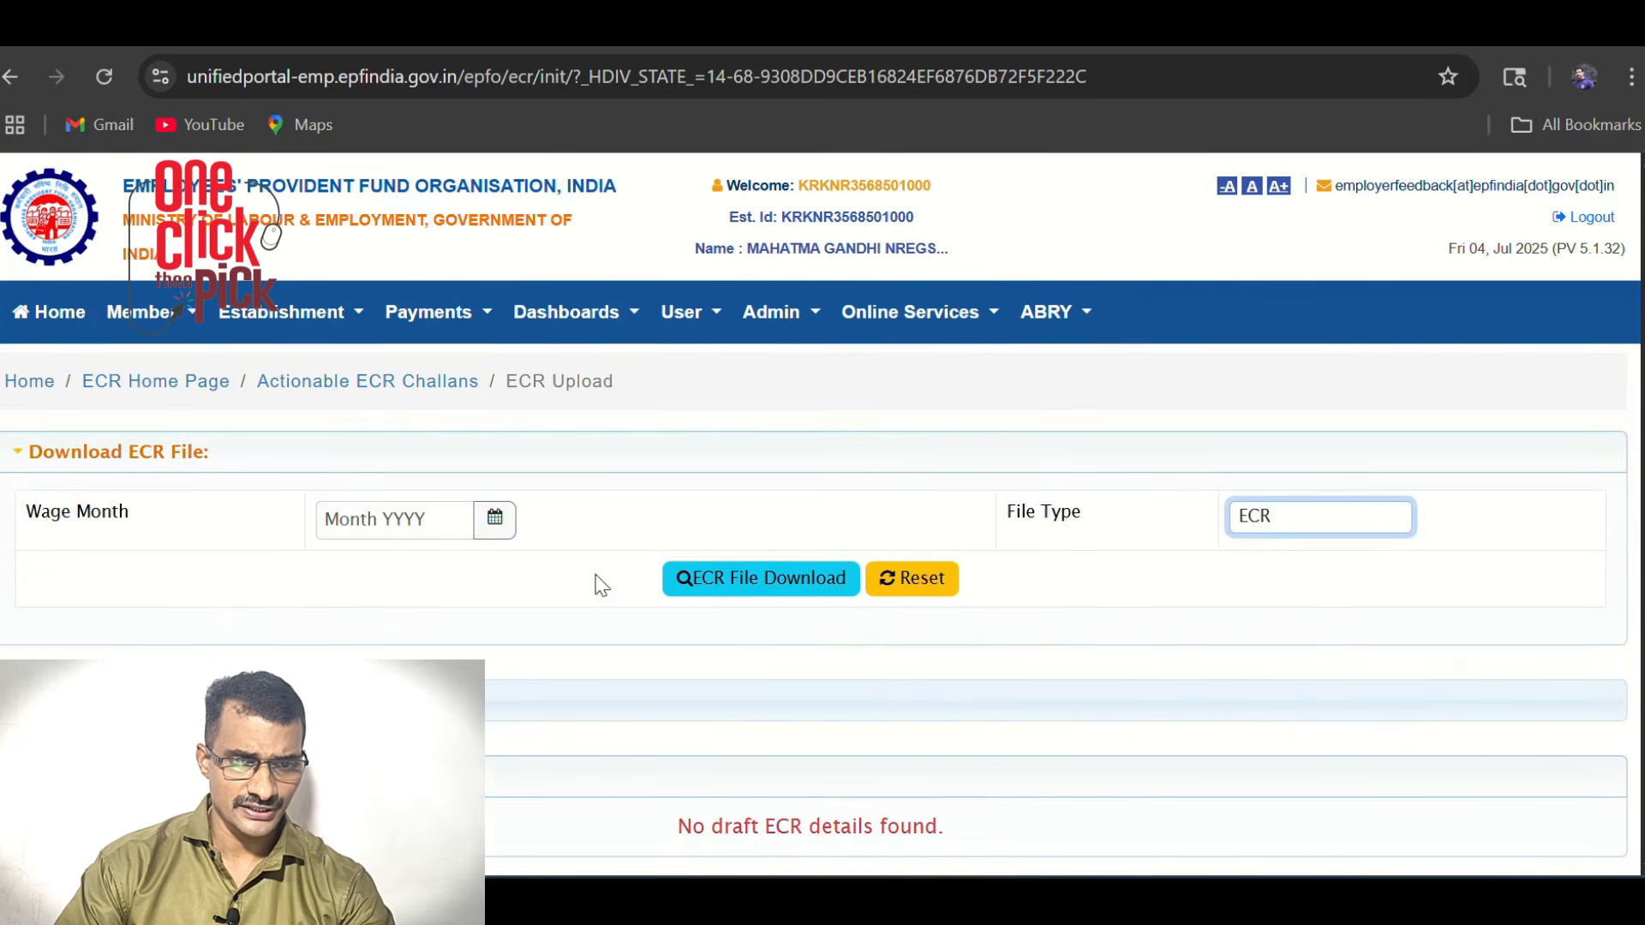
pyautogui.click(394, 519)
pyautogui.click(432, 567)
pyautogui.click(420, 333)
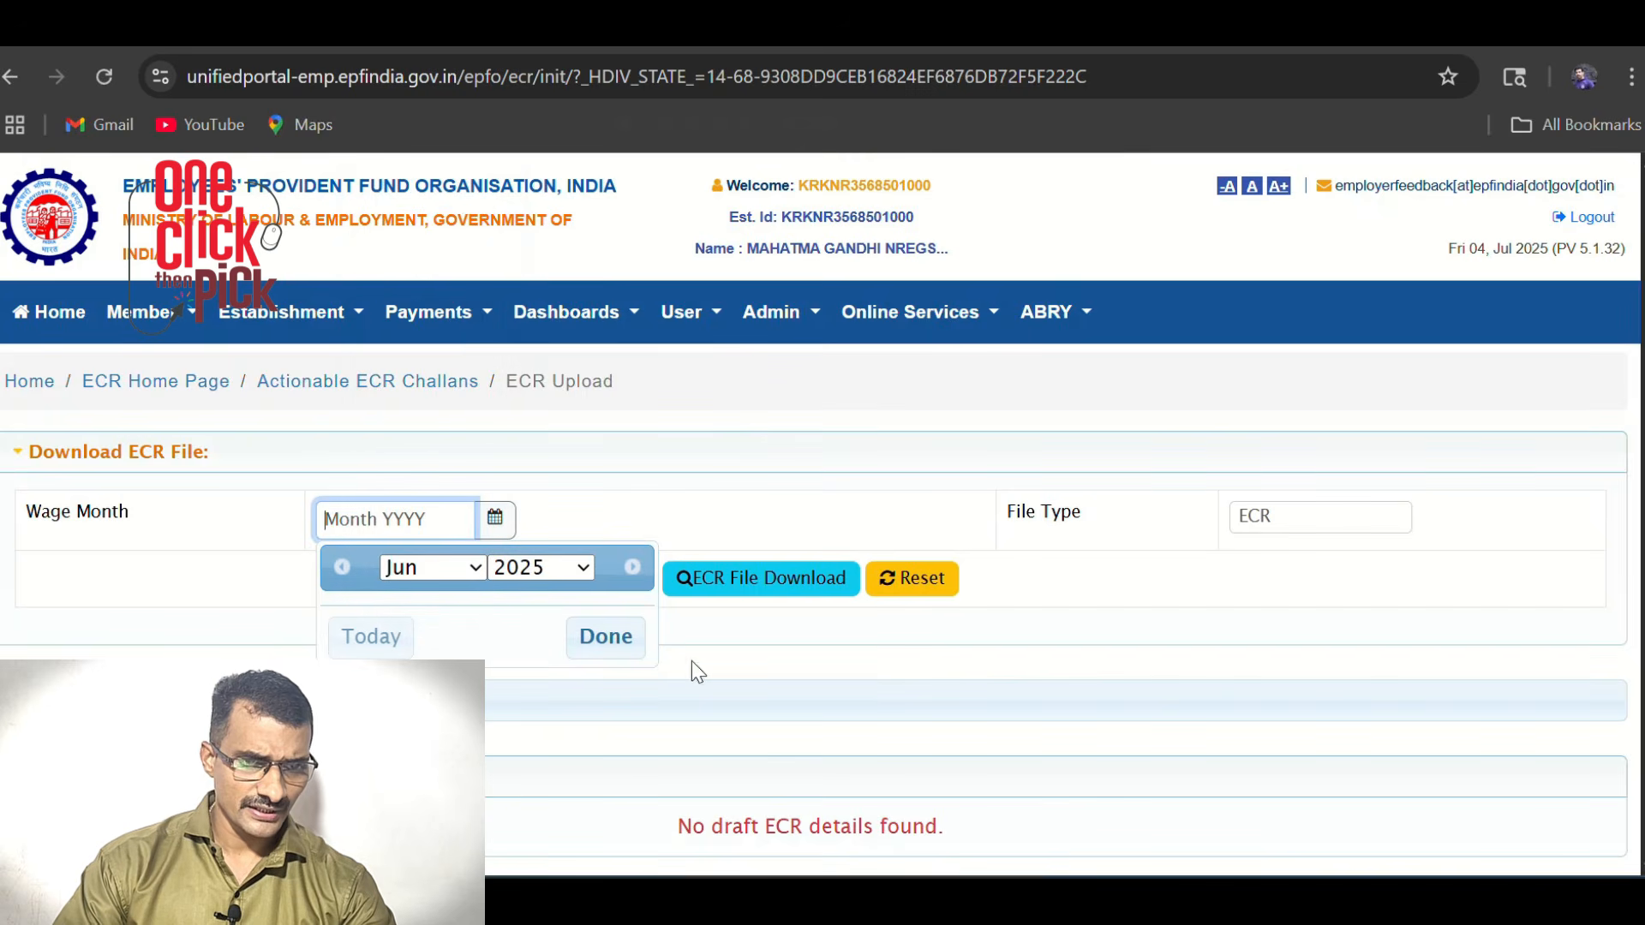
pyautogui.click(774, 589)
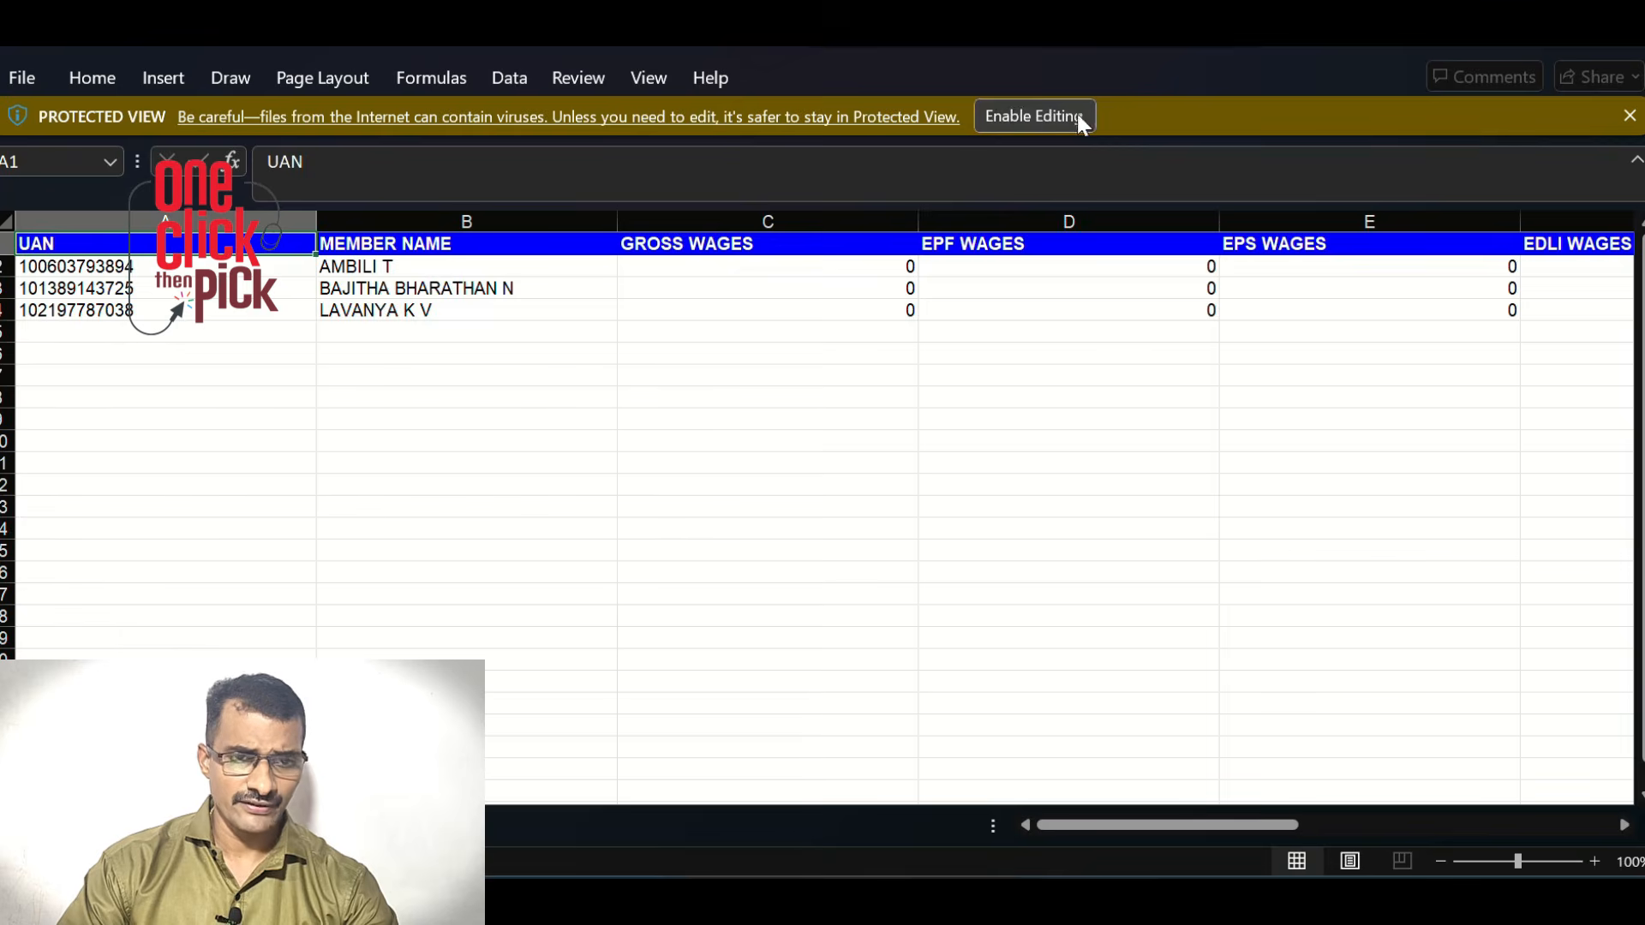
# Enable editing and enter the members' wages, starting with gross wages 31460 and 24040
pyautogui.click(1035, 117)
pyautogui.click(602, 511)
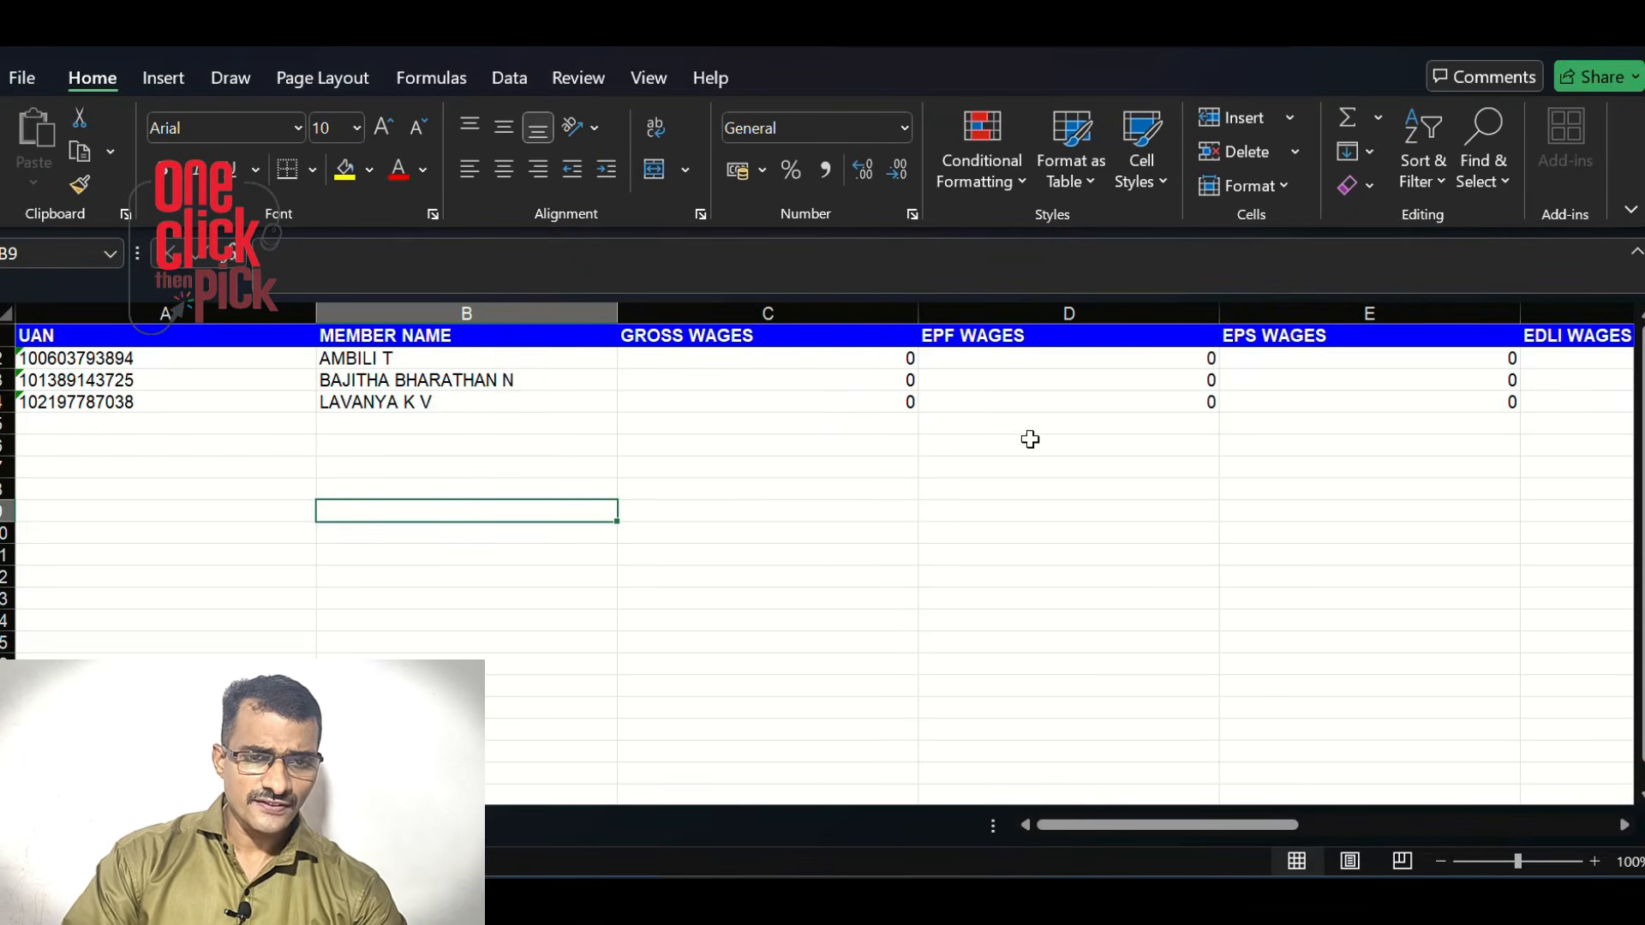
pyautogui.click(954, 358)
pyautogui.click(901, 356)
pyautogui.write('314')
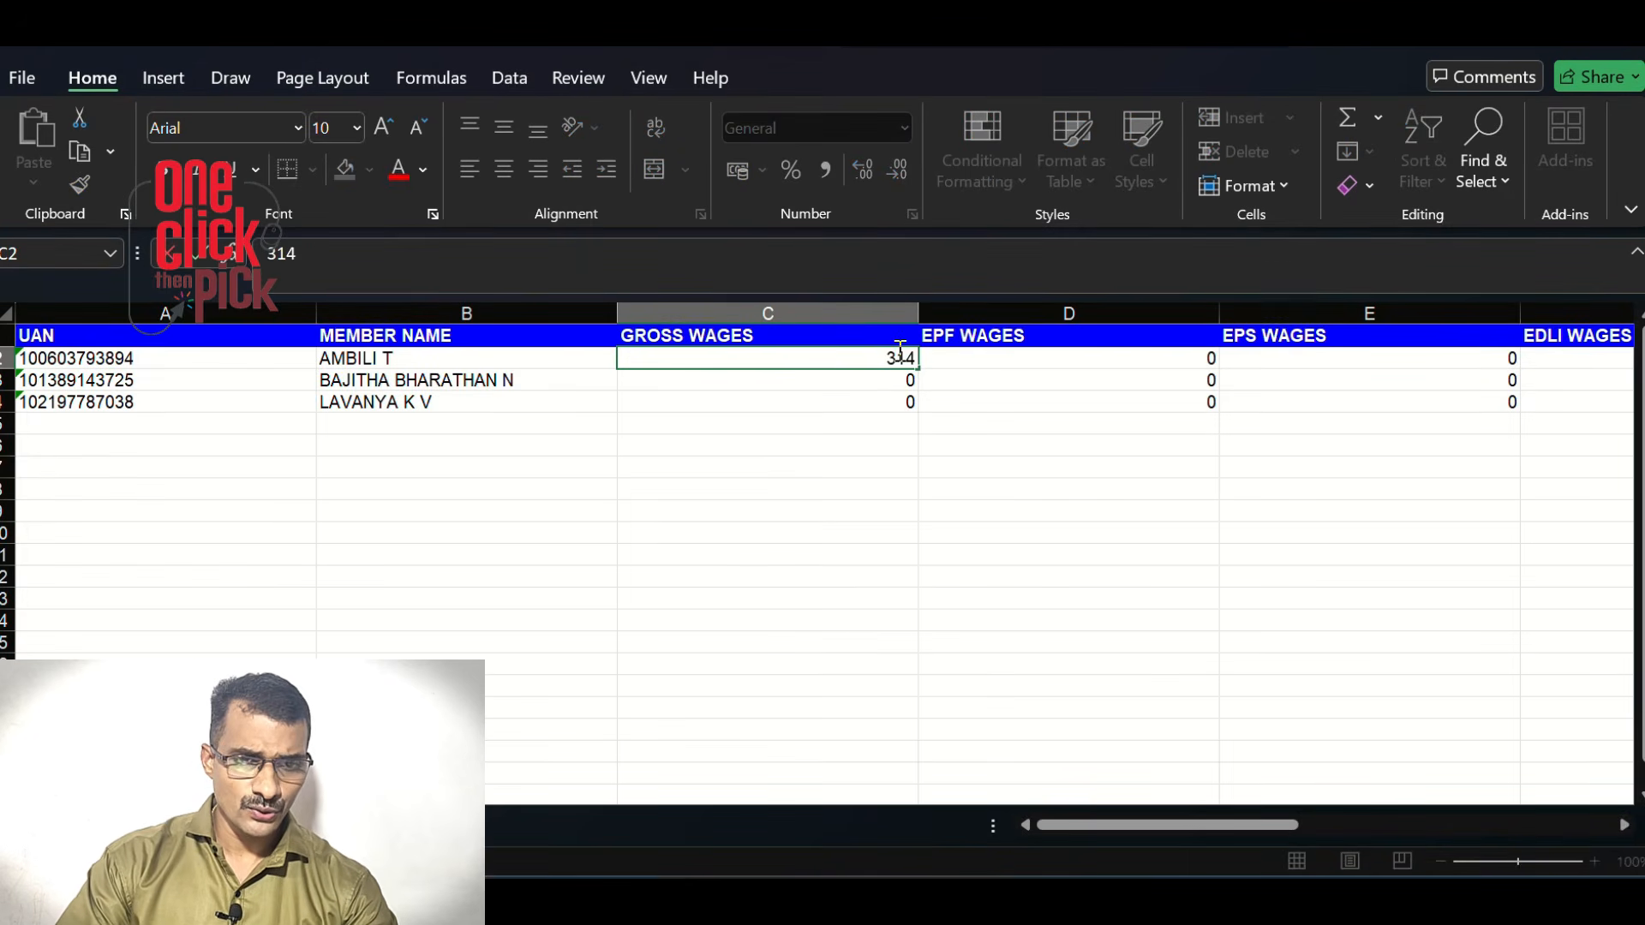
pyautogui.write('60')
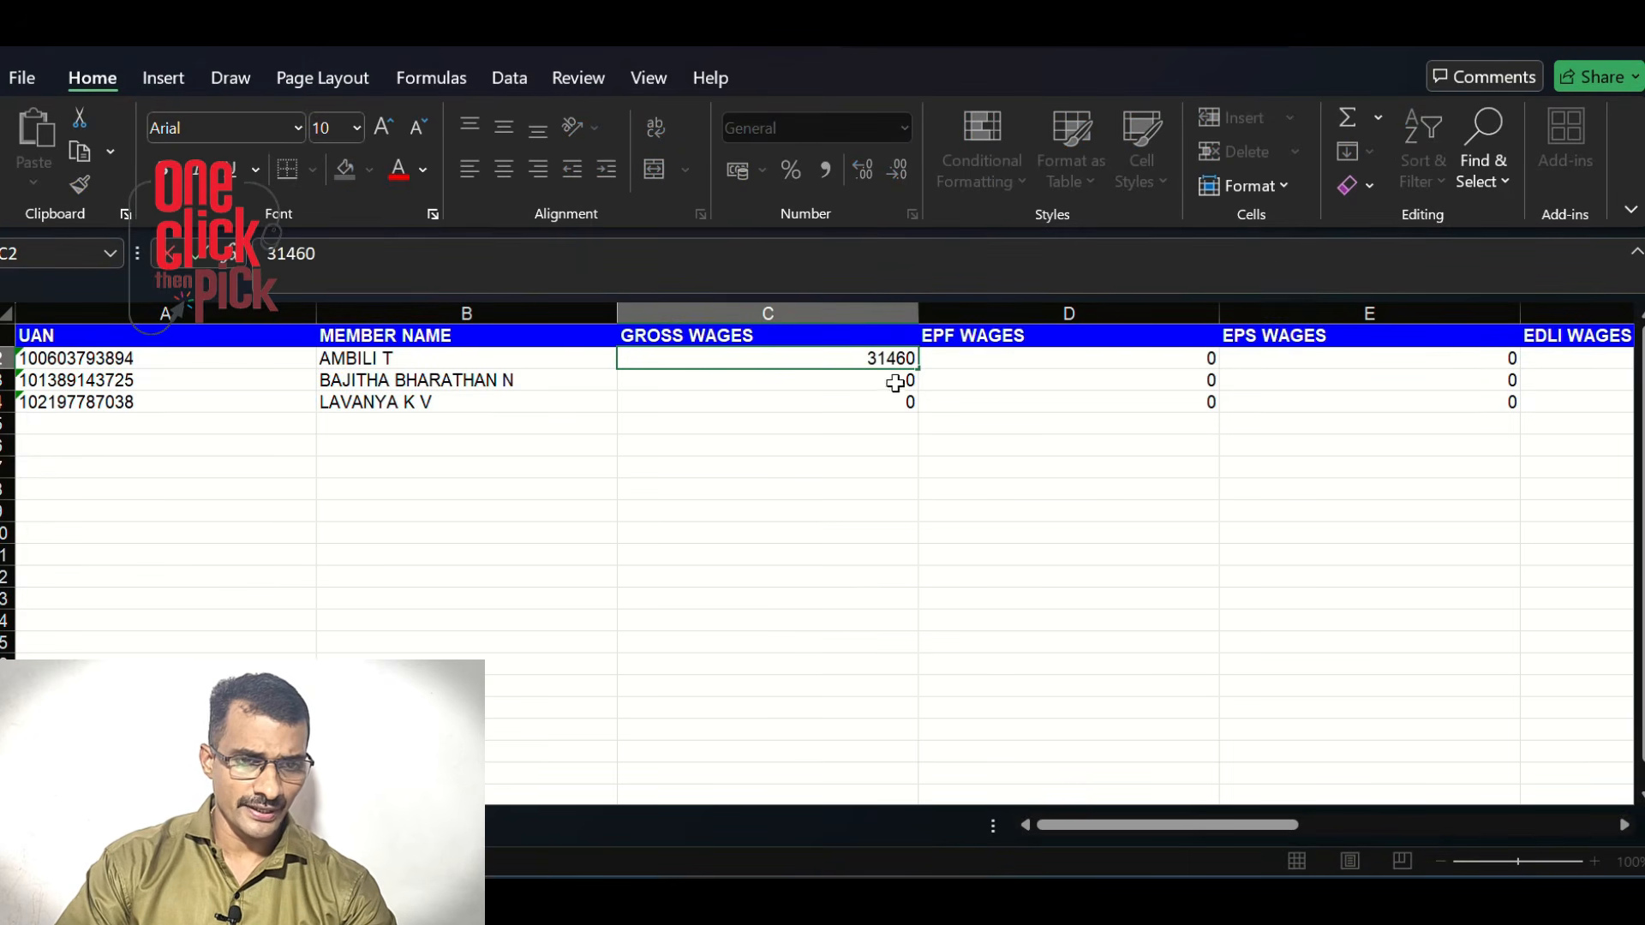
pyautogui.press('Return')
pyautogui.write('24040')
pyautogui.press('Return')
pyautogui.write('24')
pyautogui.write('40')
pyautogui.write('25')
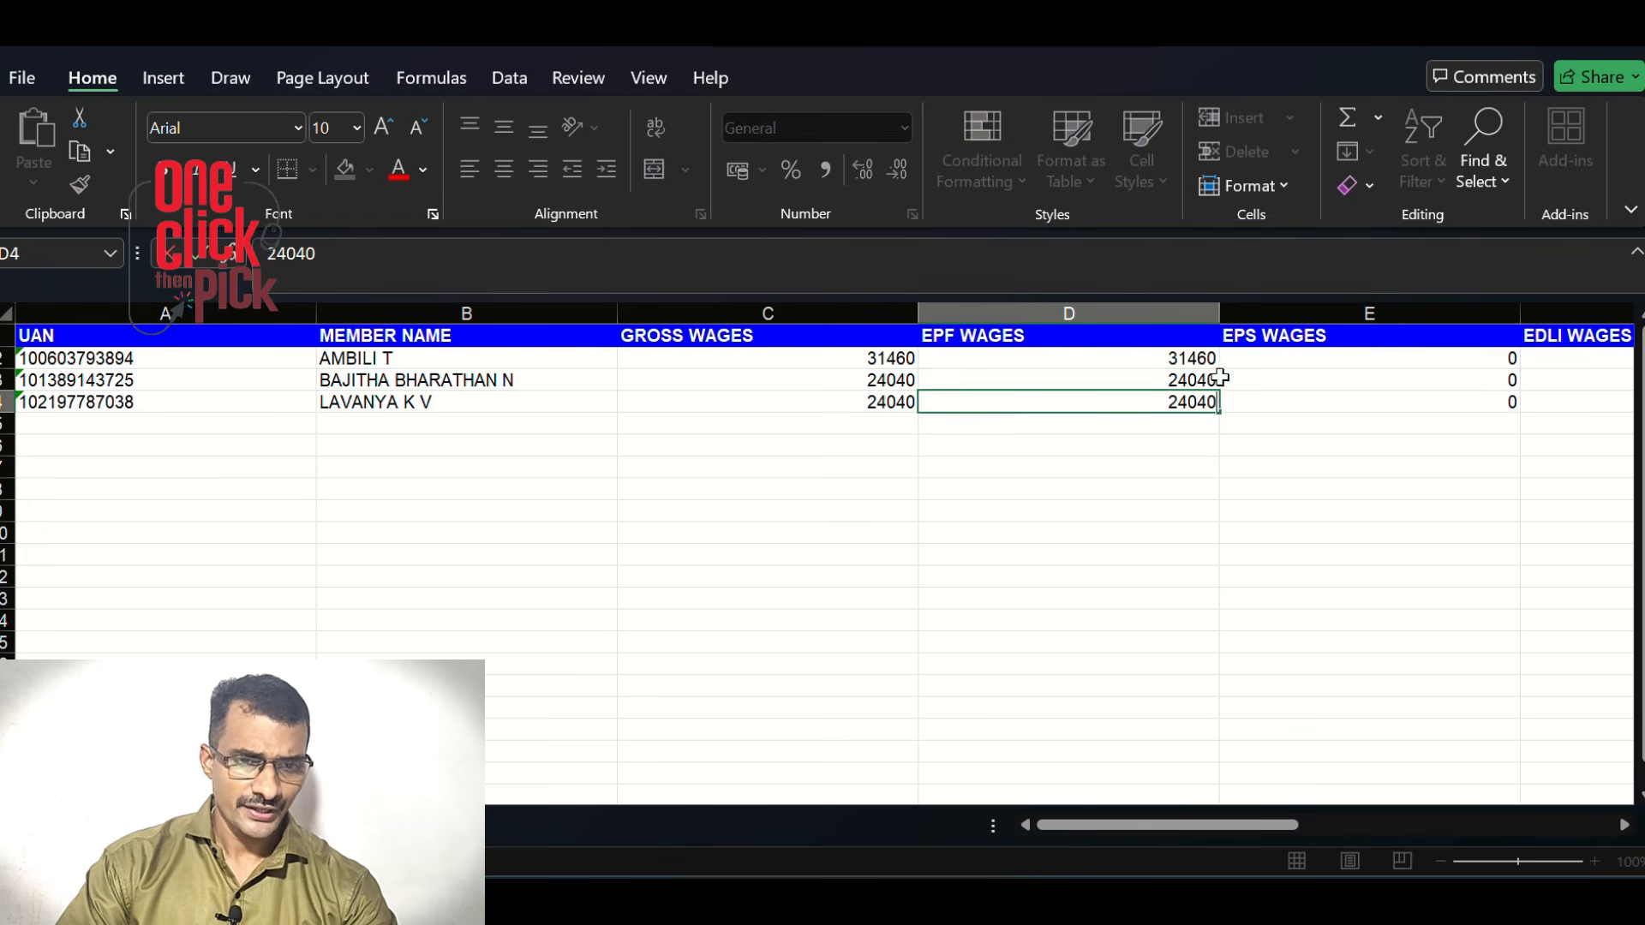
pyautogui.moveTo(1261, 826); pyautogui.dragTo(1419, 826)
pyautogui.click(886, 354)
pyautogui.write('15000')
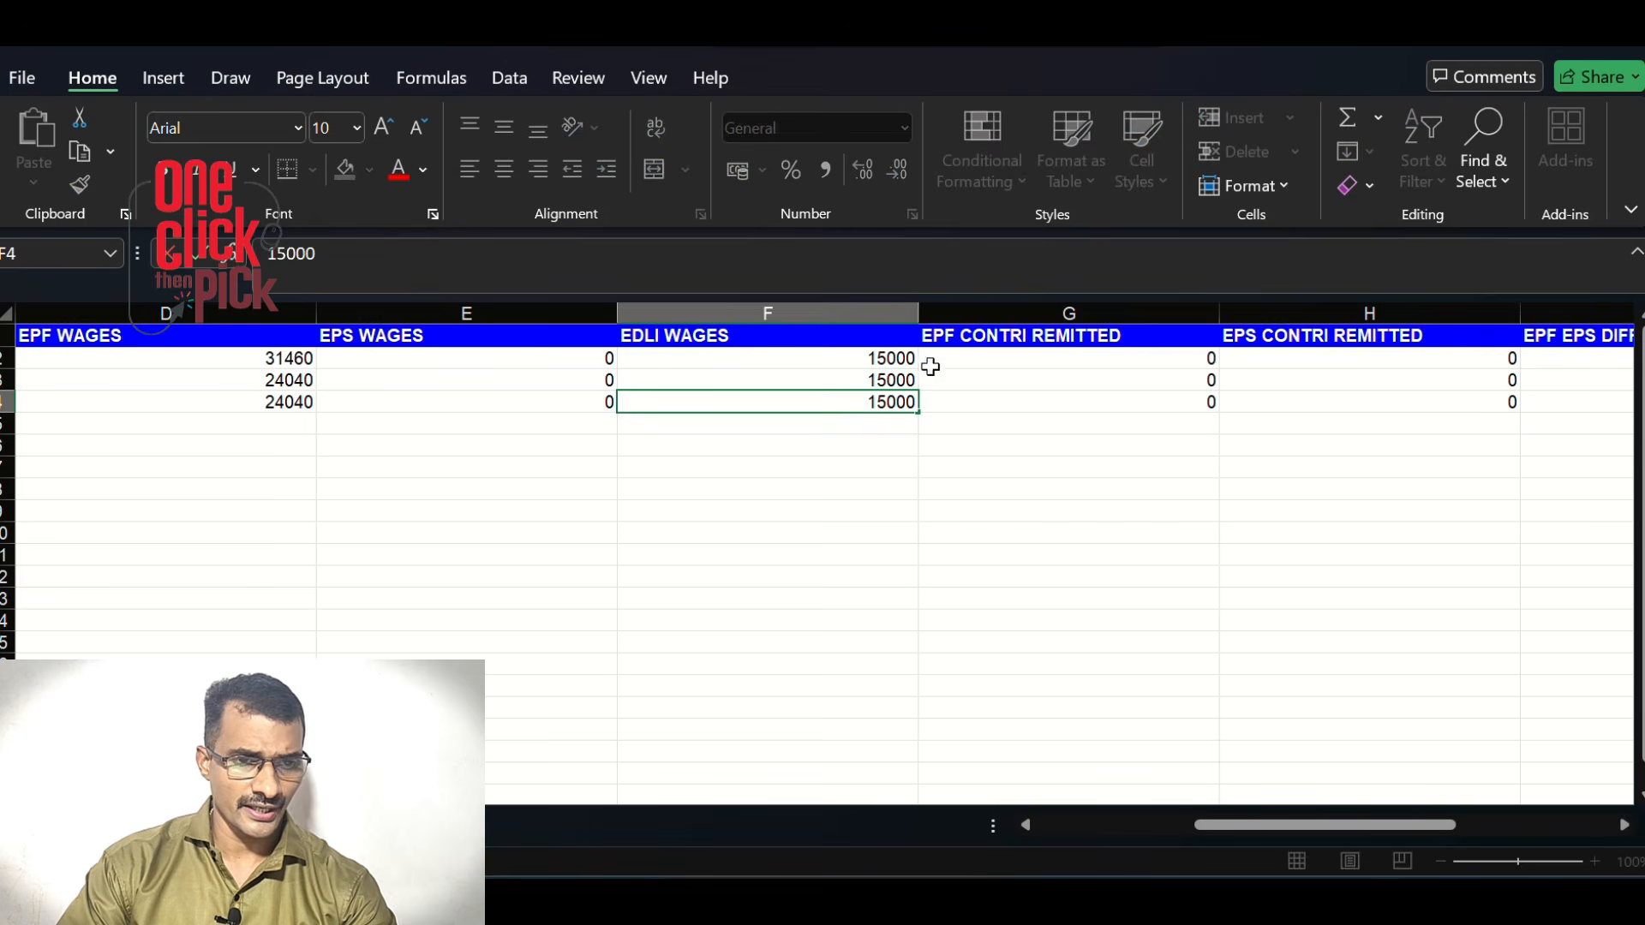
# Enter 1800 as the EPF contribution and as each member's EPF EPS difference
pyautogui.click(945, 359)
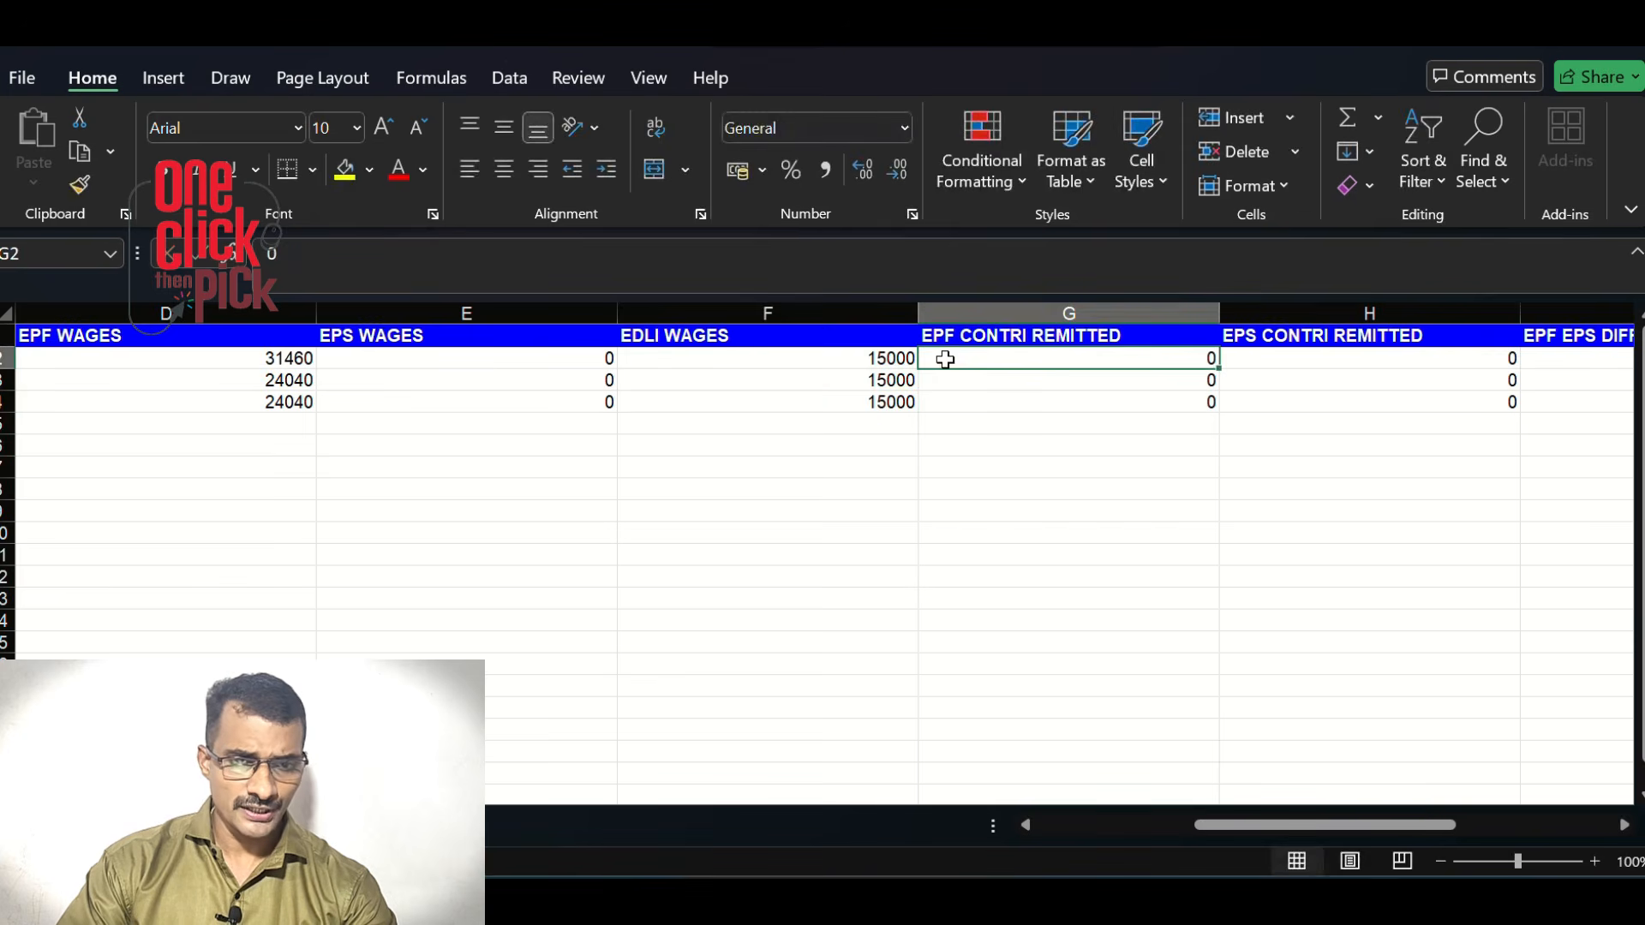
pyautogui.write('1800')
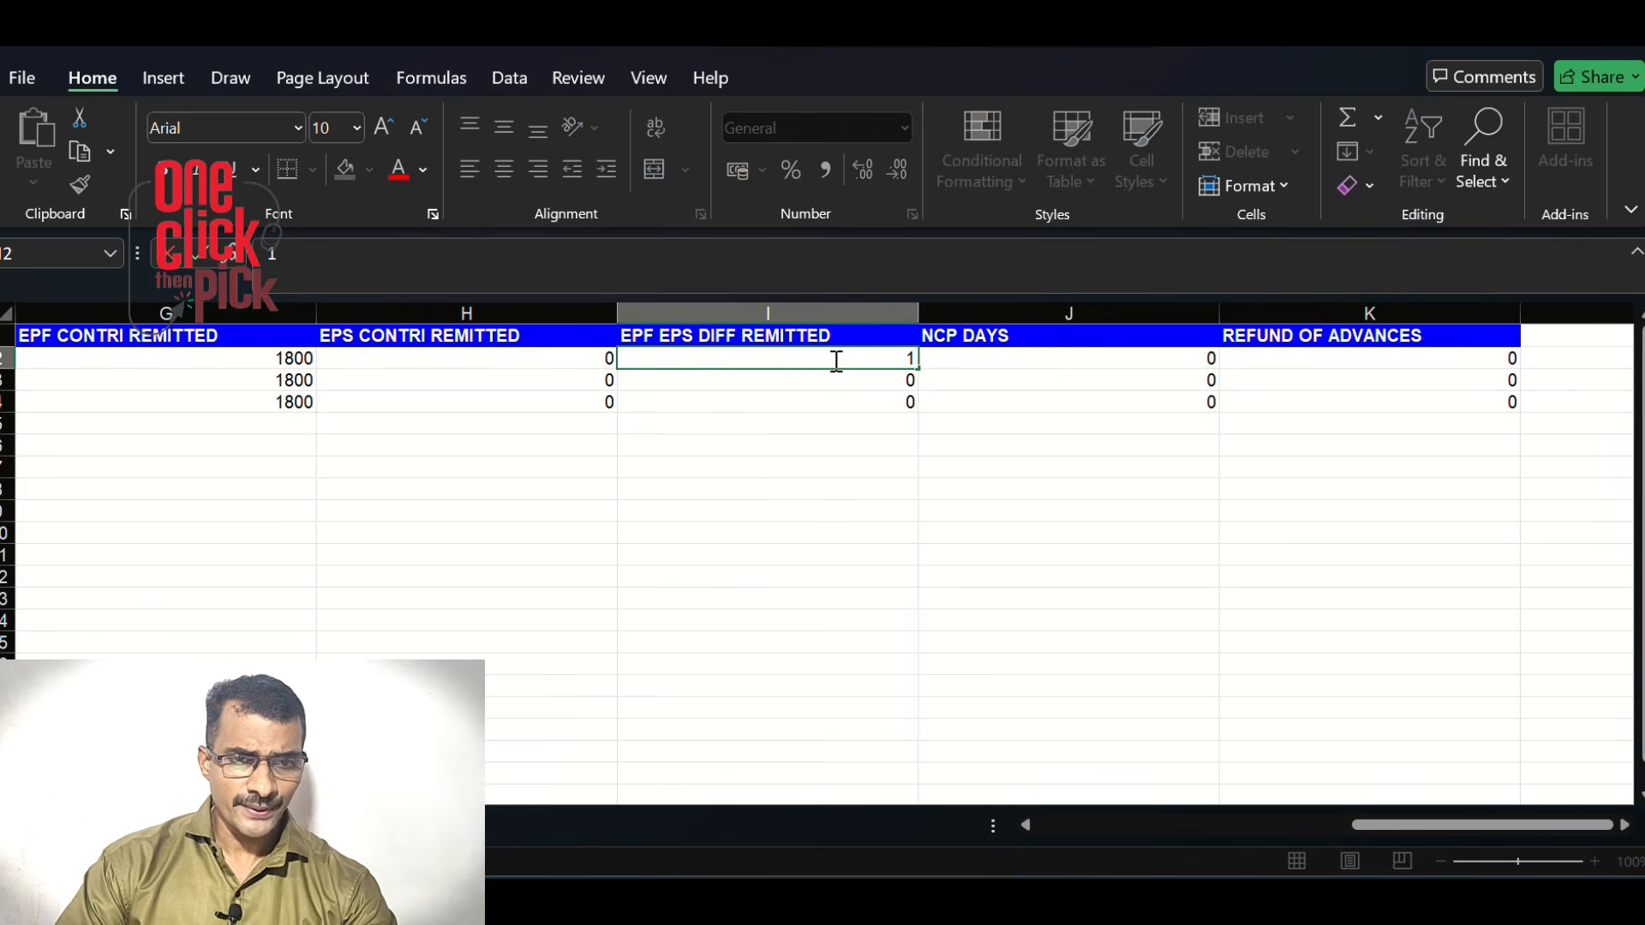
pyautogui.click(837, 361)
pyautogui.write('1800')
pyautogui.click(838, 386)
pyautogui.write('1800')
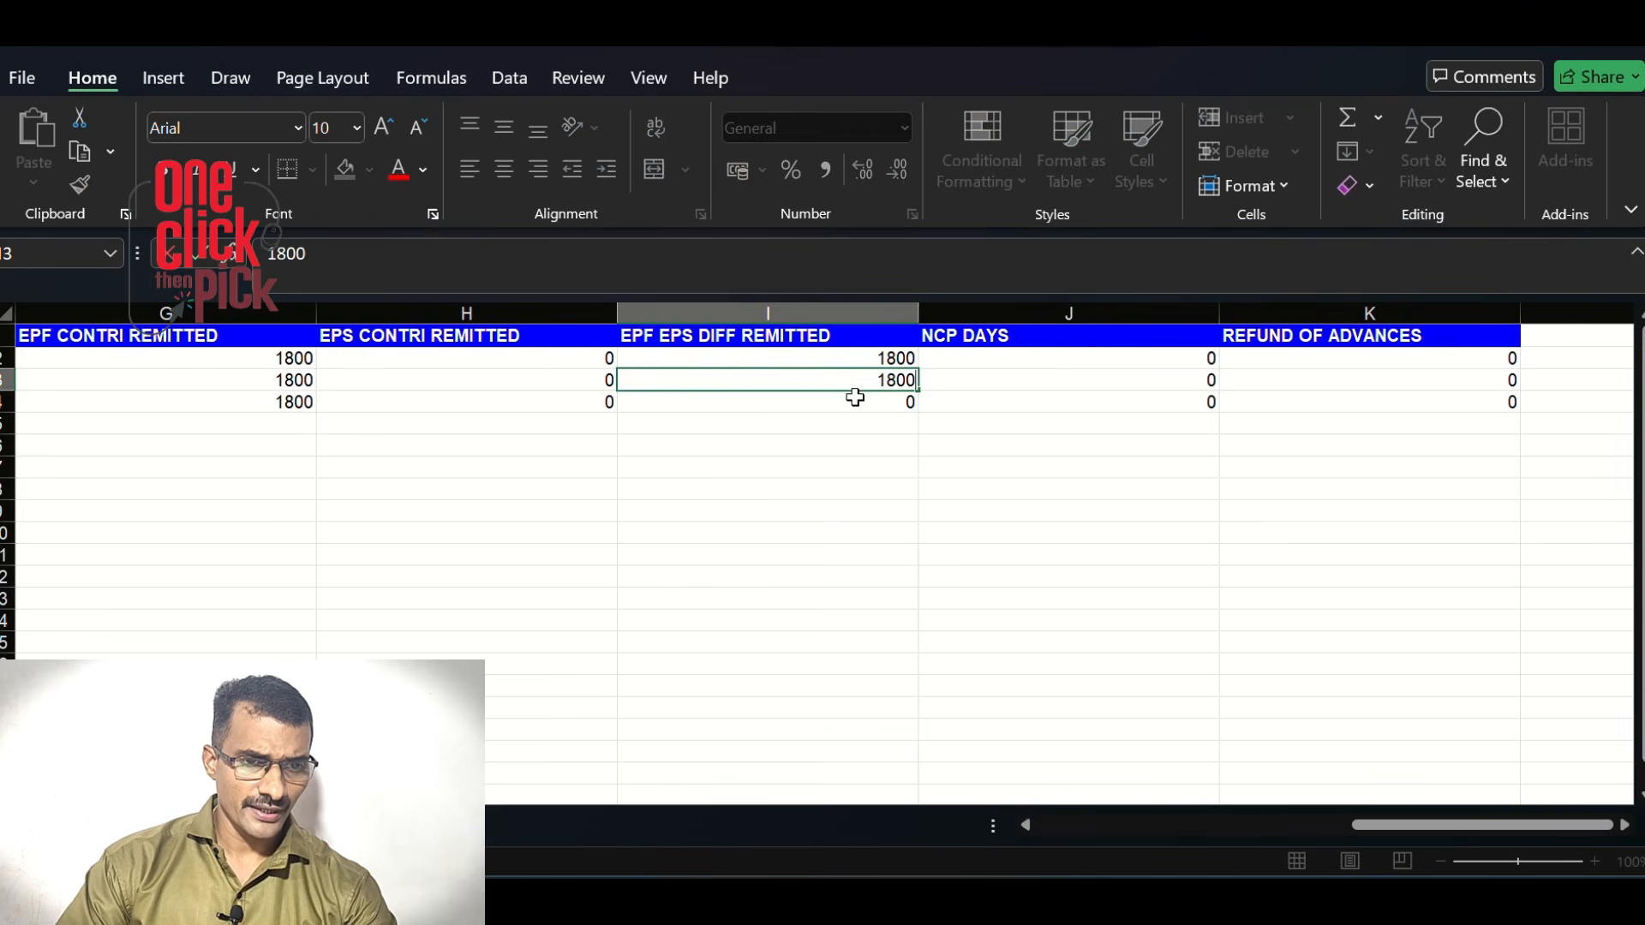
pyautogui.click(861, 404)
pyautogui.write('1800')
pyautogui.click(838, 467)
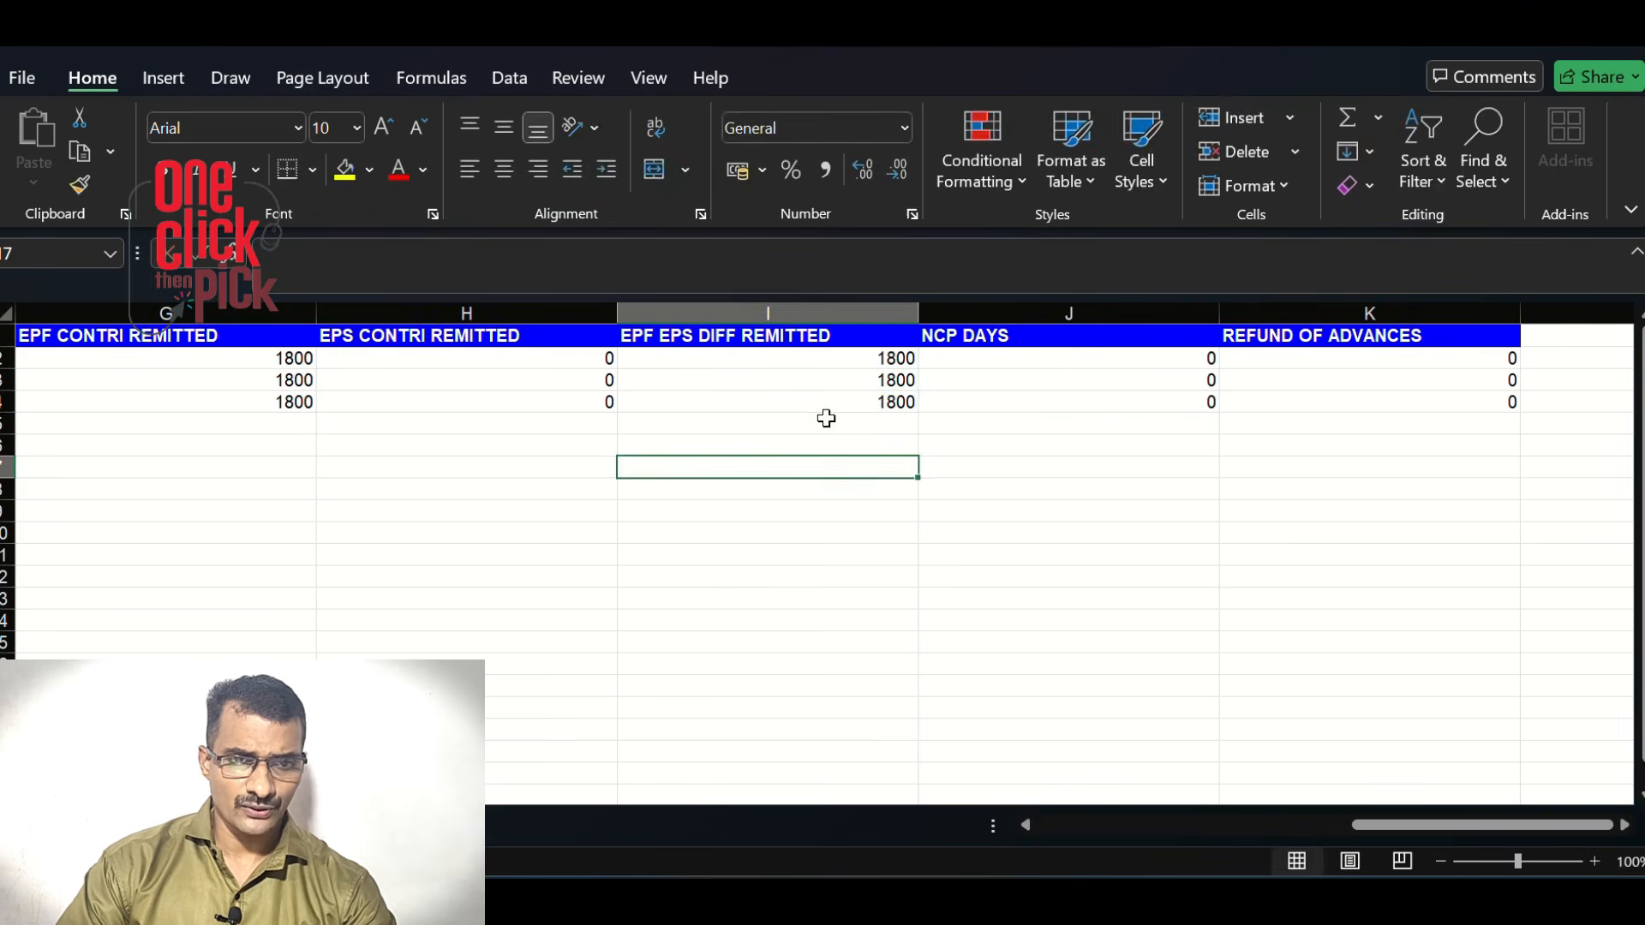
pyautogui.click(674, 43)
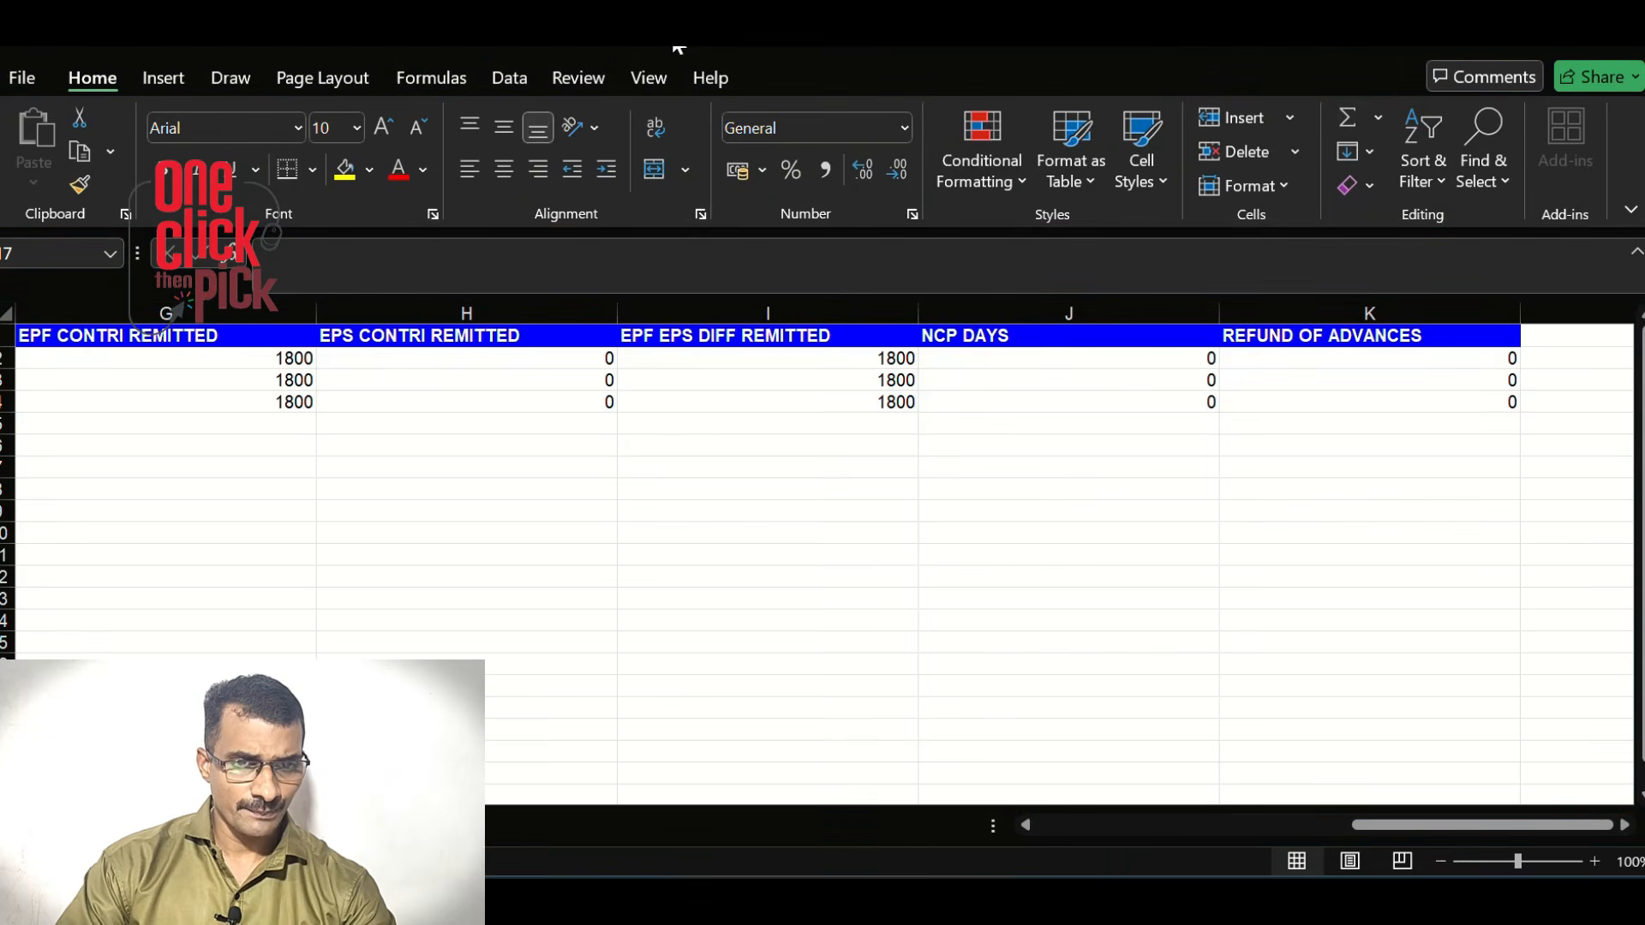
pyautogui.click(24, 77)
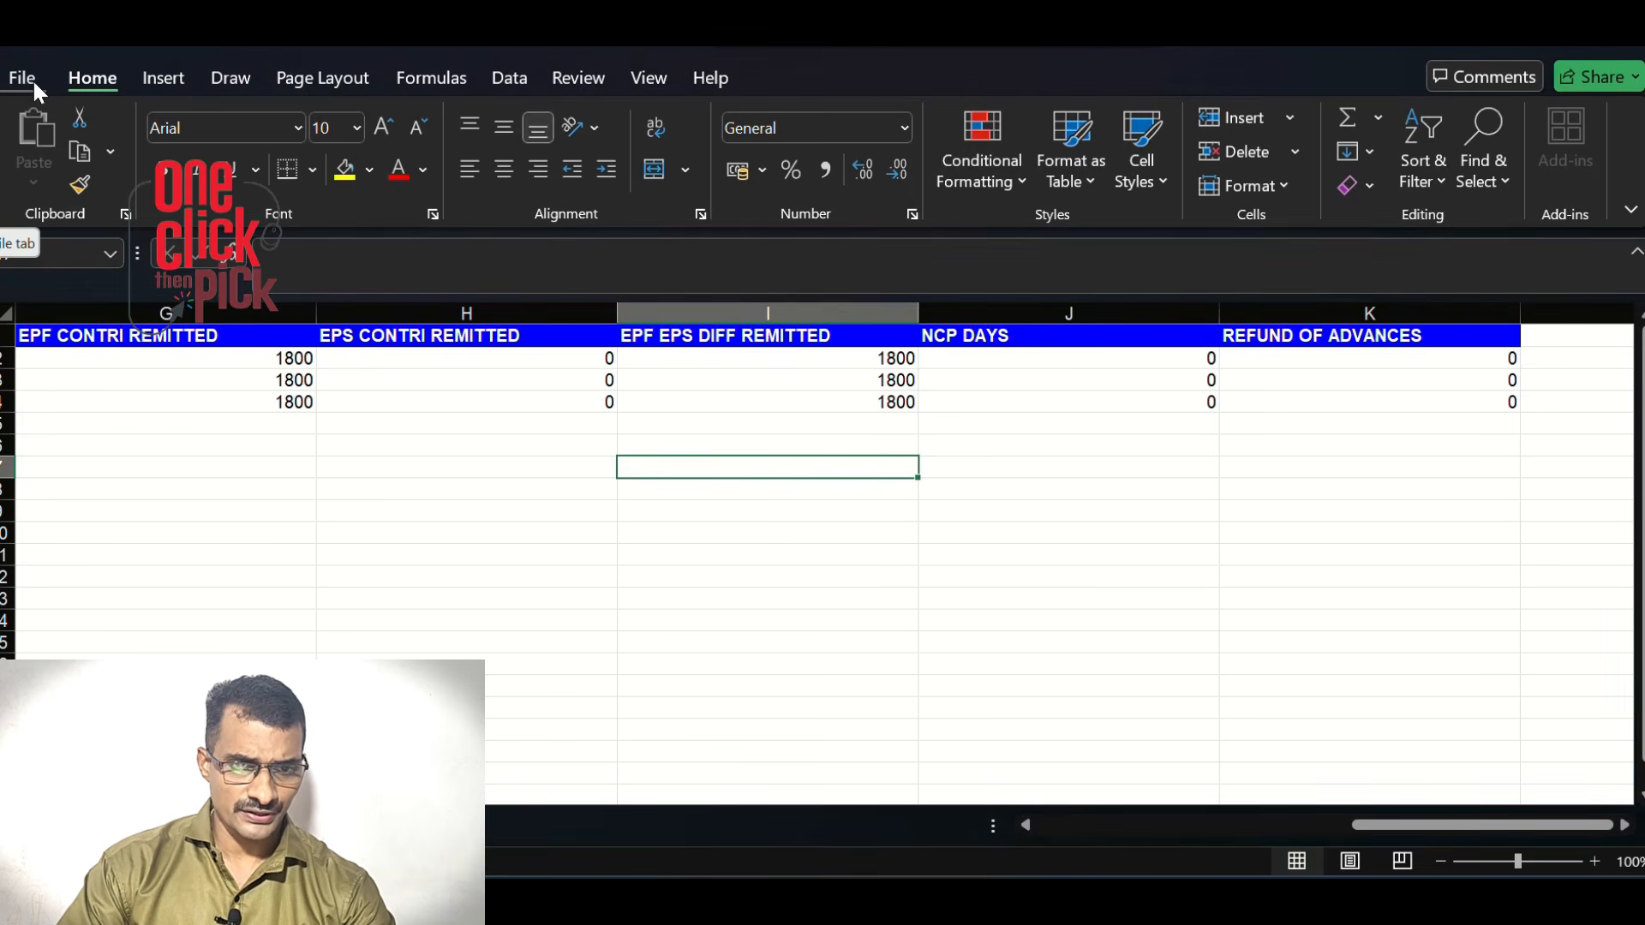
pyautogui.click(23, 78)
# Save the sheet as CSV (Comma delimited) 'nileshwar' in Desktop\KSMART and locate it
pyautogui.click(66, 480)
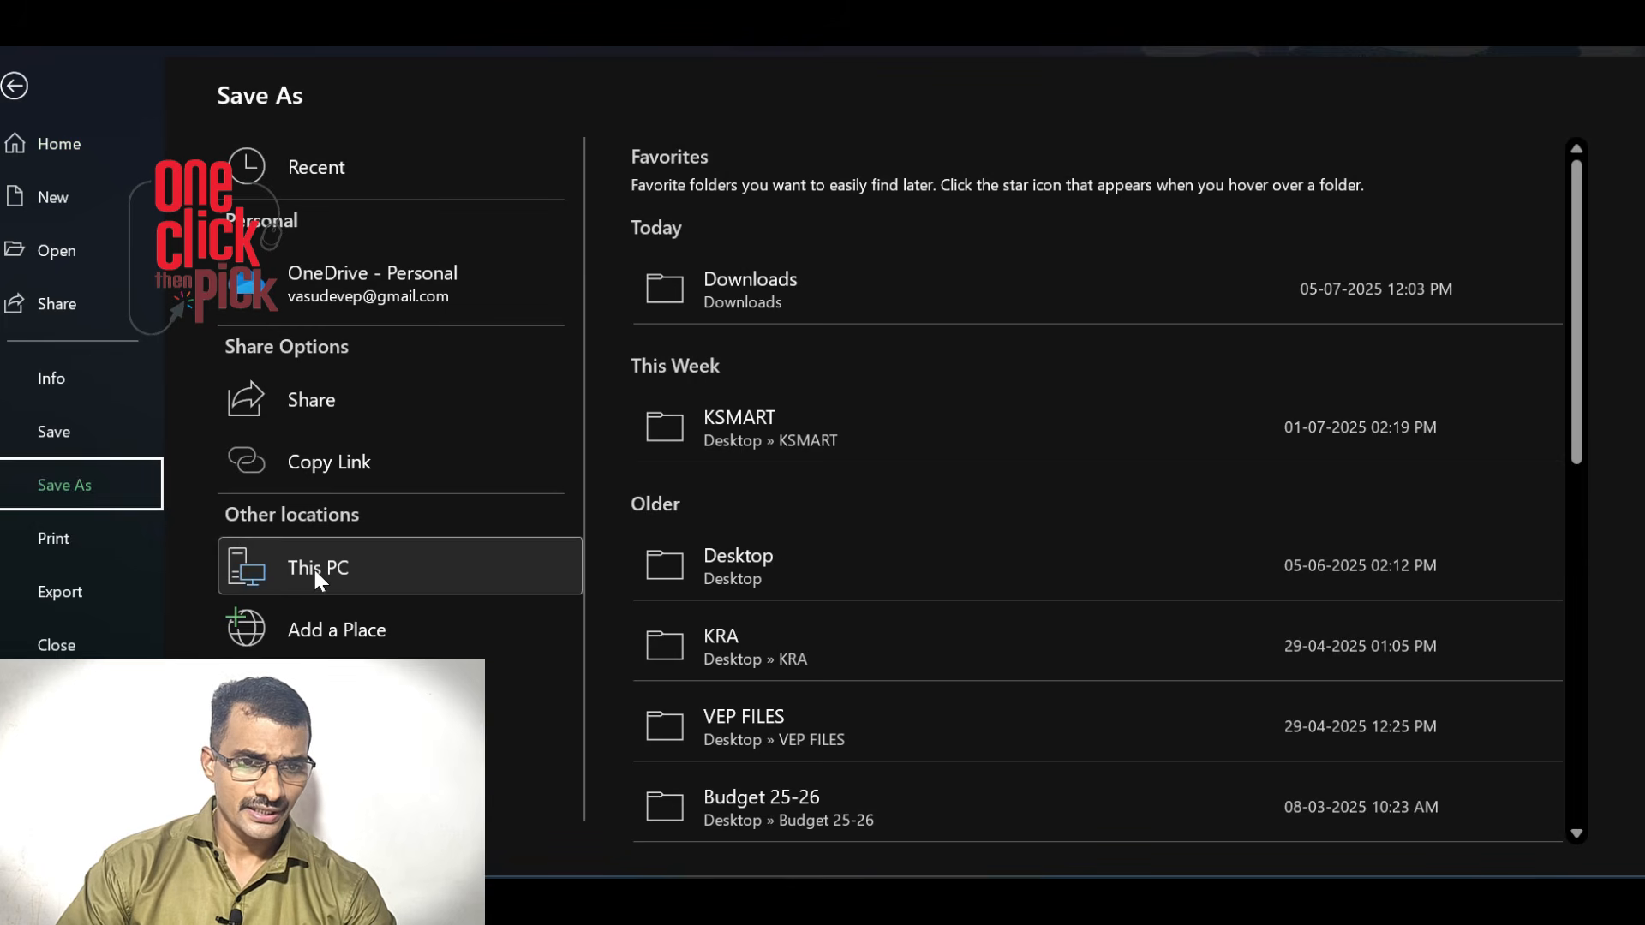
pyautogui.click(314, 576)
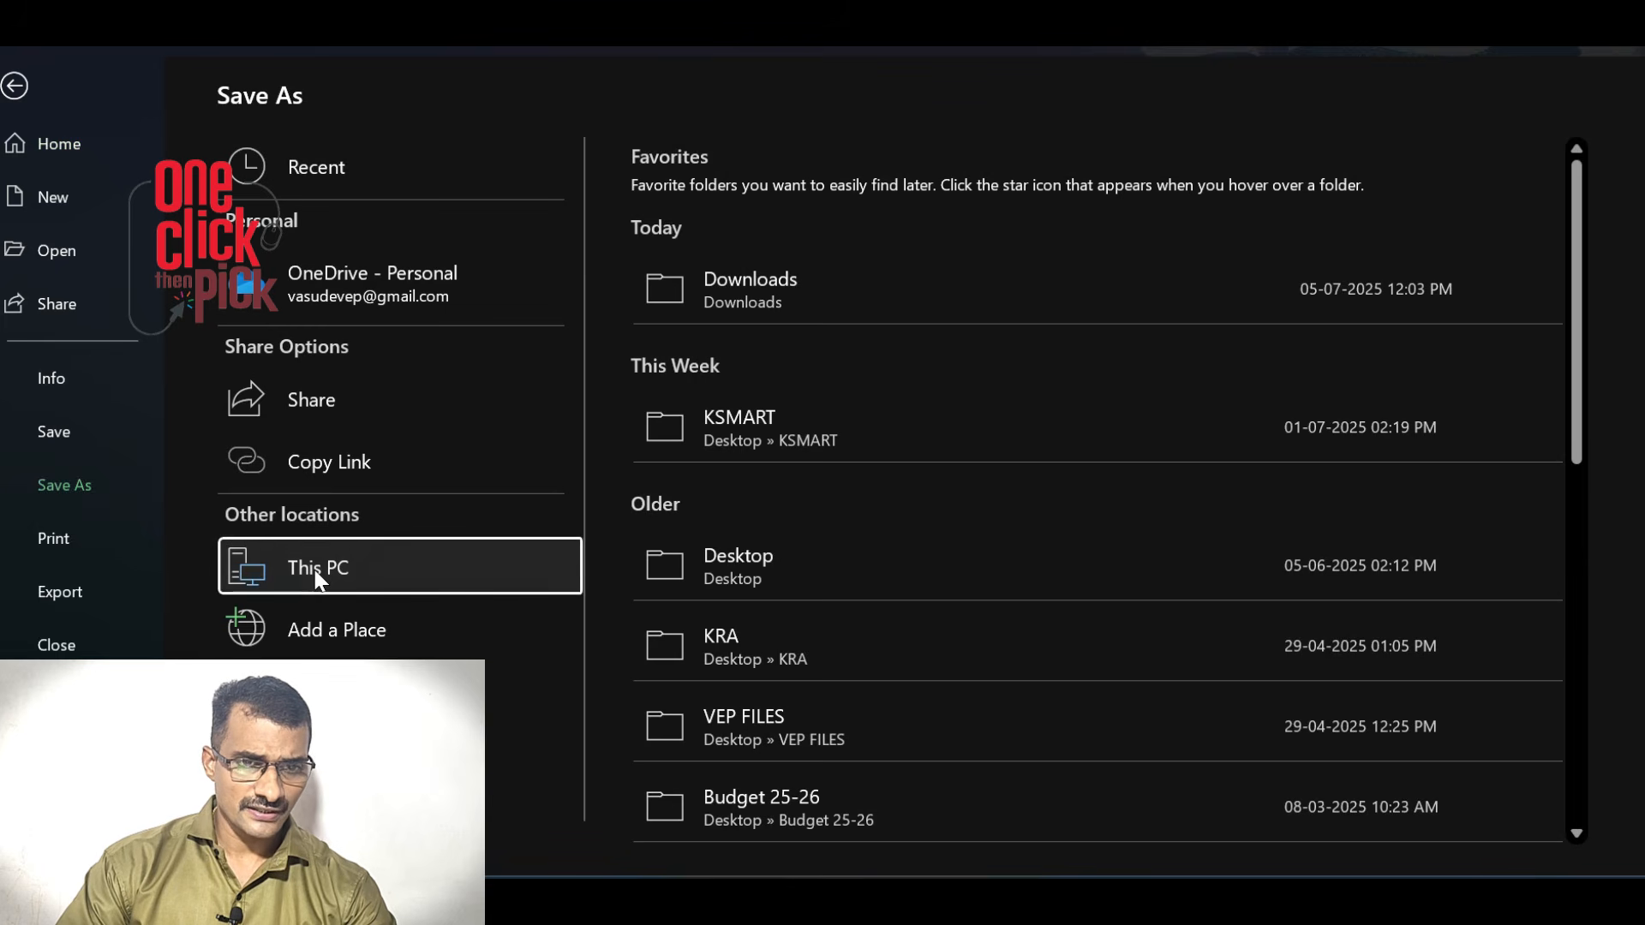
pyautogui.click(776, 426)
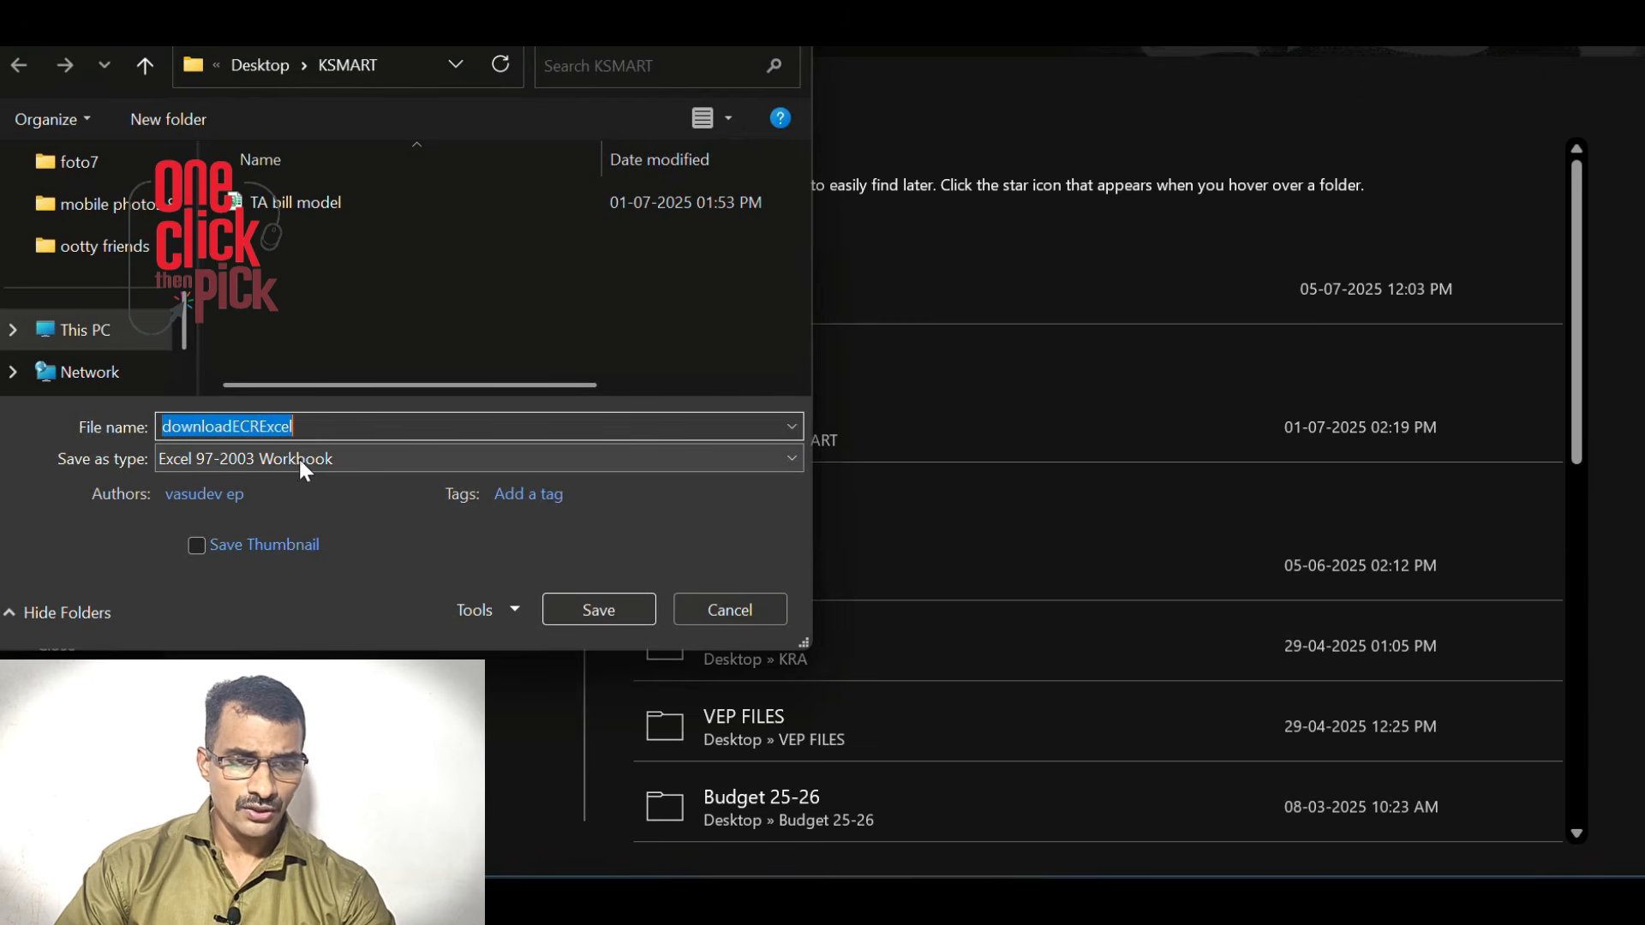
pyautogui.click(296, 460)
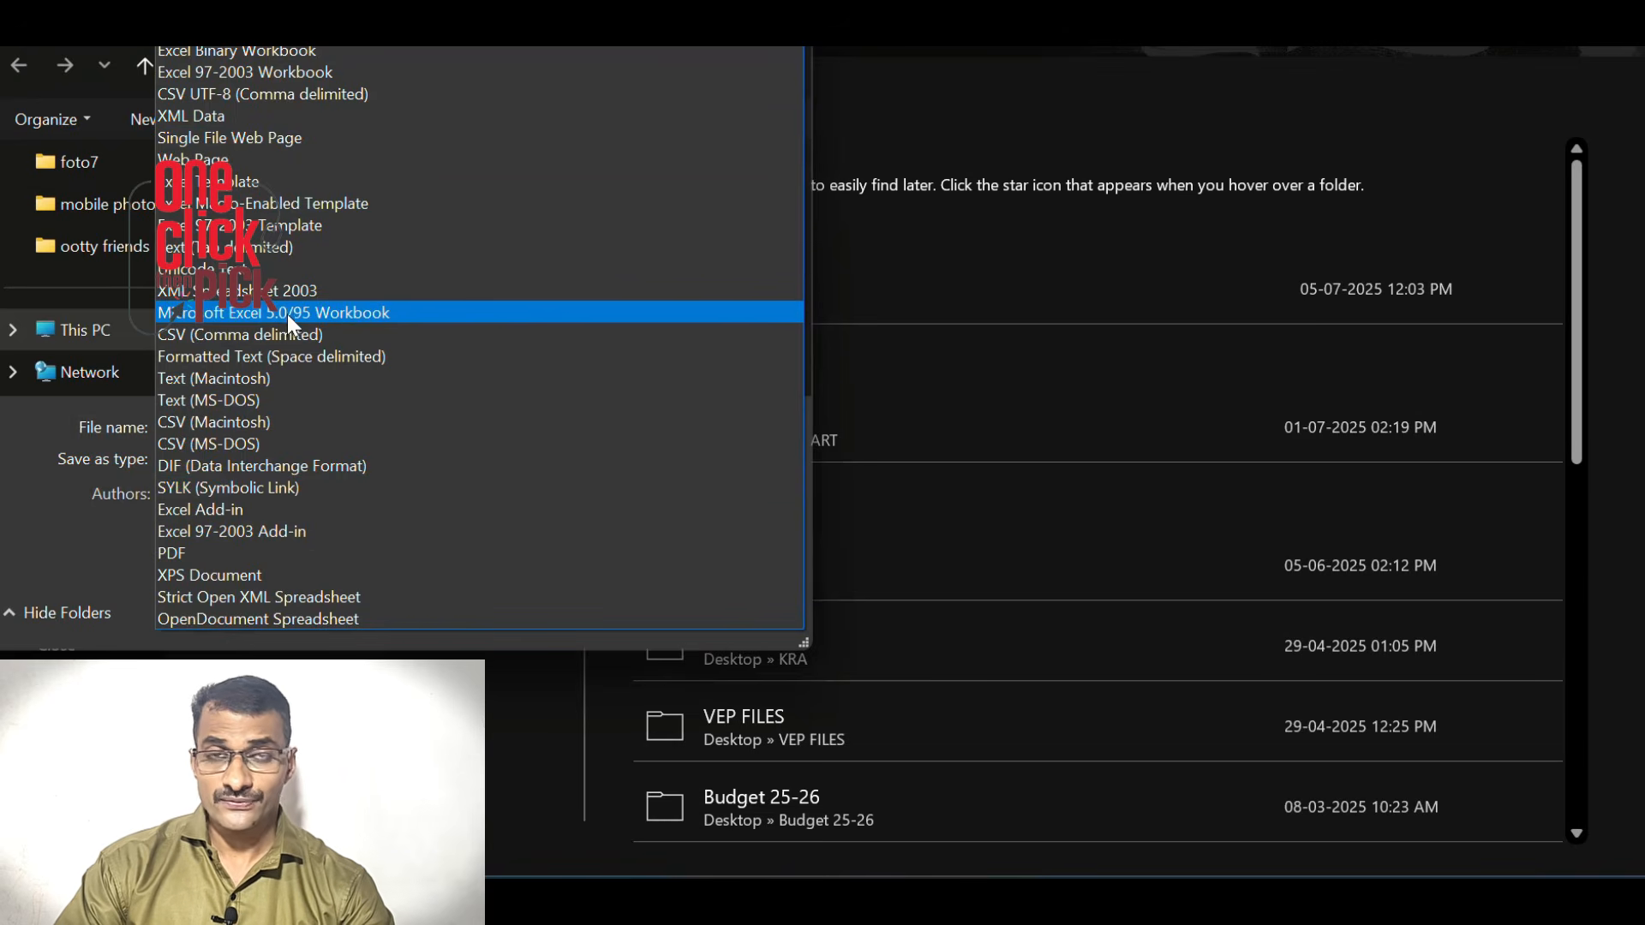
pyautogui.click(242, 336)
pyautogui.click(604, 578)
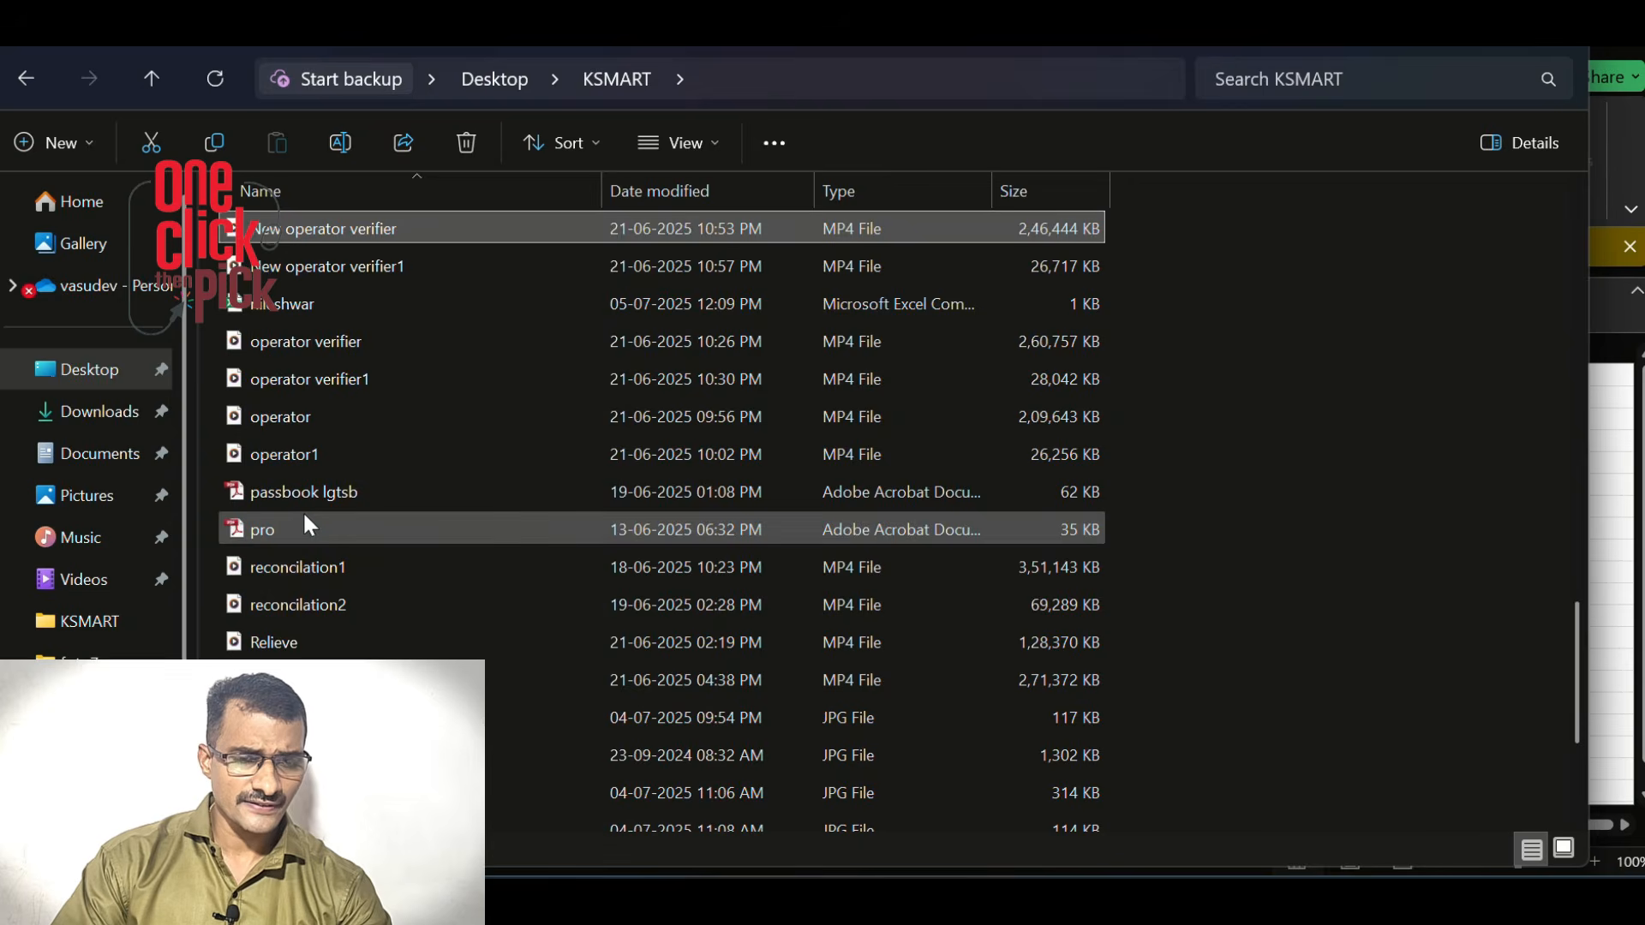
pyautogui.press('n')
pyautogui.click(291, 304)
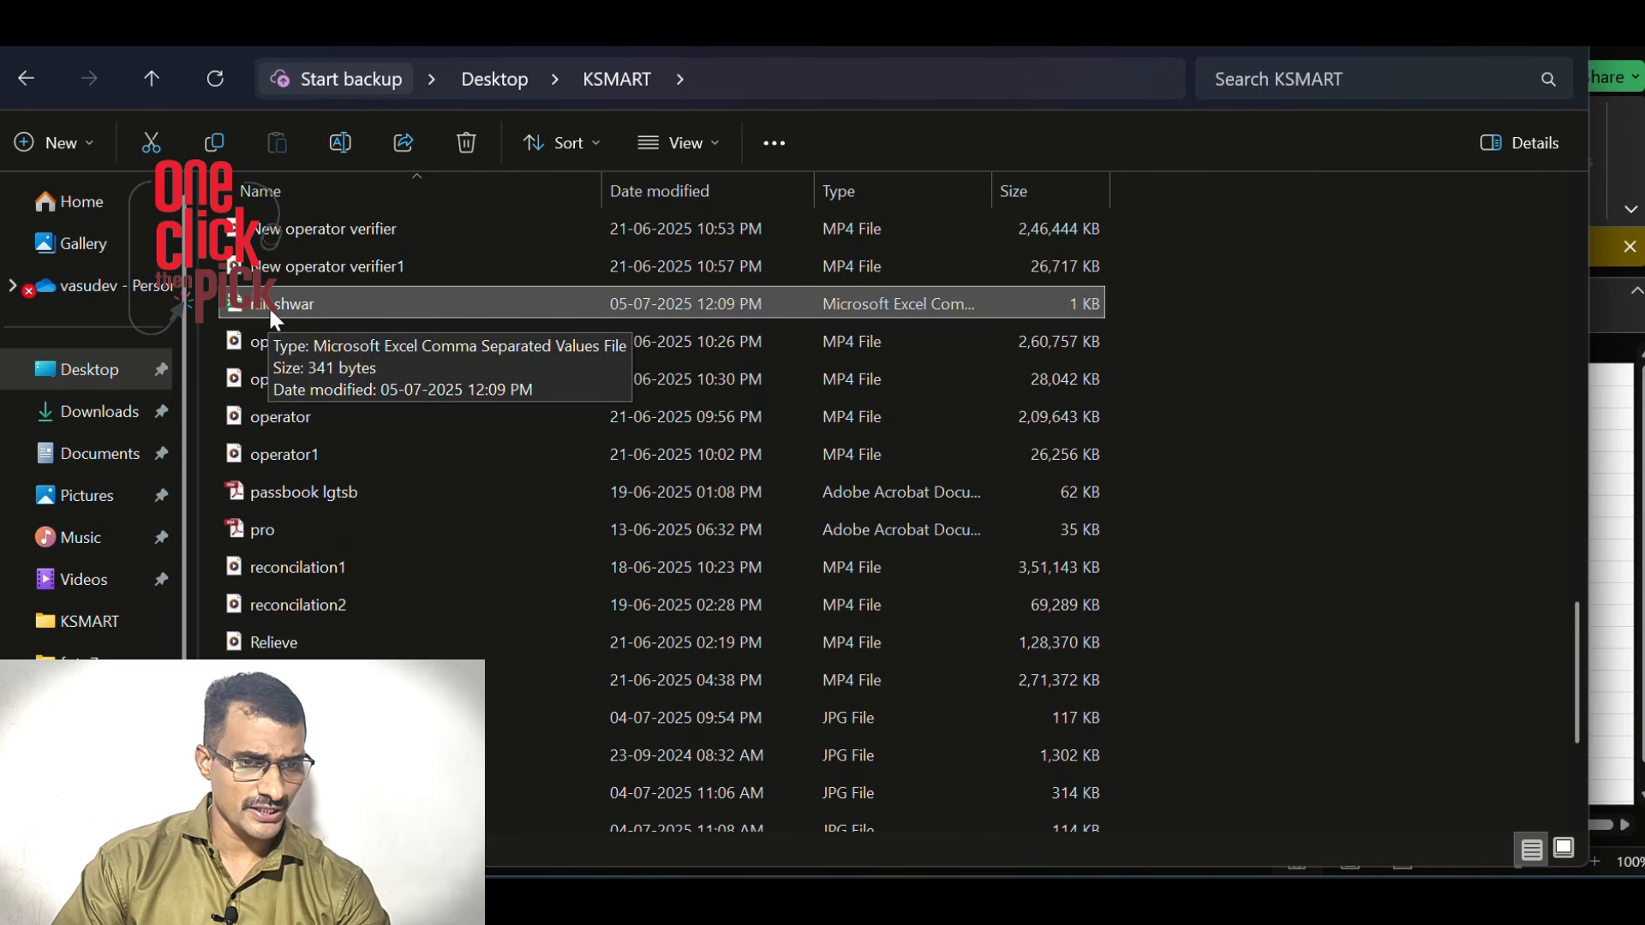
# Open the nileshwar CSV in Notepad just once through Open with
pyautogui.rightClick(277, 316)
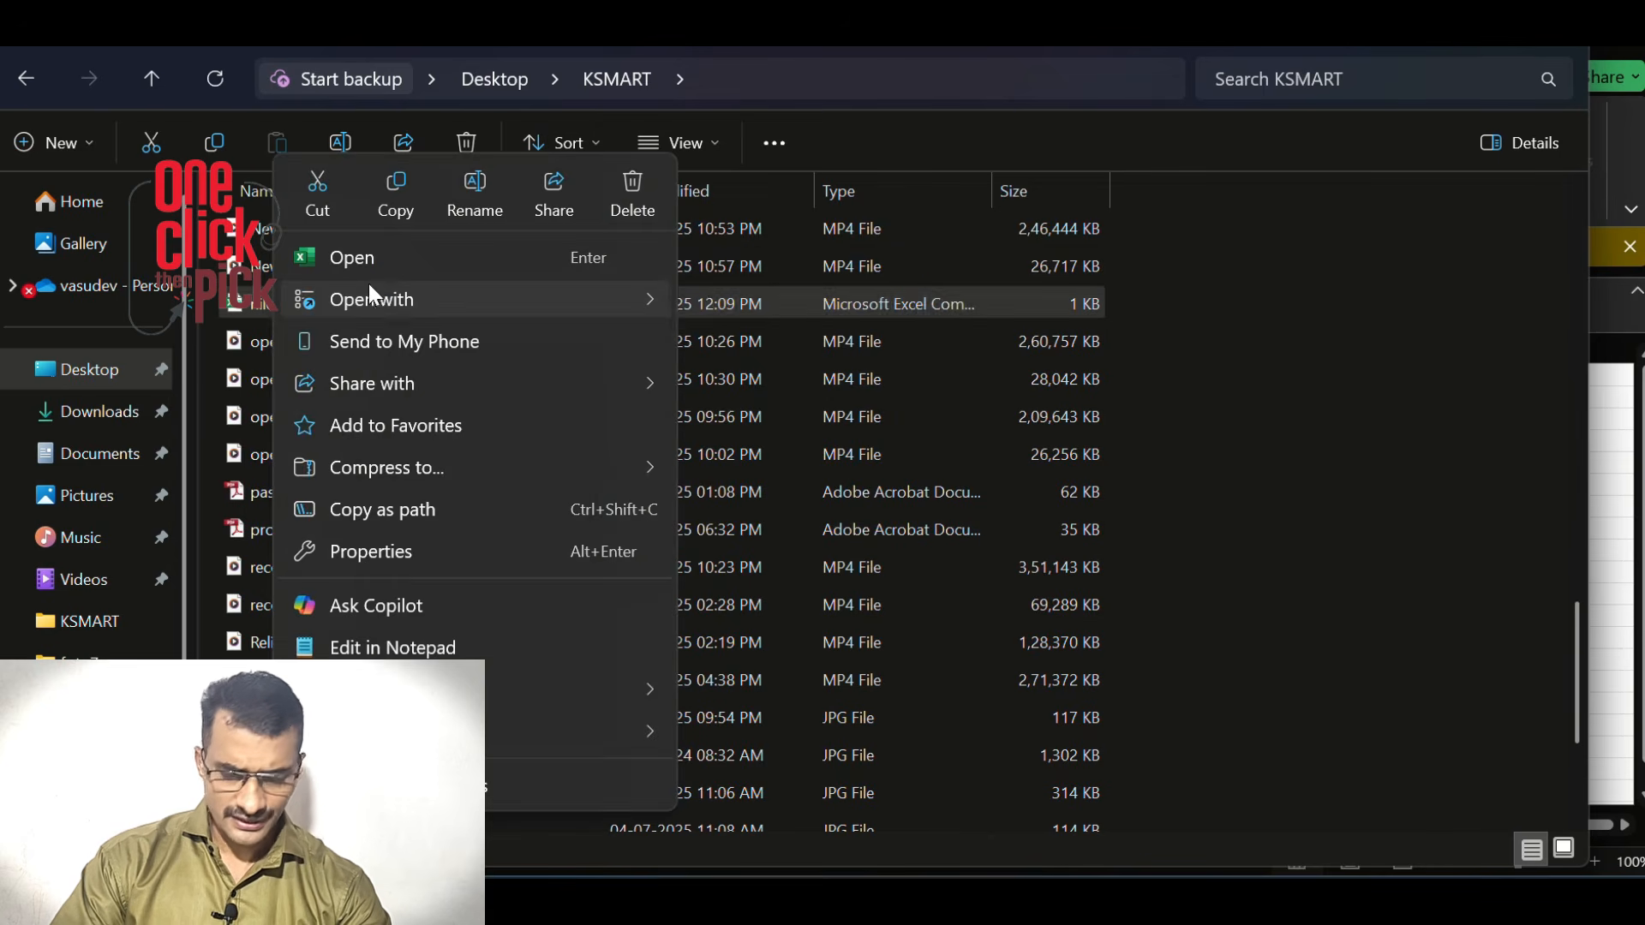
pyautogui.moveTo(388, 305)
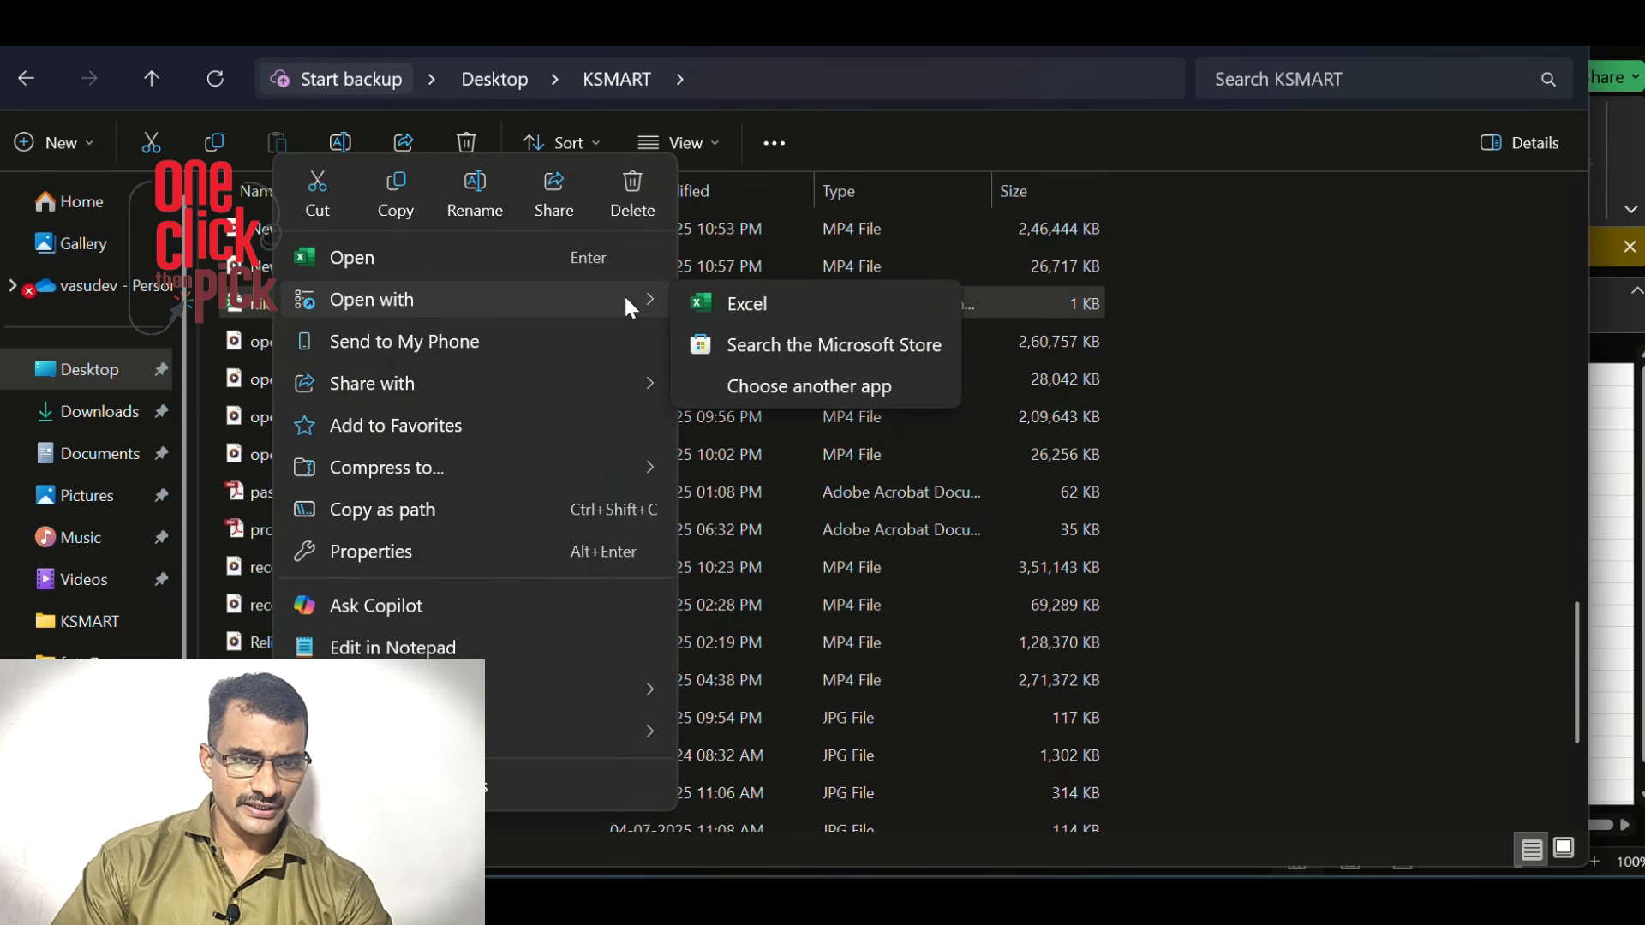
pyautogui.click(785, 383)
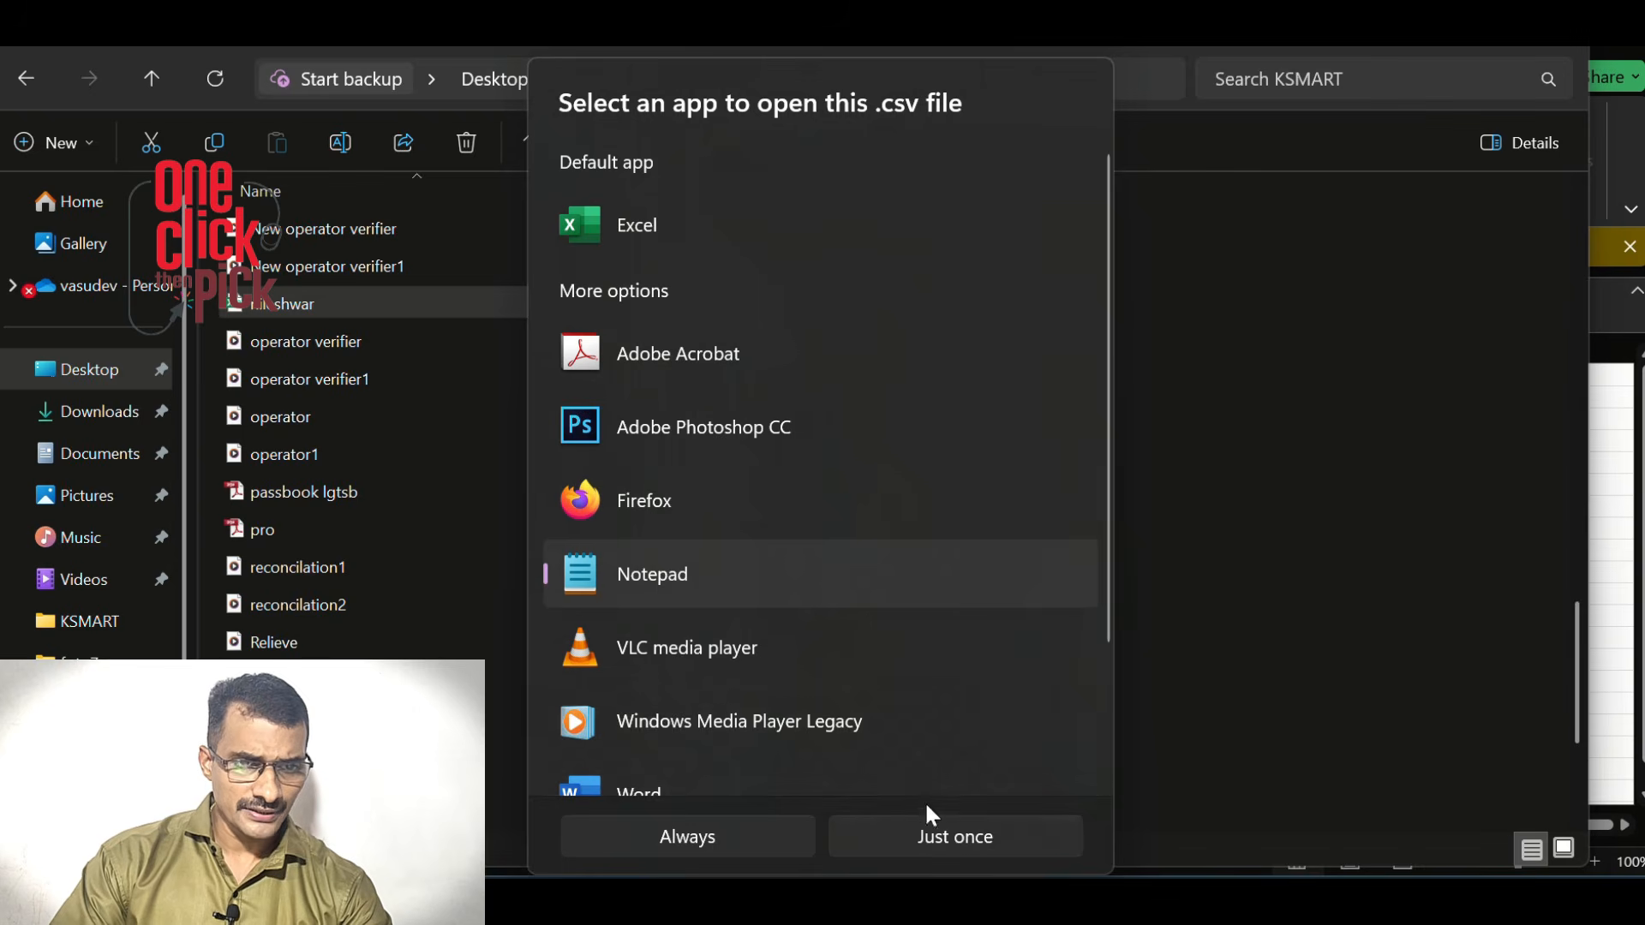
pyautogui.click(939, 836)
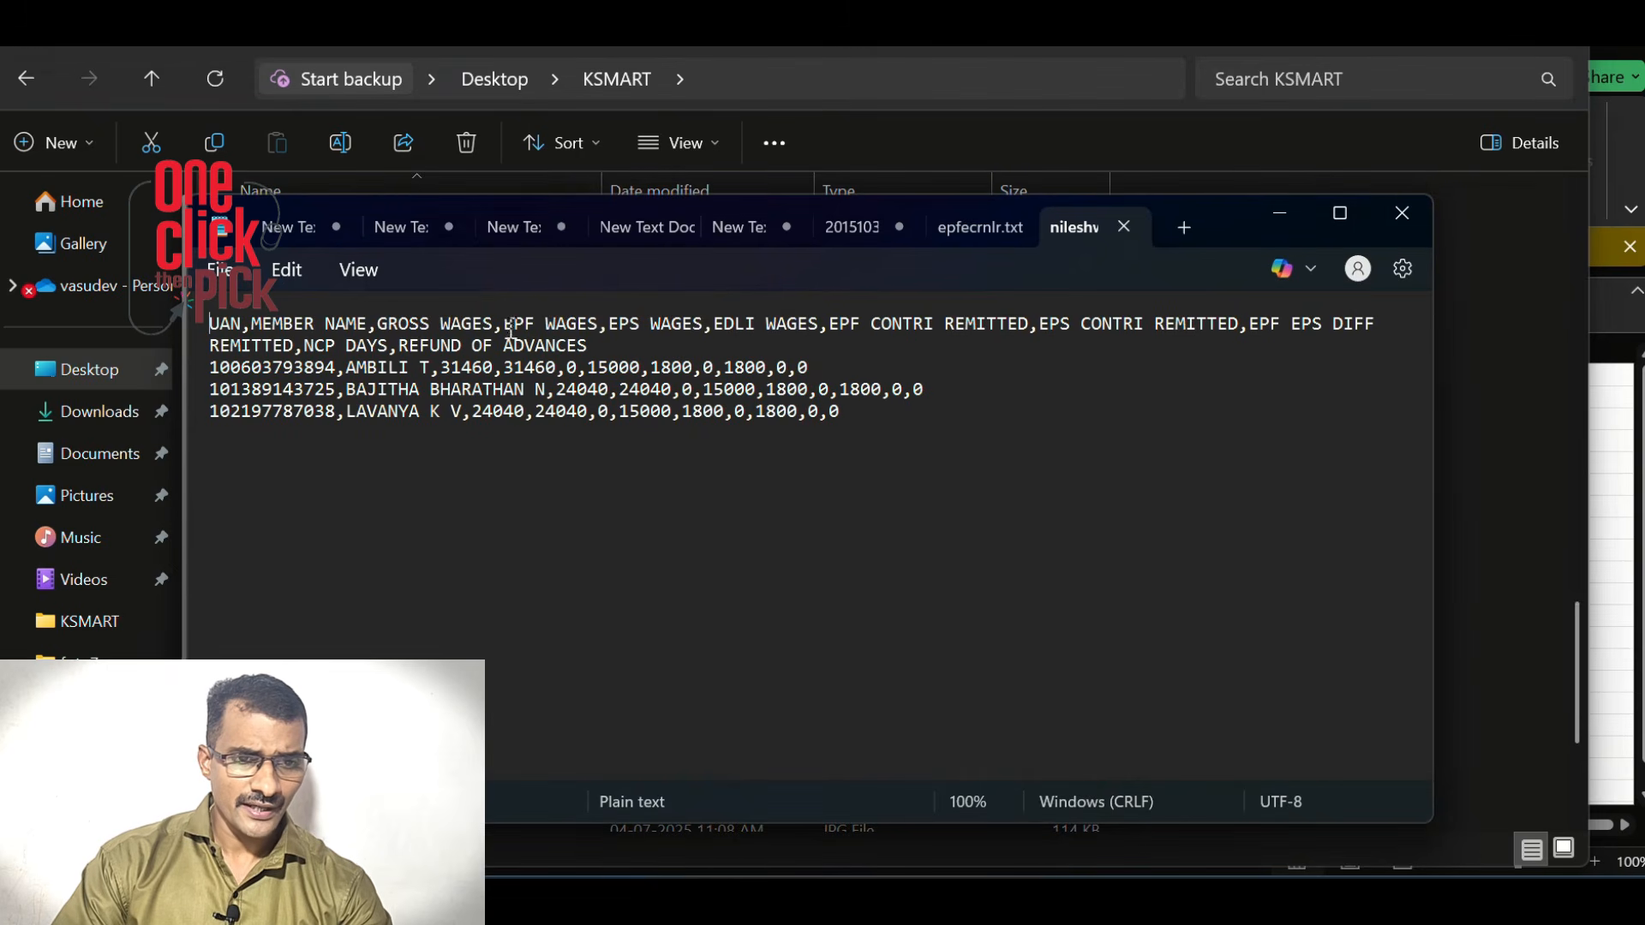
# Delete the header line and replace all commas with #~#
pyautogui.moveTo(210, 323); pyautogui.dragTo(593, 343)
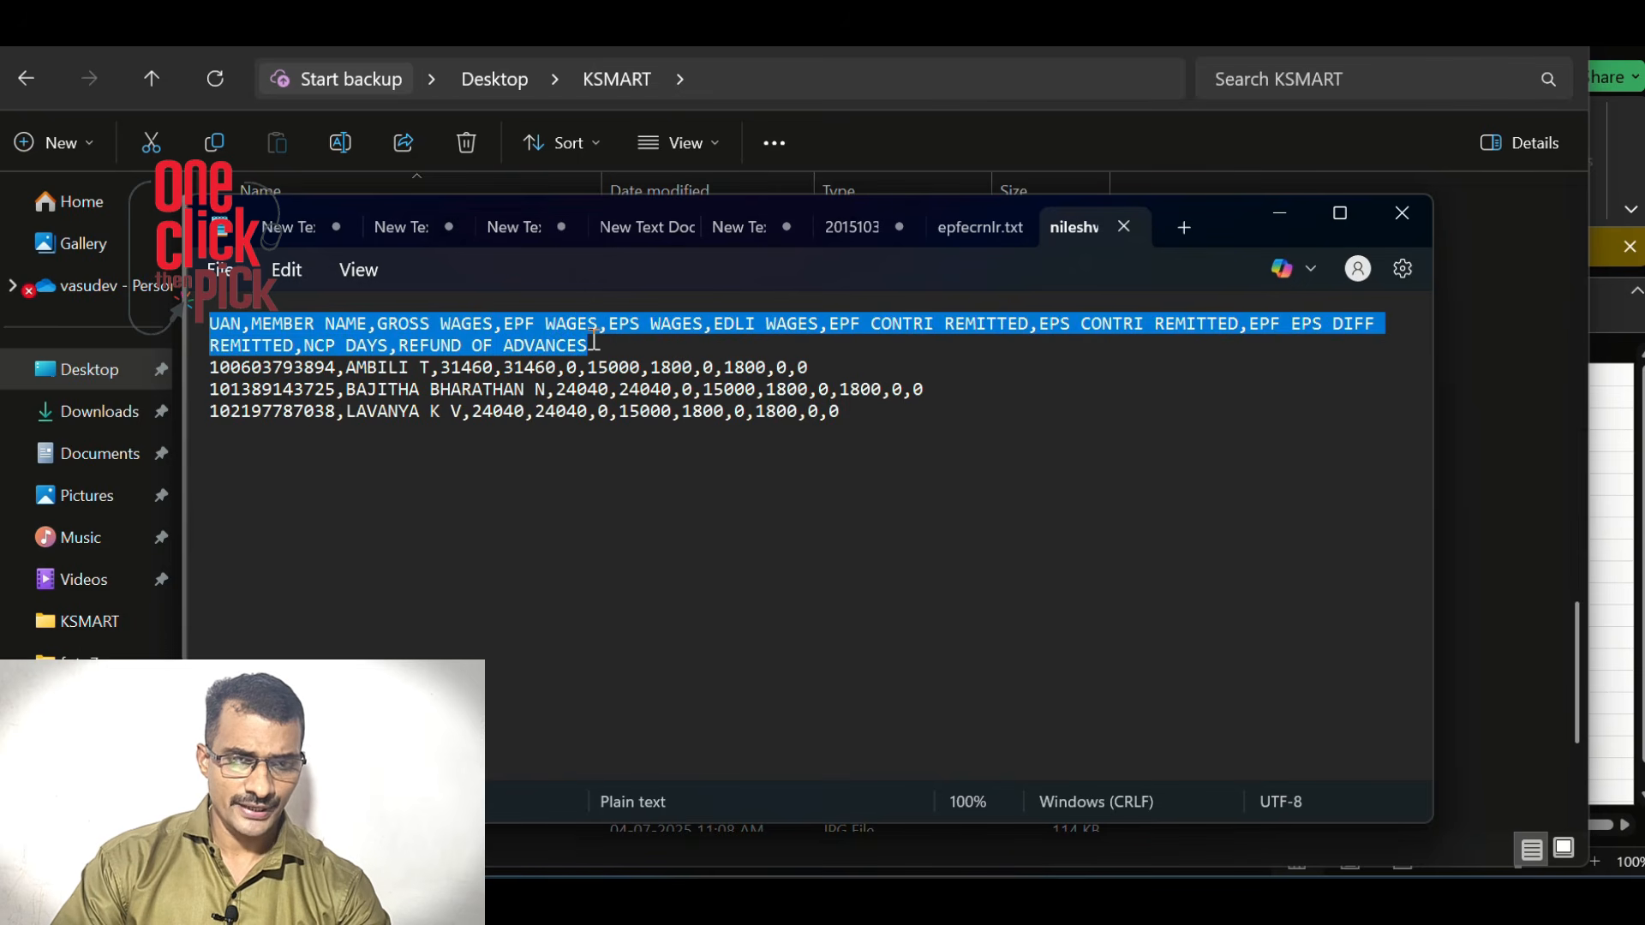
pyautogui.press('Delete')
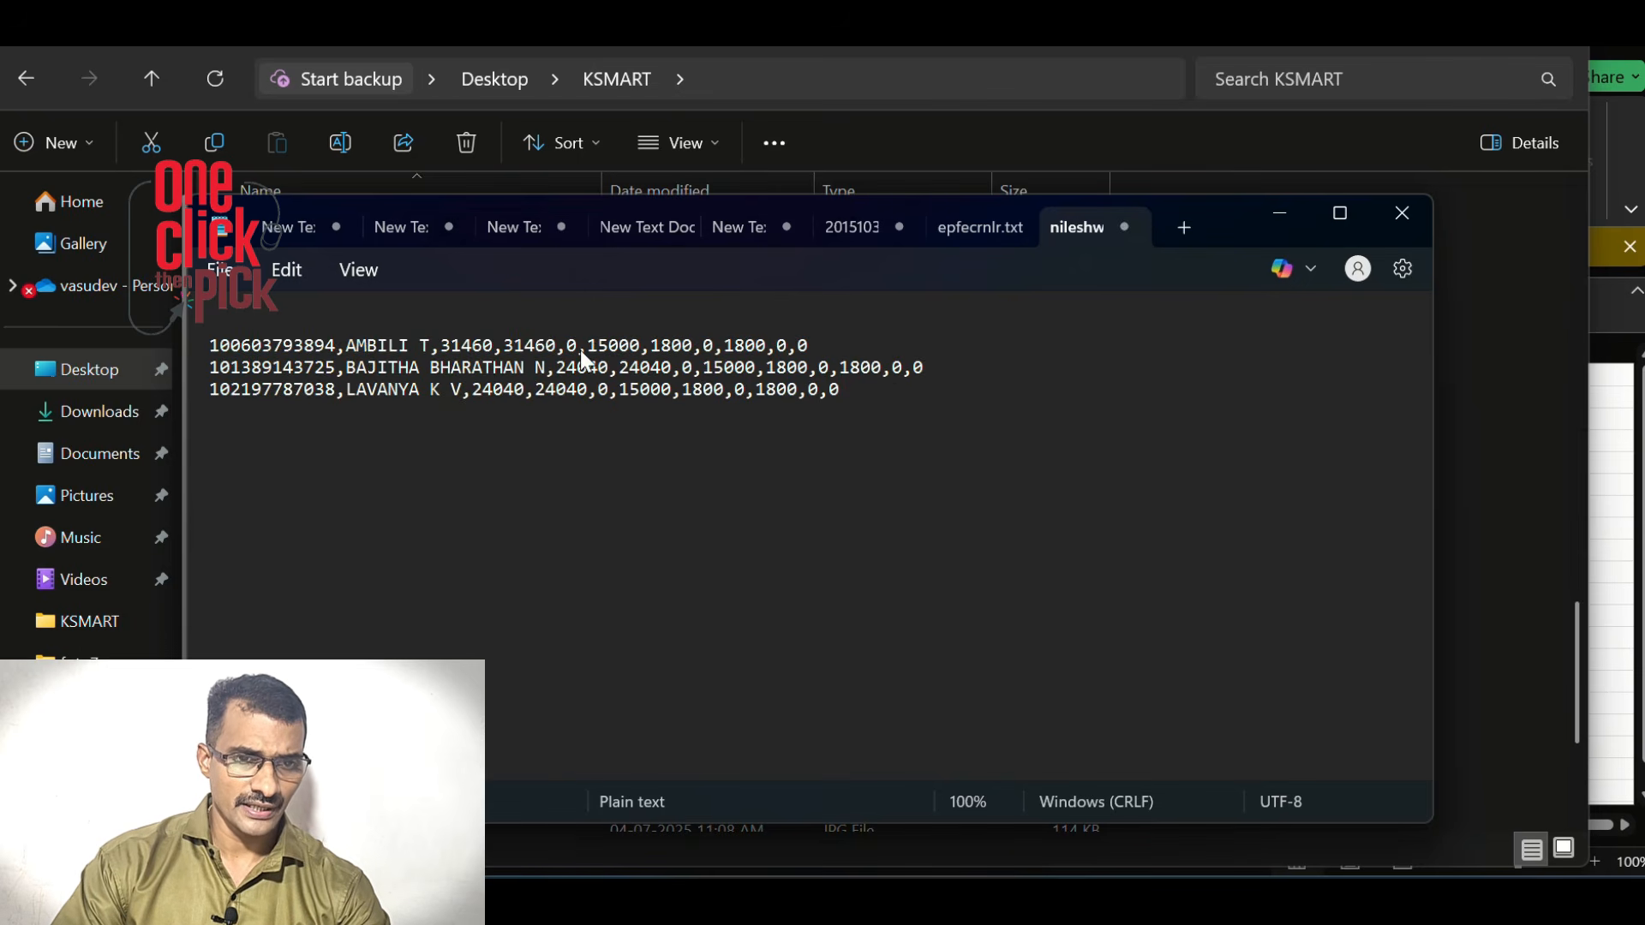
pyautogui.press('Delete')
pyautogui.hotkey('ctrl', 'h')
pyautogui.write(',')
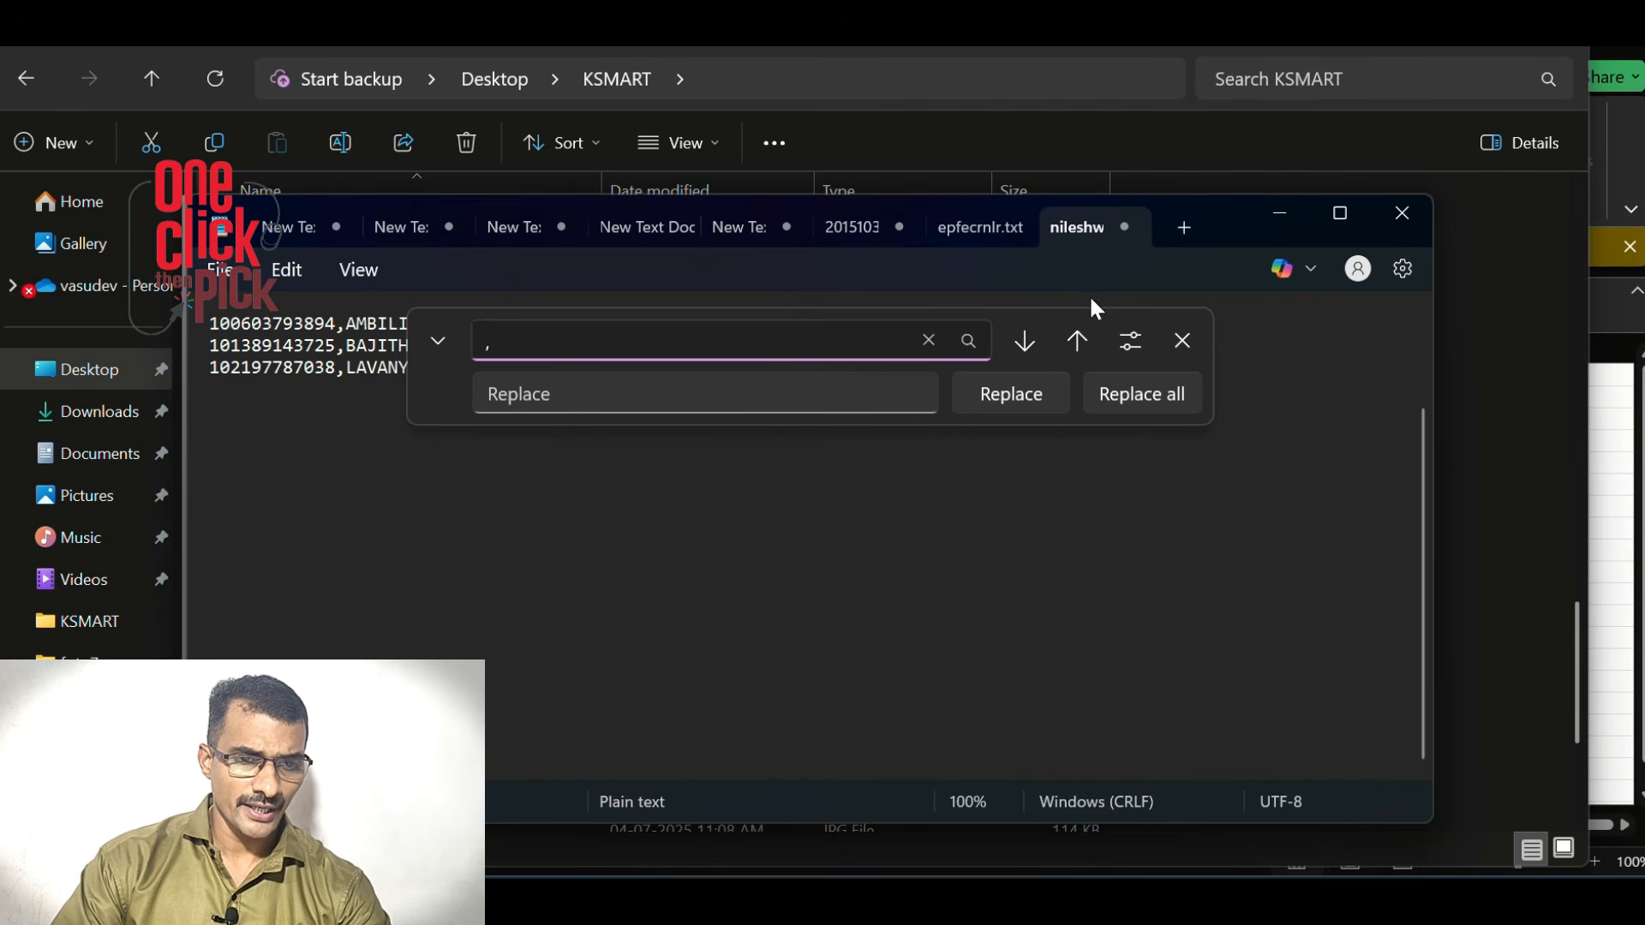
pyautogui.click(578, 396)
pyautogui.write('#')
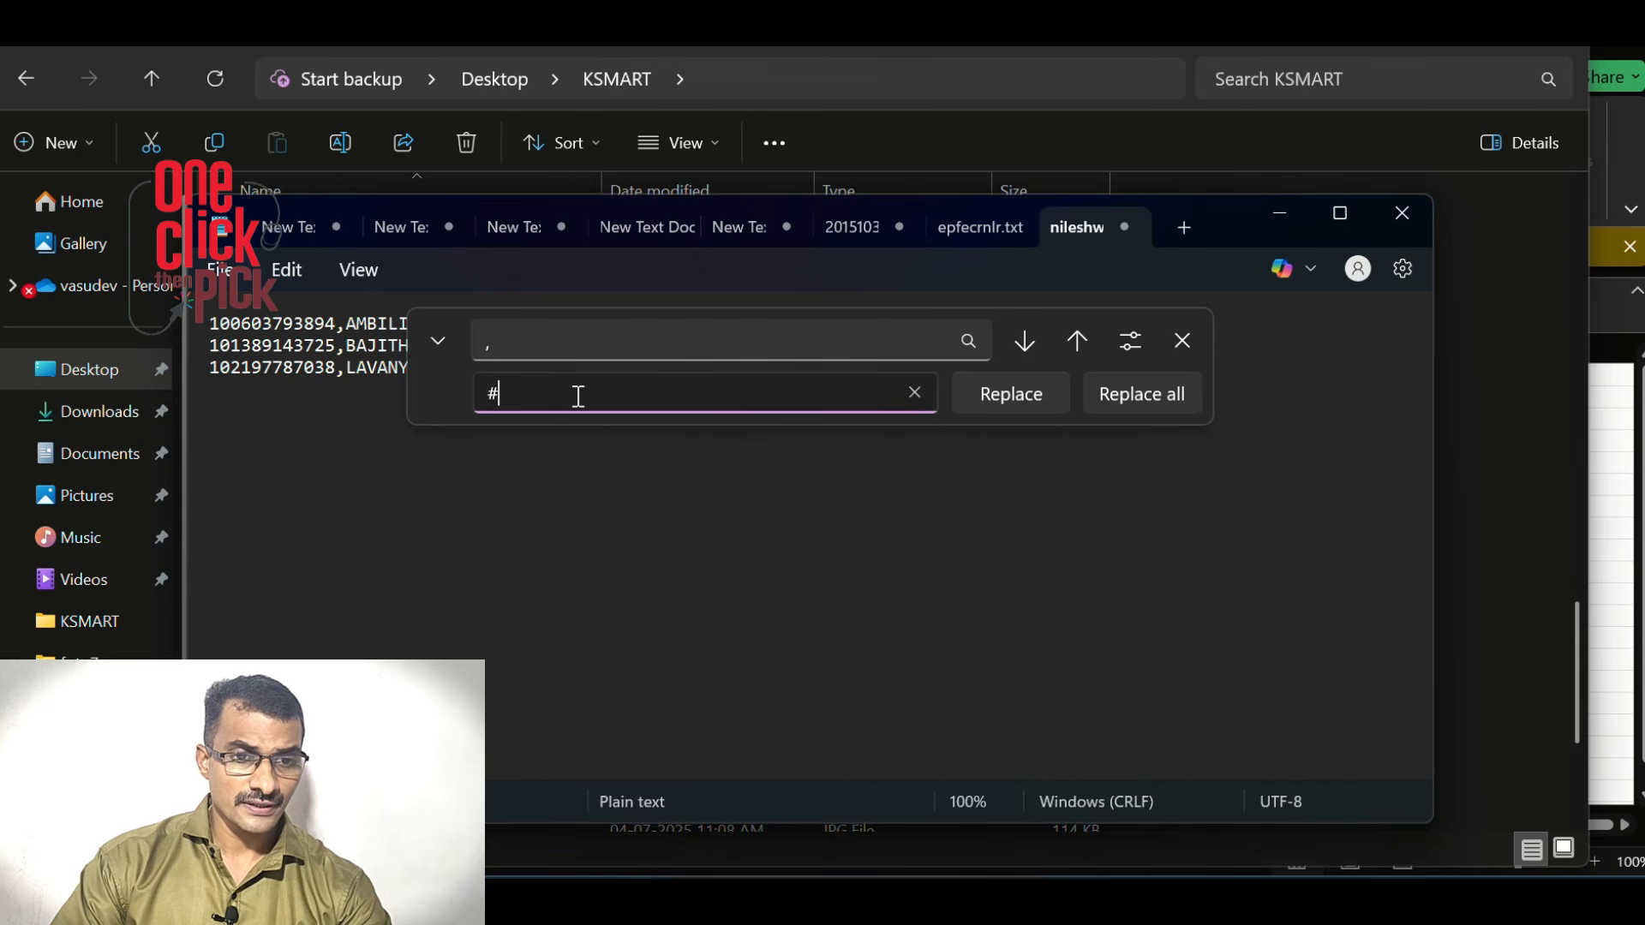
pyautogui.write('~')
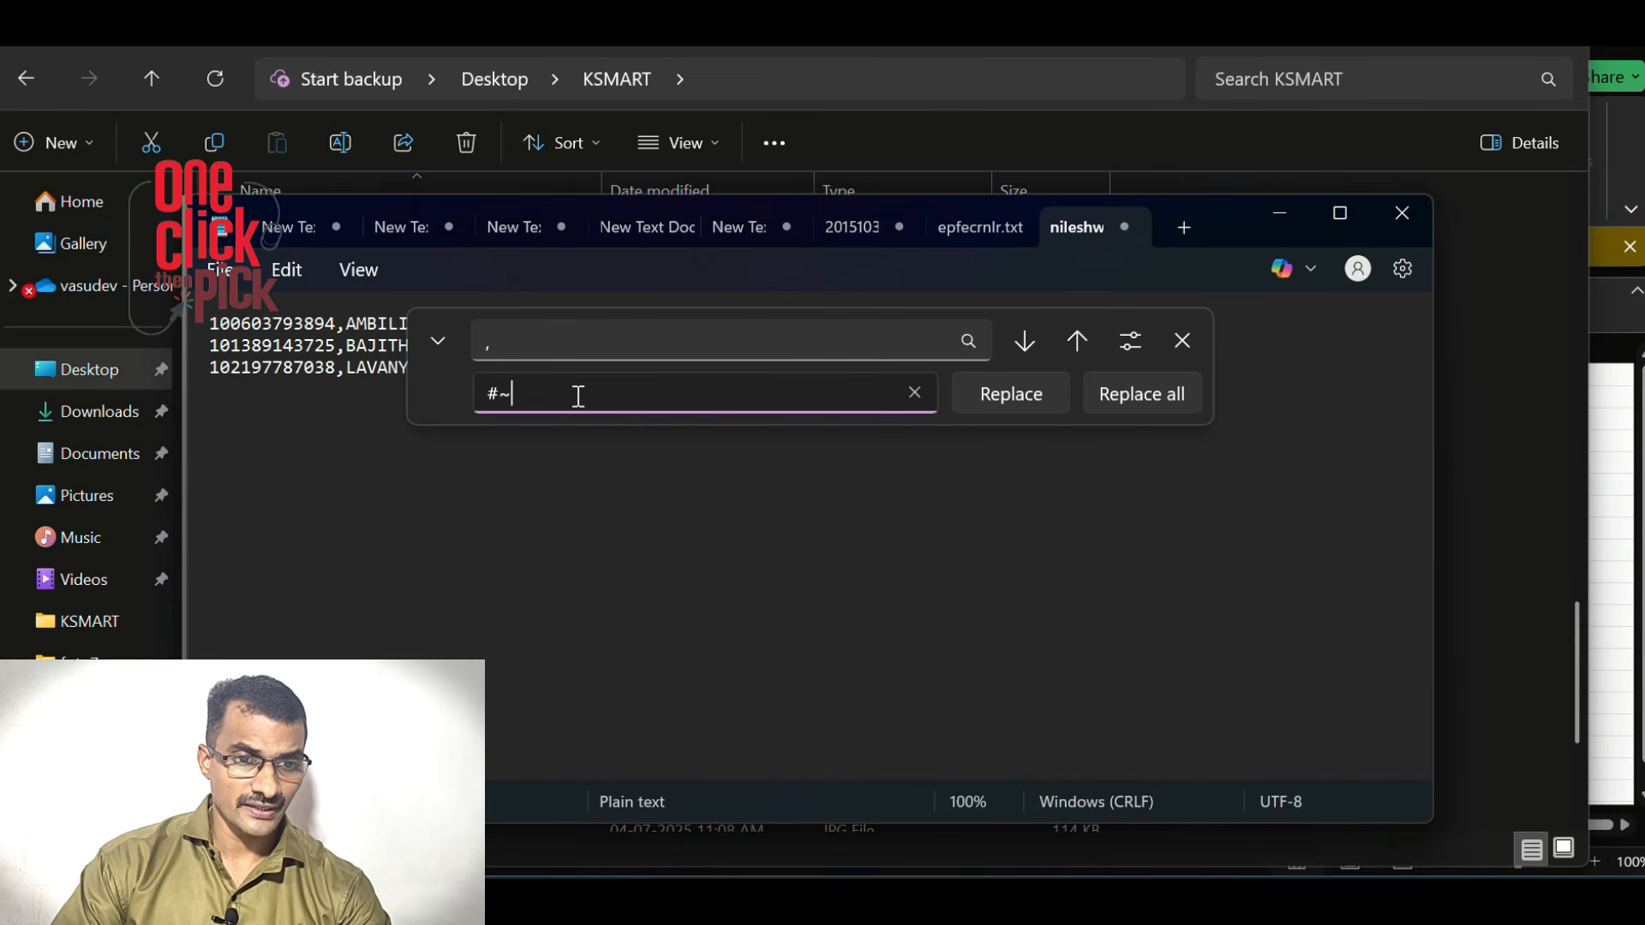
pyautogui.write('#')
pyautogui.click(1157, 391)
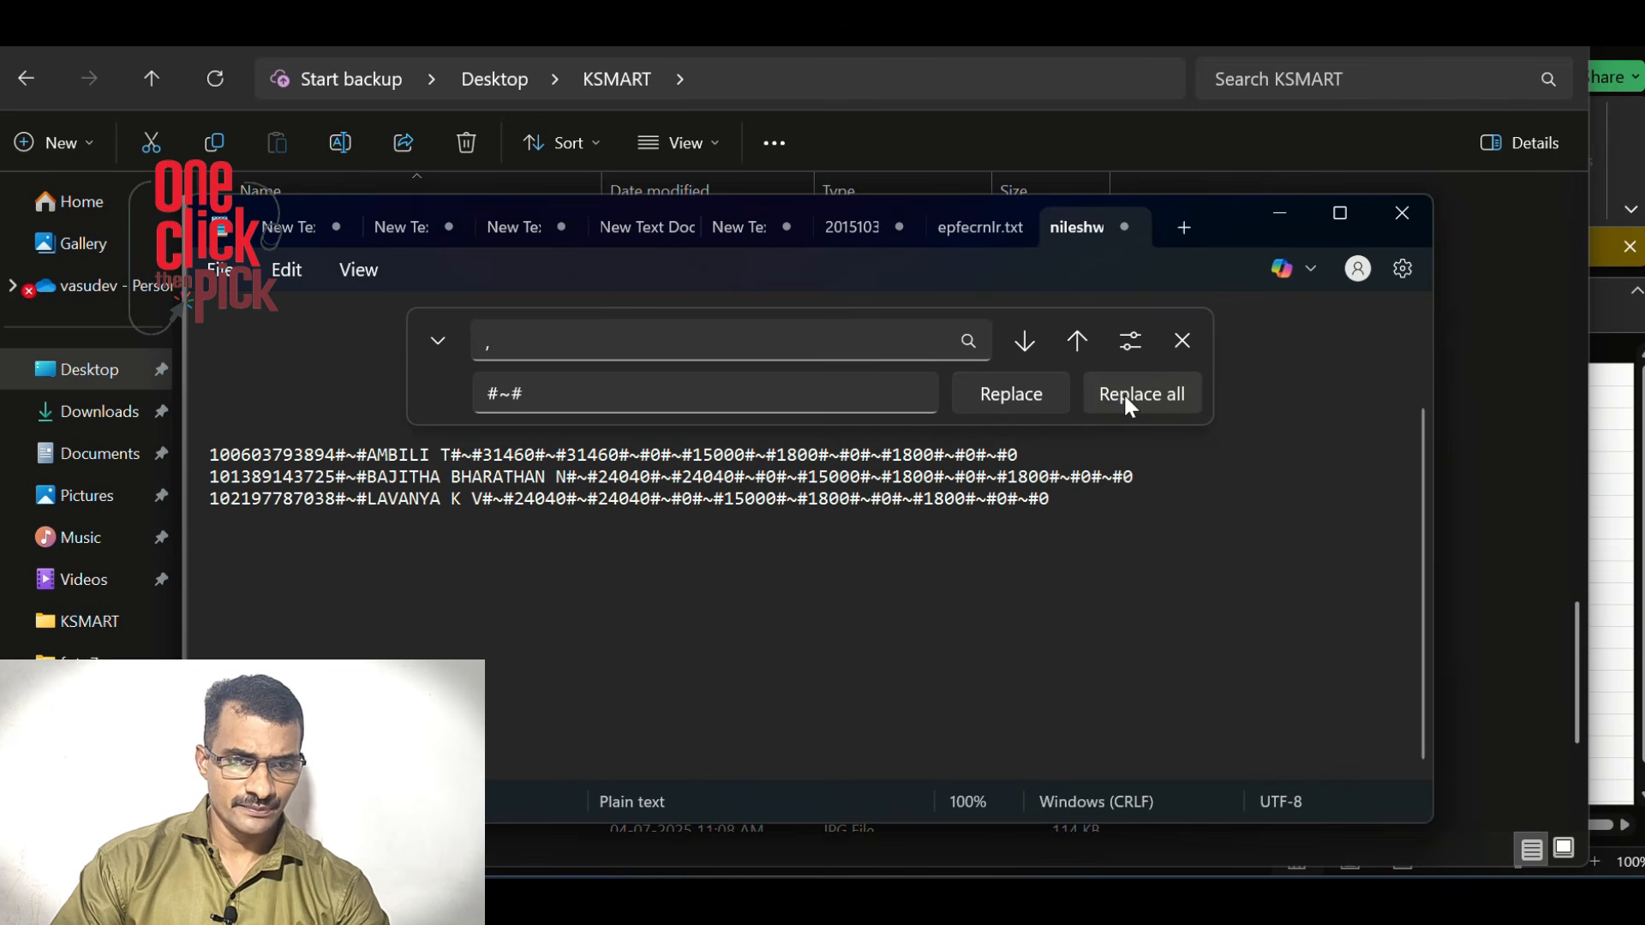
# Save the edited text as a new file named nileshwar1
pyautogui.click(219, 269)
pyautogui.click(249, 576)
pyautogui.click(447, 569)
pyautogui.write('1')
pyautogui.click(806, 719)
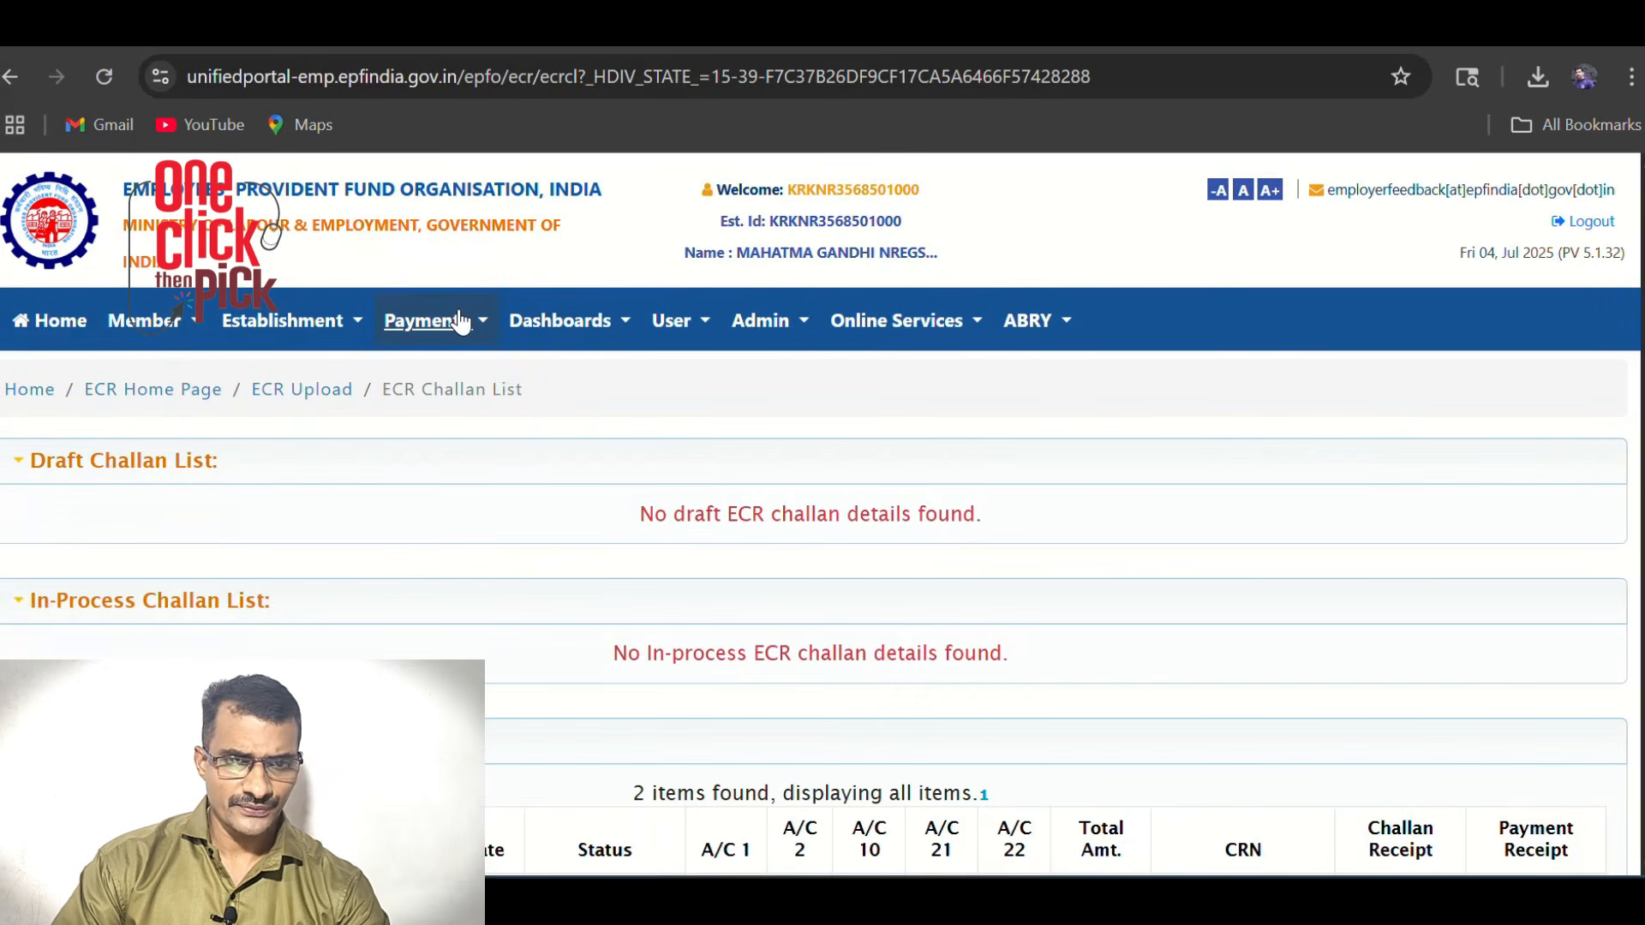
# In the ECR File Upload section, set the wage month to June 2025
pyautogui.click(456, 325)
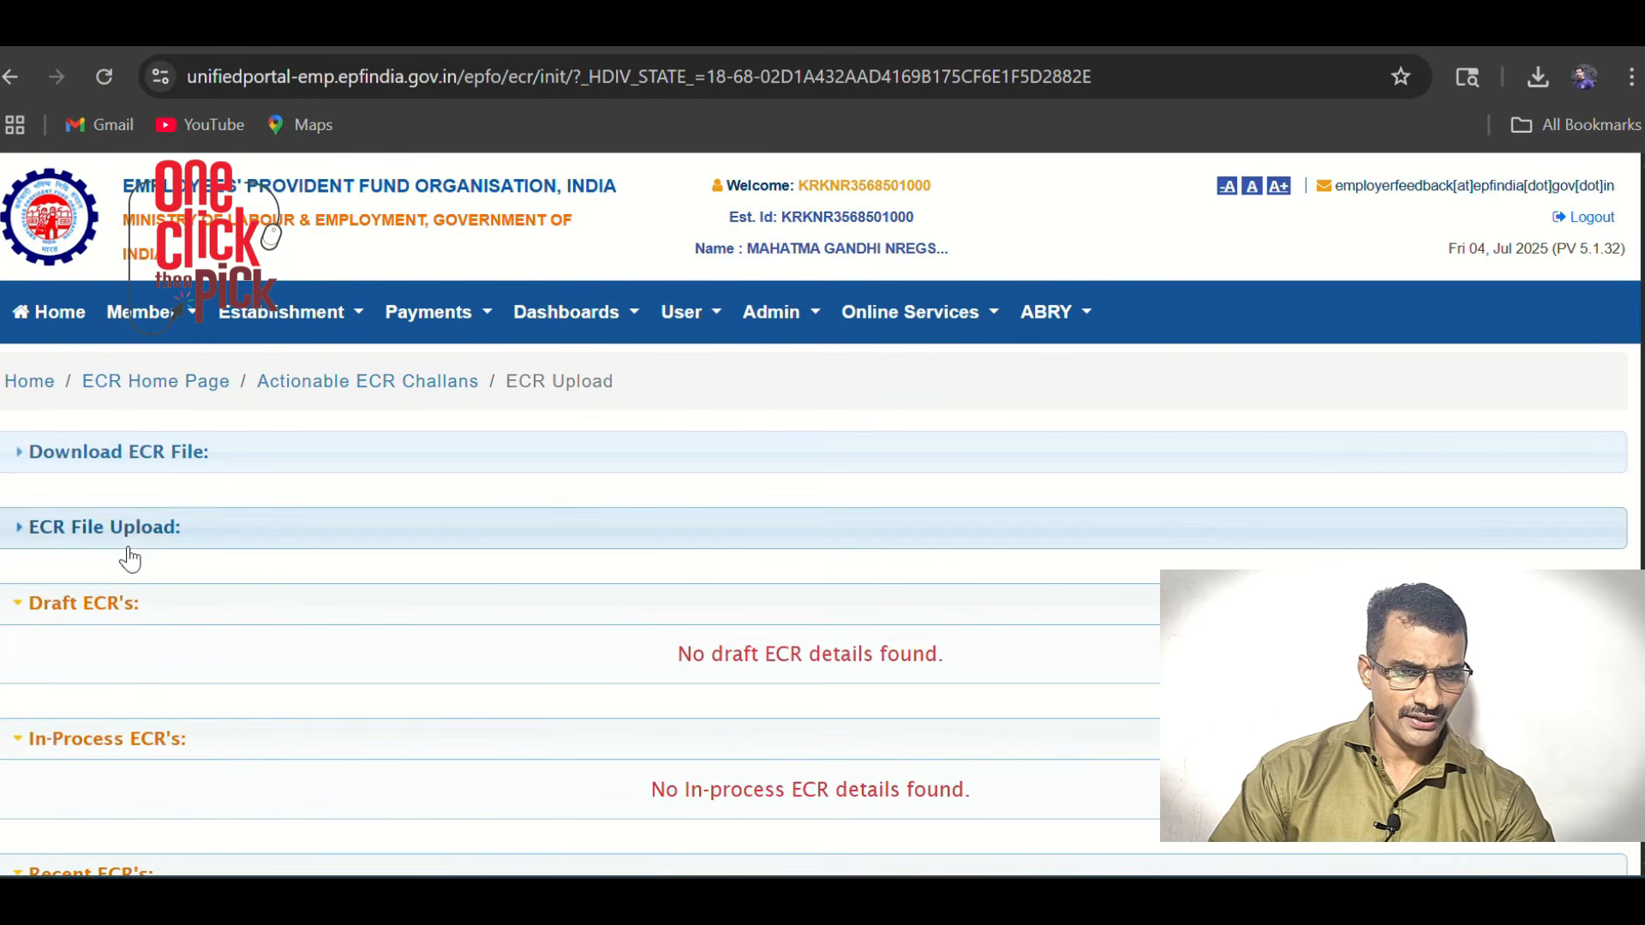
pyautogui.click(146, 538)
pyautogui.scroll(-5, 424, 533)
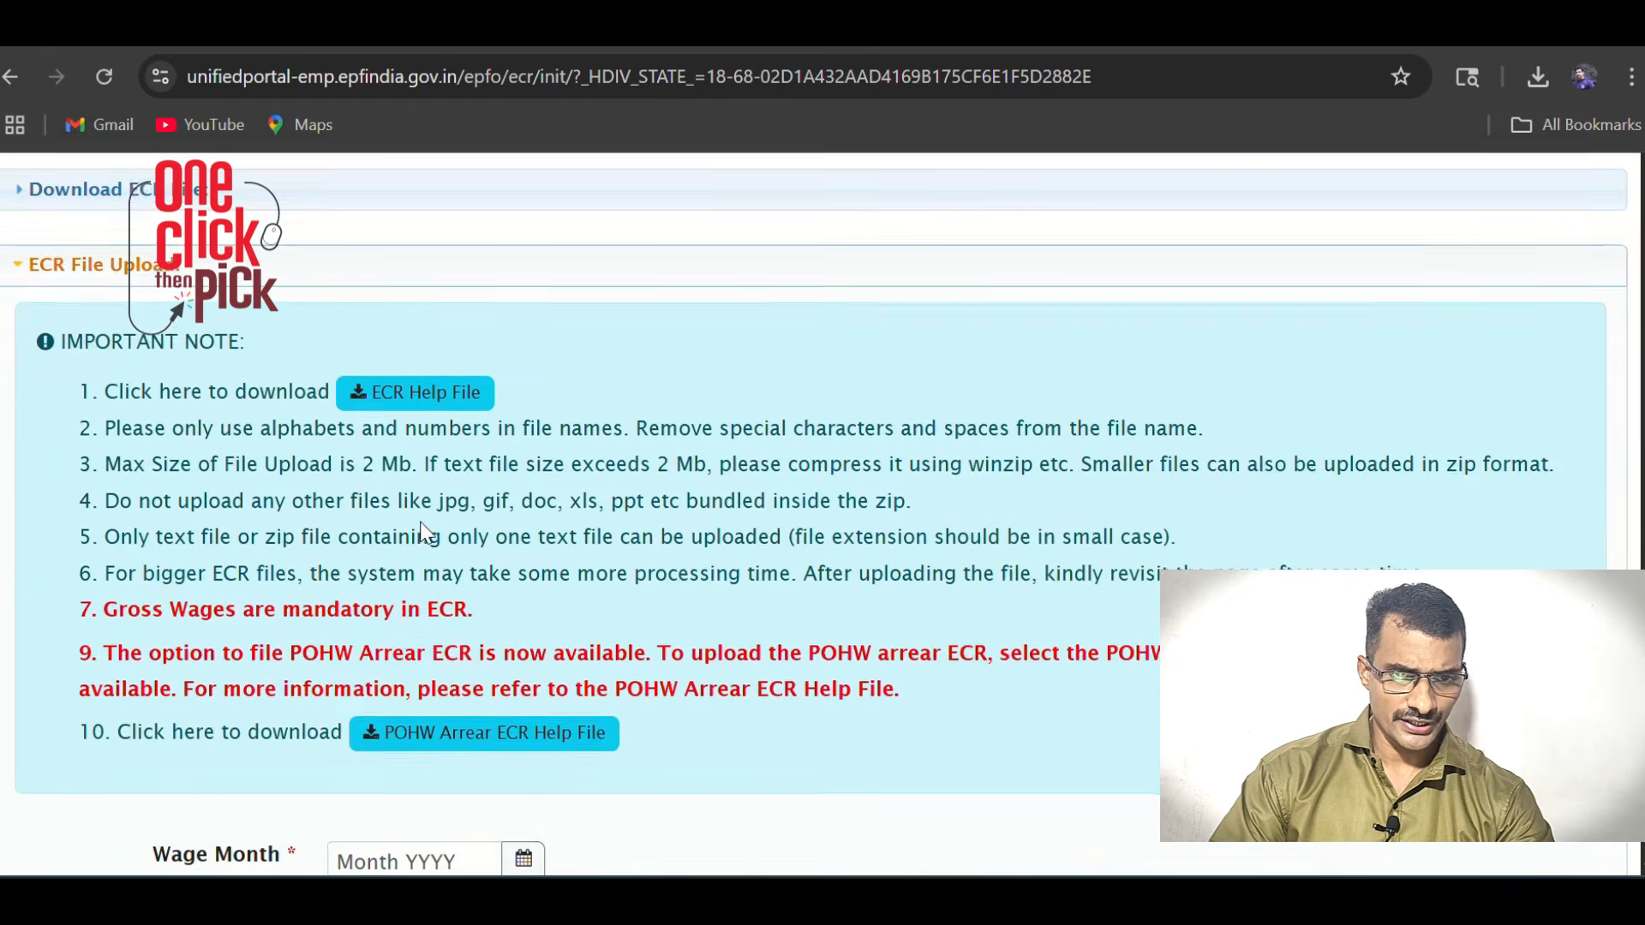
pyautogui.scroll(-3, 428, 533)
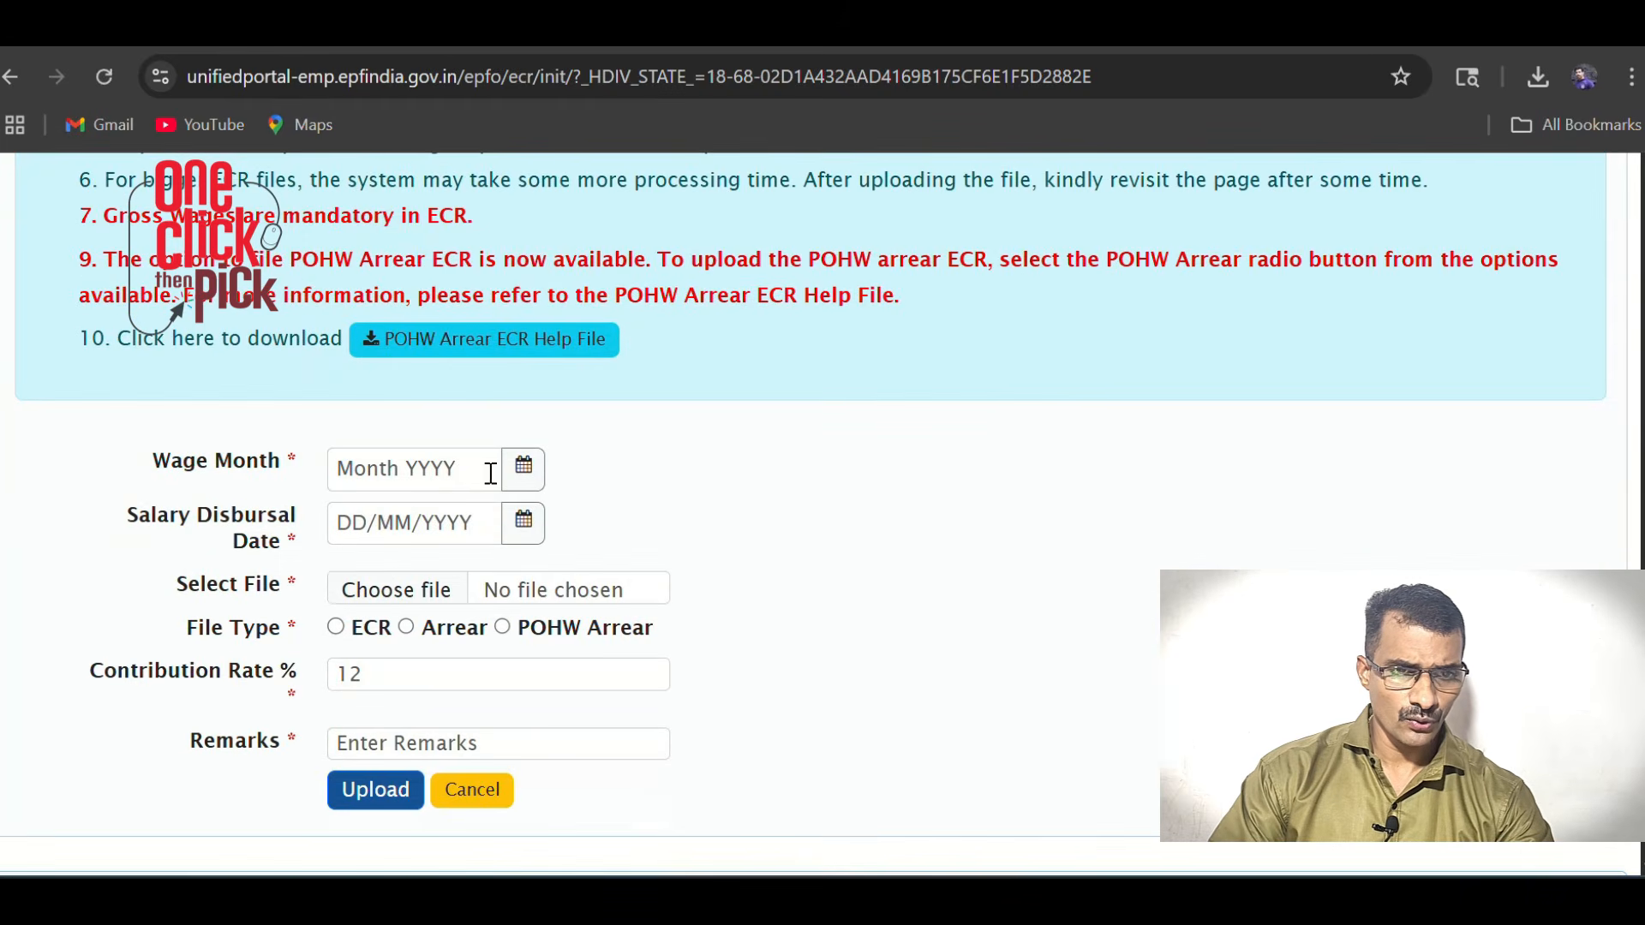
pyautogui.click(529, 480)
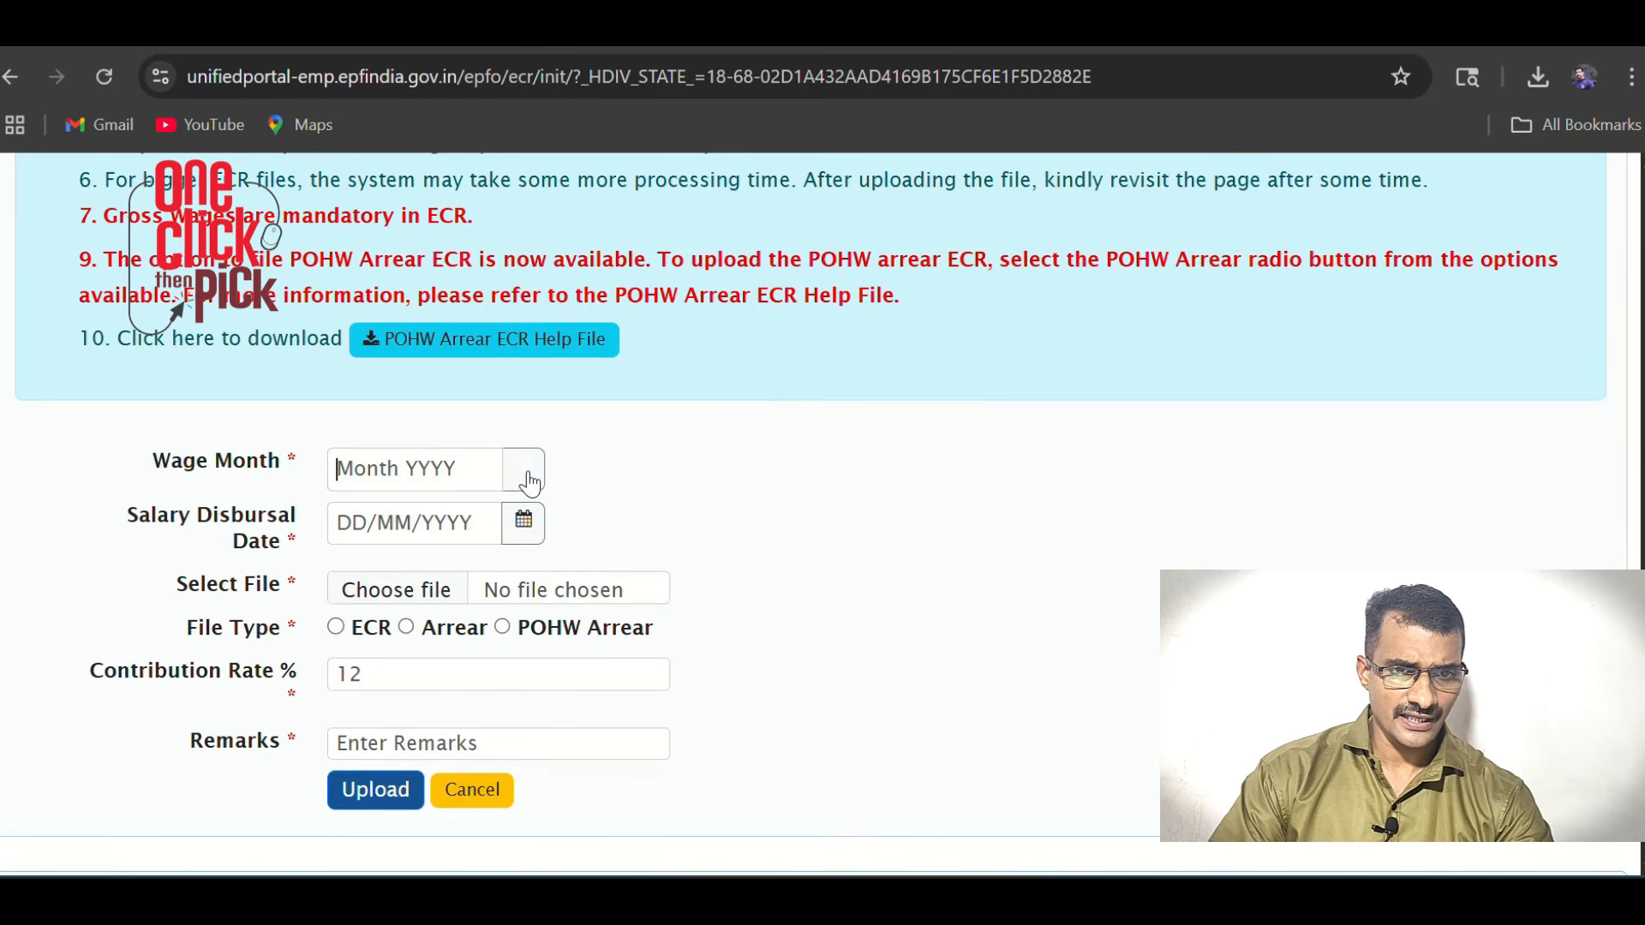
pyautogui.click(485, 517)
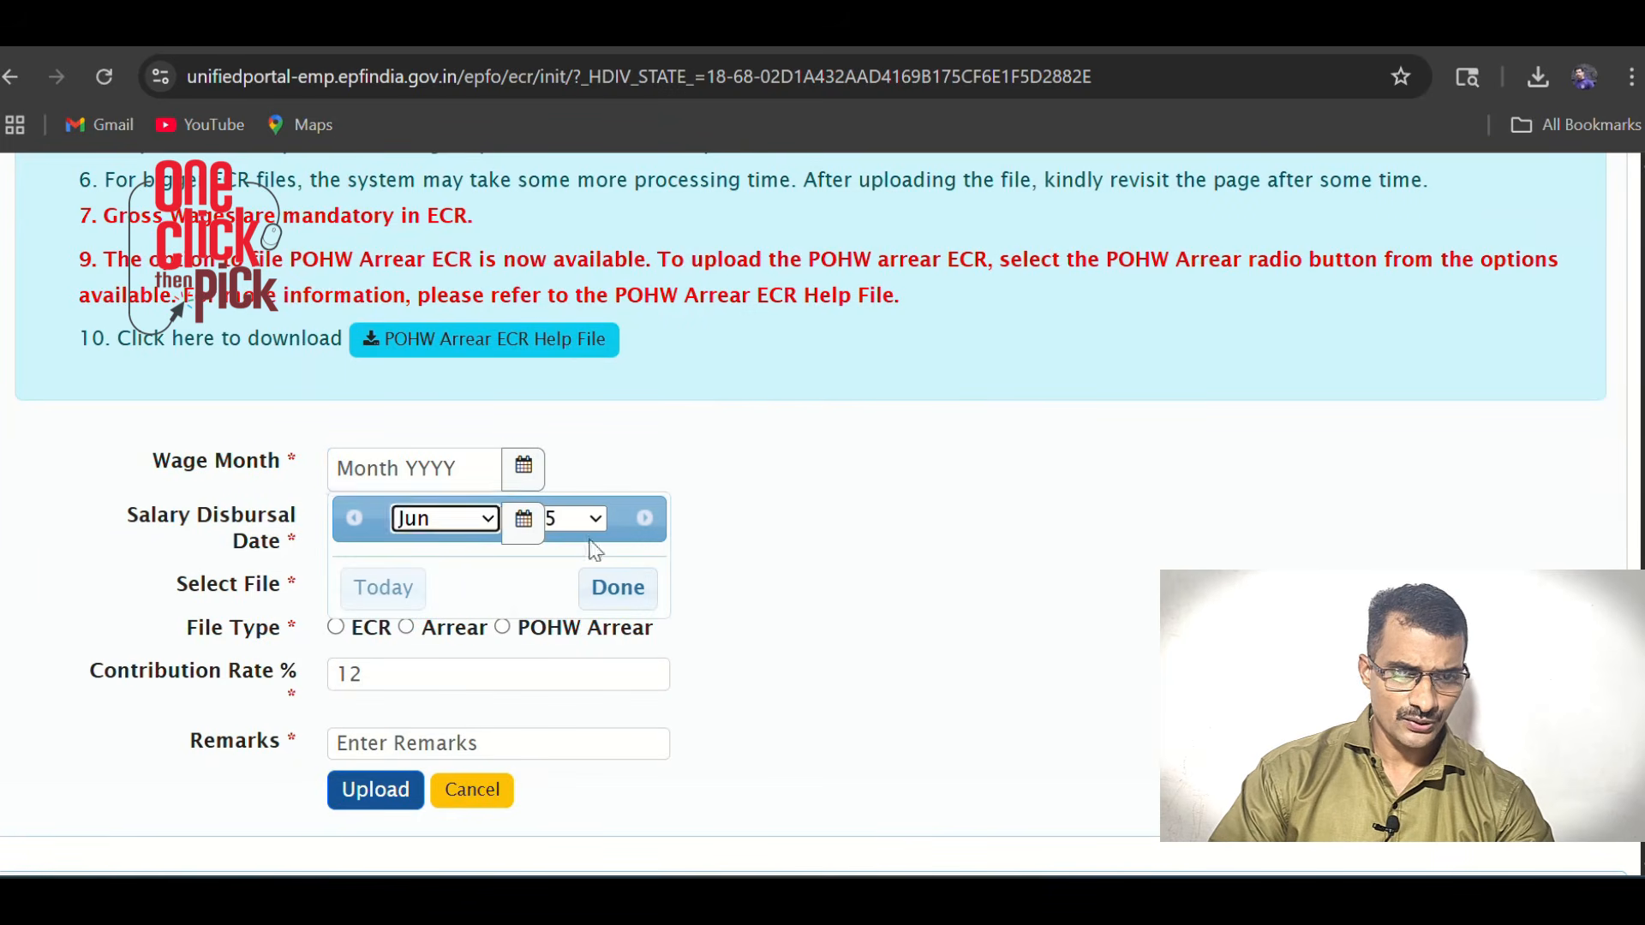
pyautogui.click(618, 588)
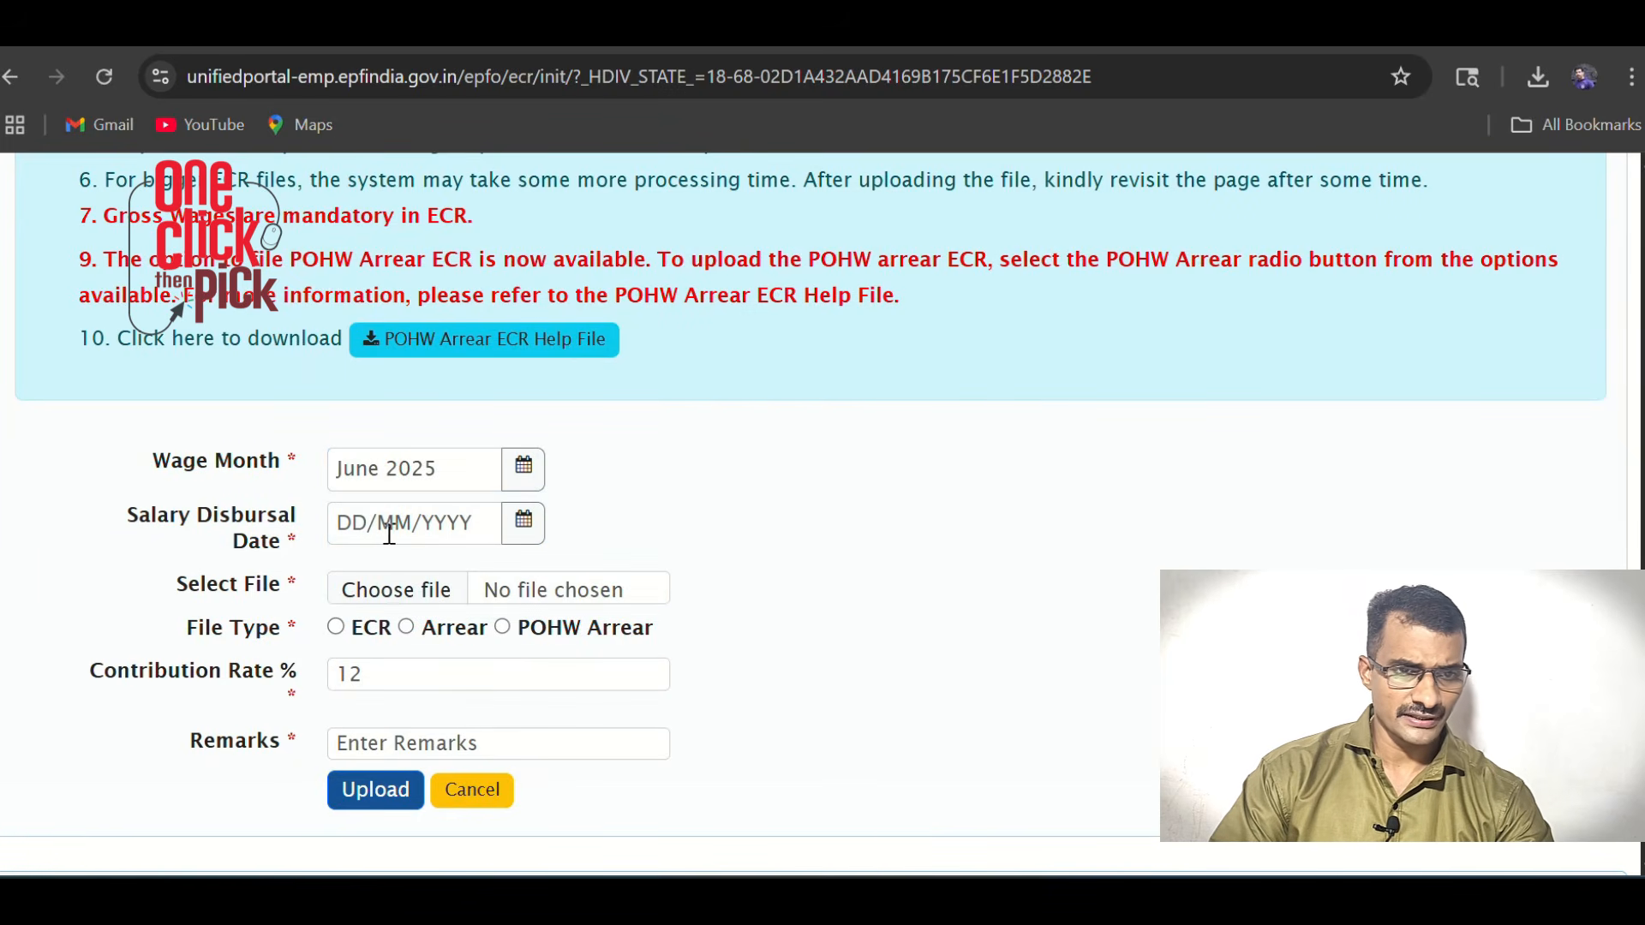
# Set disbursal date 04/07/2025, choose nileshwar1.txt, and enter remark 'salary for June 2025'
pyautogui.click(379, 524)
pyautogui.click(603, 677)
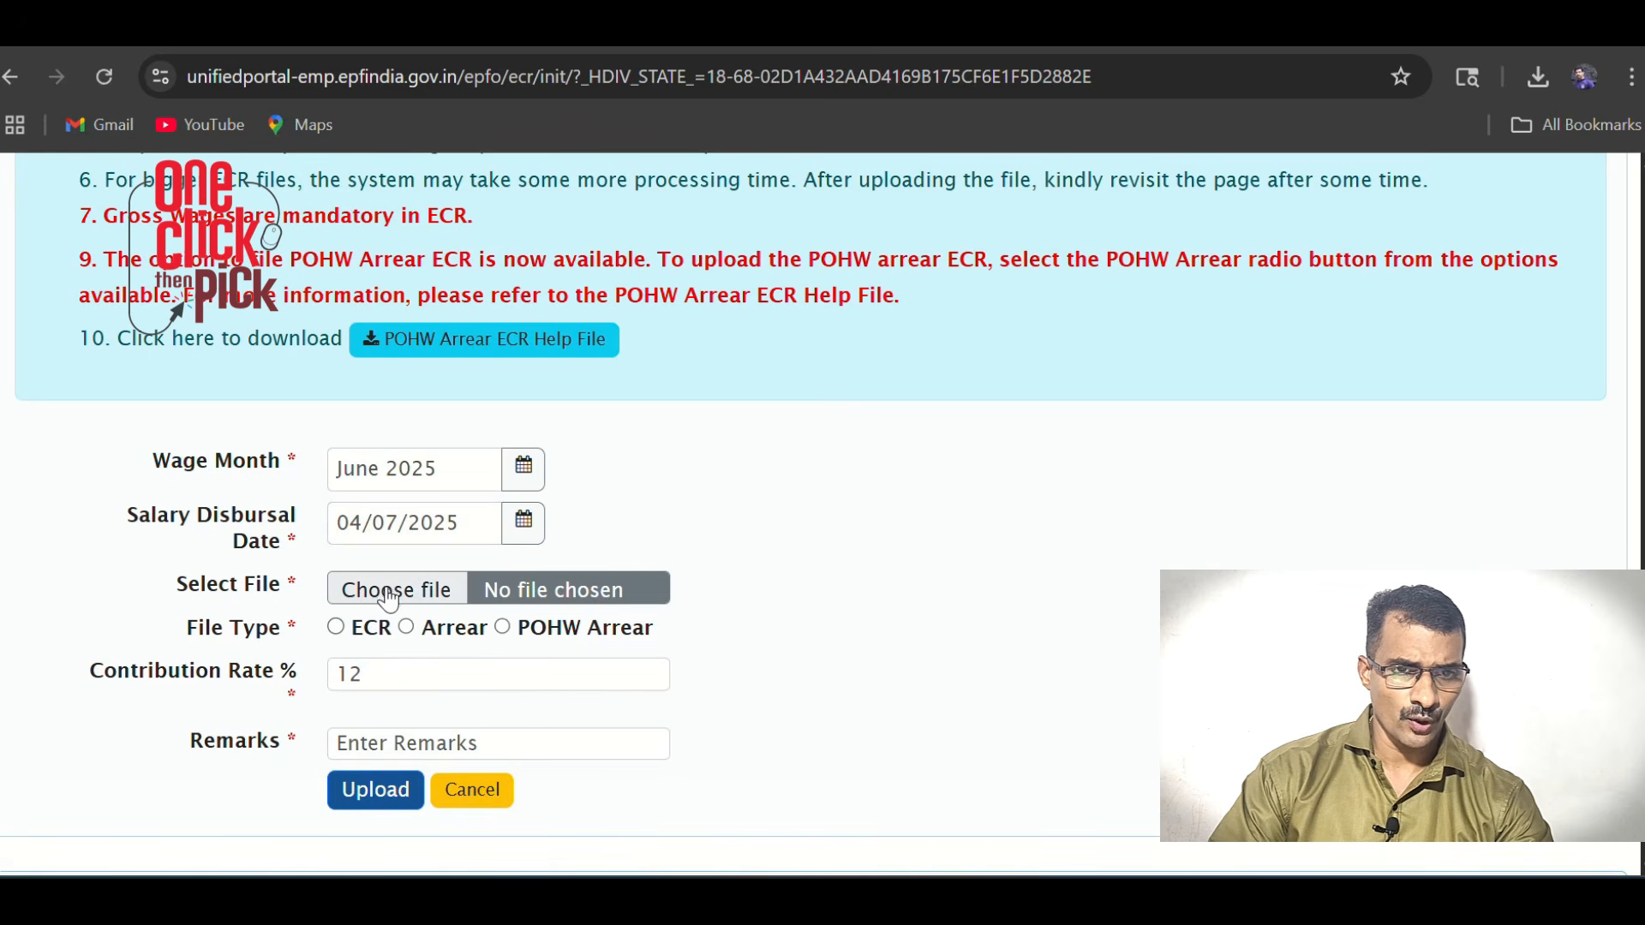
pyautogui.click(356, 590)
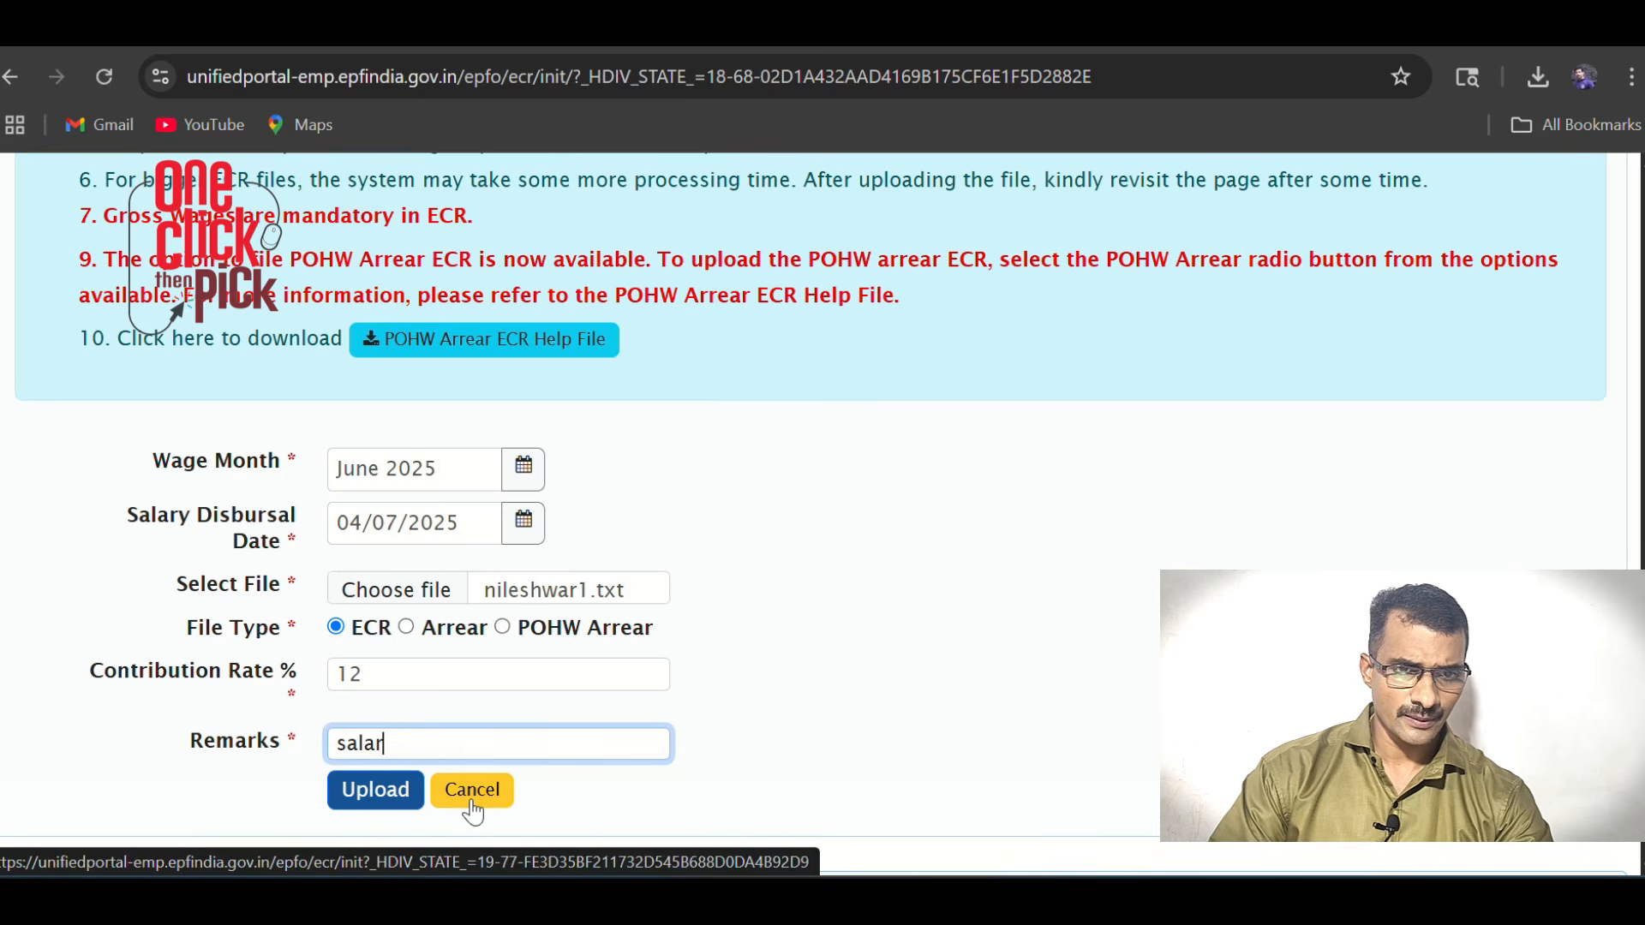
pyautogui.write('y')
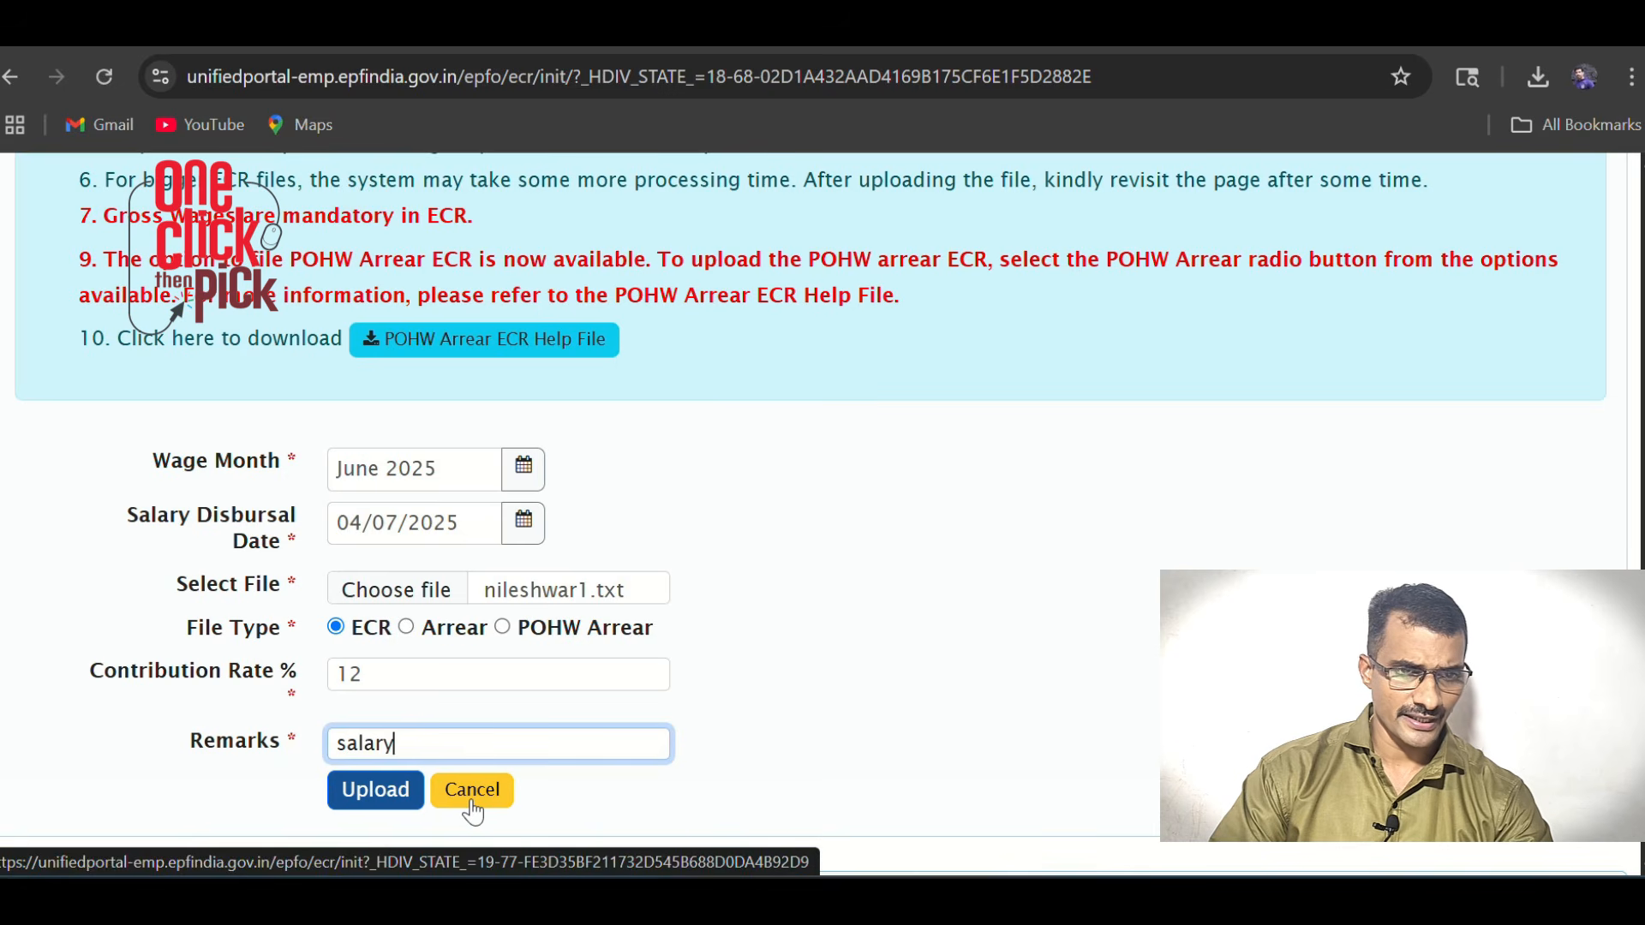
pyautogui.write(' for')
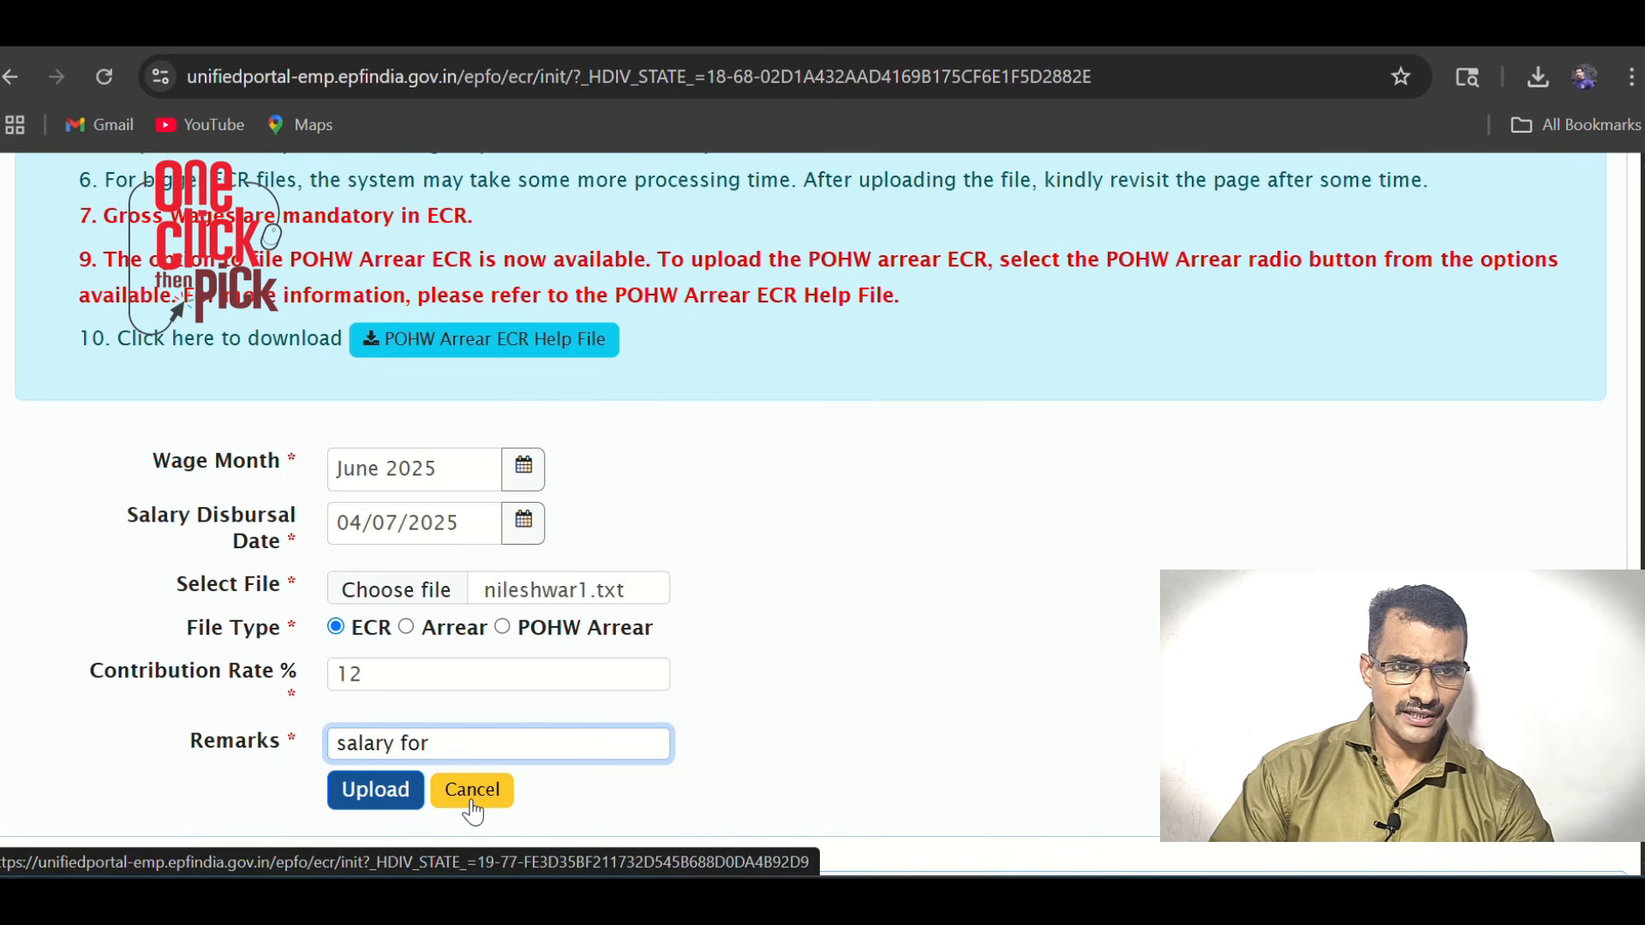
pyautogui.write(' June 2025')
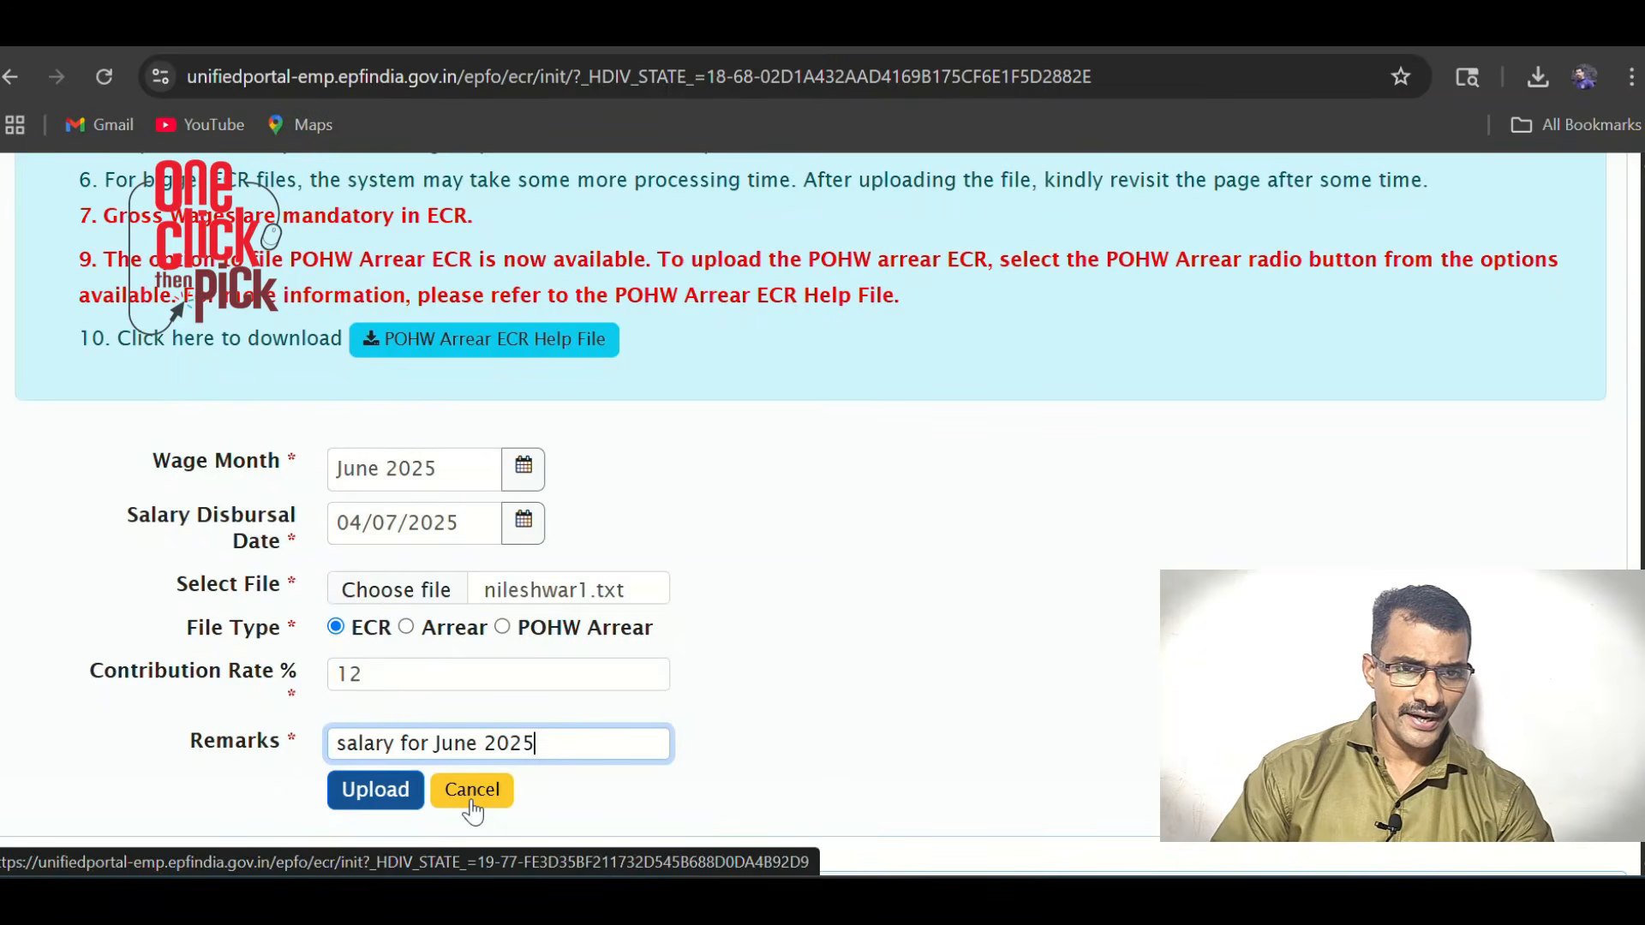
# Upload the June 2025 ECR, verify it, agree to the note, and review In-Process ECRs
pyautogui.click(394, 788)
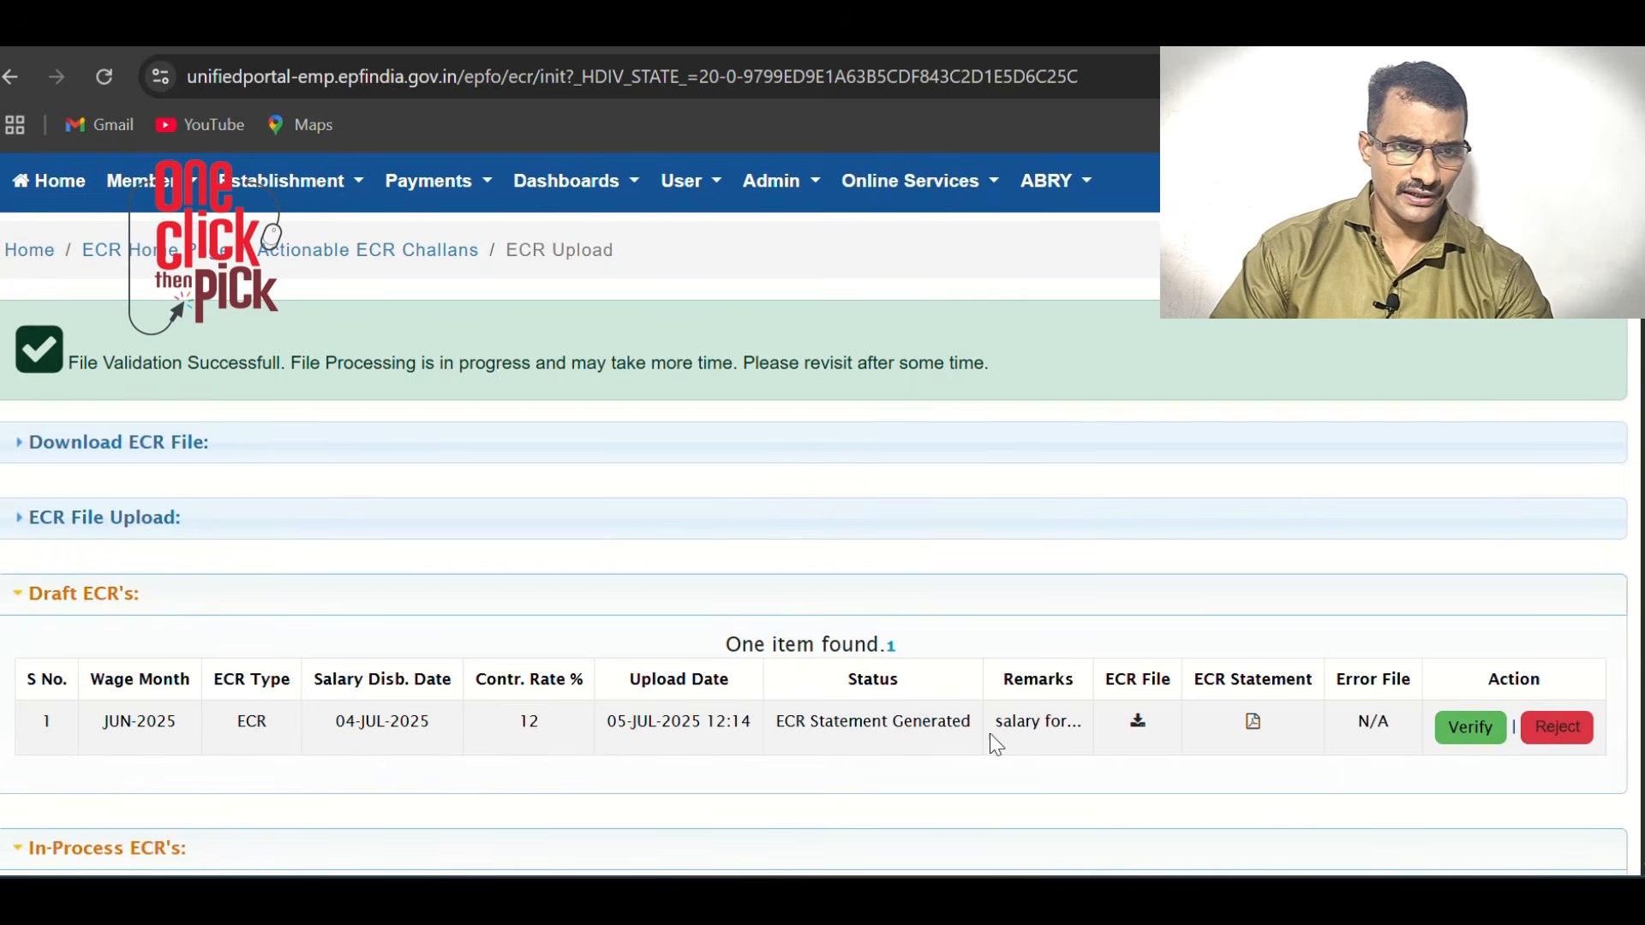
pyautogui.scroll(-2, 1181, 735)
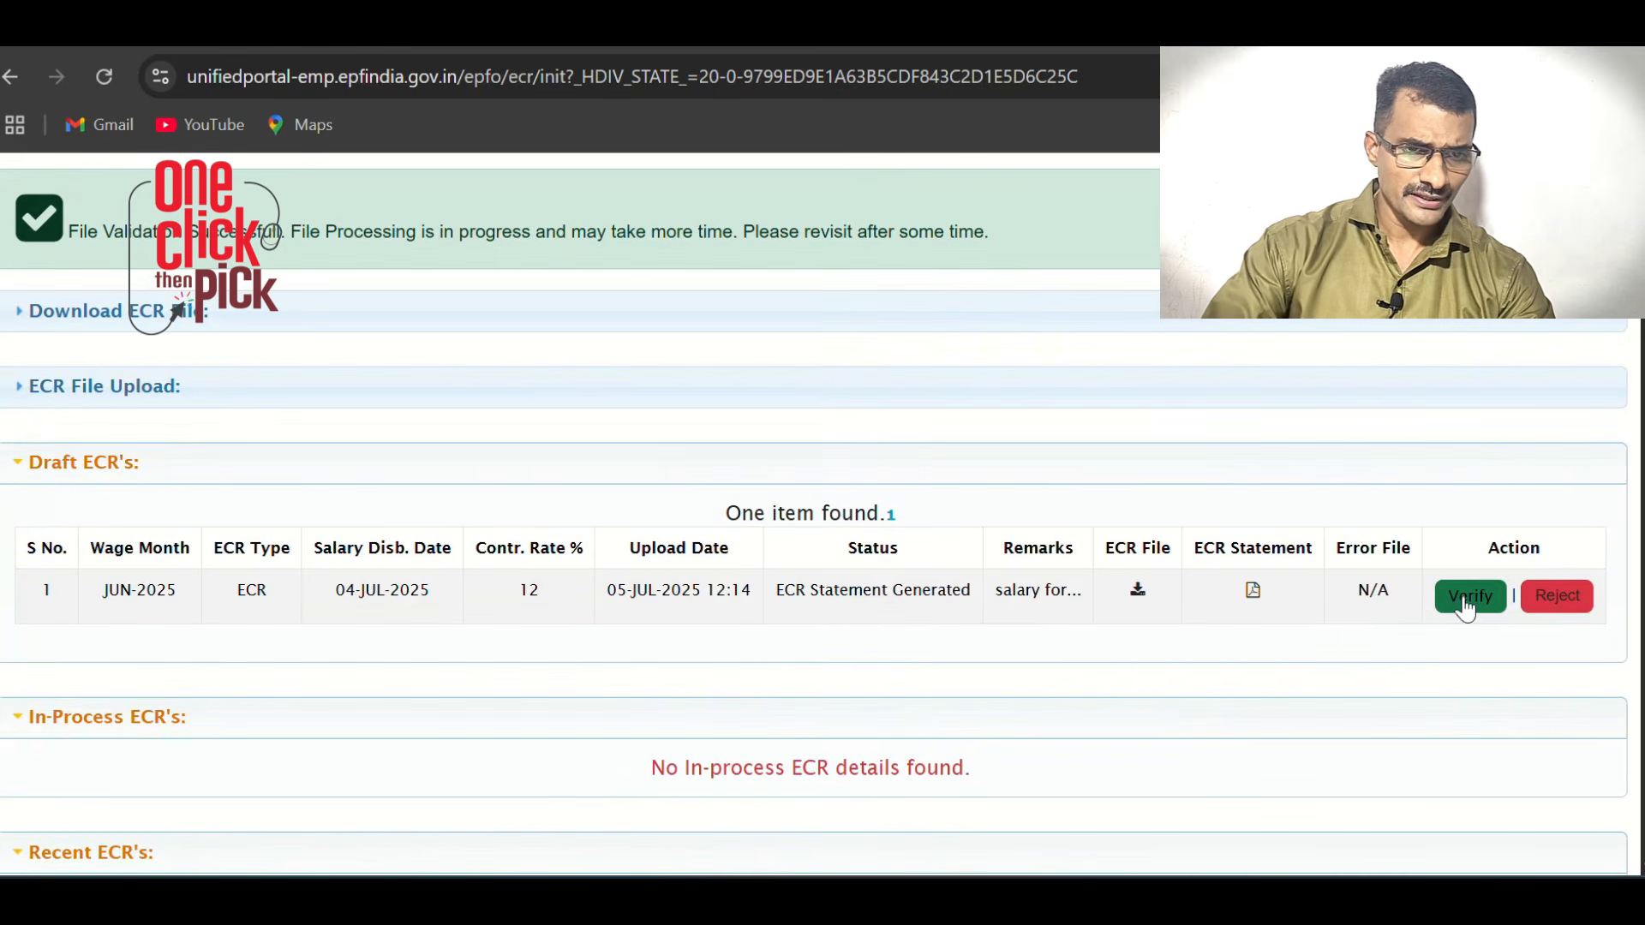
pyautogui.click(1465, 600)
pyautogui.scroll(-2, 1446, 598)
pyautogui.click(1135, 800)
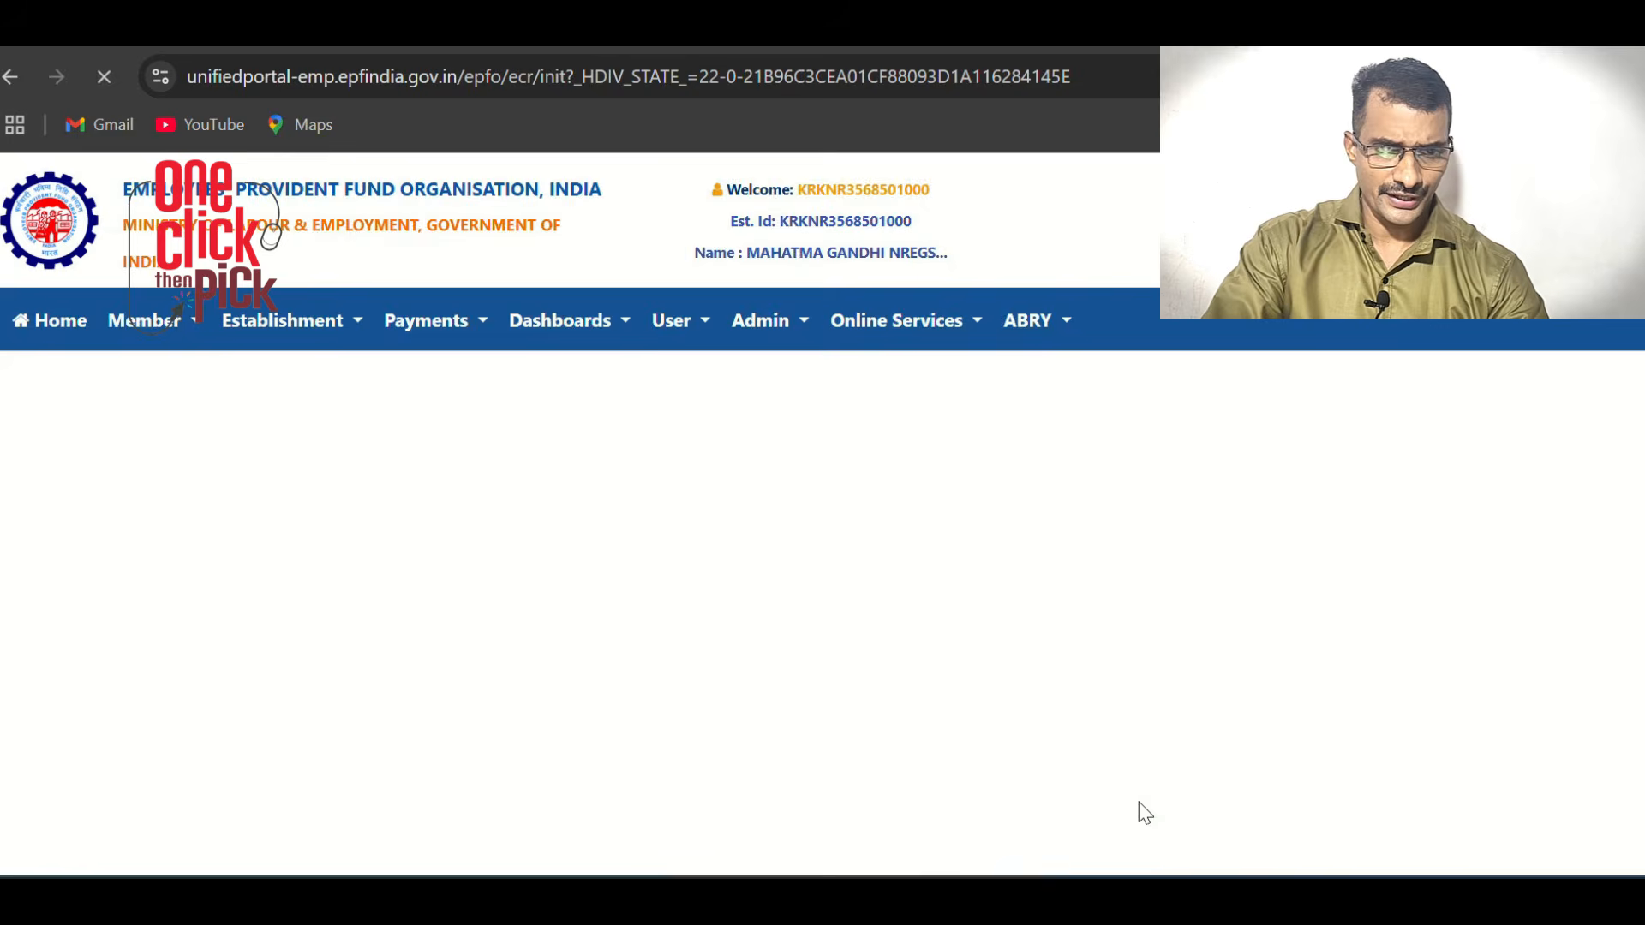
pyautogui.scroll(-5, 872, 566)
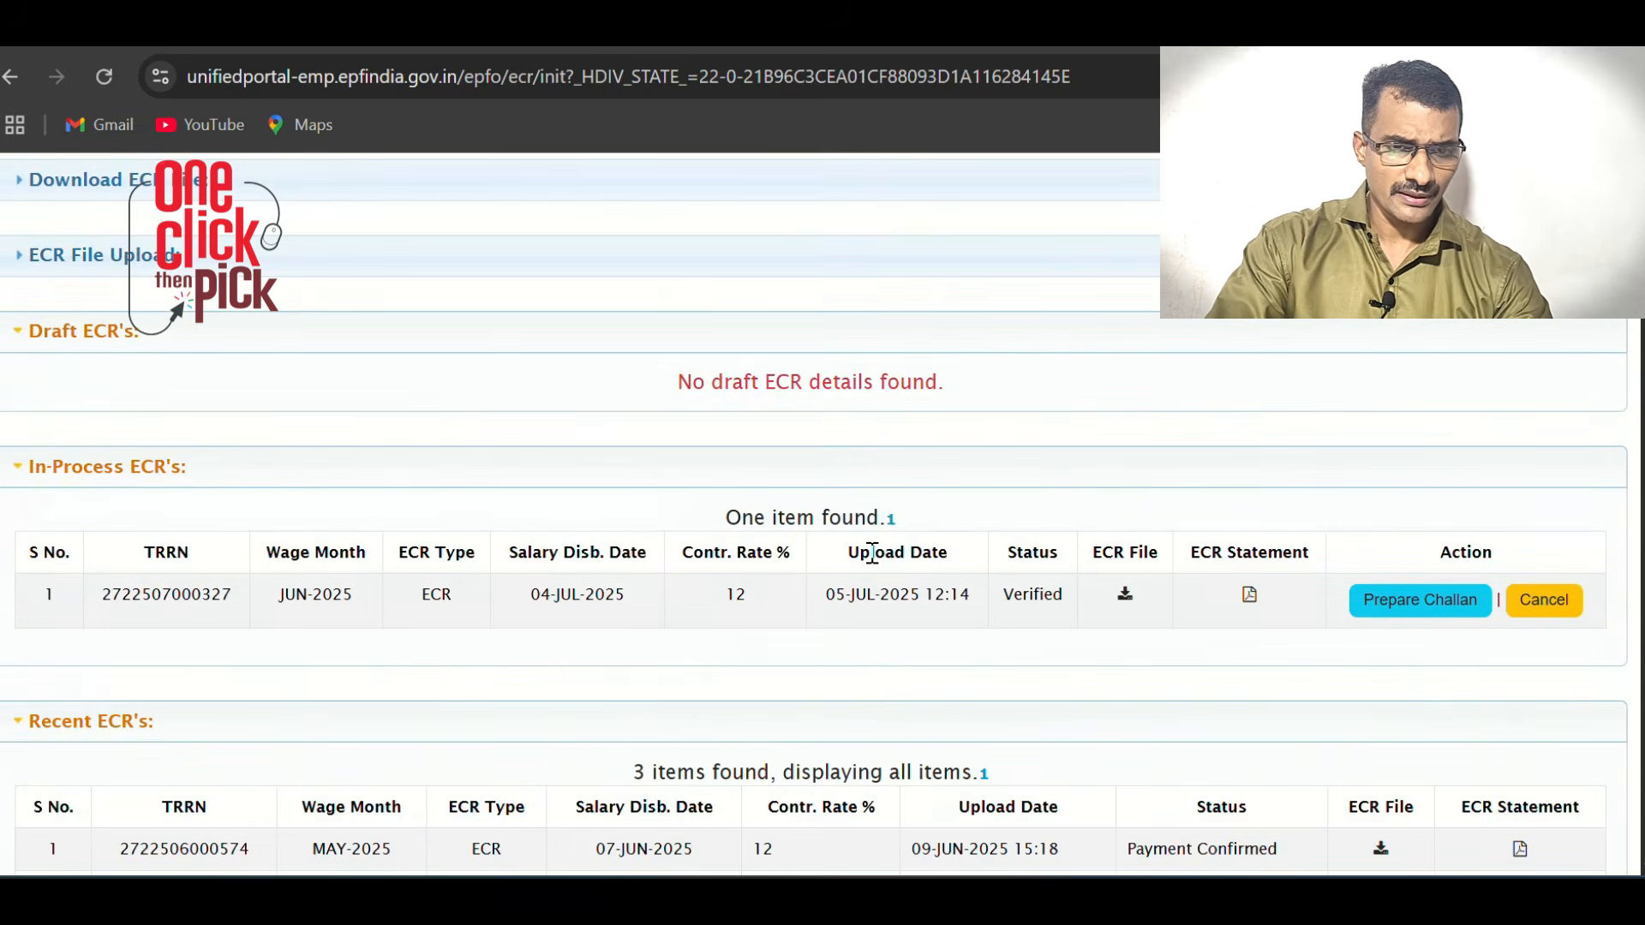
pyautogui.scroll(2, 929, 566)
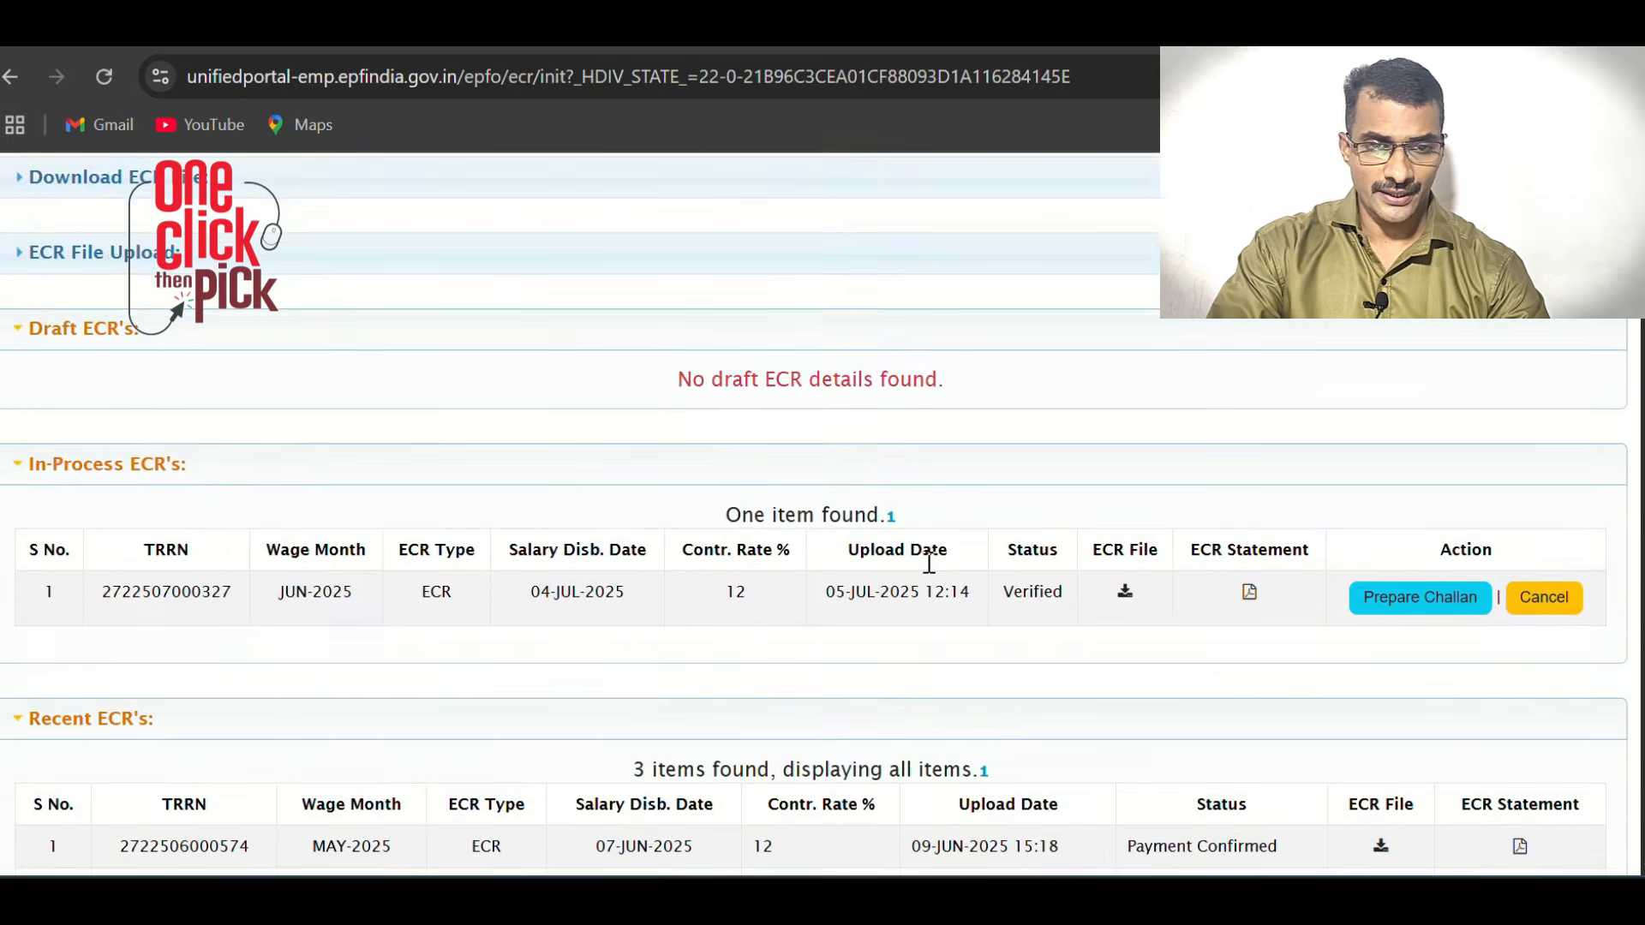
pyautogui.scroll(-2, 929, 558)
pyautogui.scroll(4, 606, 515)
pyautogui.scroll(-4, 481, 562)
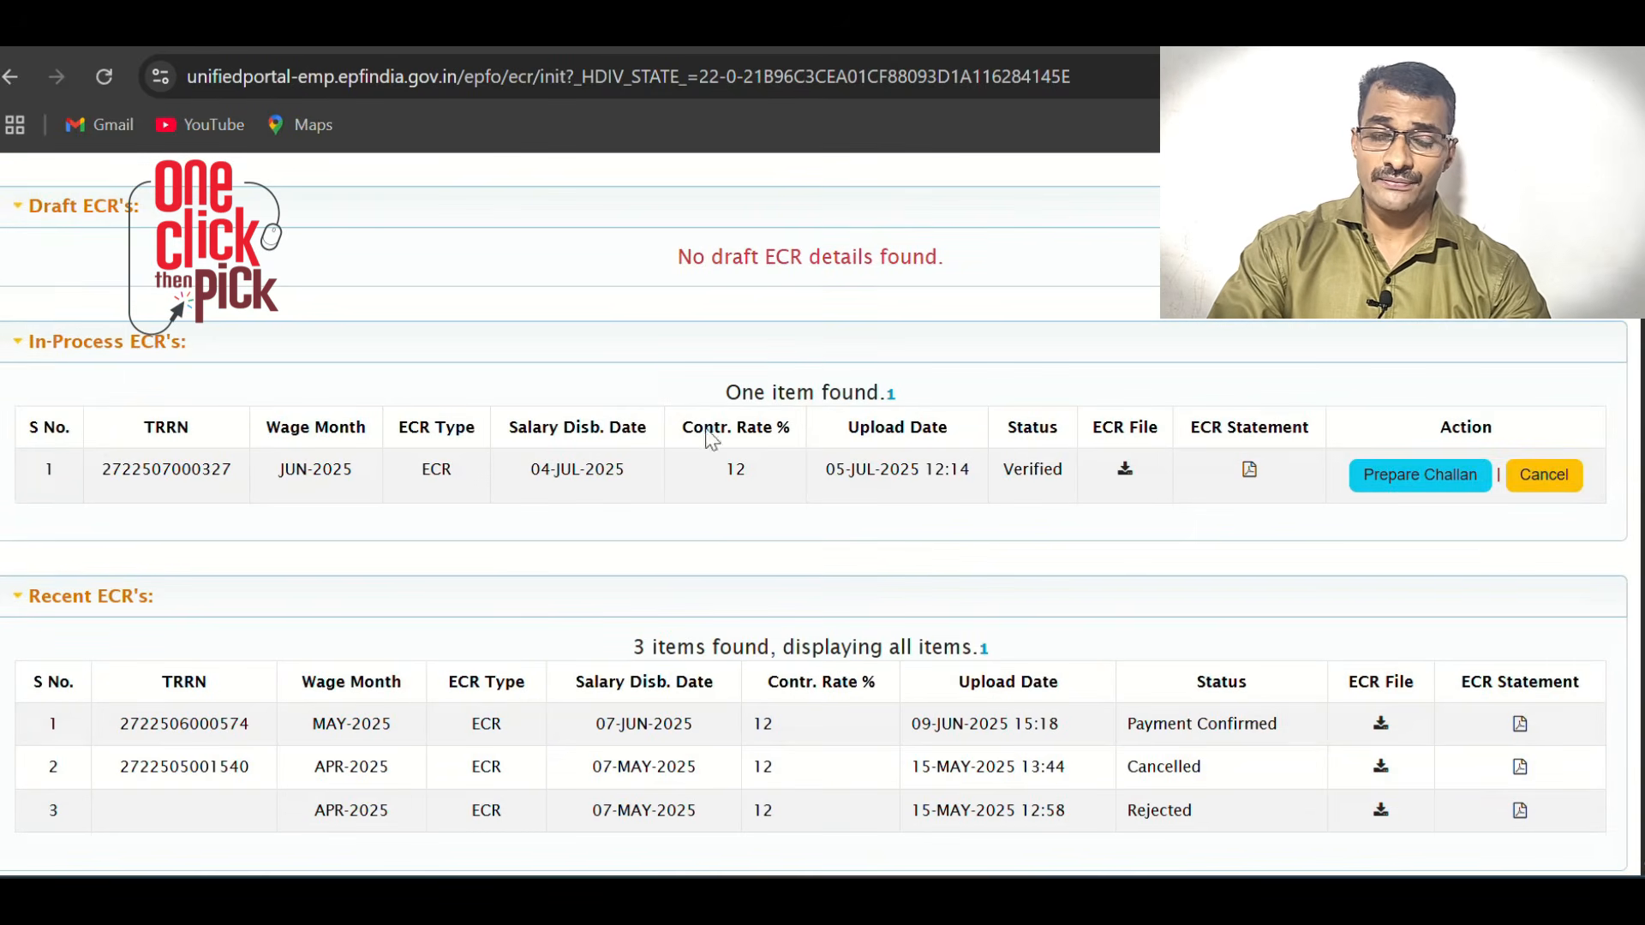
pyautogui.scroll(-2, 768, 610)
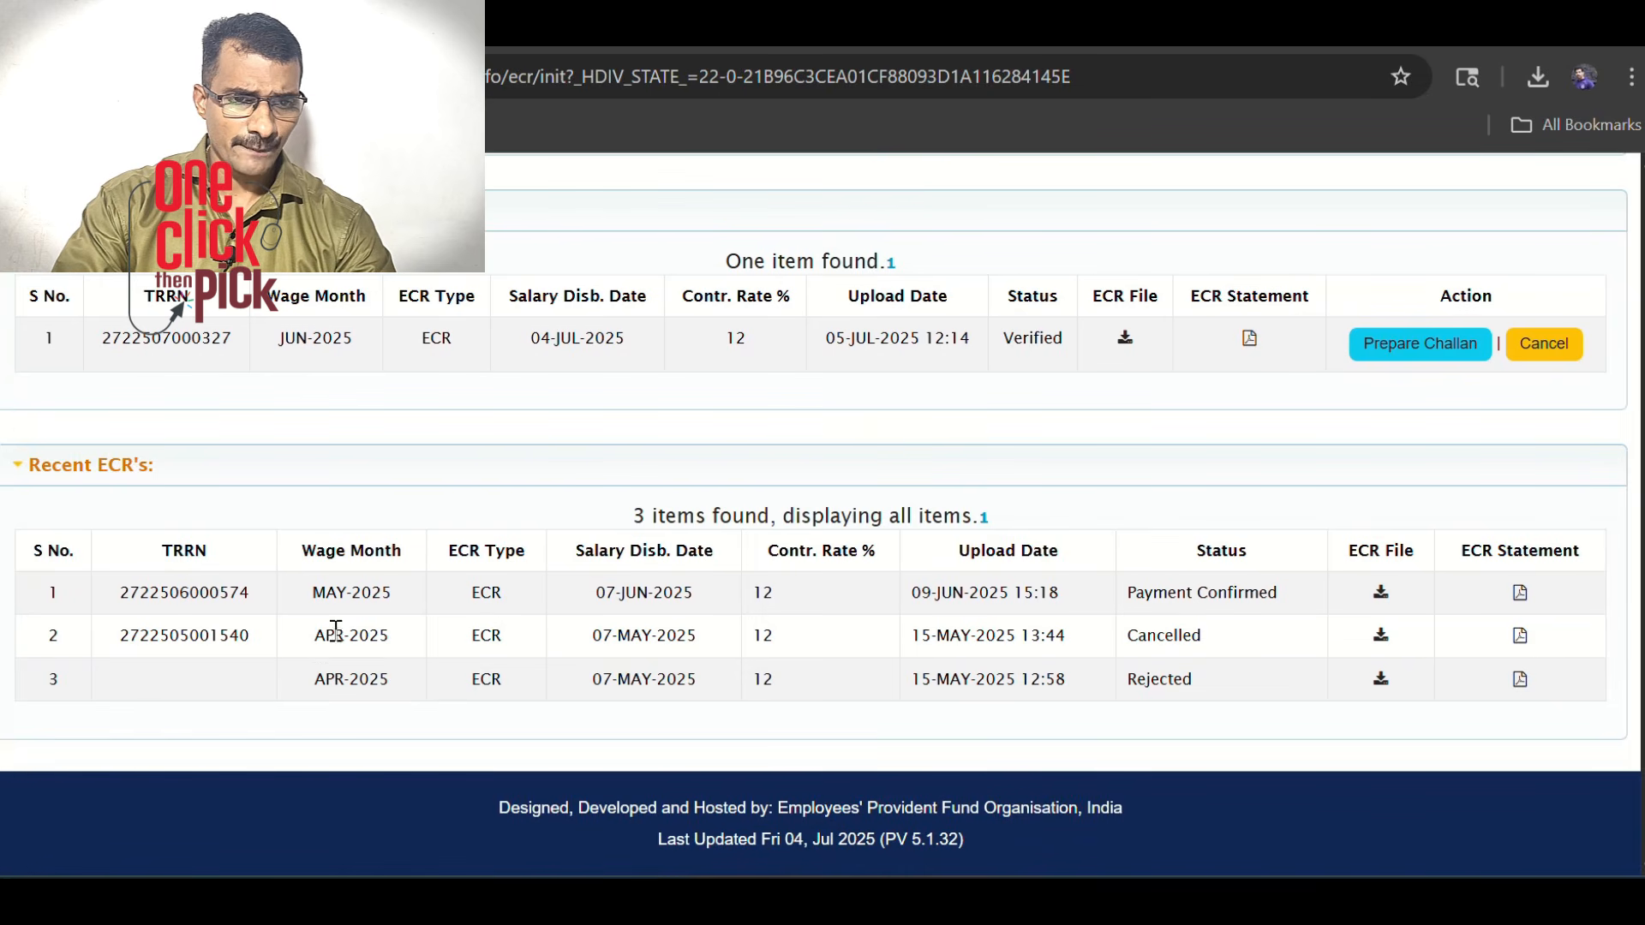
# Prepare the challan and review the contributions totalling 11,025
pyautogui.click(1398, 353)
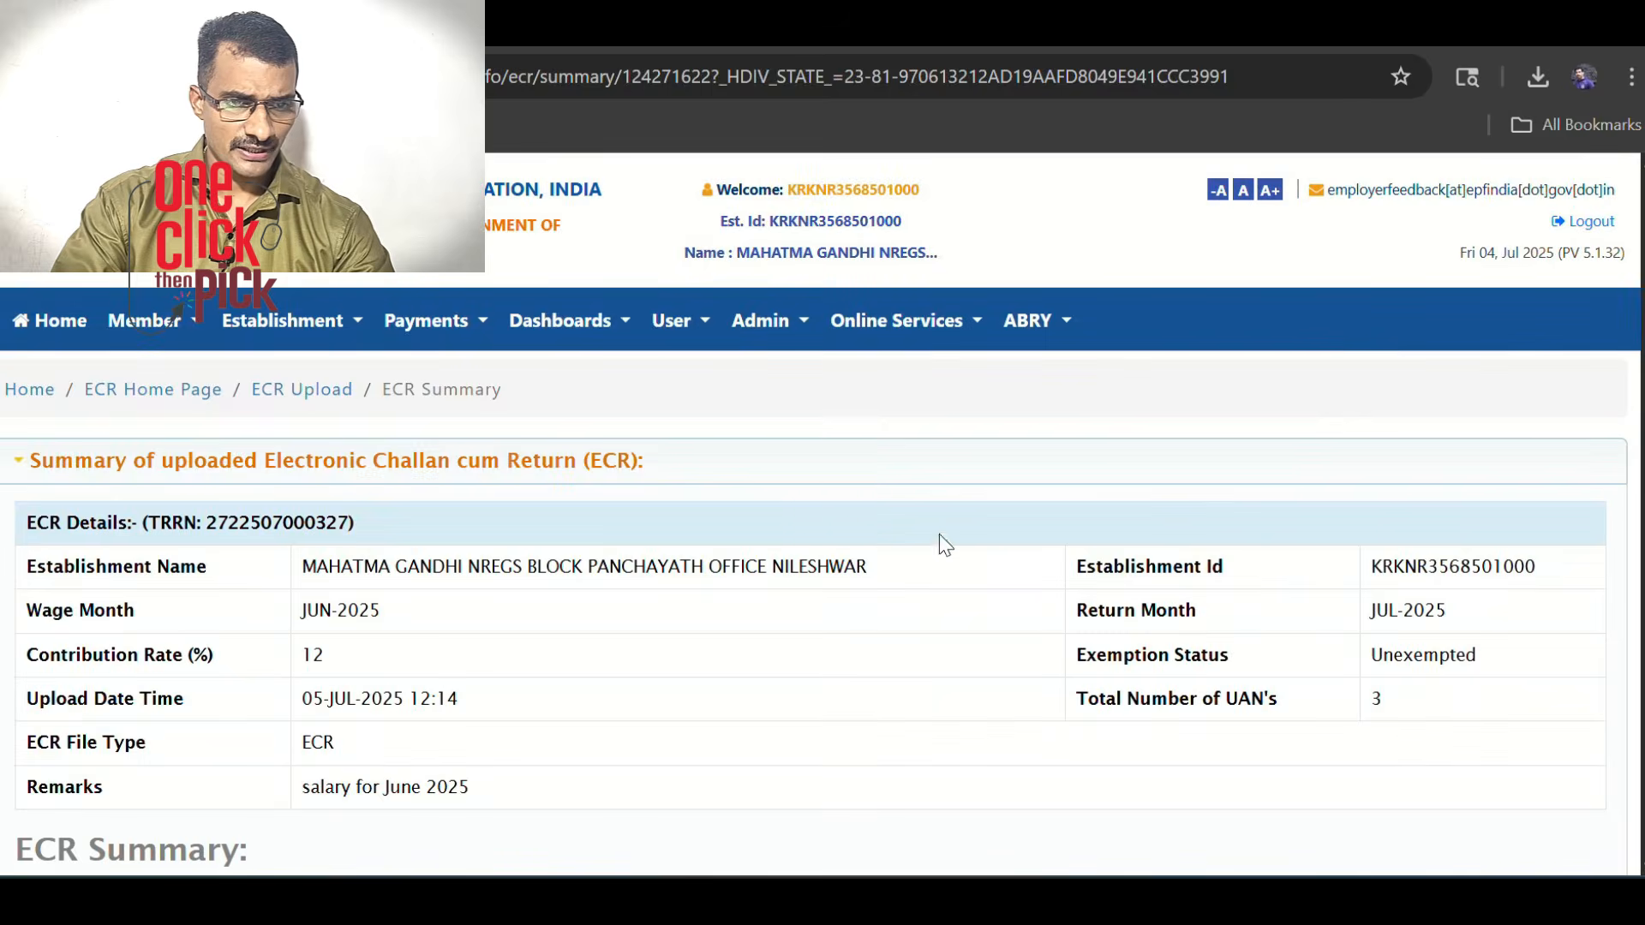
pyautogui.scroll(-8, 936, 544)
pyautogui.doubleClick(906, 289)
pyautogui.moveTo(1056, 302); pyautogui.dragTo(1088, 514)
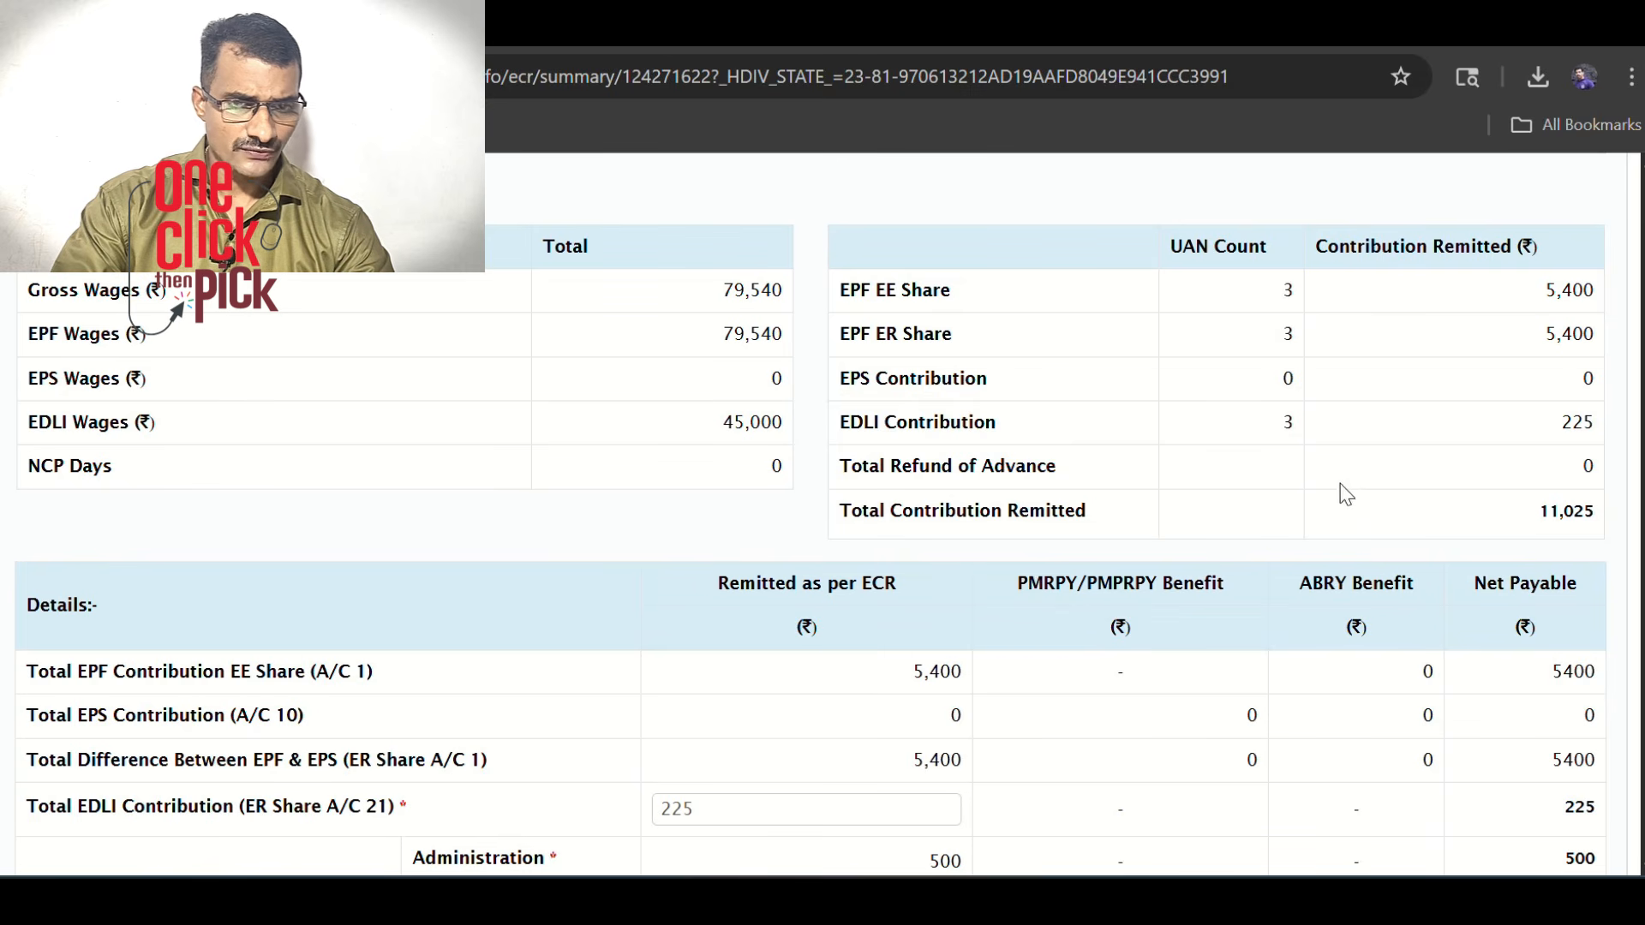
pyautogui.scroll(-3, 1117, 539)
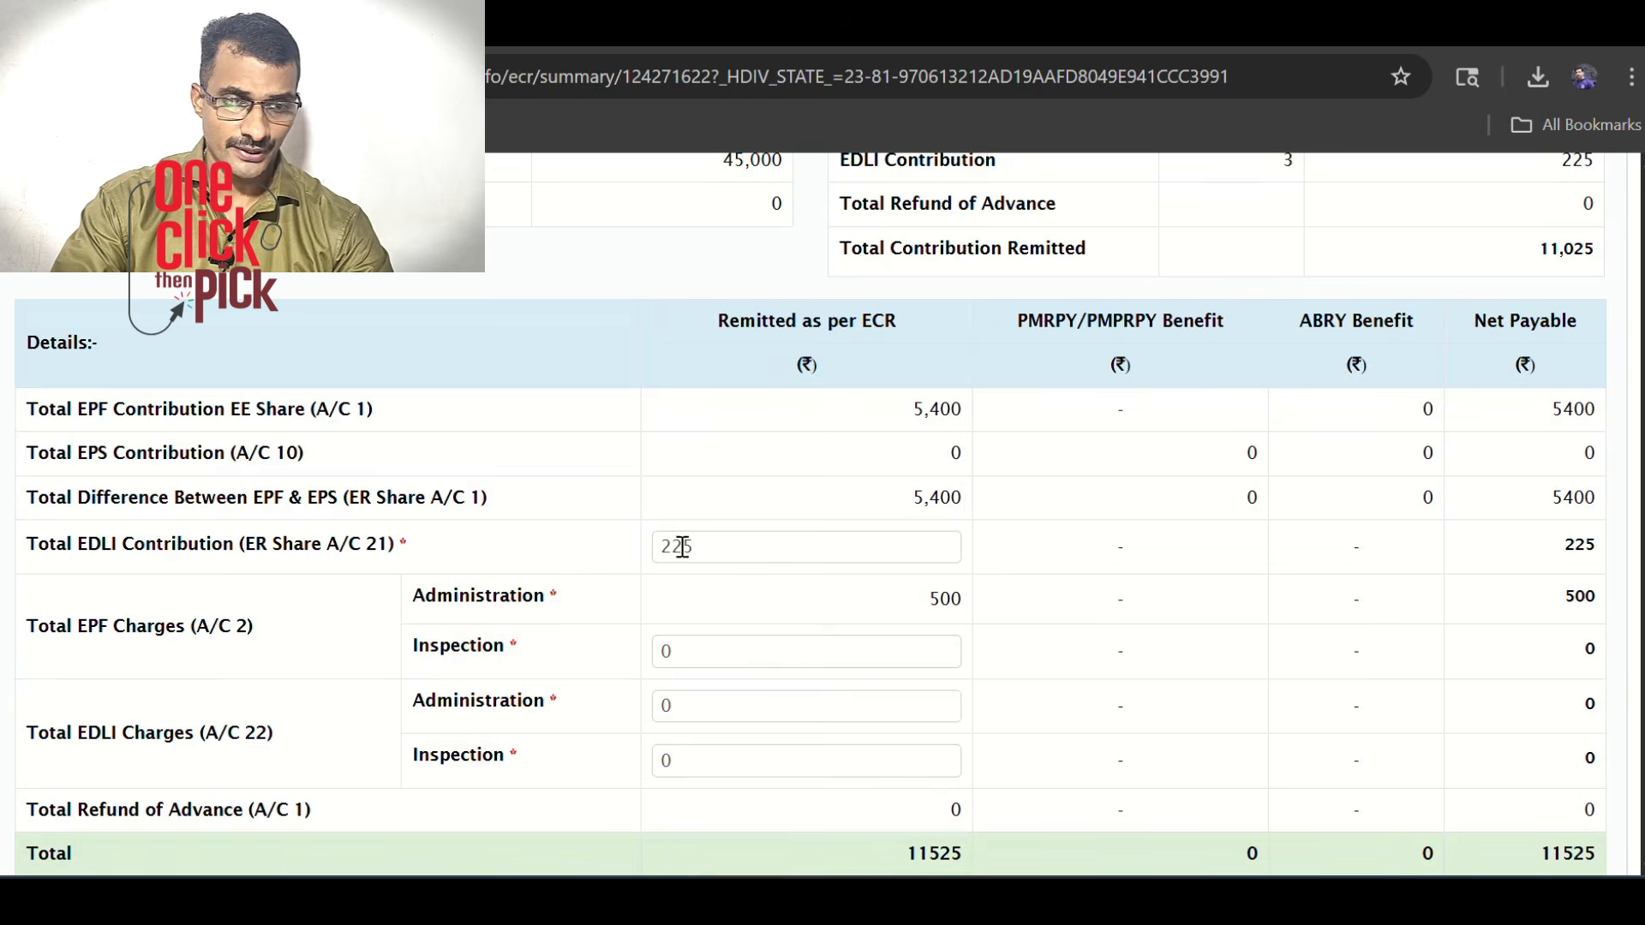
pyautogui.scroll(-5, 1001, 579)
# Enter 3 total employees, 0 excluded and 0 excluded wages, then generate the challan
pyautogui.click(1030, 523)
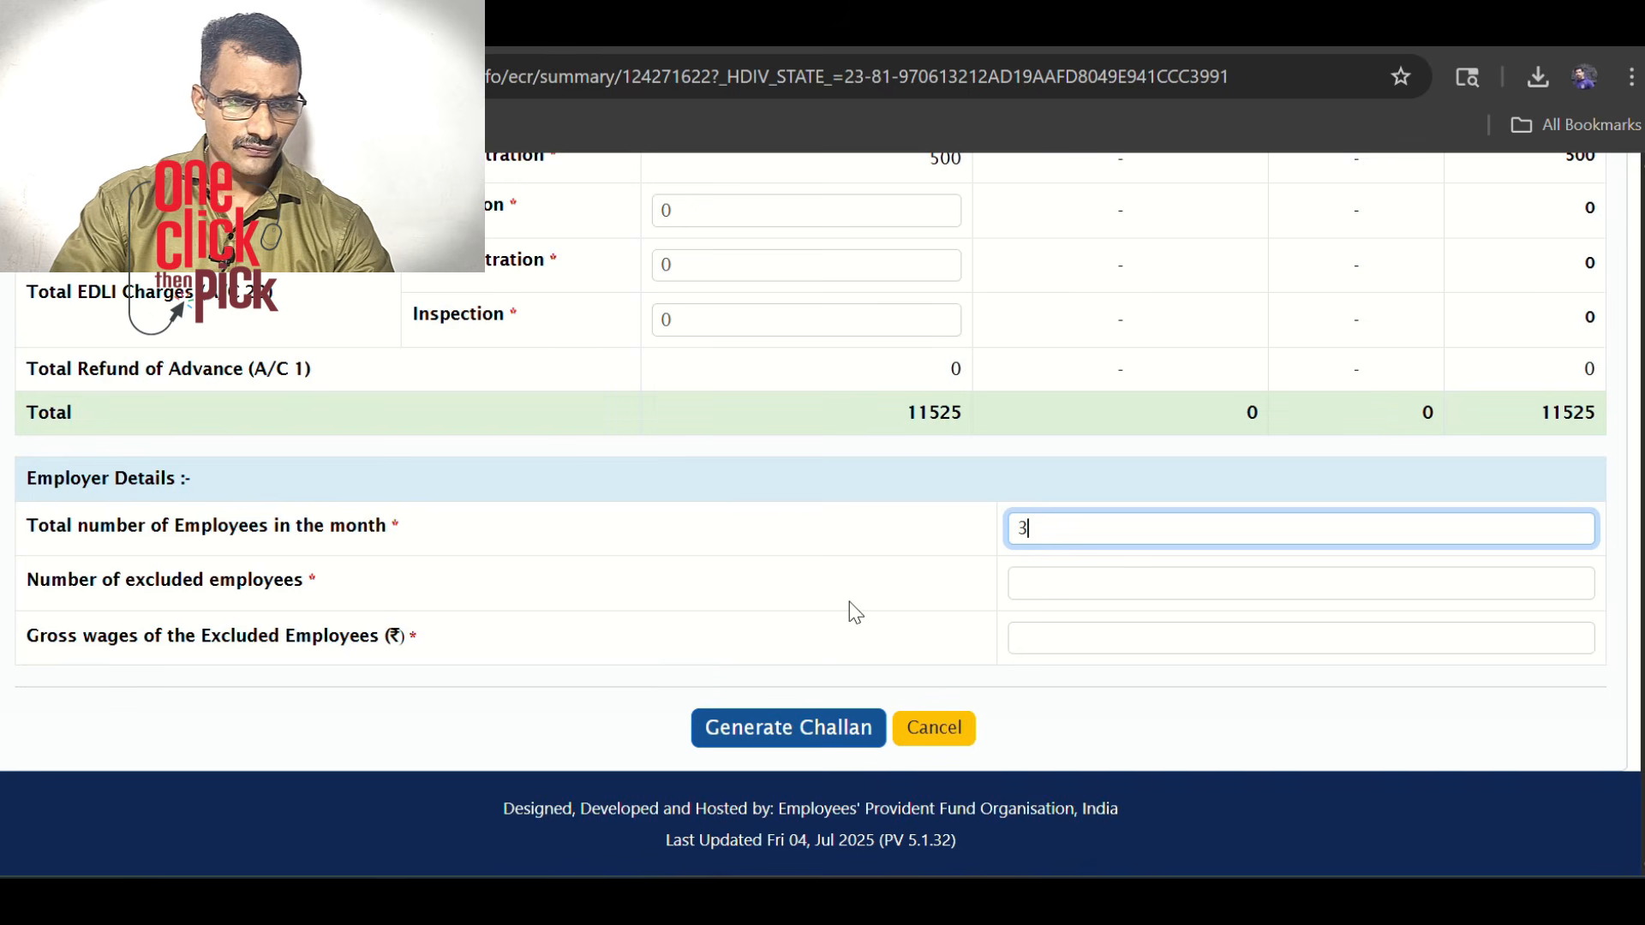
pyautogui.click(1031, 585)
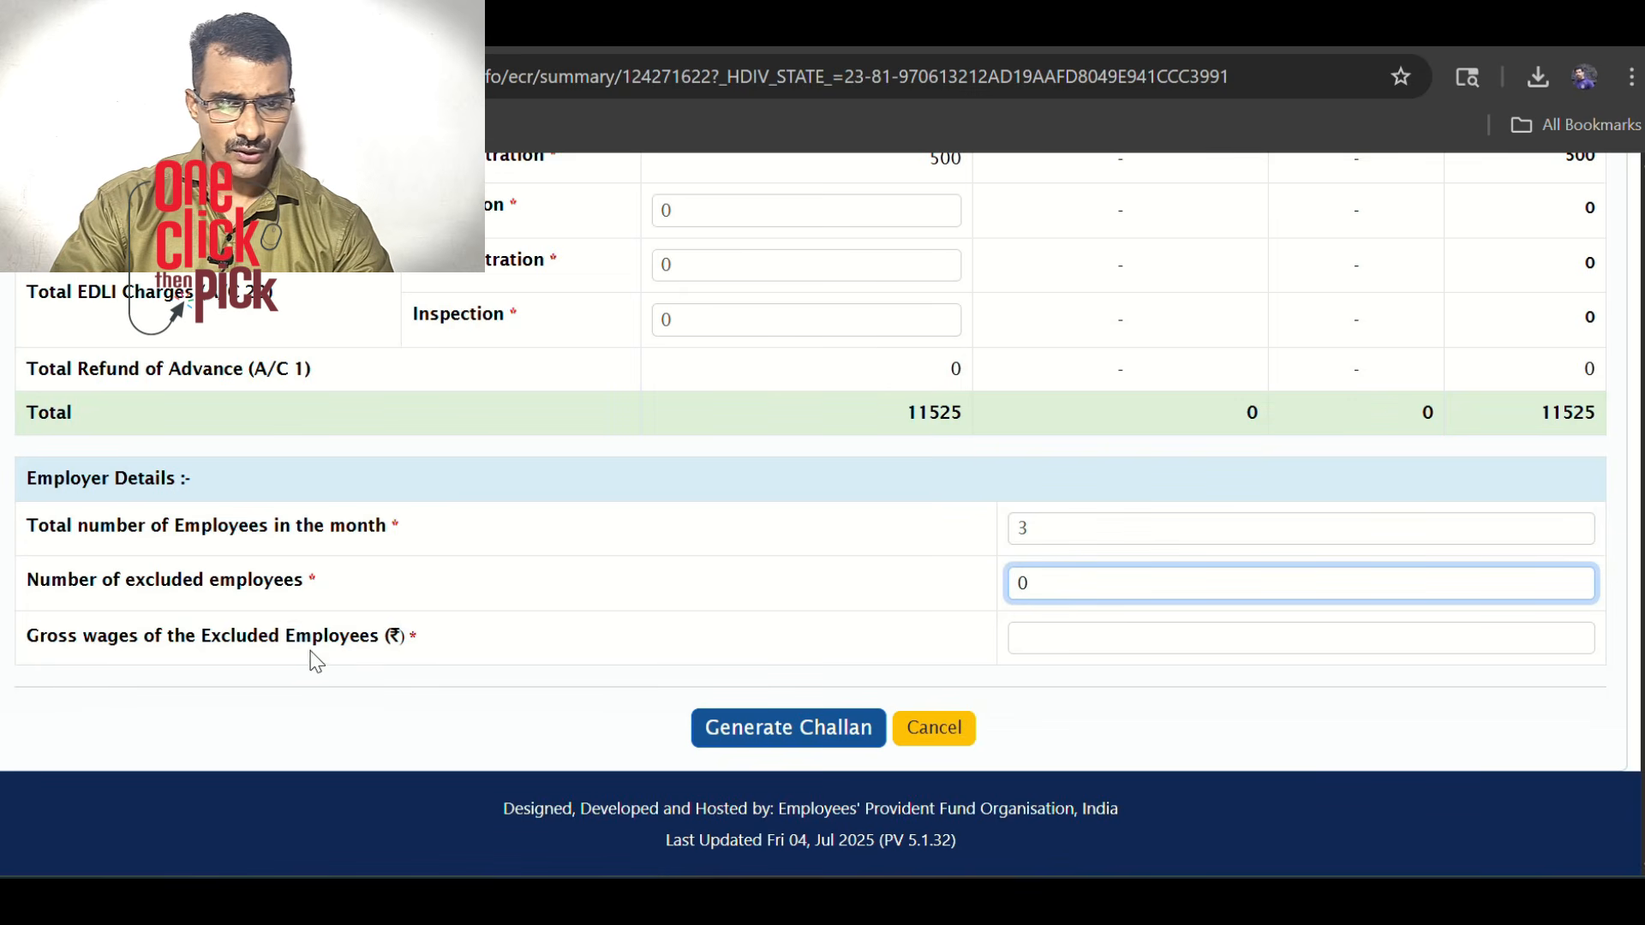
pyautogui.click(1054, 634)
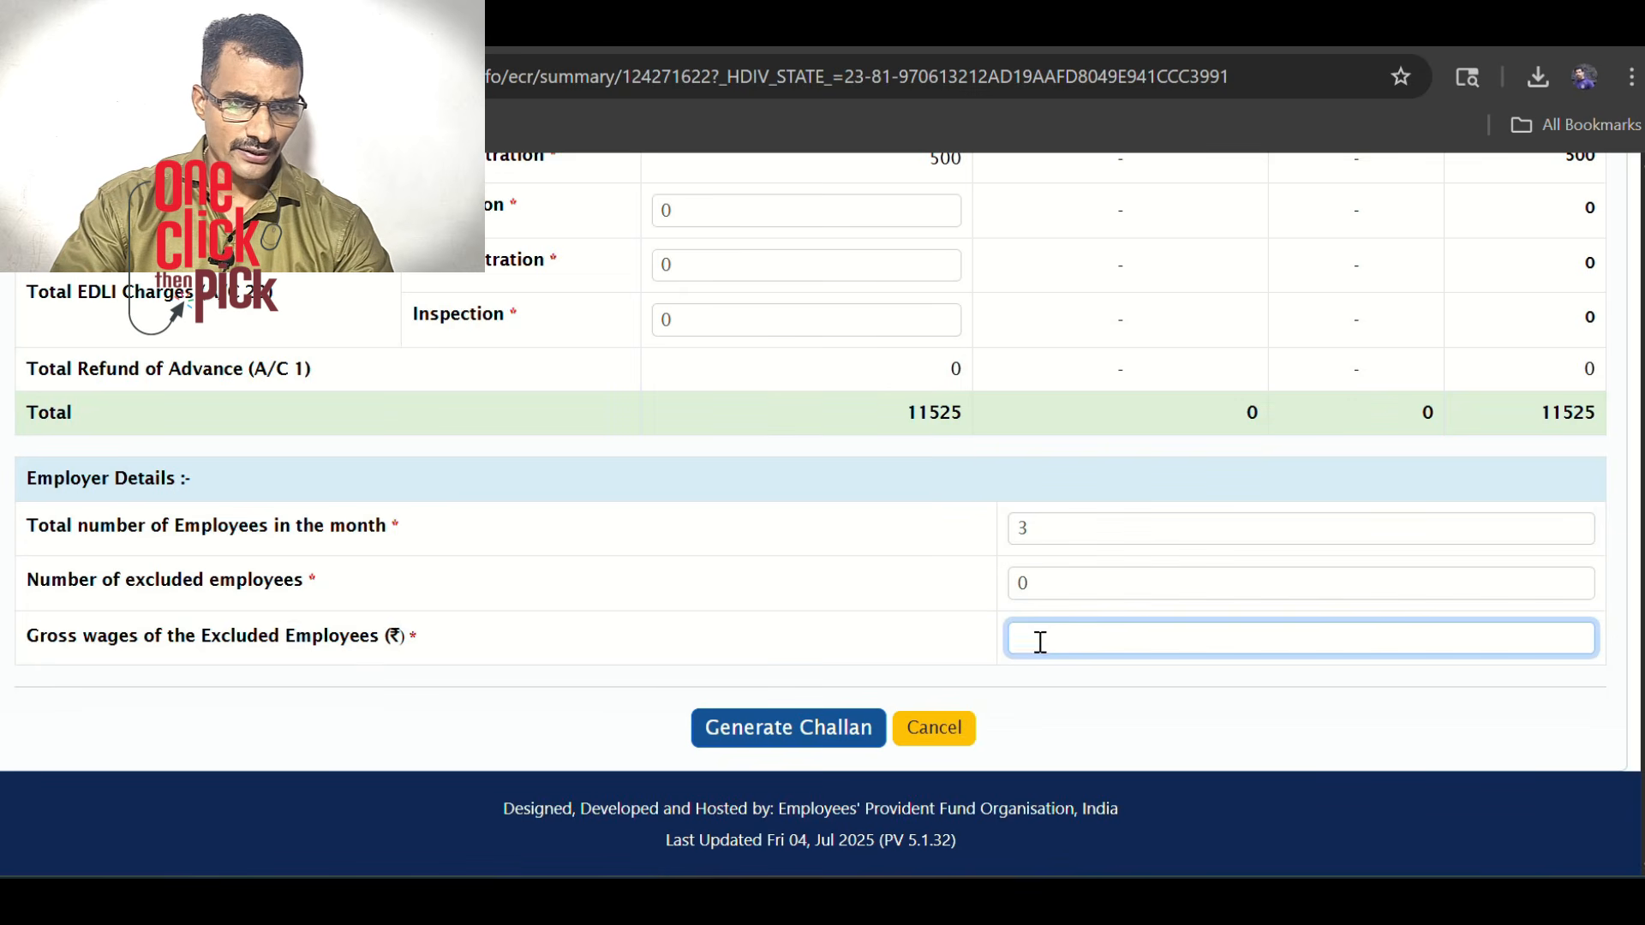
pyautogui.write('0')
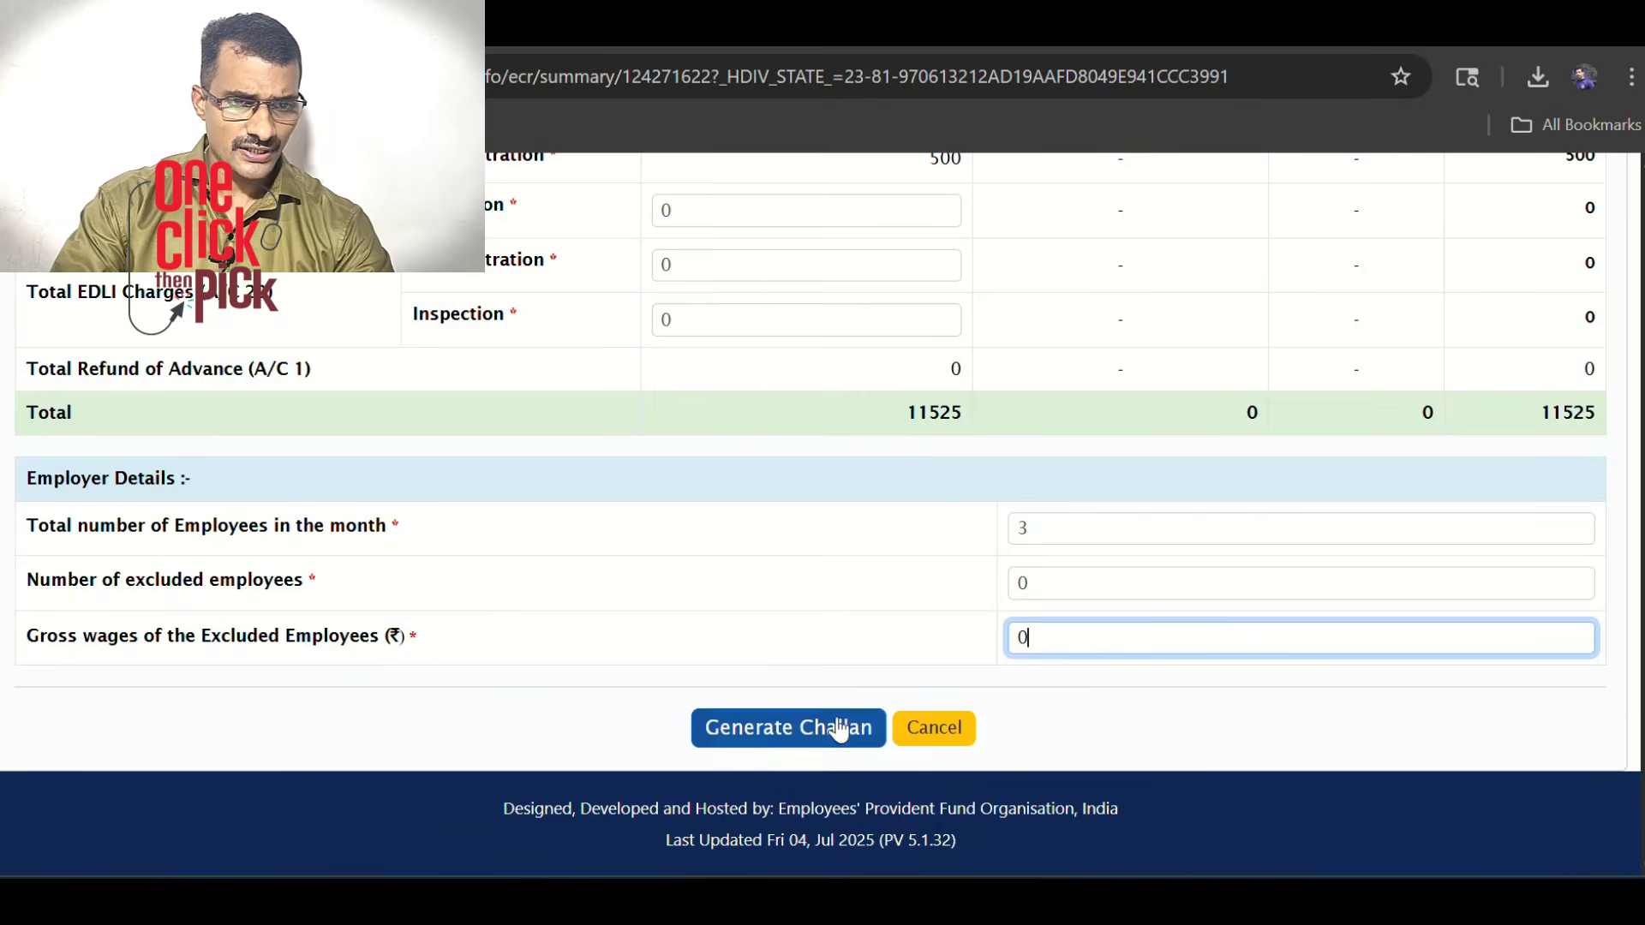
pyautogui.click(784, 738)
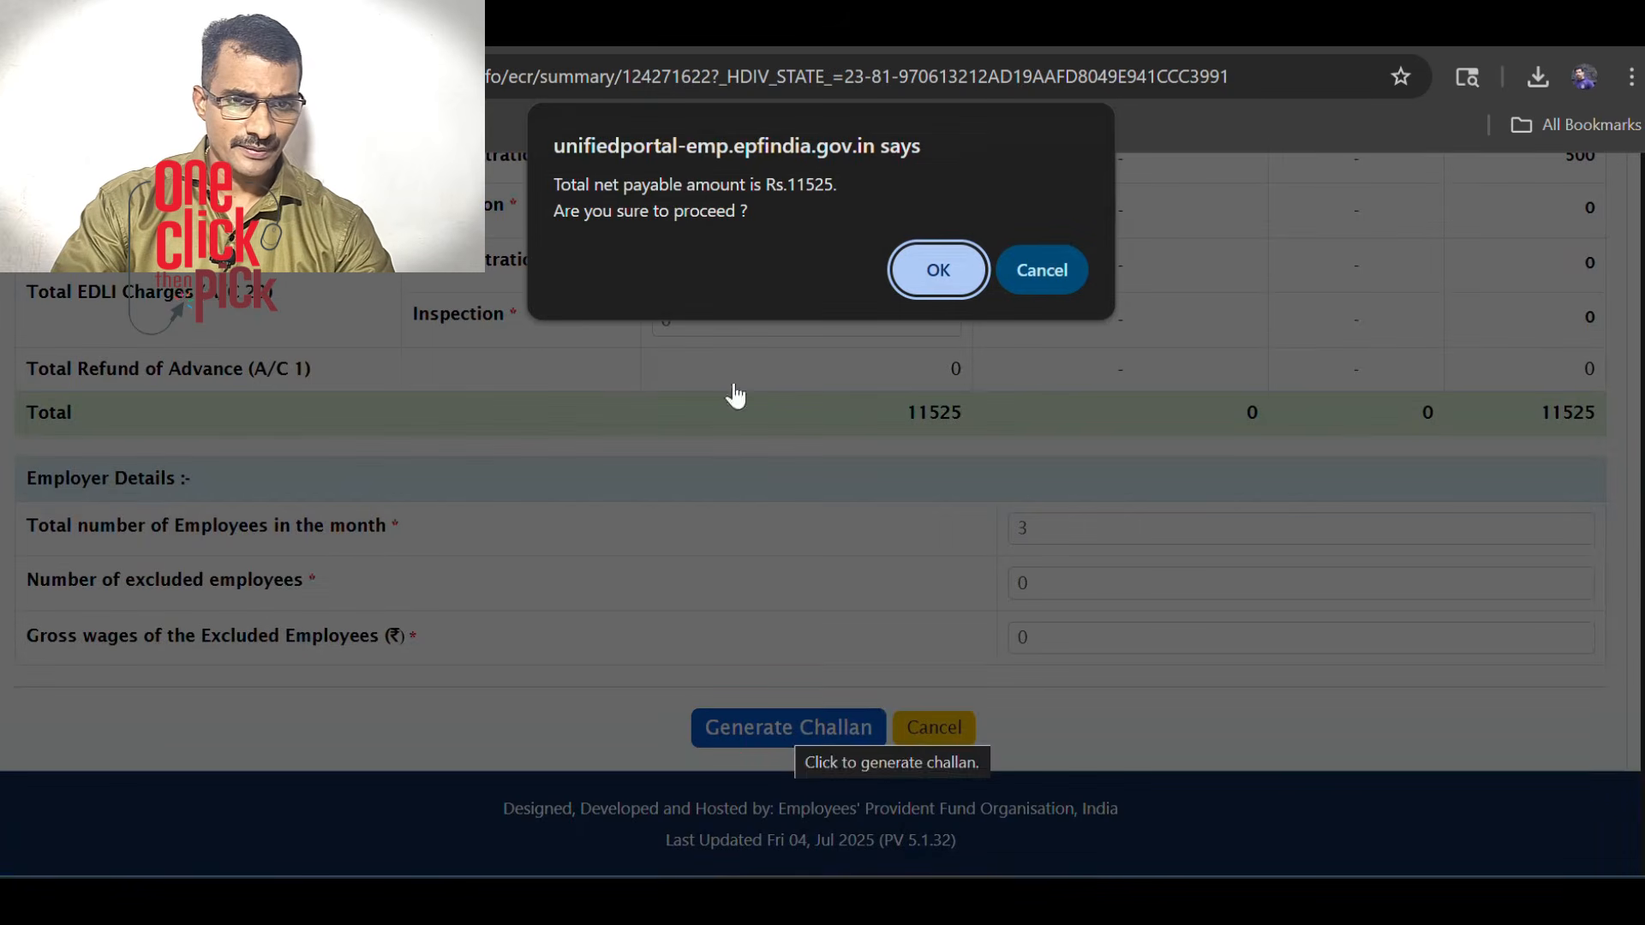
# Accept the Rs.11525 net payable and finalize the June 2025 draft challan
pyautogui.click(942, 264)
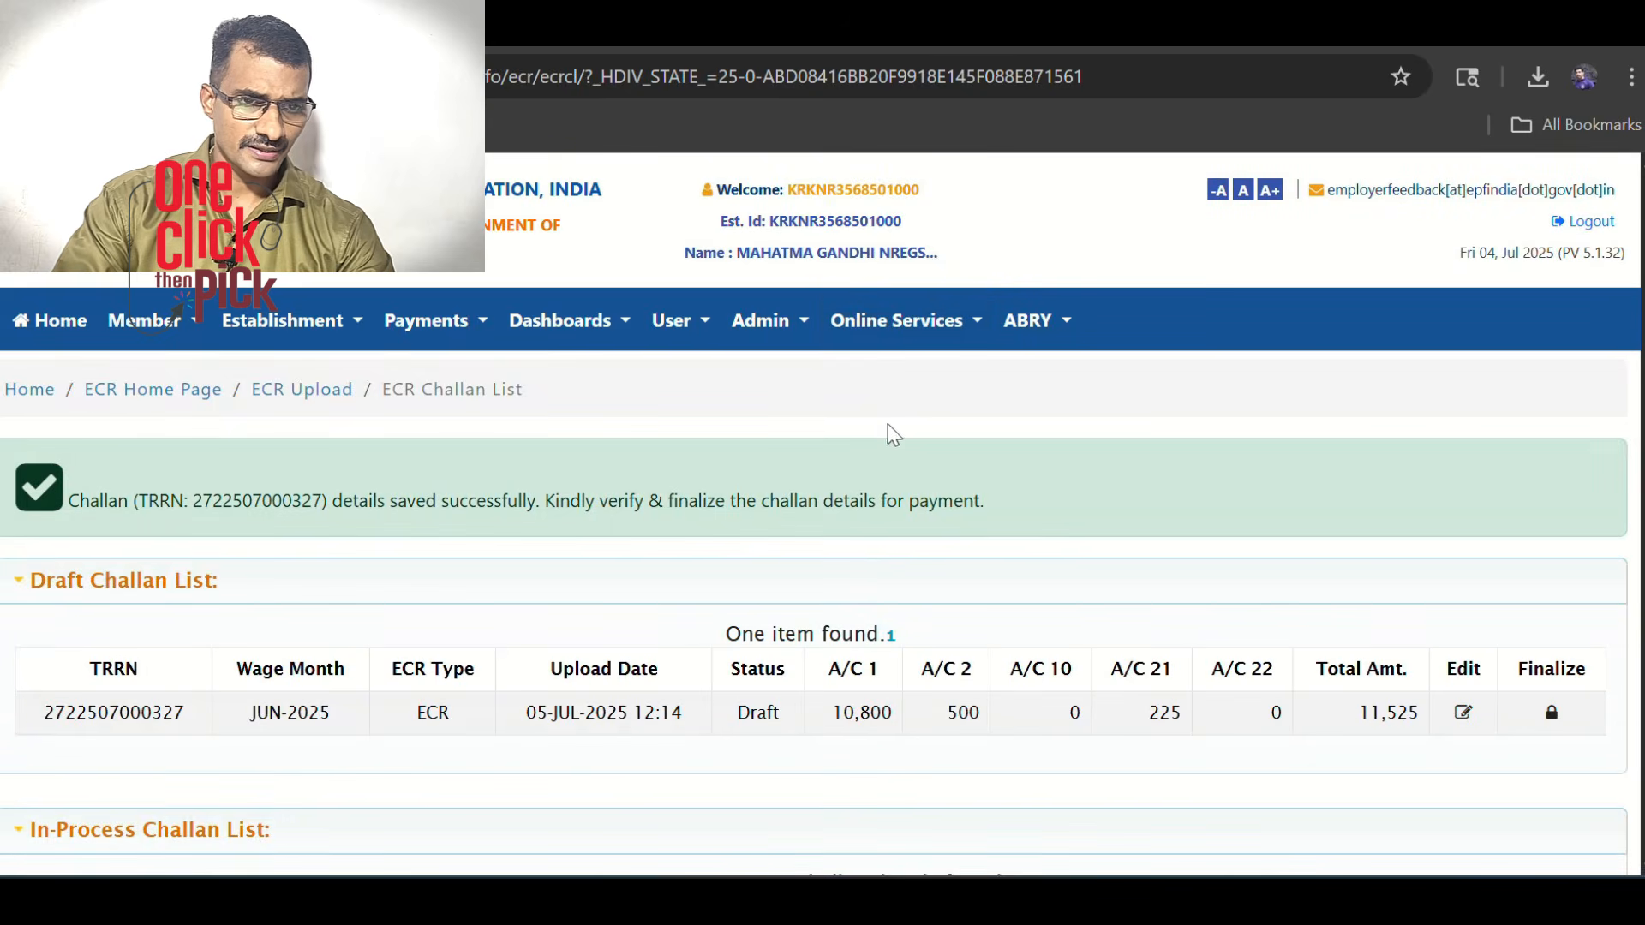
pyautogui.scroll(-2, 559, 433)
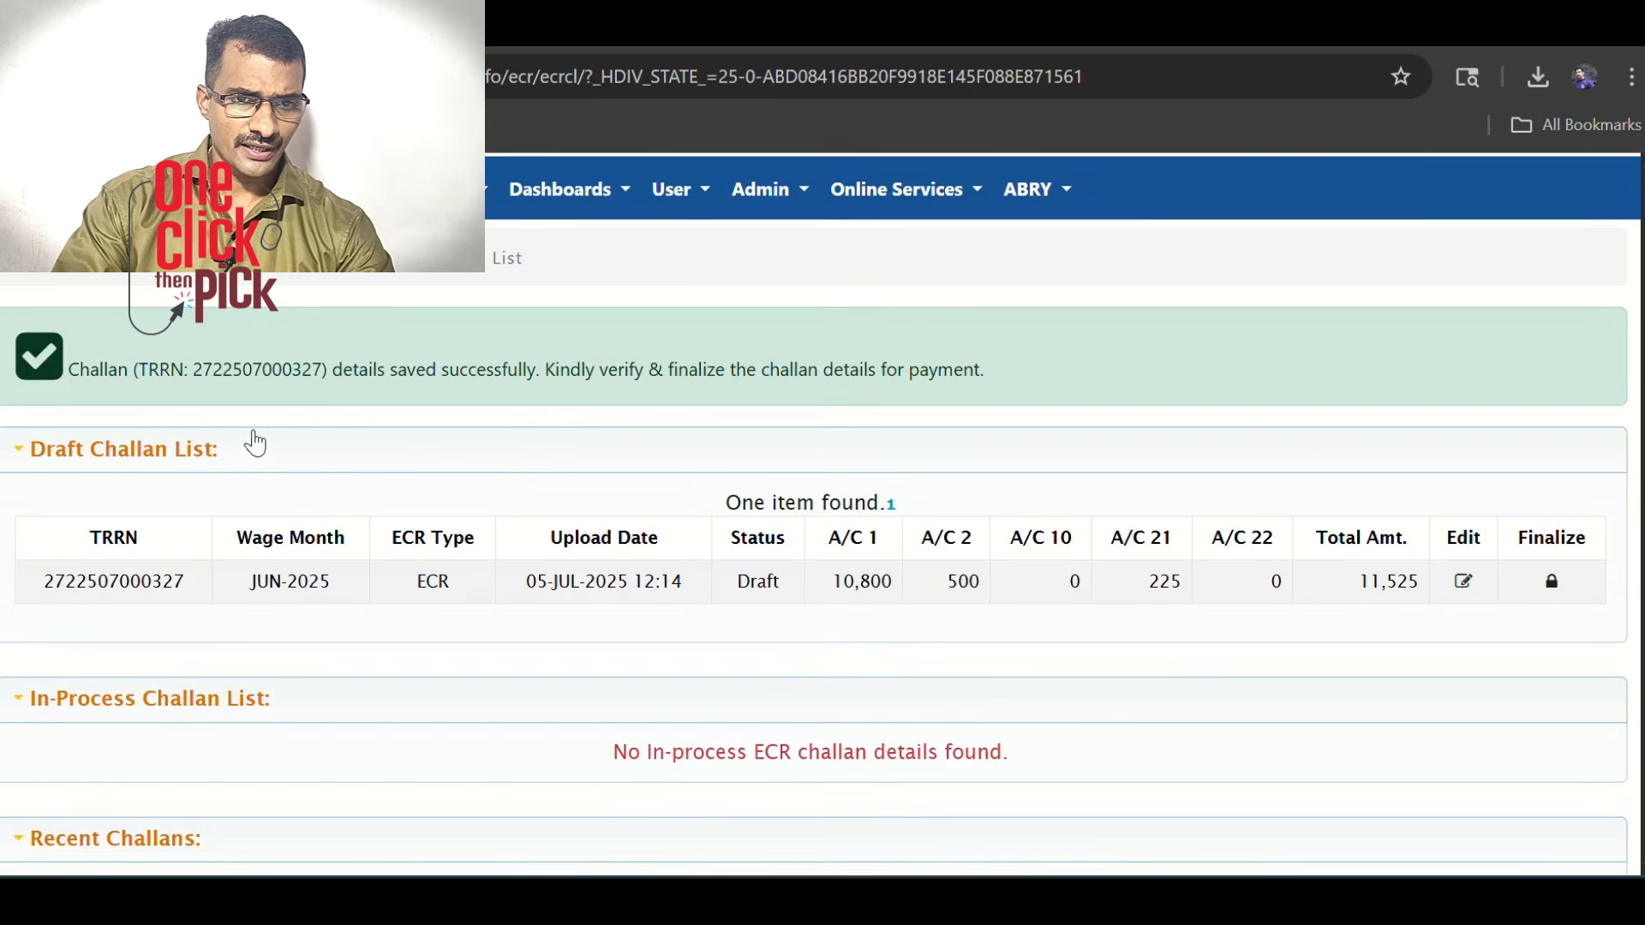
pyautogui.scroll(-1, 1554, 582)
pyautogui.click(1554, 583)
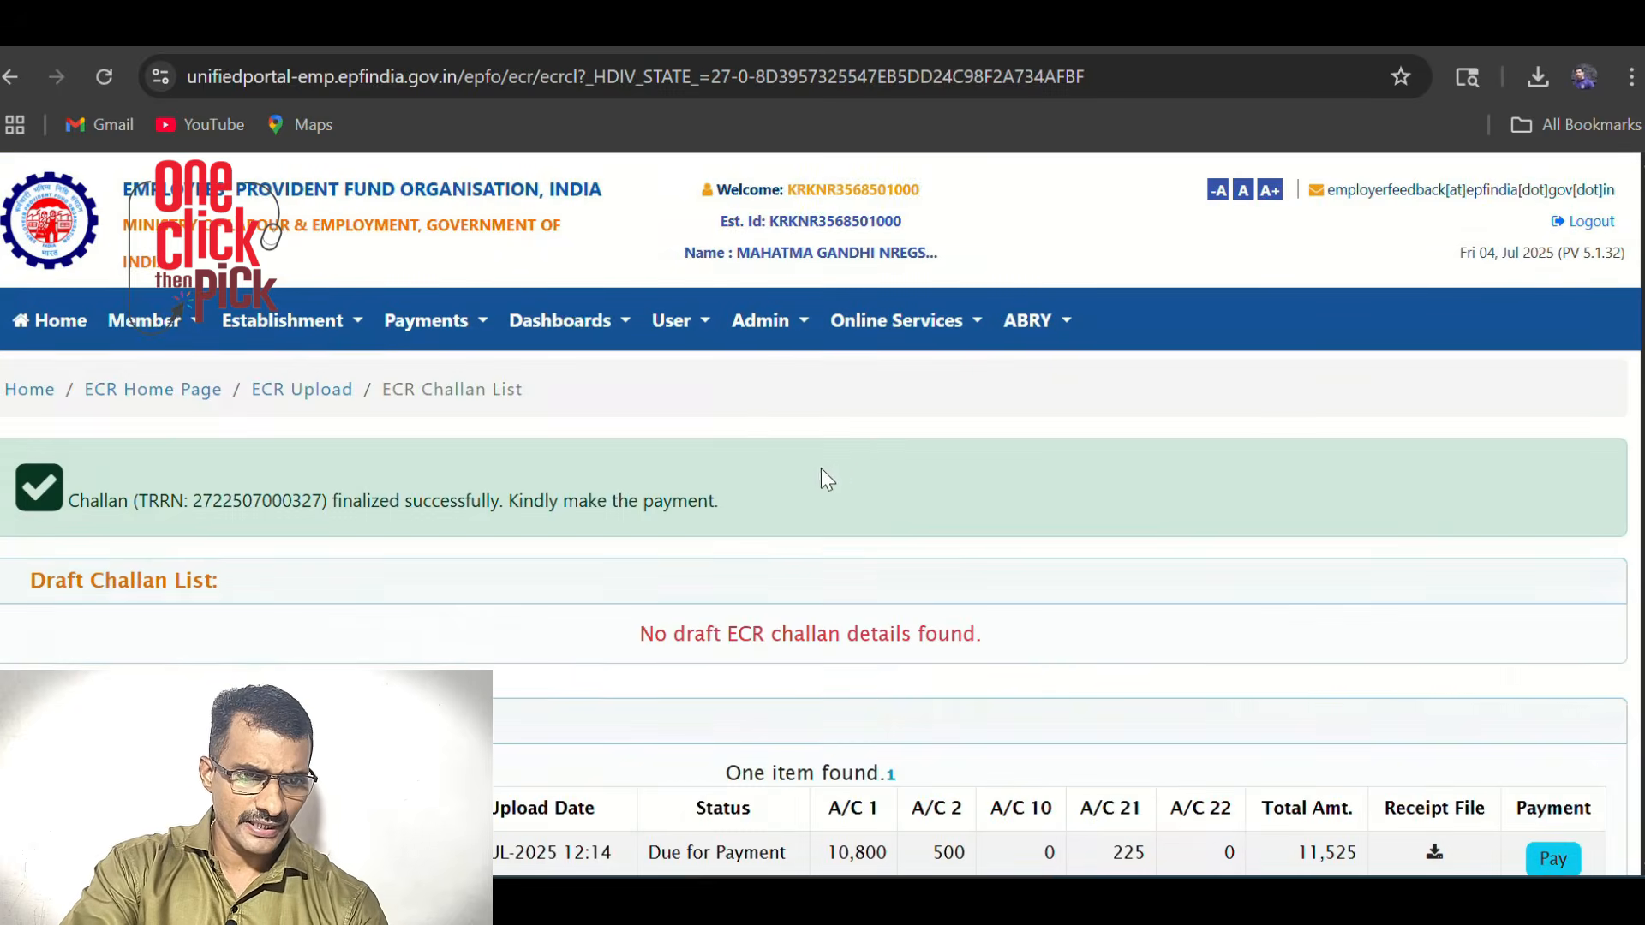
pyautogui.scroll(-6, 852, 474)
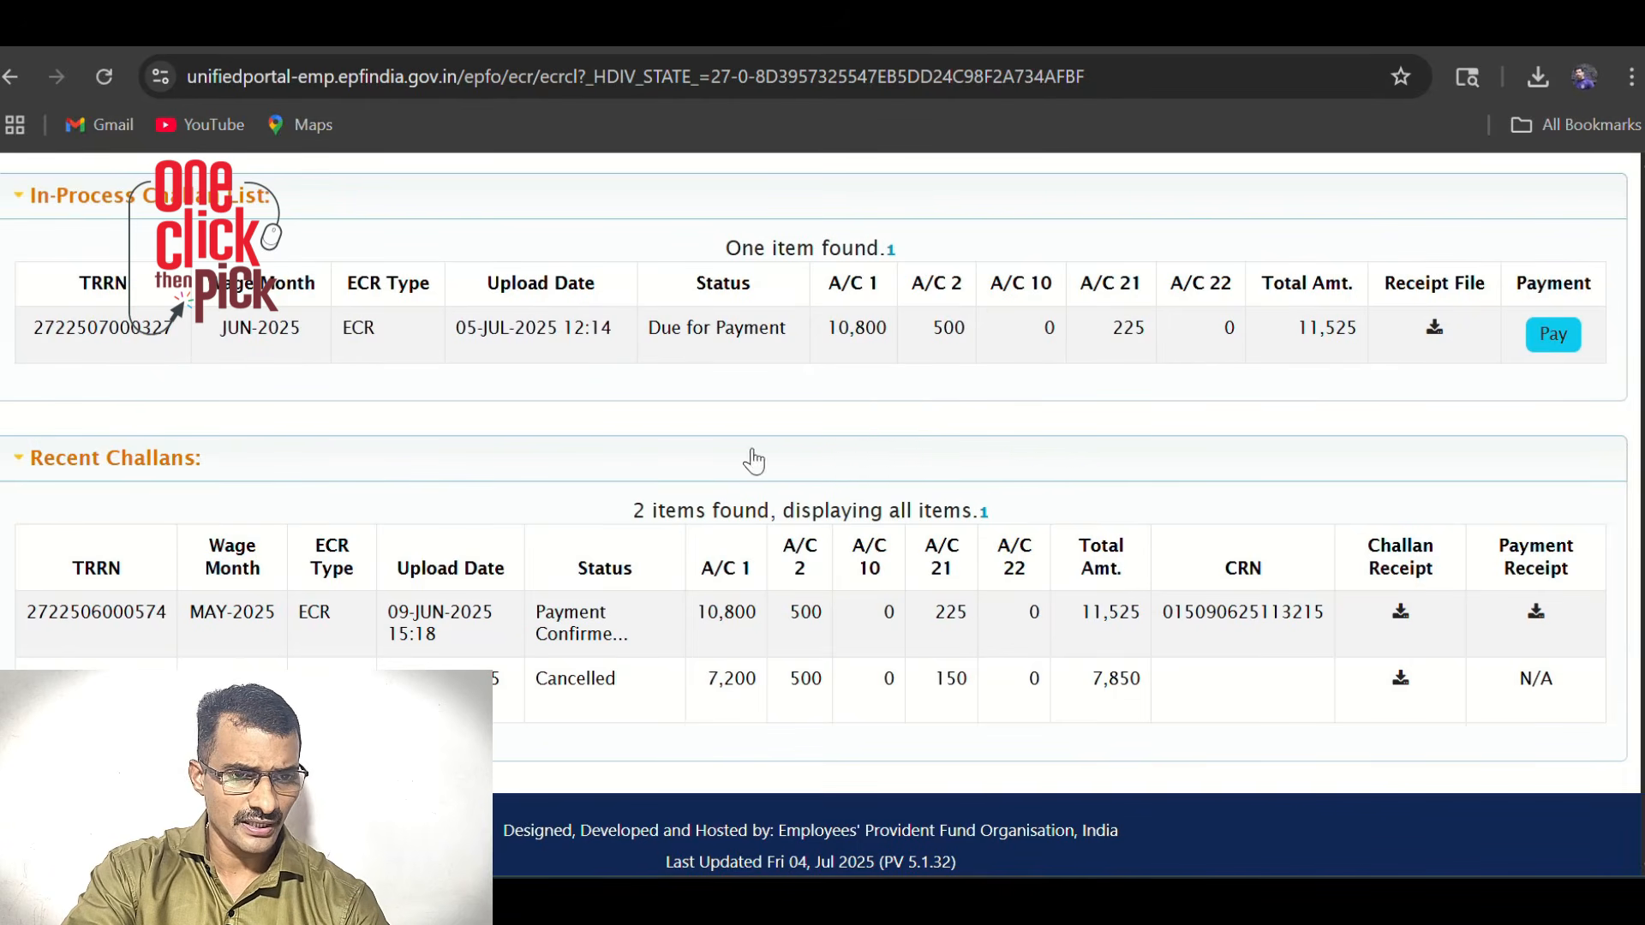
# Pay the Rs.11525 June 2025 challan via Canara Bank and confirm proceeding
pyautogui.click(1554, 334)
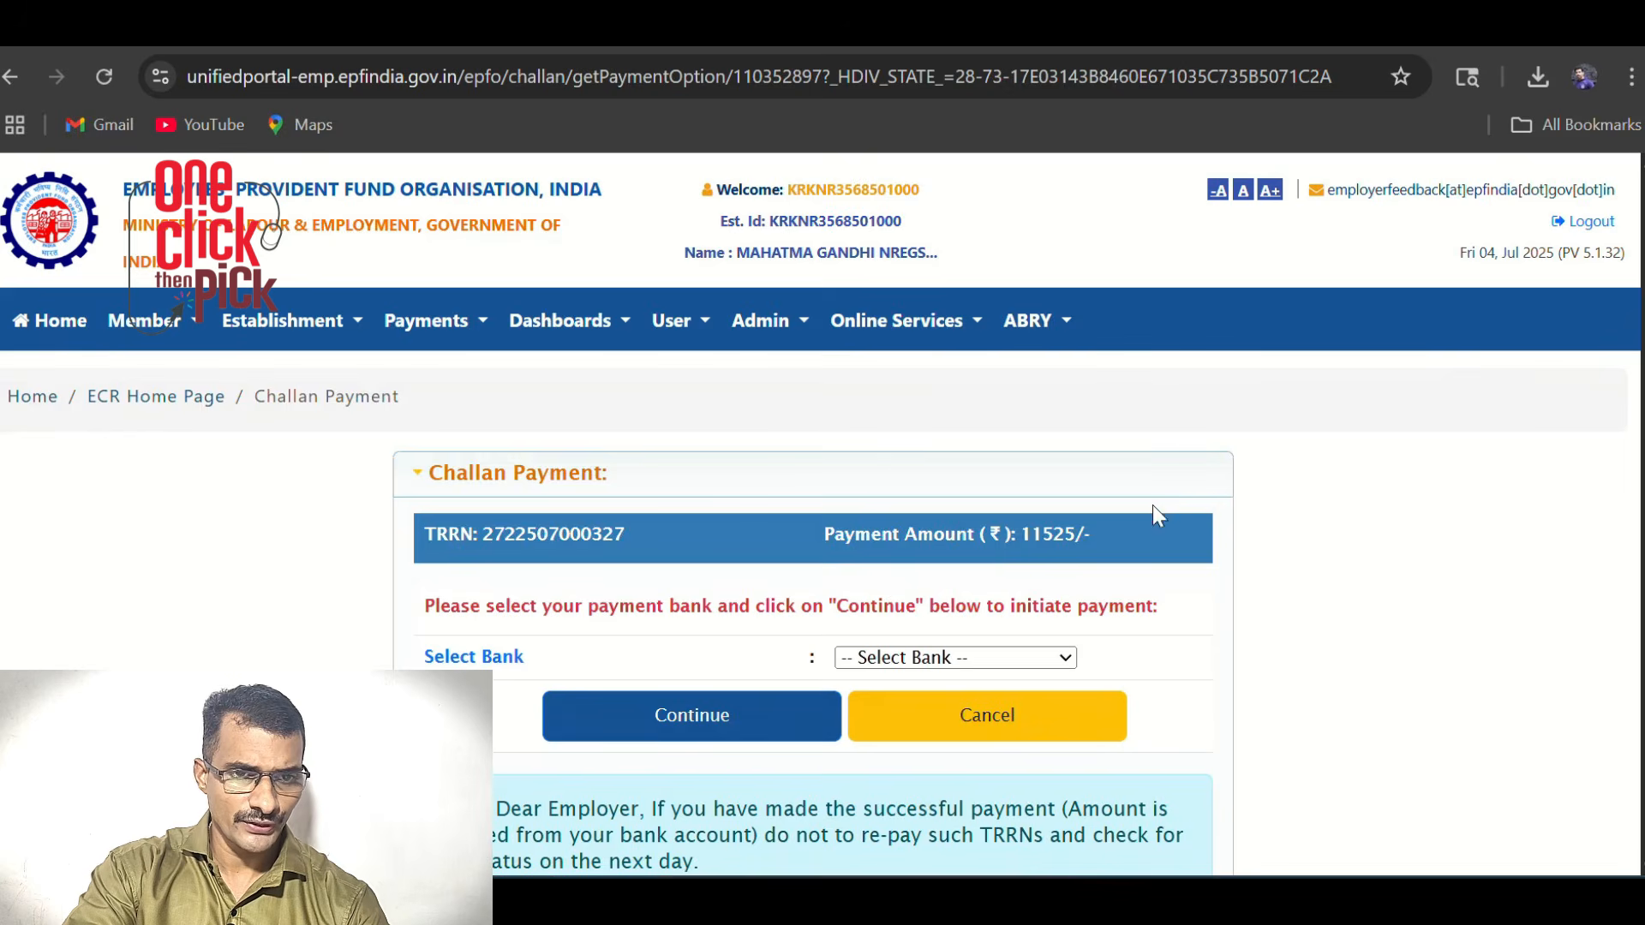
pyautogui.scroll(-2, 830, 415)
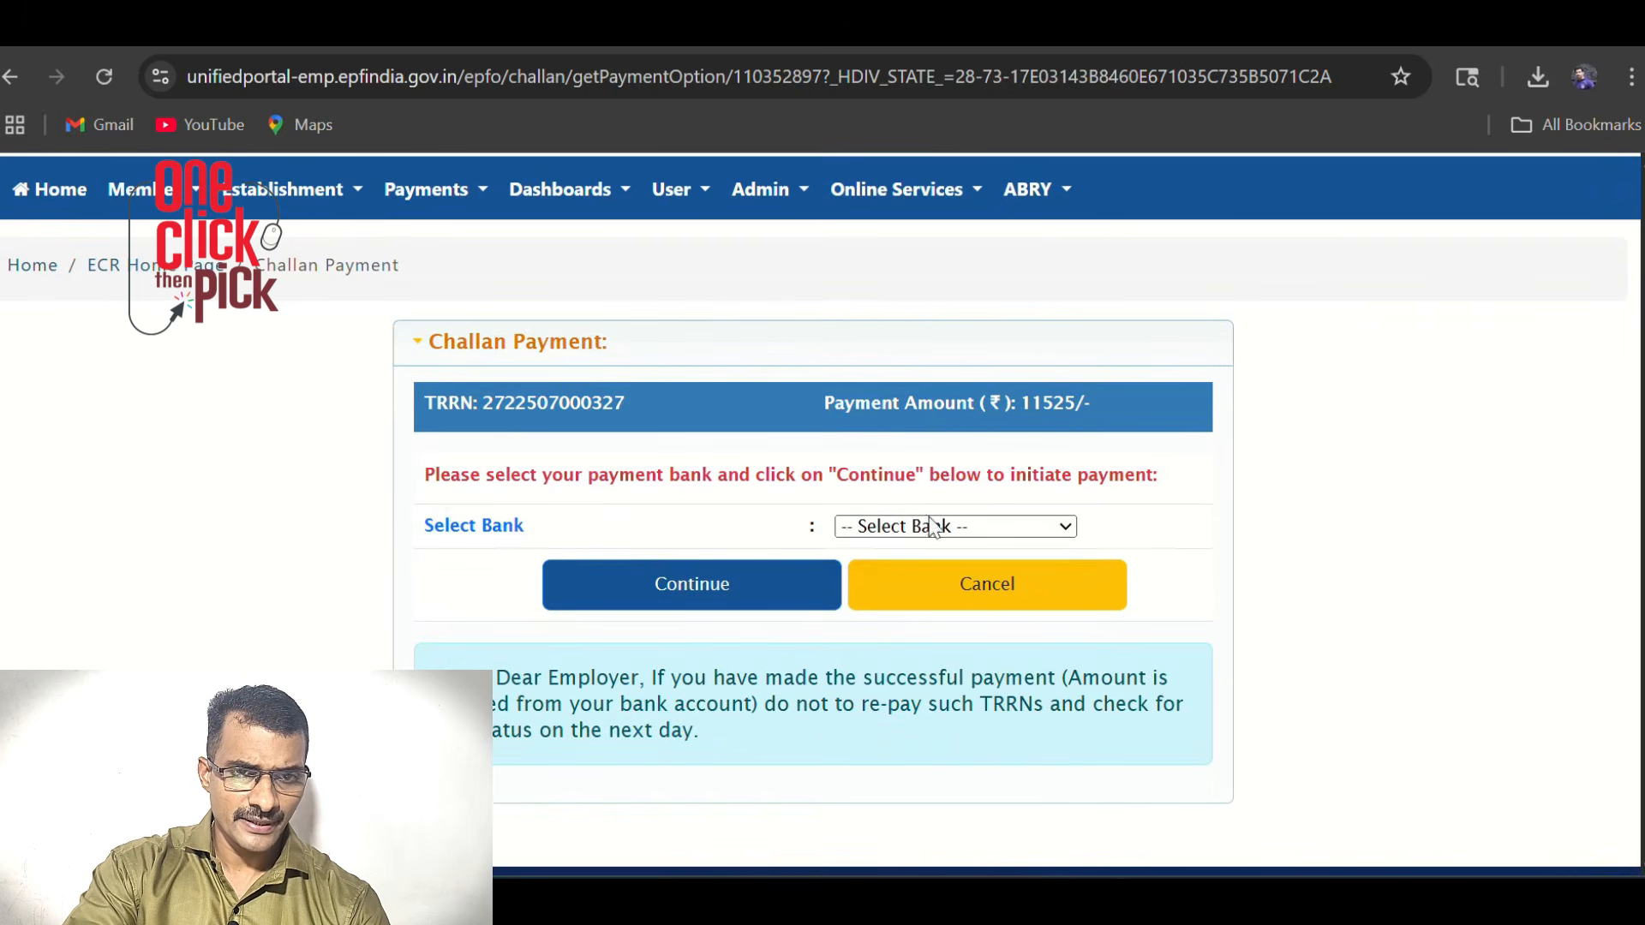
pyautogui.click(954, 526)
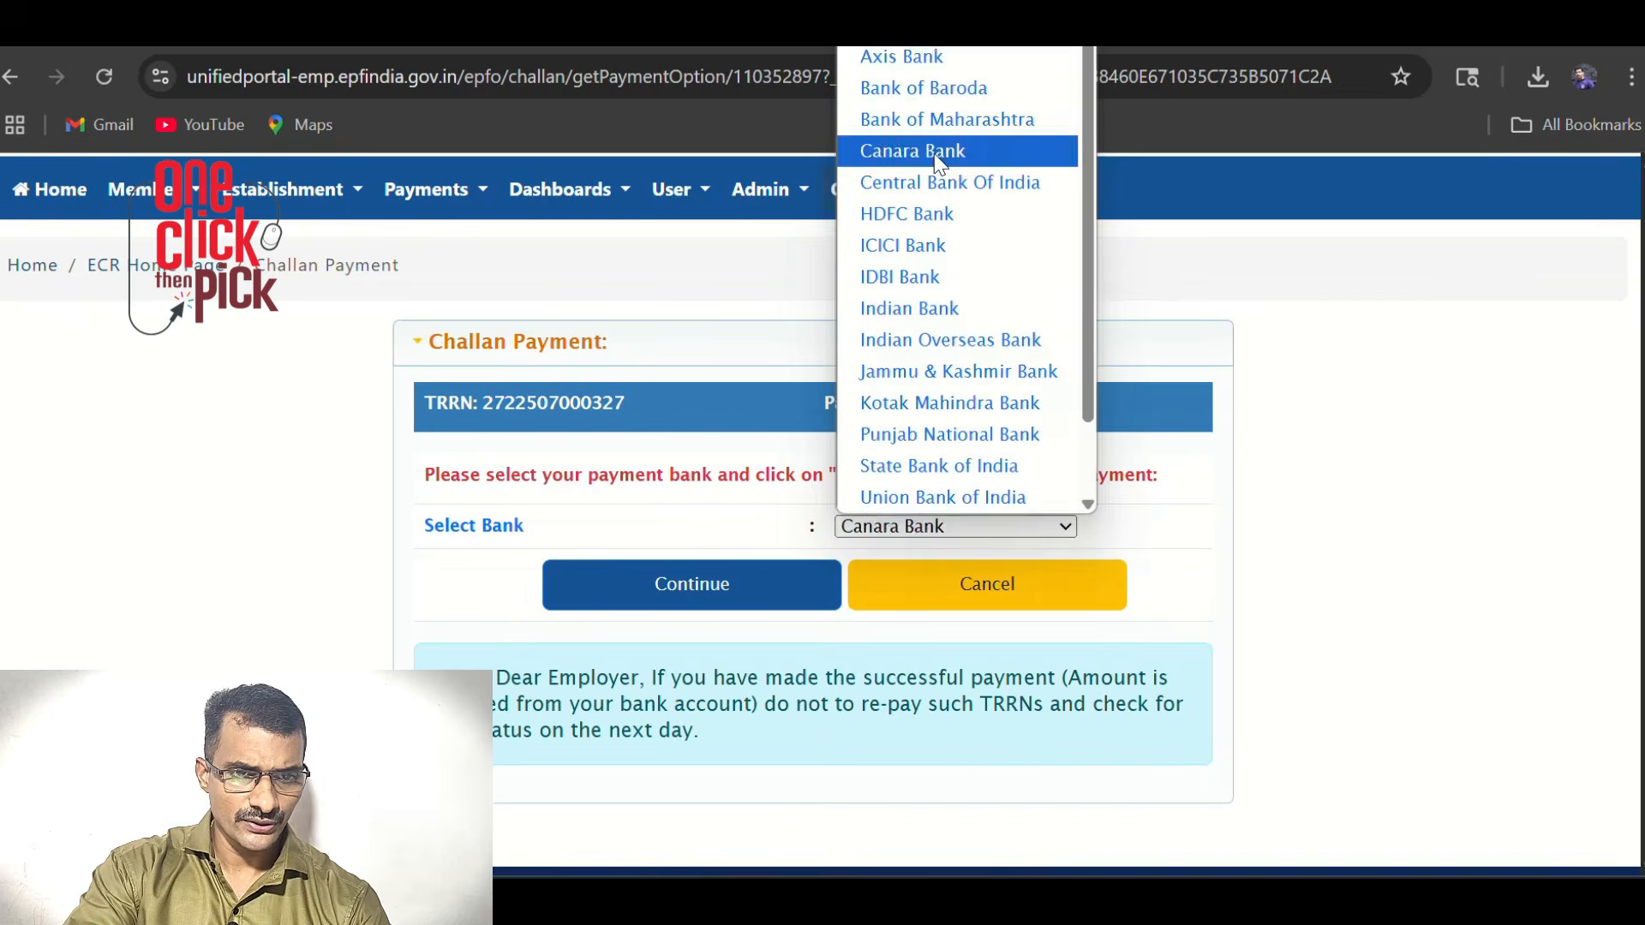
pyautogui.click(911, 151)
pyautogui.click(681, 649)
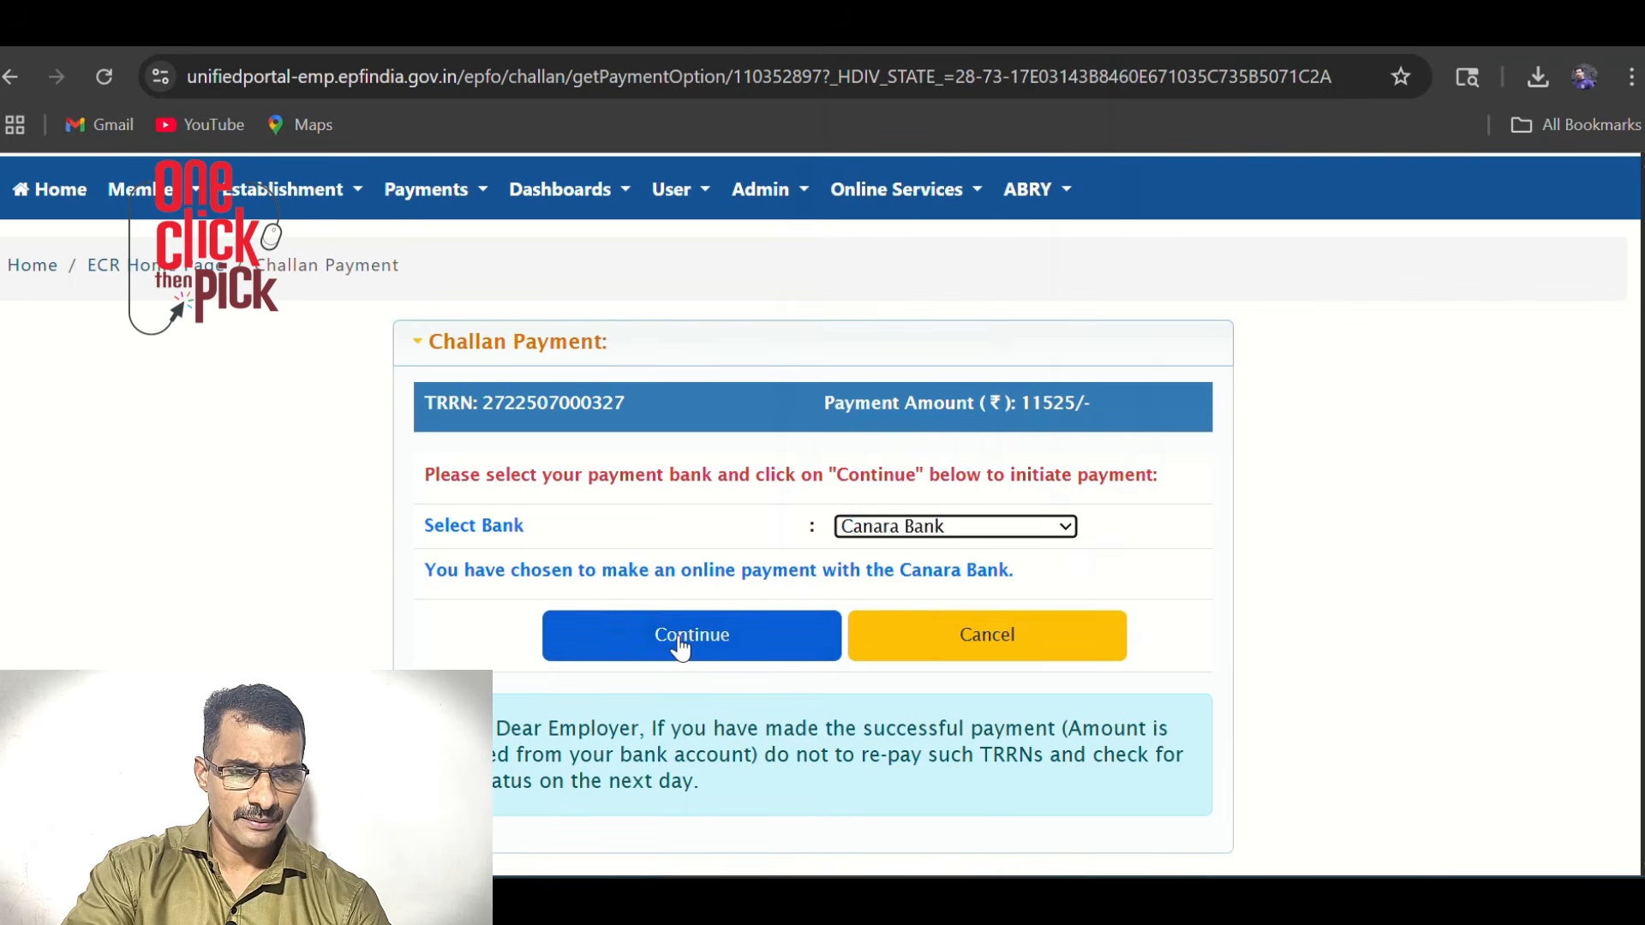
pyautogui.click(686, 648)
pyautogui.press('Return')
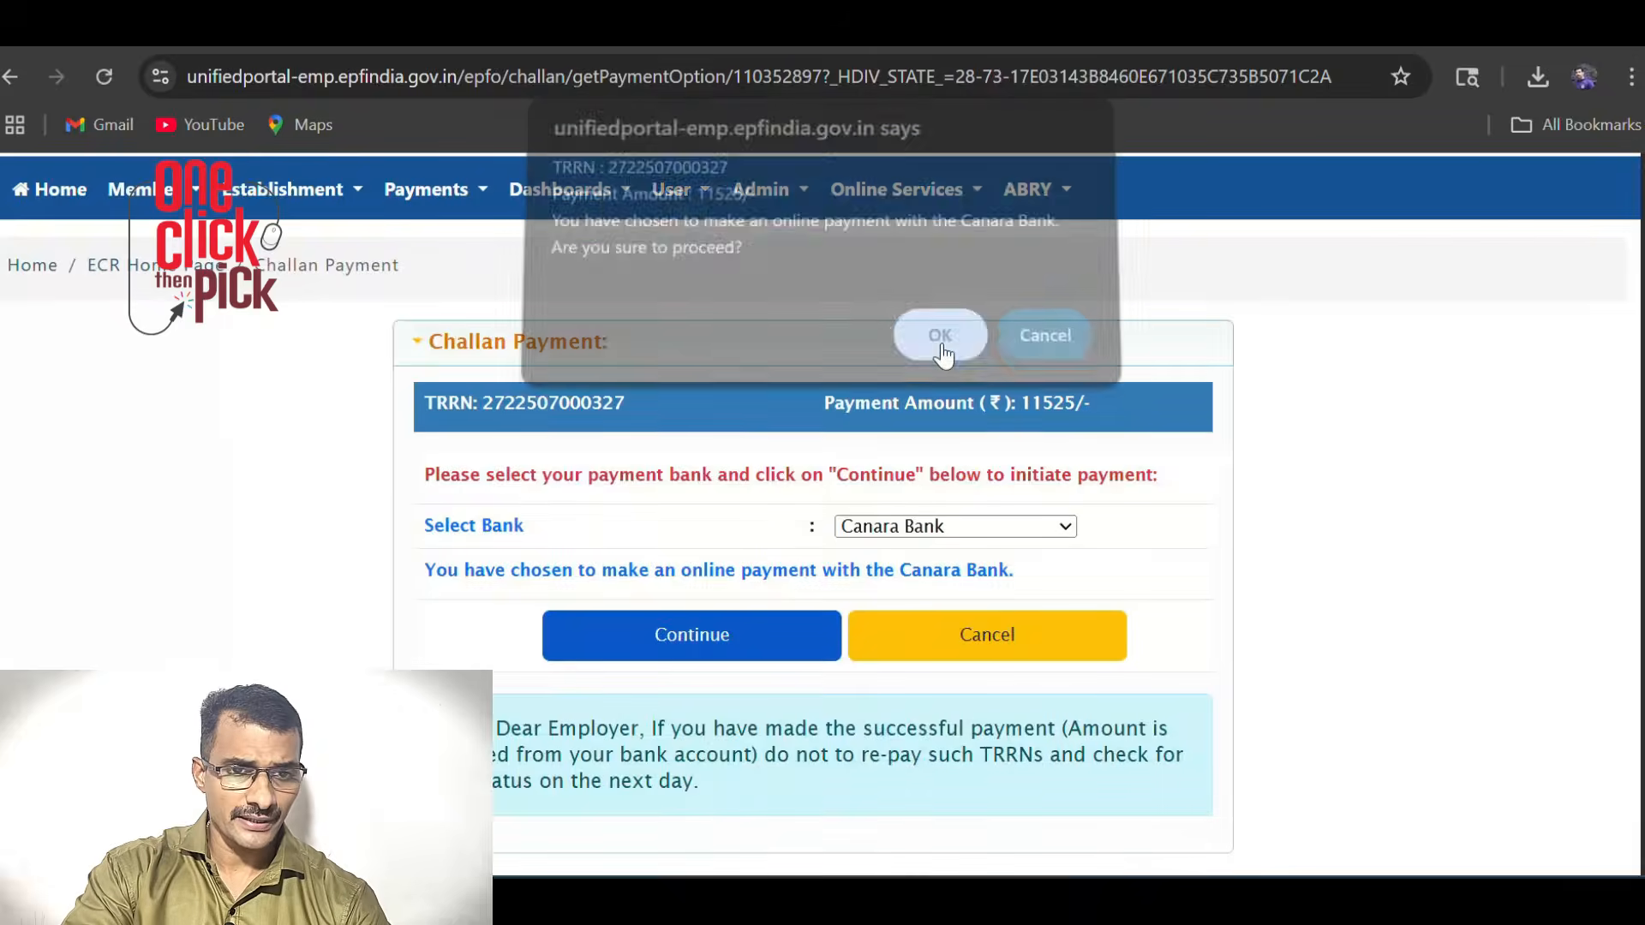
# Pay the ₹11,525 EPFO challan via Canara Bank net banking, declining password saving, and confirm
pyautogui.click(973, 582)
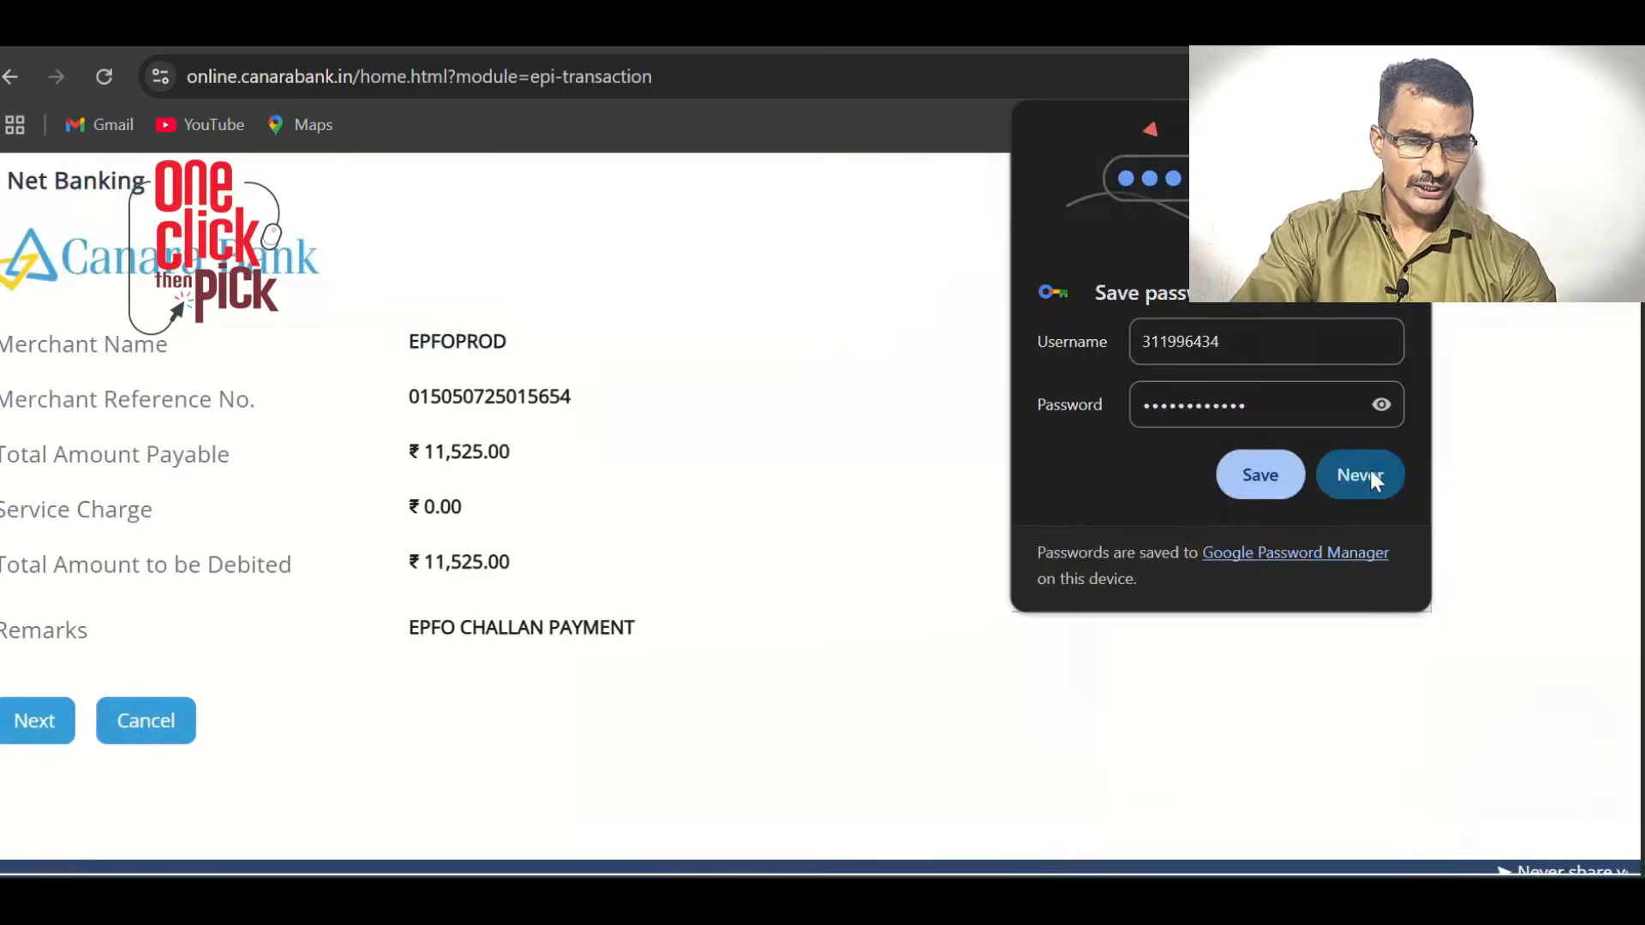
pyautogui.click(1368, 469)
pyautogui.scroll(-3, 437, 543)
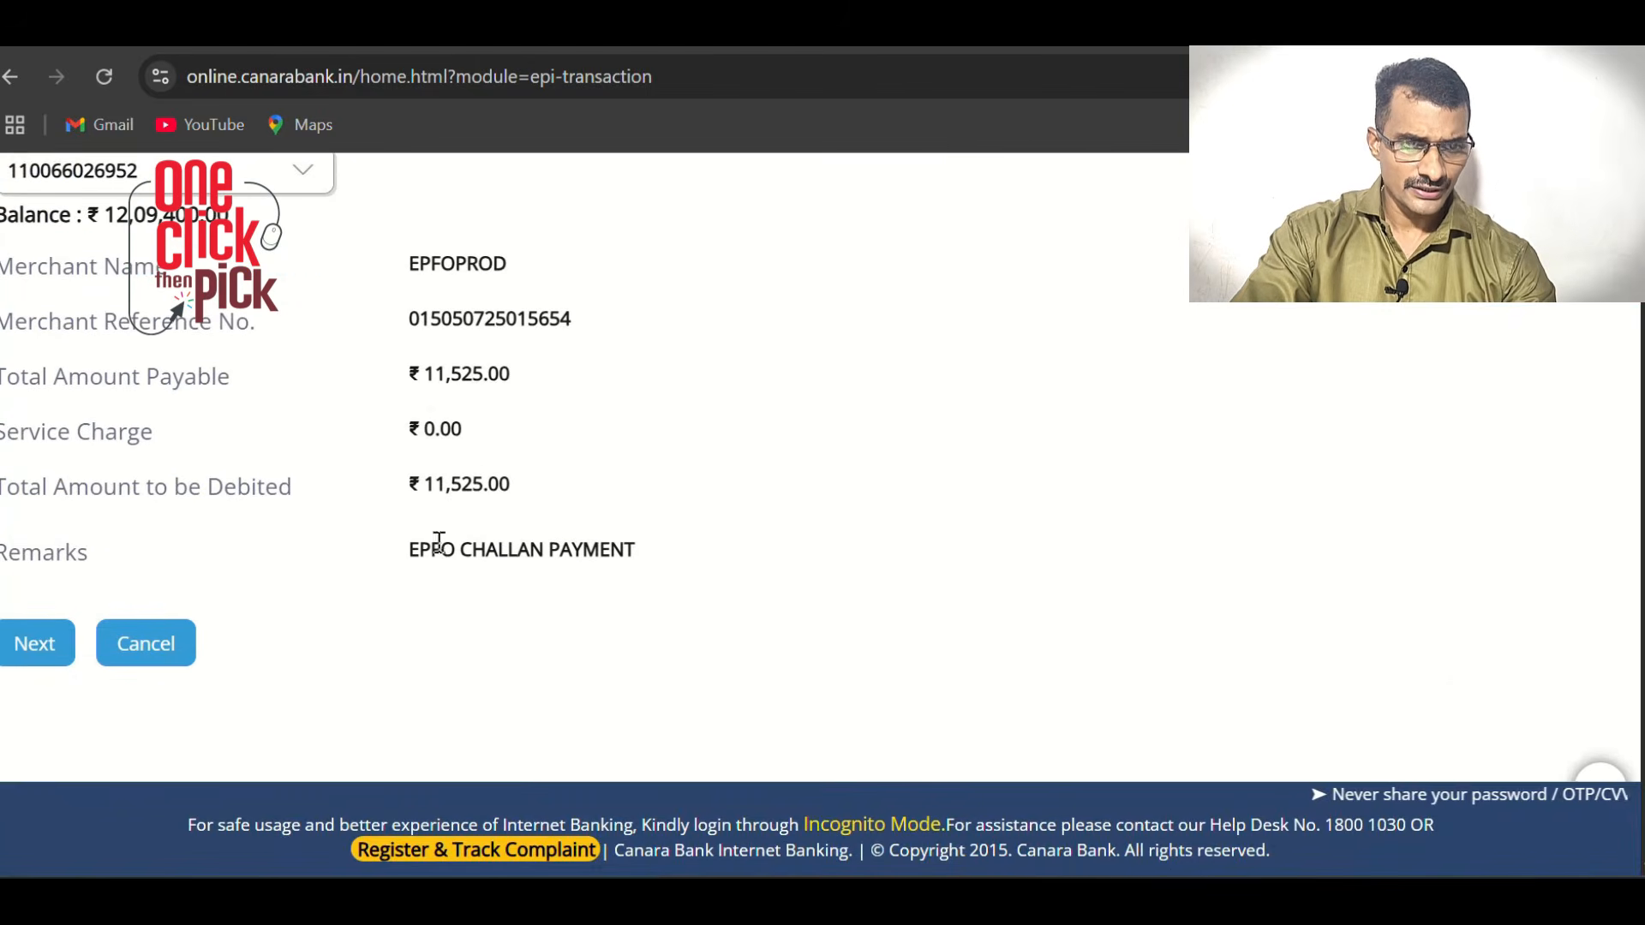
pyautogui.click(39, 690)
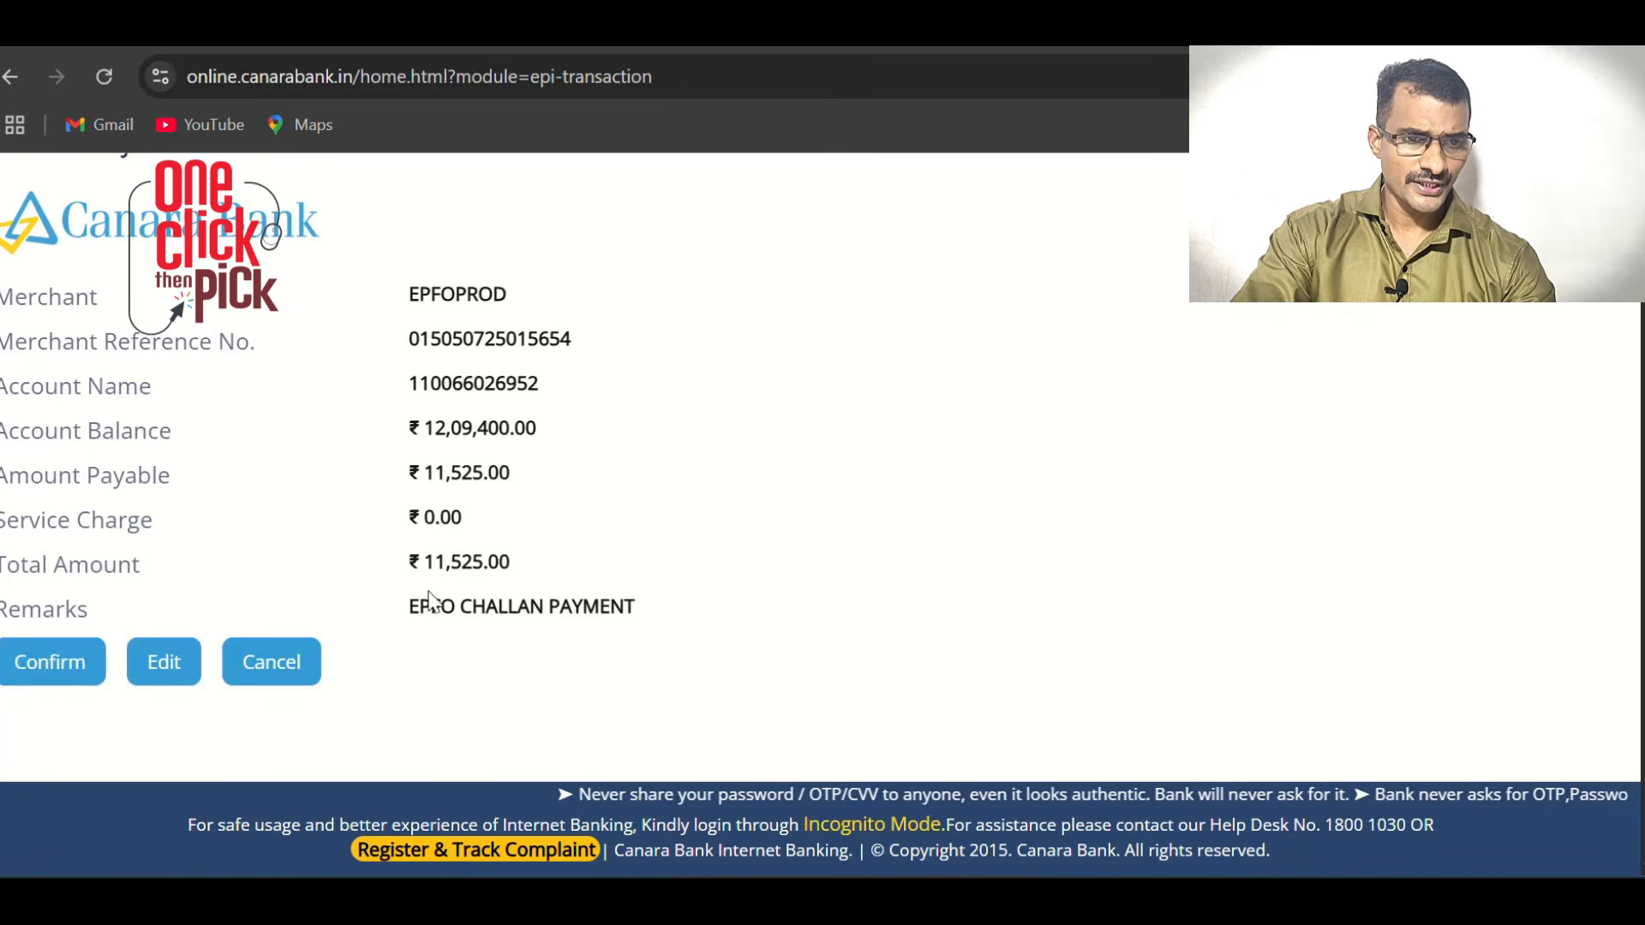
pyautogui.click(52, 662)
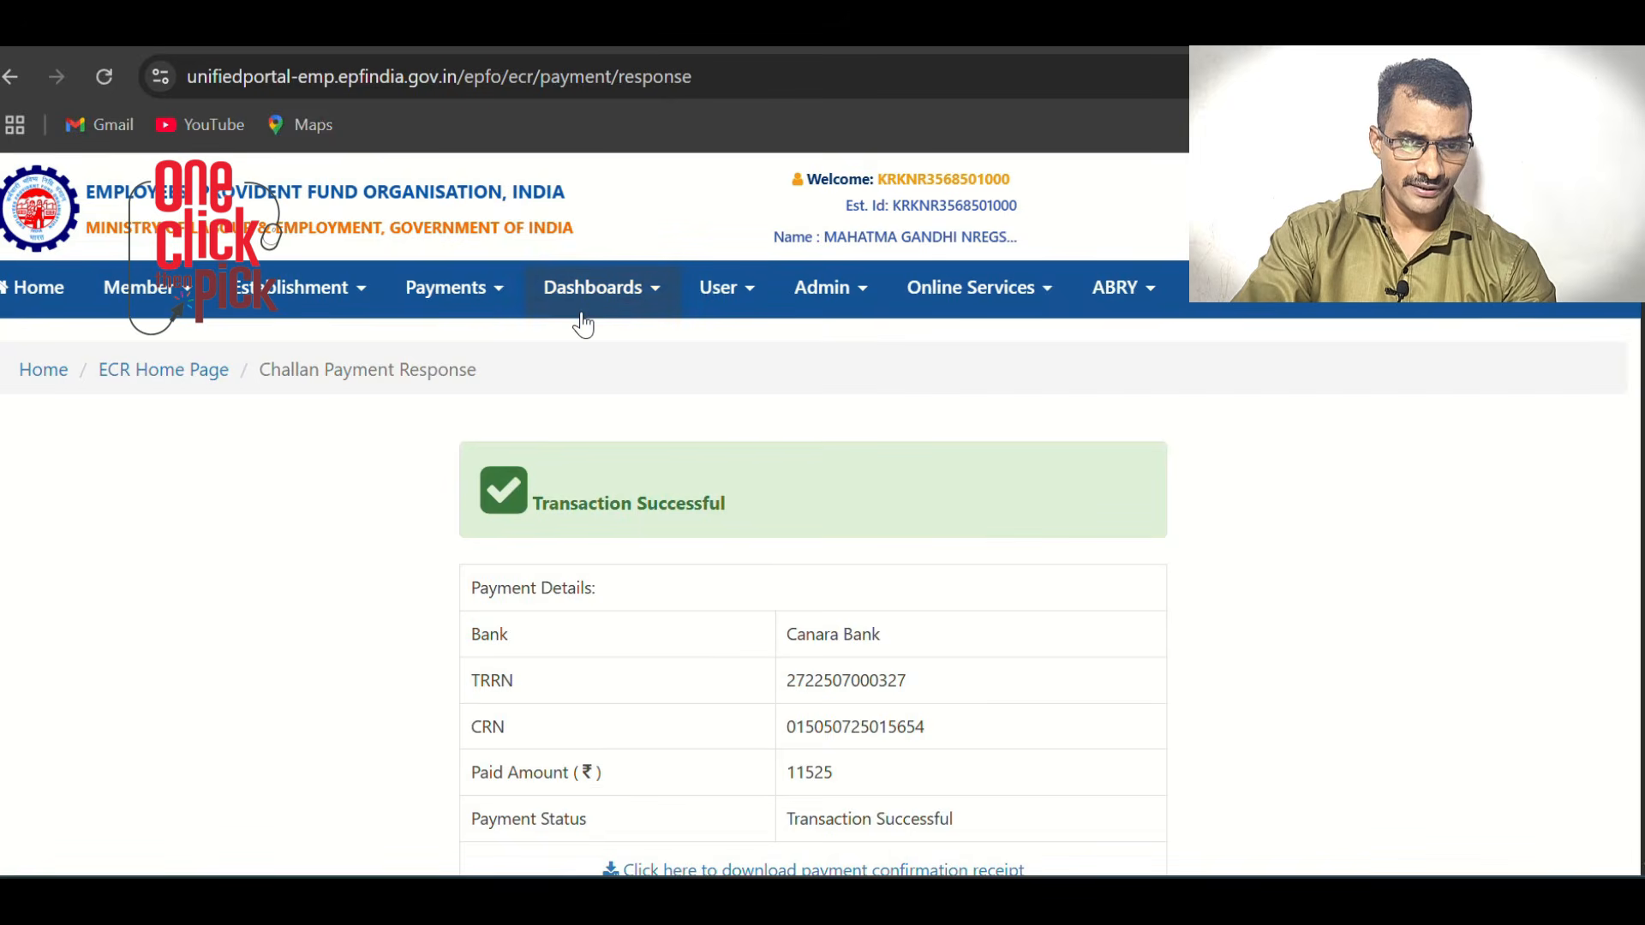
# Scroll the Transaction Successful page to find the payment confirmation receipt download link
pyautogui.scroll(-3, 583, 325)
pyautogui.scroll(2, 579, 334)
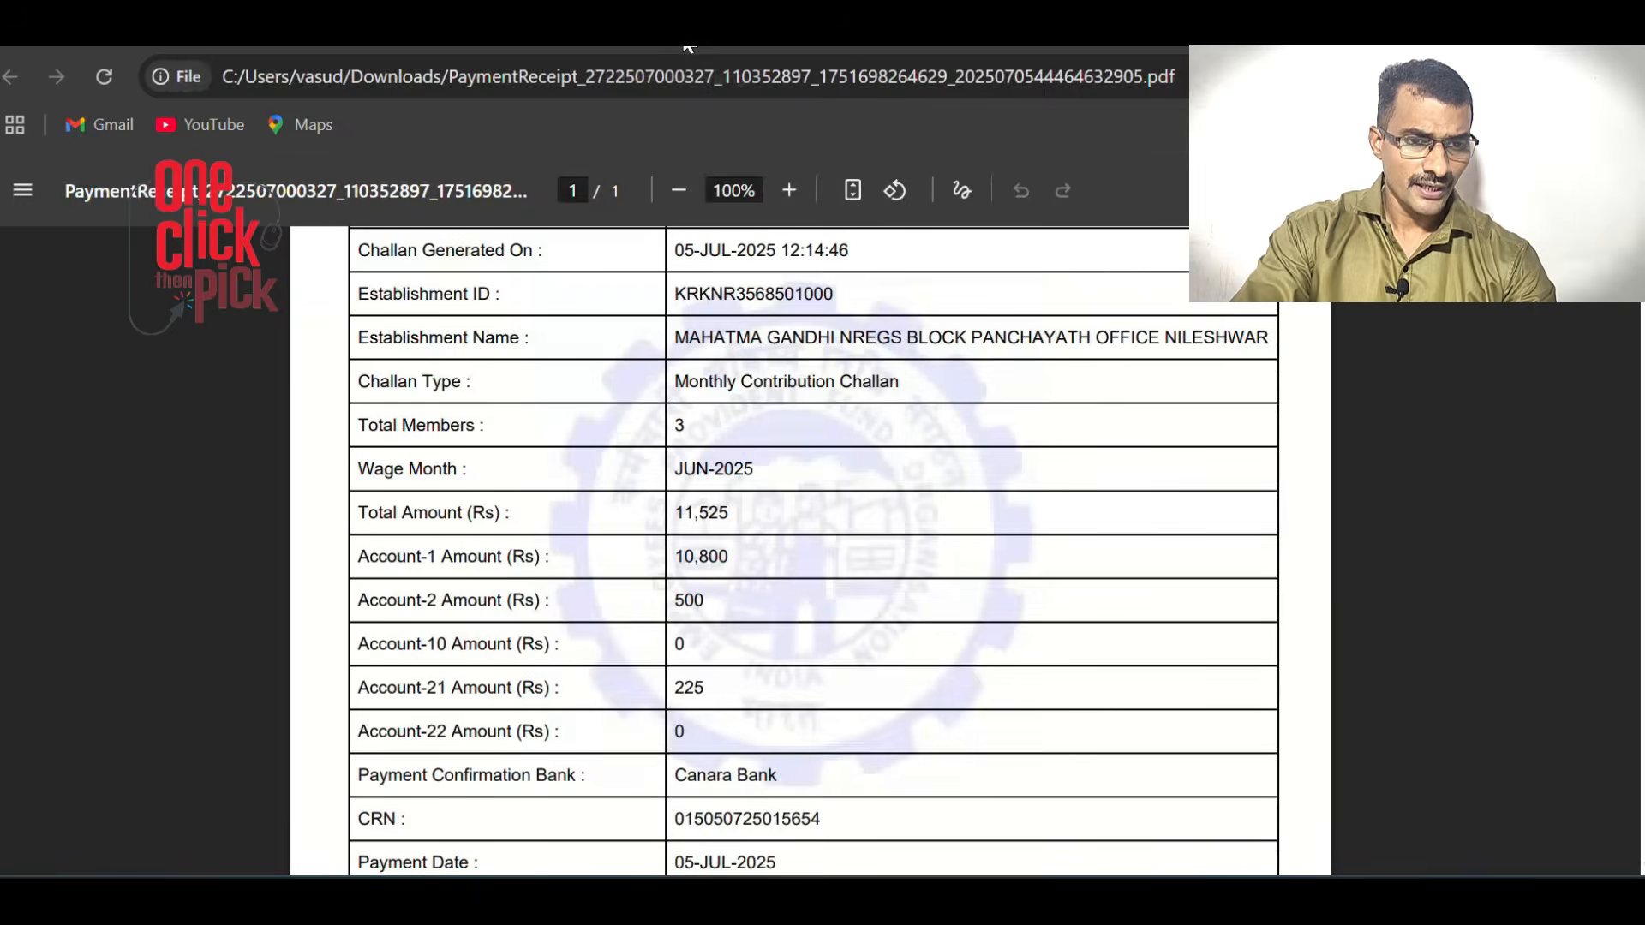
pyautogui.scroll(5, 768, 369)
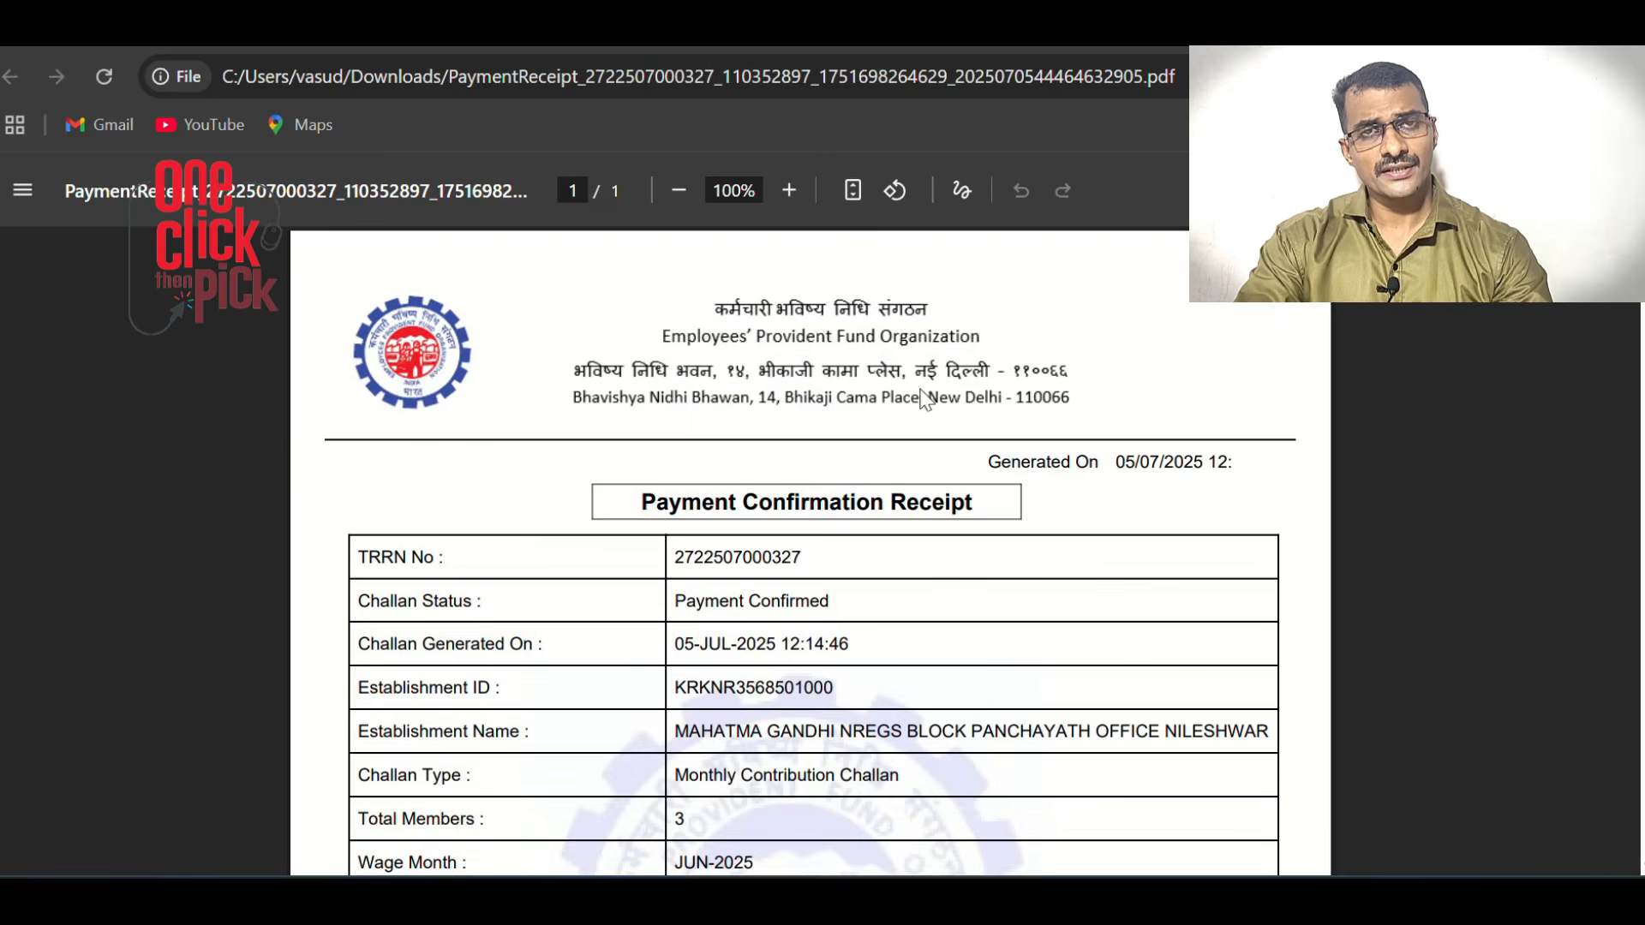
pyautogui.scroll(-2, 923, 398)
pyautogui.scroll(-2, 930, 422)
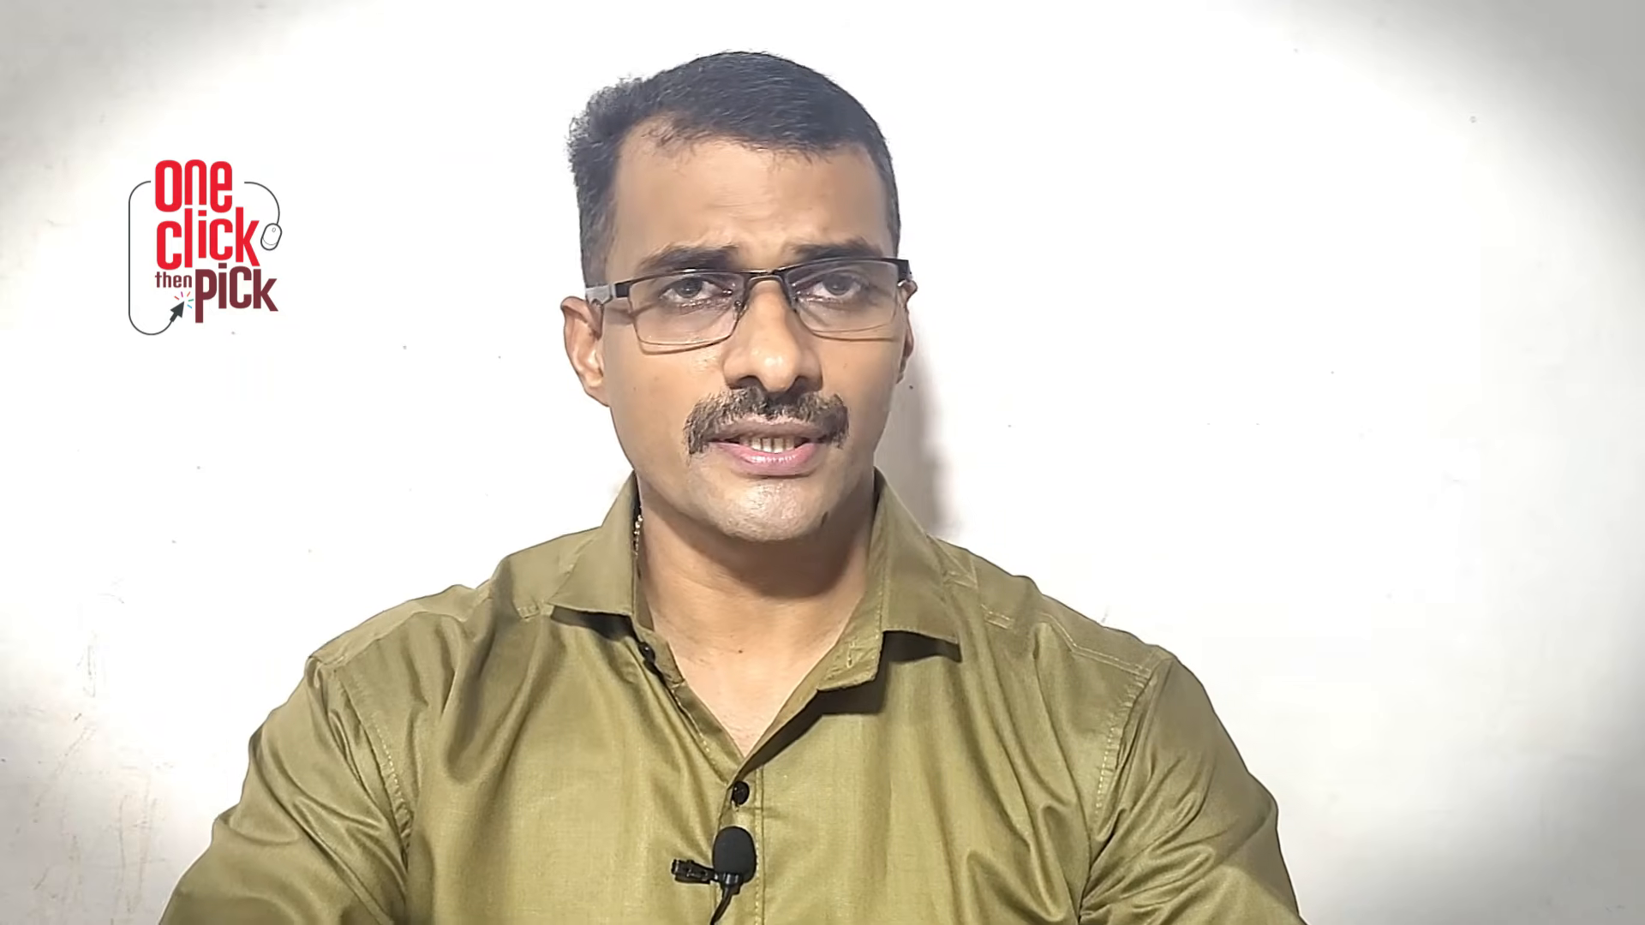